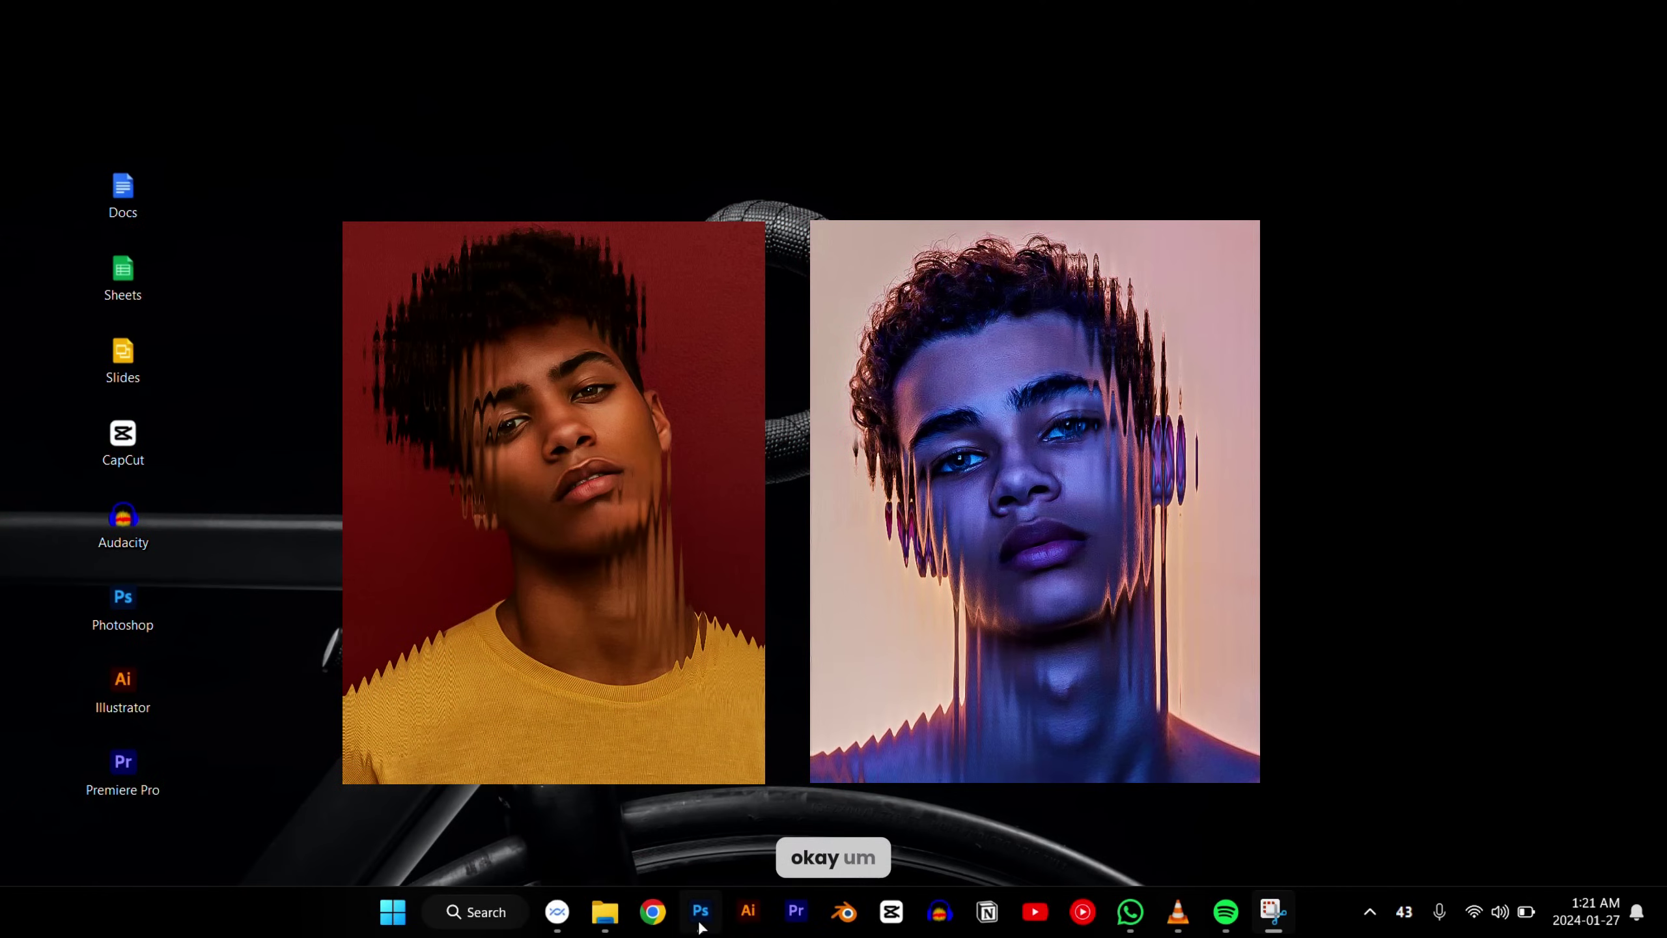
Step: Switch to Photoshop and duplicate the portrait's Background layer
{"action": "left_click", "coordinate": [700, 913]}
{"action": "scroll", "coordinate": [656, 335], "scroll_direction": "down", "scroll_amount": 3}
{"action": "scroll", "coordinate": [657, 335], "scroll_direction": "up", "scroll_amount": 3}
{"action": "scroll", "coordinate": [657, 335], "scroll_direction": "down", "scroll_amount": 3}
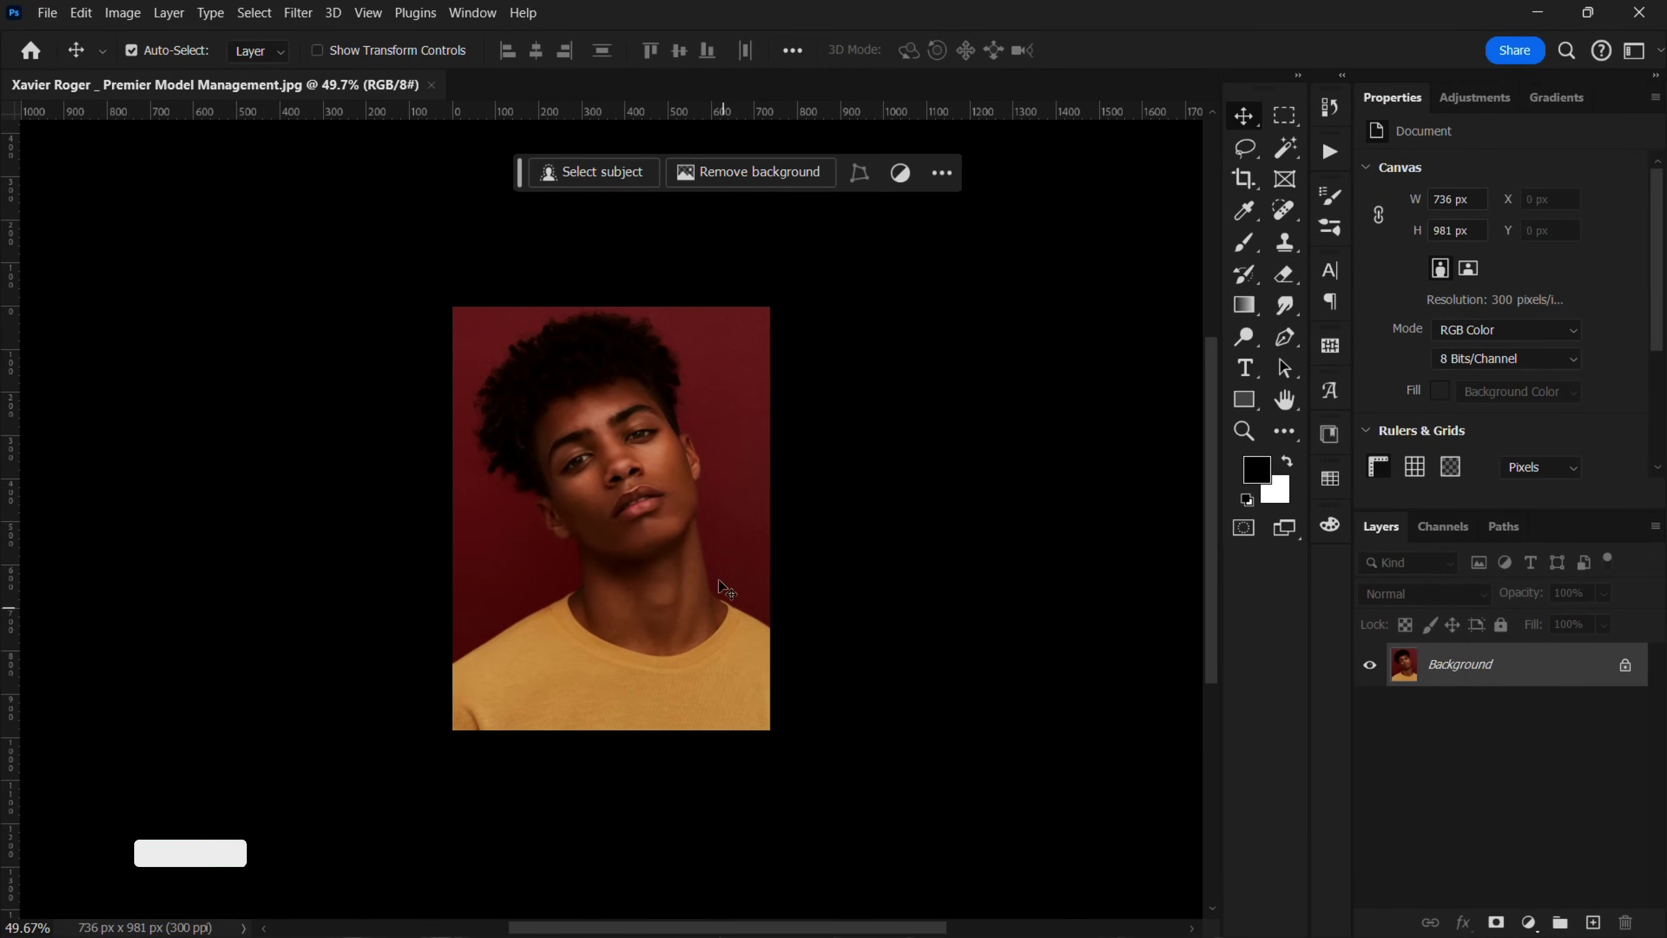
{"action": "scroll", "coordinate": [600, 575], "scroll_direction": "up", "scroll_amount": 3}
{"action": "scroll", "coordinate": [654, 438], "scroll_direction": "up", "scroll_amount": 5}
{"action": "scroll", "coordinate": [654, 439], "scroll_direction": "down", "scroll_amount": 4}
{"action": "scroll", "coordinate": [654, 438], "scroll_direction": "up", "scroll_amount": 1}
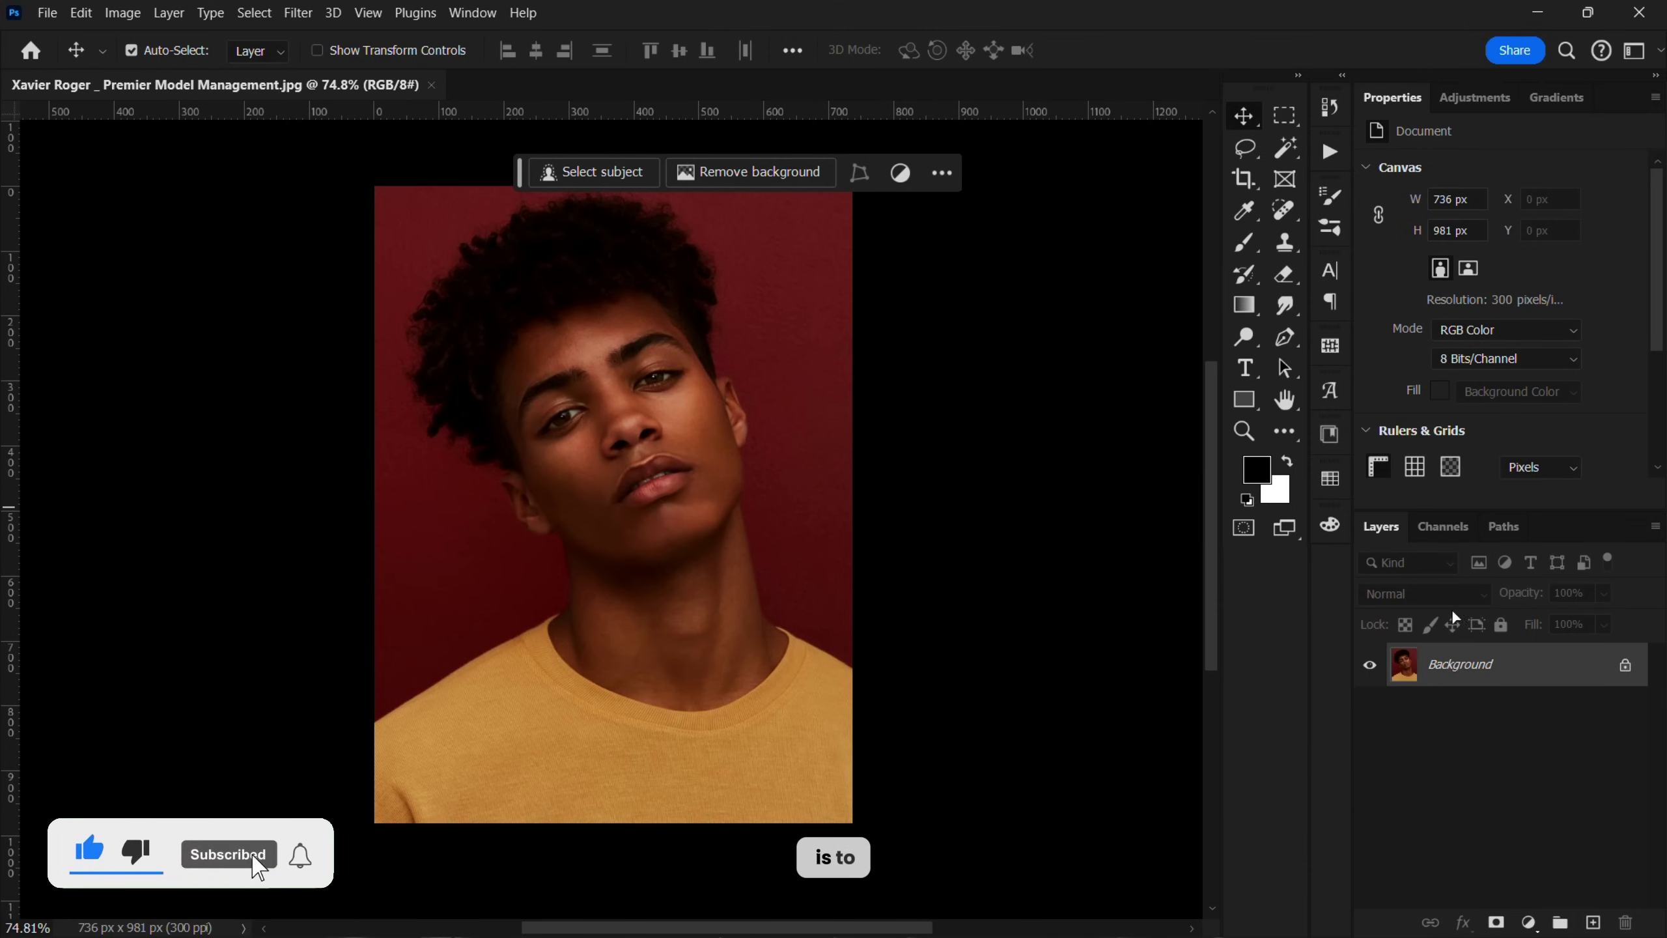
{"action": "left_click_drag", "start_coordinate": [1572, 669], "coordinate": [1594, 922]}
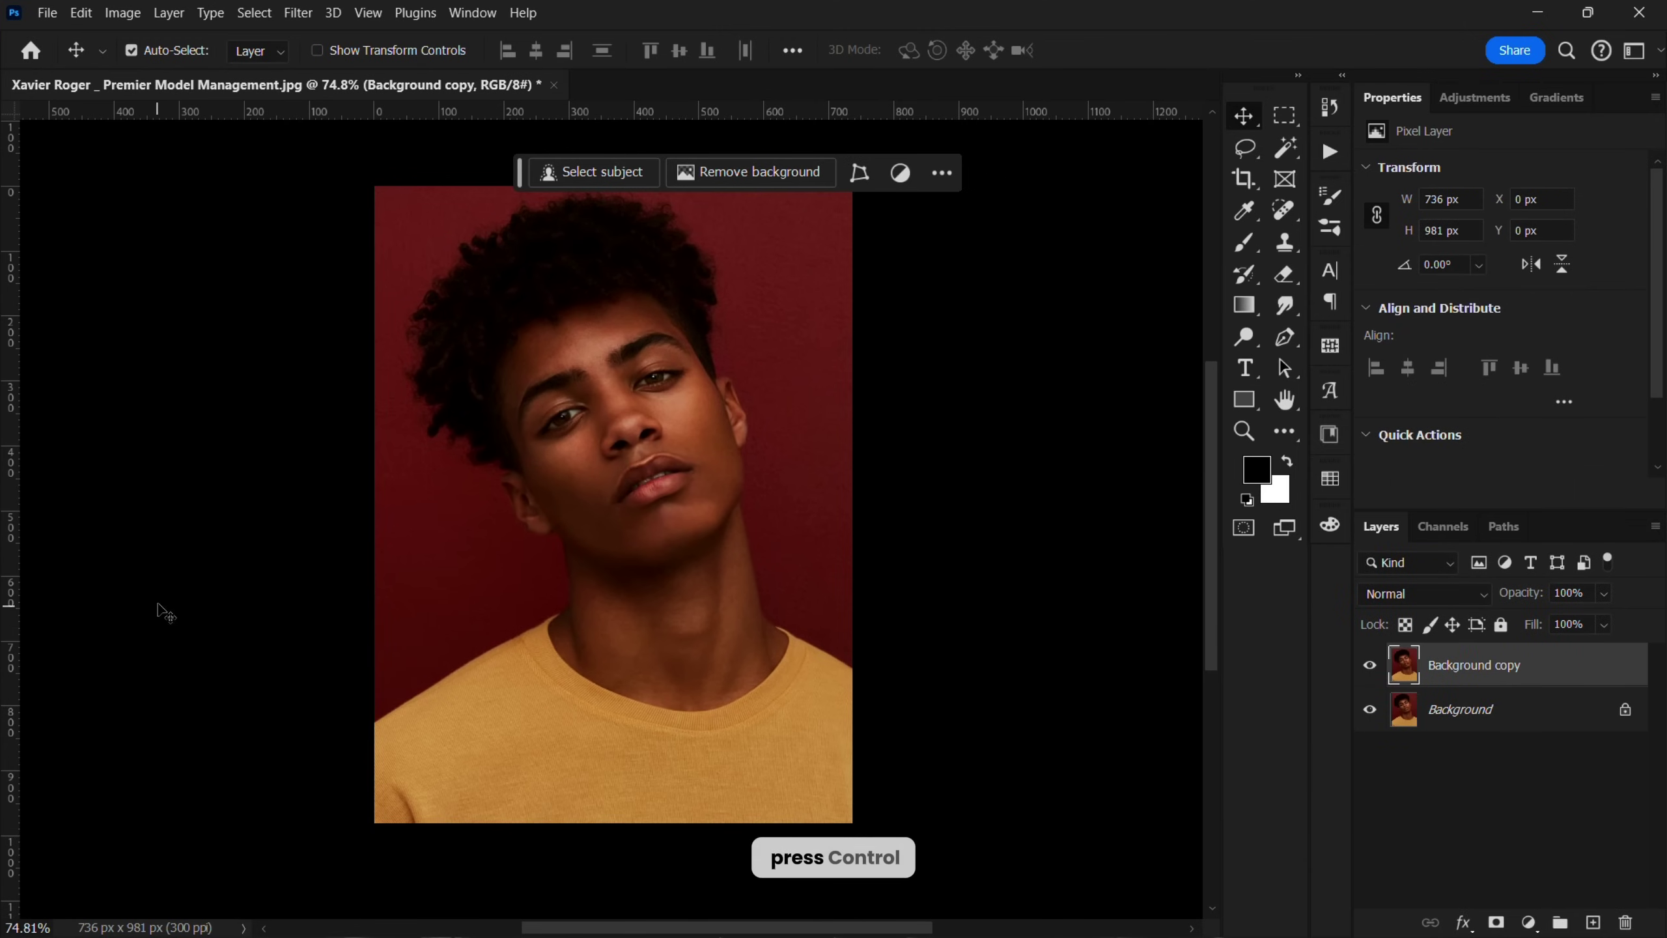
Step: Convert the Background copy layer to a smart object
{"action": "right_click", "coordinate": [1584, 685]}
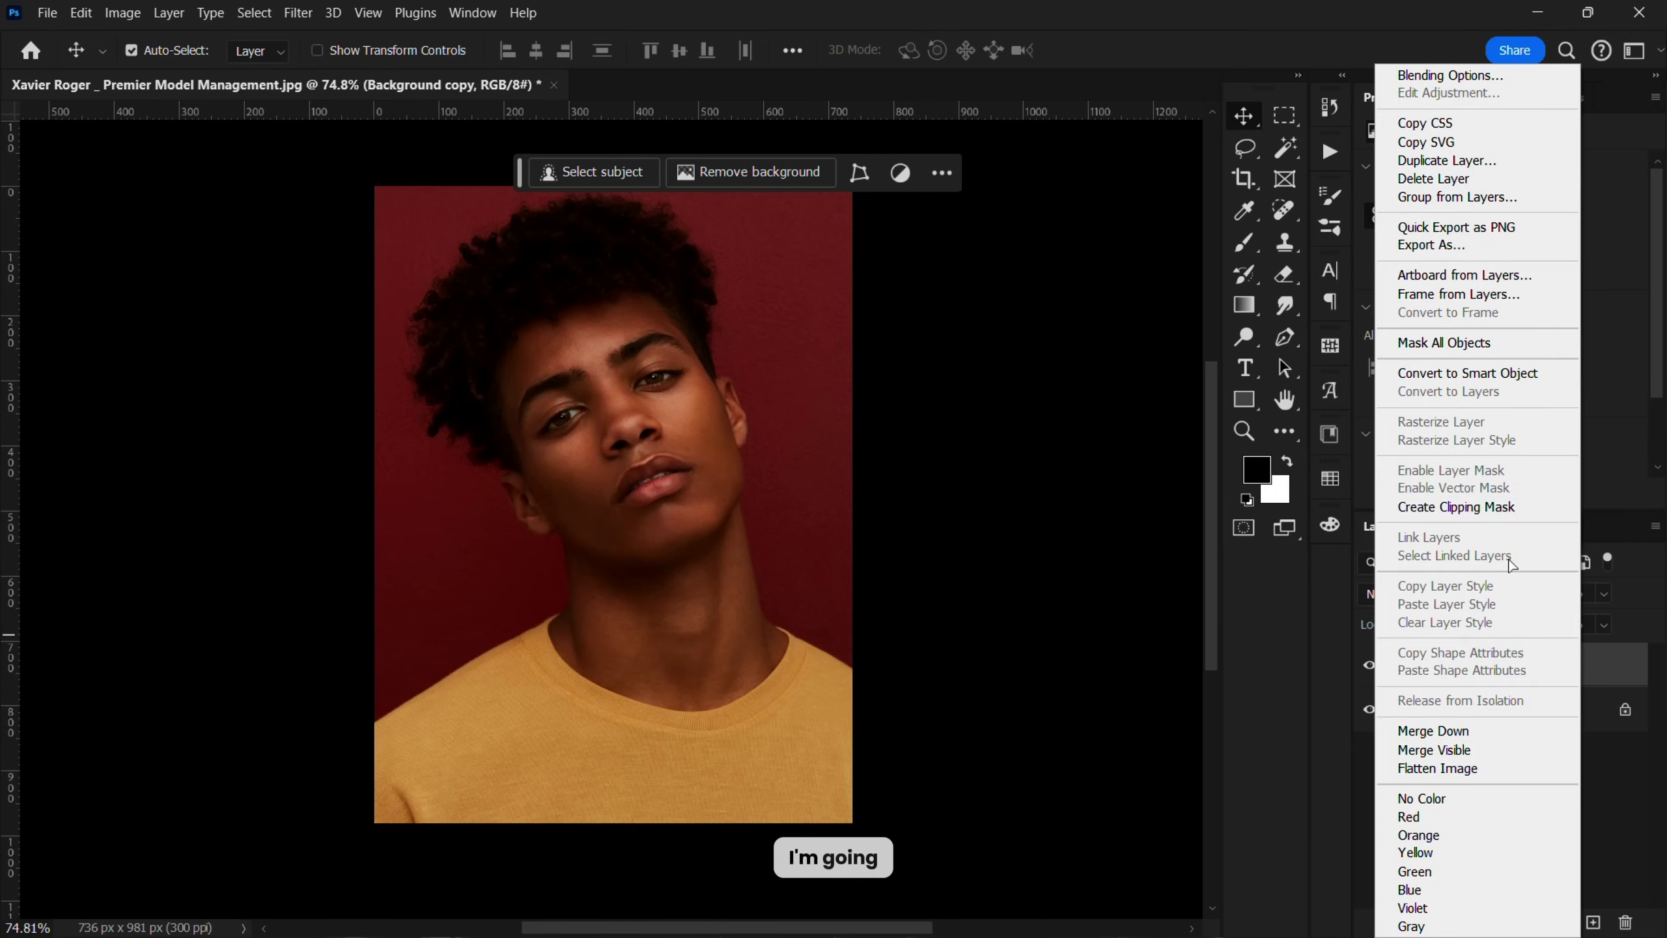
{"action": "left_click", "coordinate": [1517, 383]}
{"action": "scroll", "coordinate": [620, 446], "scroll_direction": "down", "scroll_amount": 1}
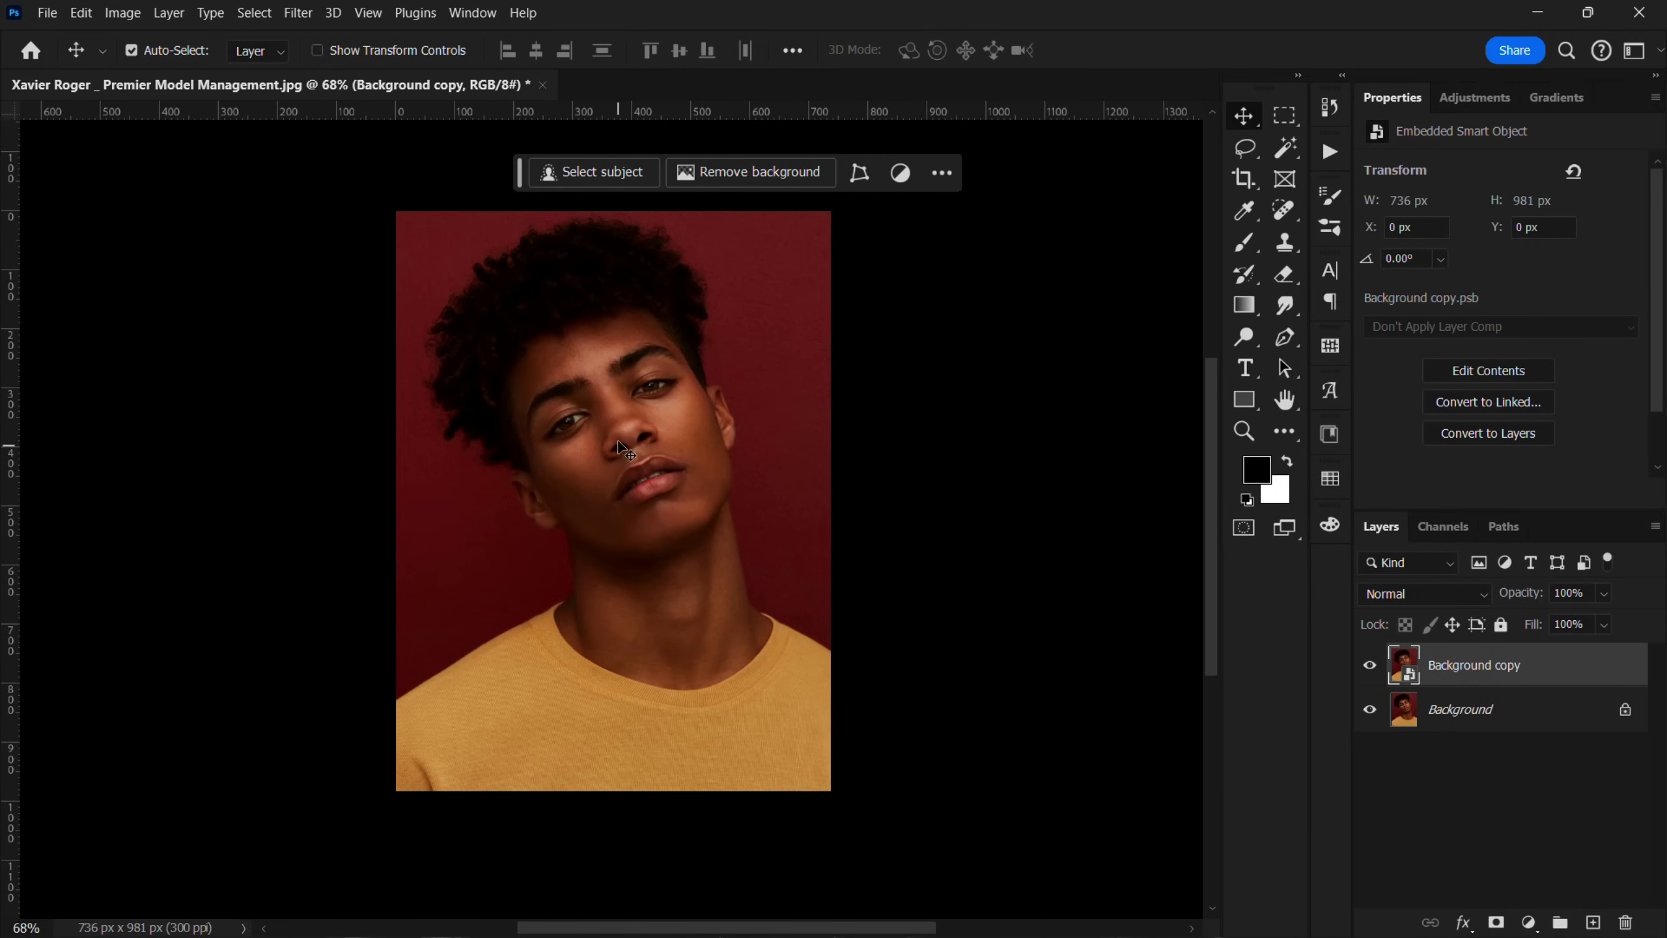
Step: Select the entire portrait canvas, copy it to the clipboard and clear the selection
{"action": "scroll", "coordinate": [618, 434], "scroll_direction": "up", "scroll_amount": 10}
{"action": "scroll", "coordinate": [615, 401], "scroll_direction": "down", "scroll_amount": 5}
{"action": "scroll", "coordinate": [615, 399], "scroll_direction": "down", "scroll_amount": 3}
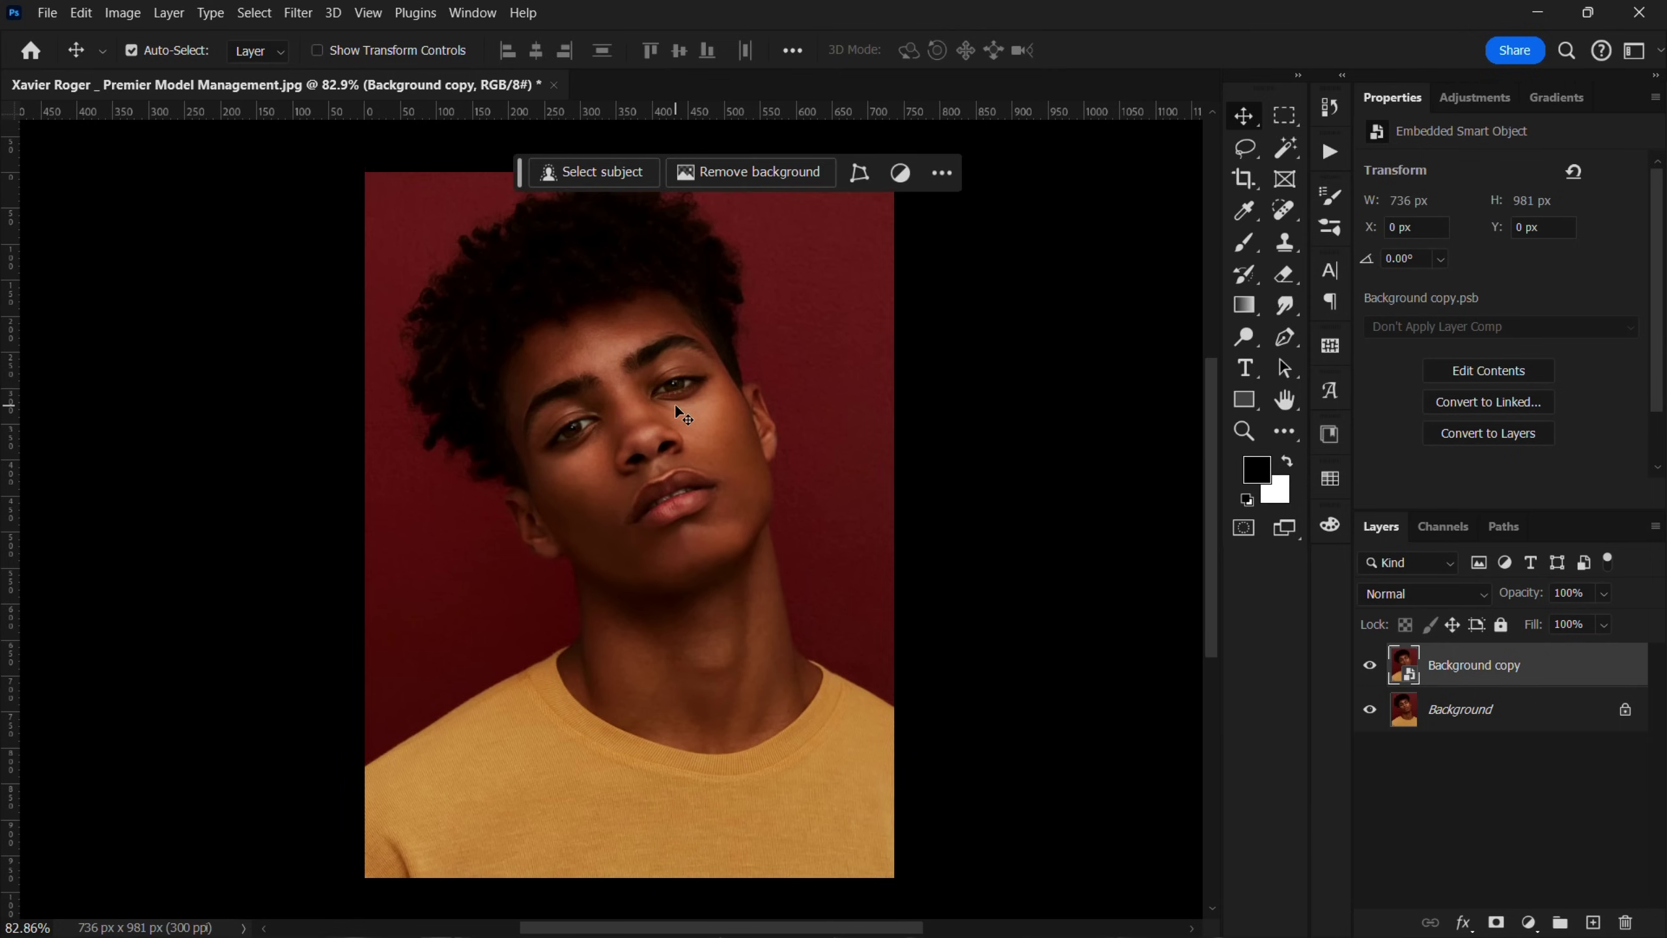
{"action": "key", "text": "ctrl+a"}
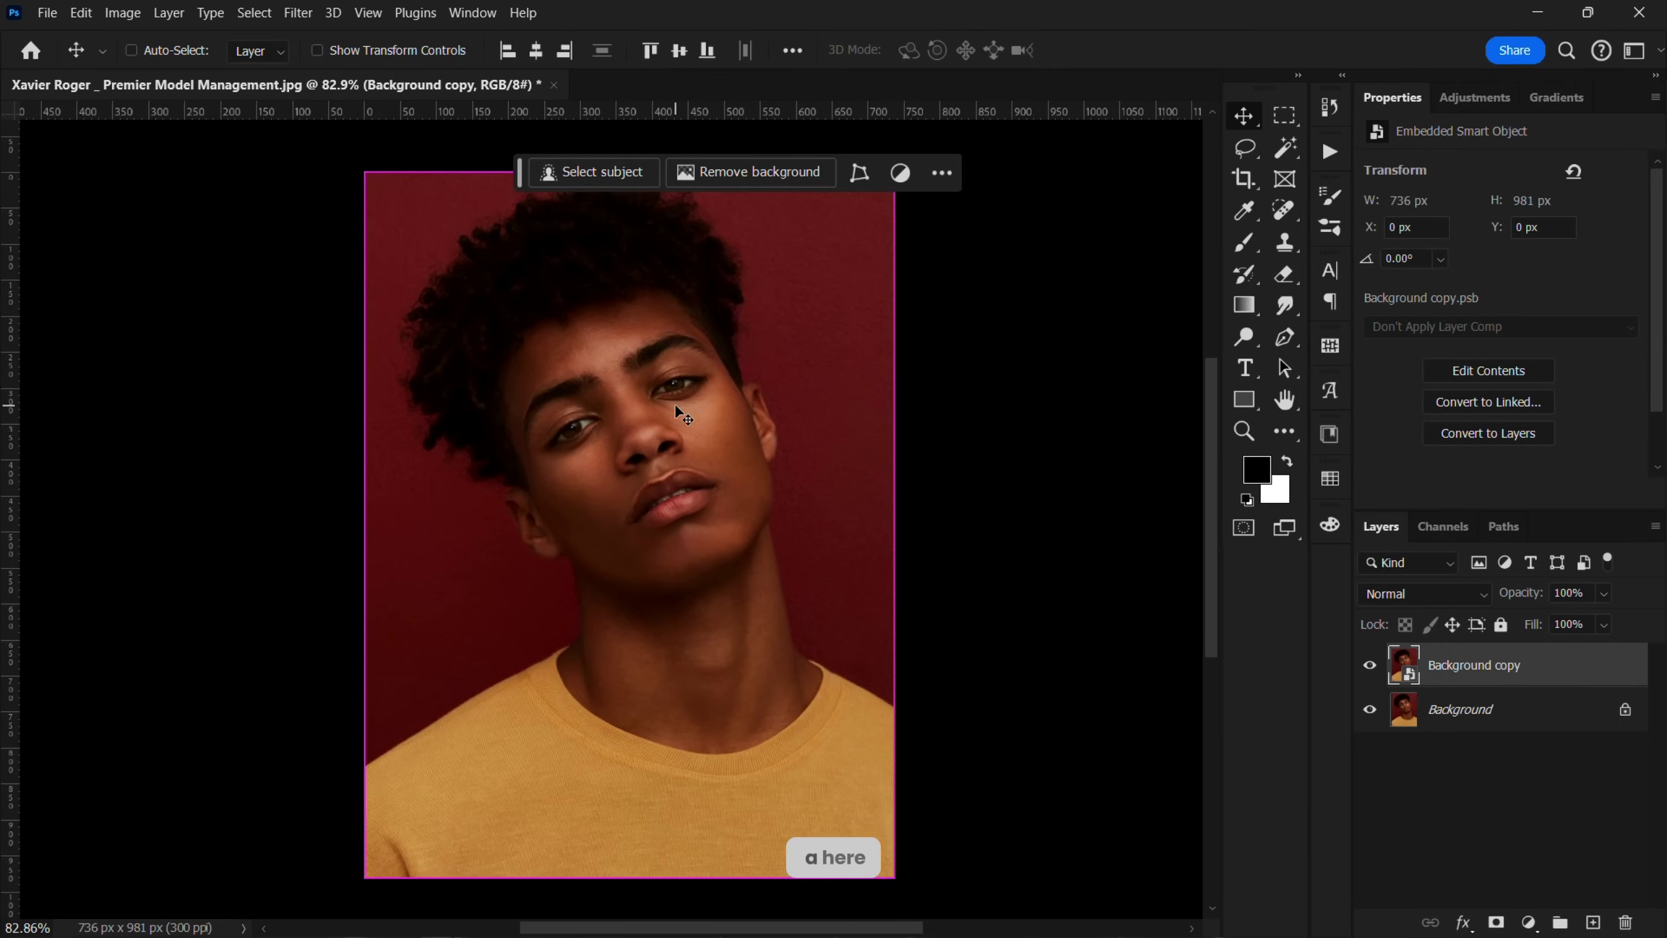
{"action": "scroll", "coordinate": [675, 402], "scroll_direction": "down", "scroll_amount": 2}
{"action": "key", "text": "ctrl"}
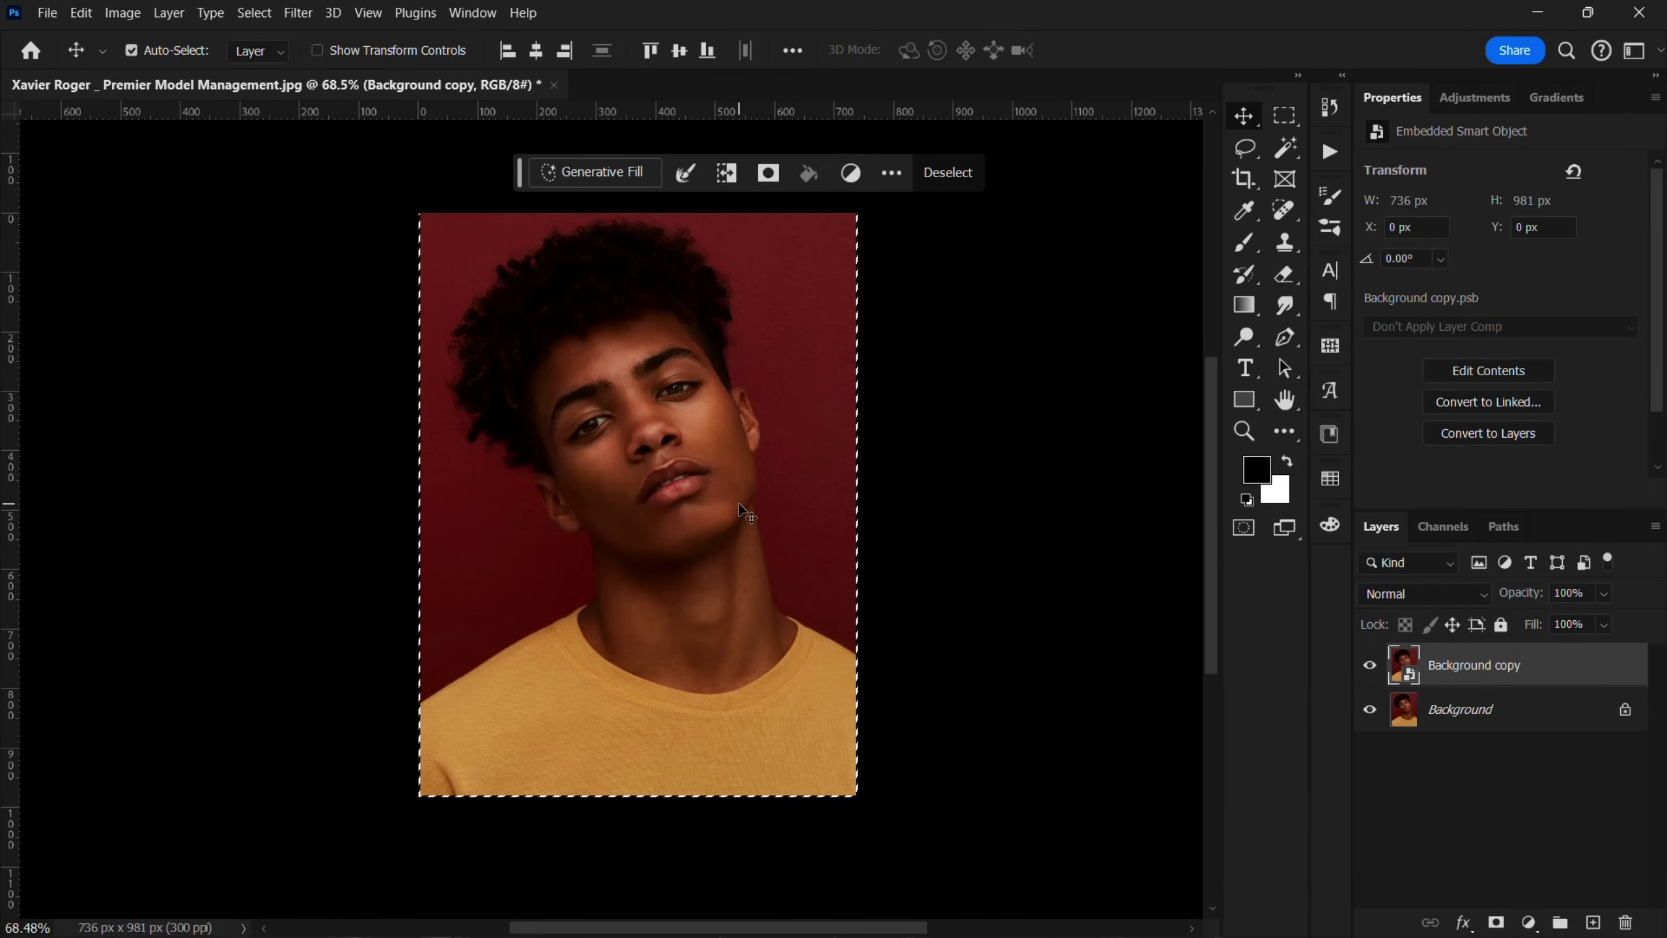
{"action": "scroll", "coordinate": [742, 513], "scroll_direction": "down", "scroll_amount": 1}
{"action": "key", "text": "ctrl+d"}
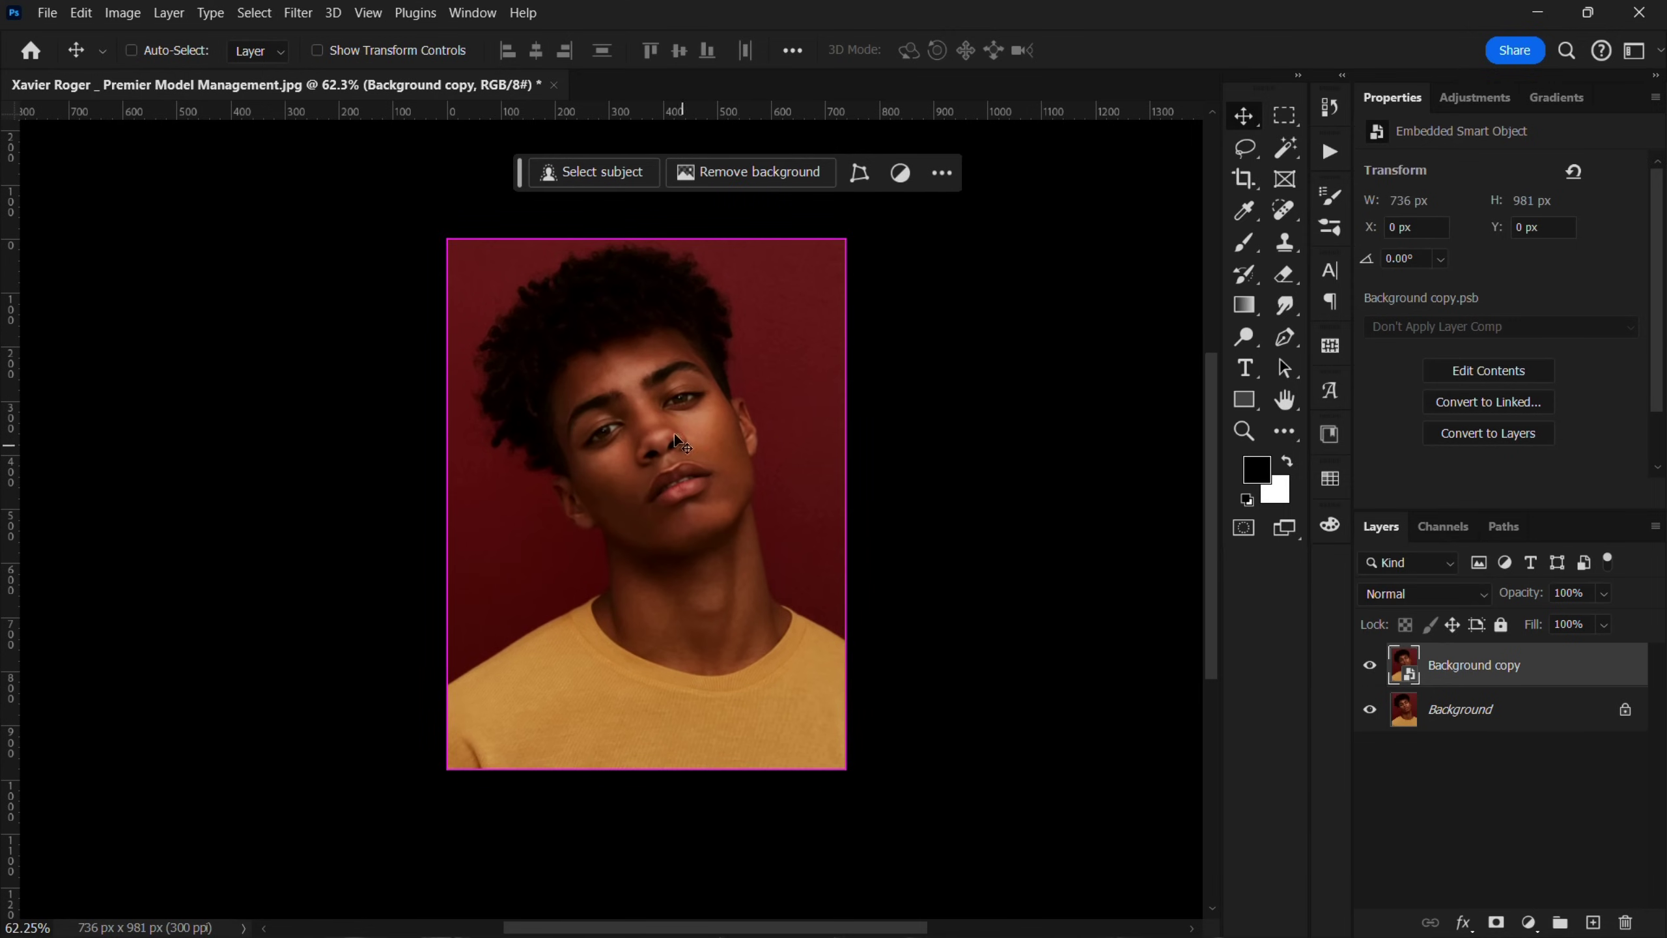
Step: Create a 736 x 981 px document at 300 ppi with a white background and add an empty layer to it
{"action": "left_click", "coordinate": [49, 11]}
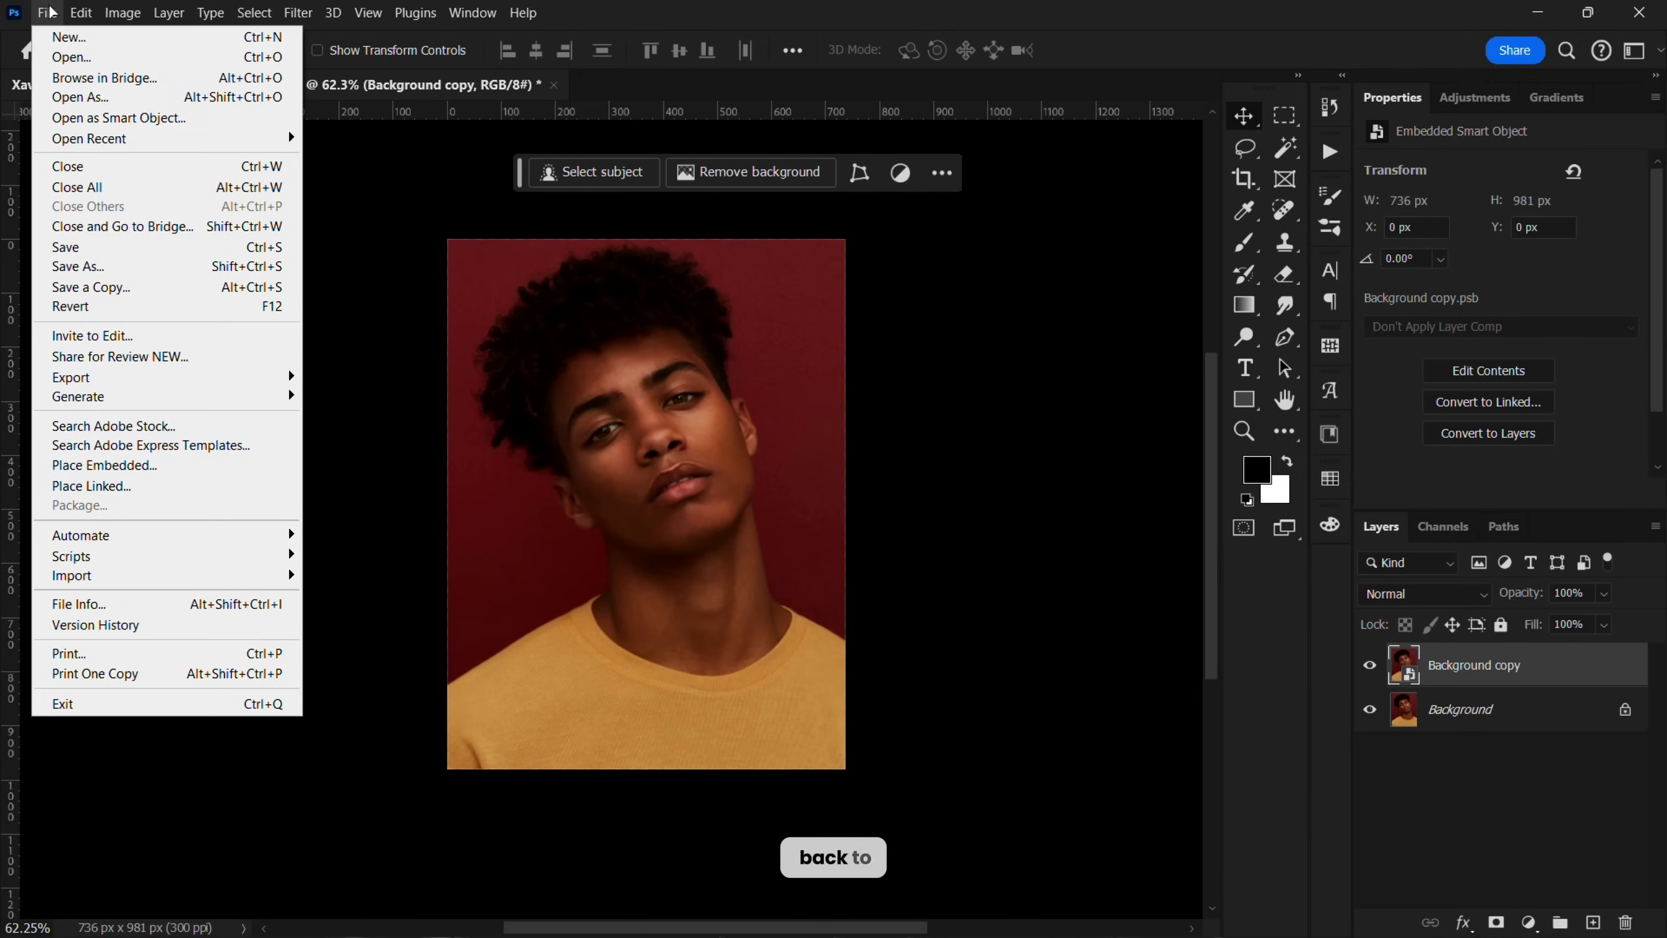
{"action": "left_click", "coordinate": [91, 51]}
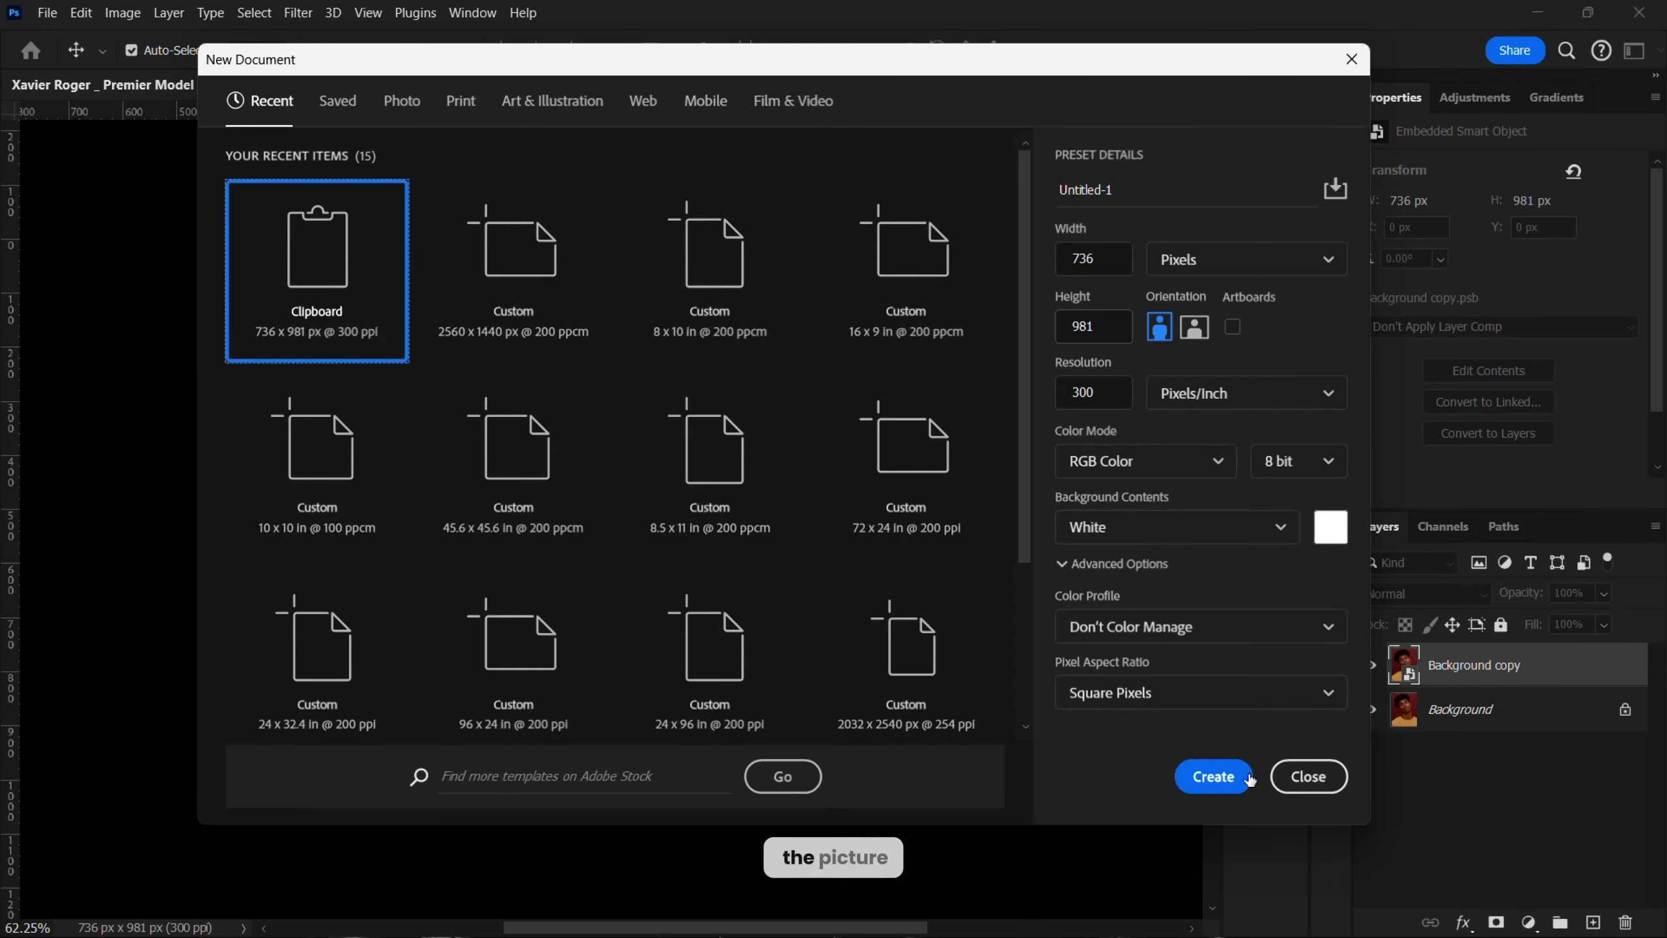
{"action": "left_click", "coordinate": [1213, 776]}
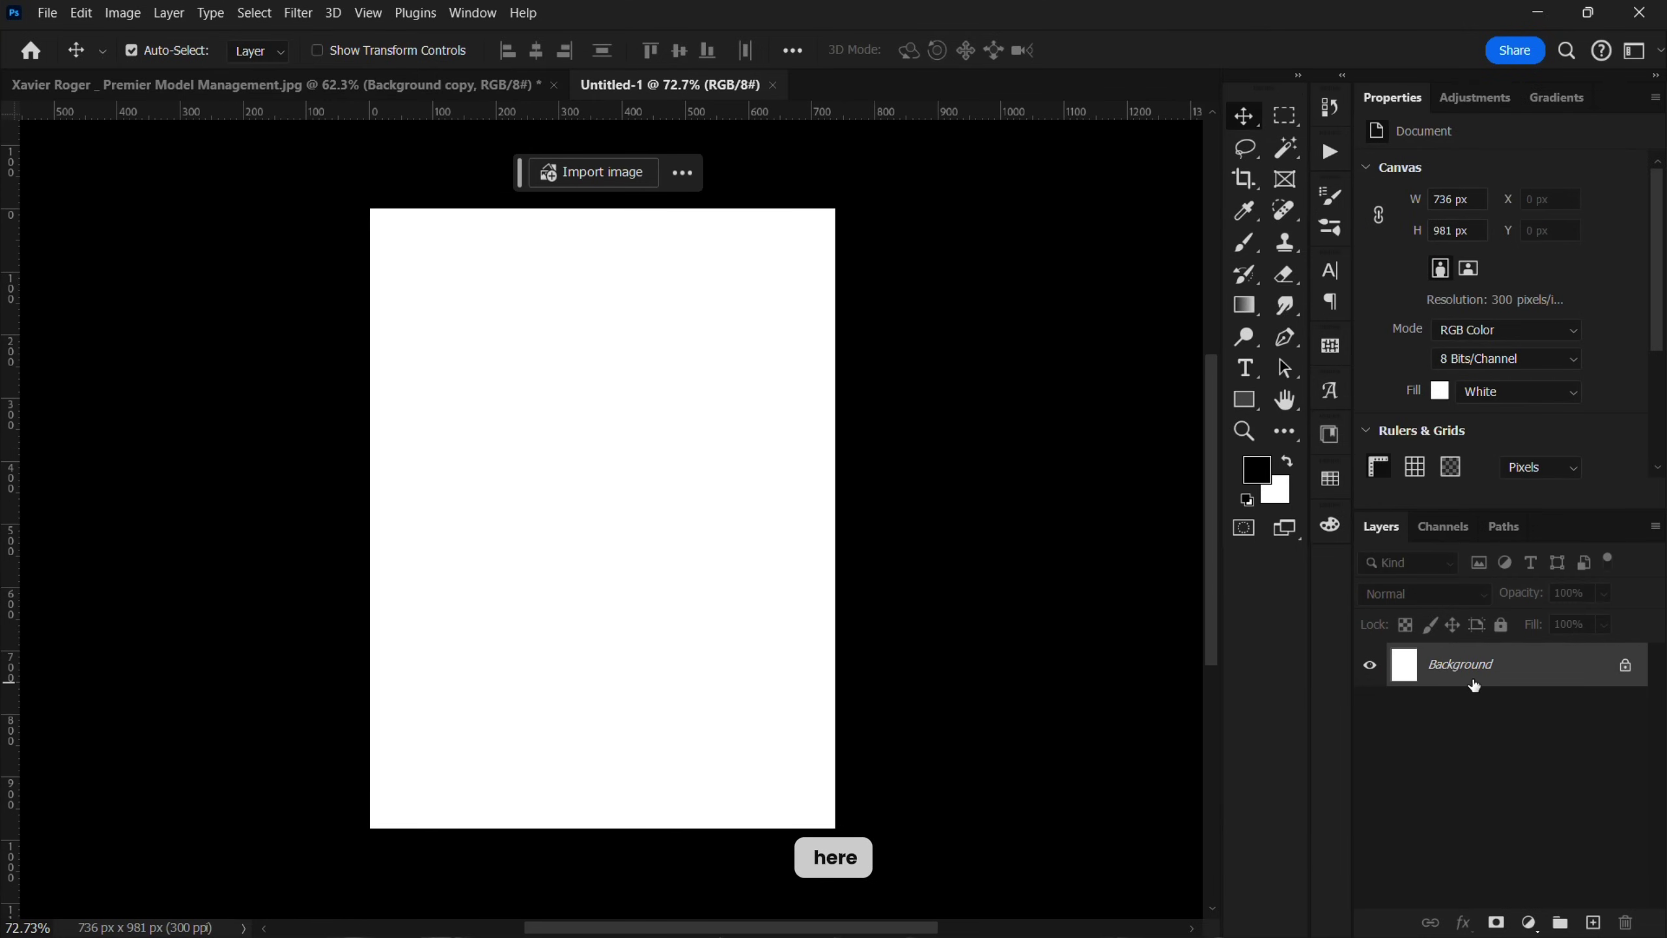
{"action": "left_click", "coordinate": [1592, 921]}
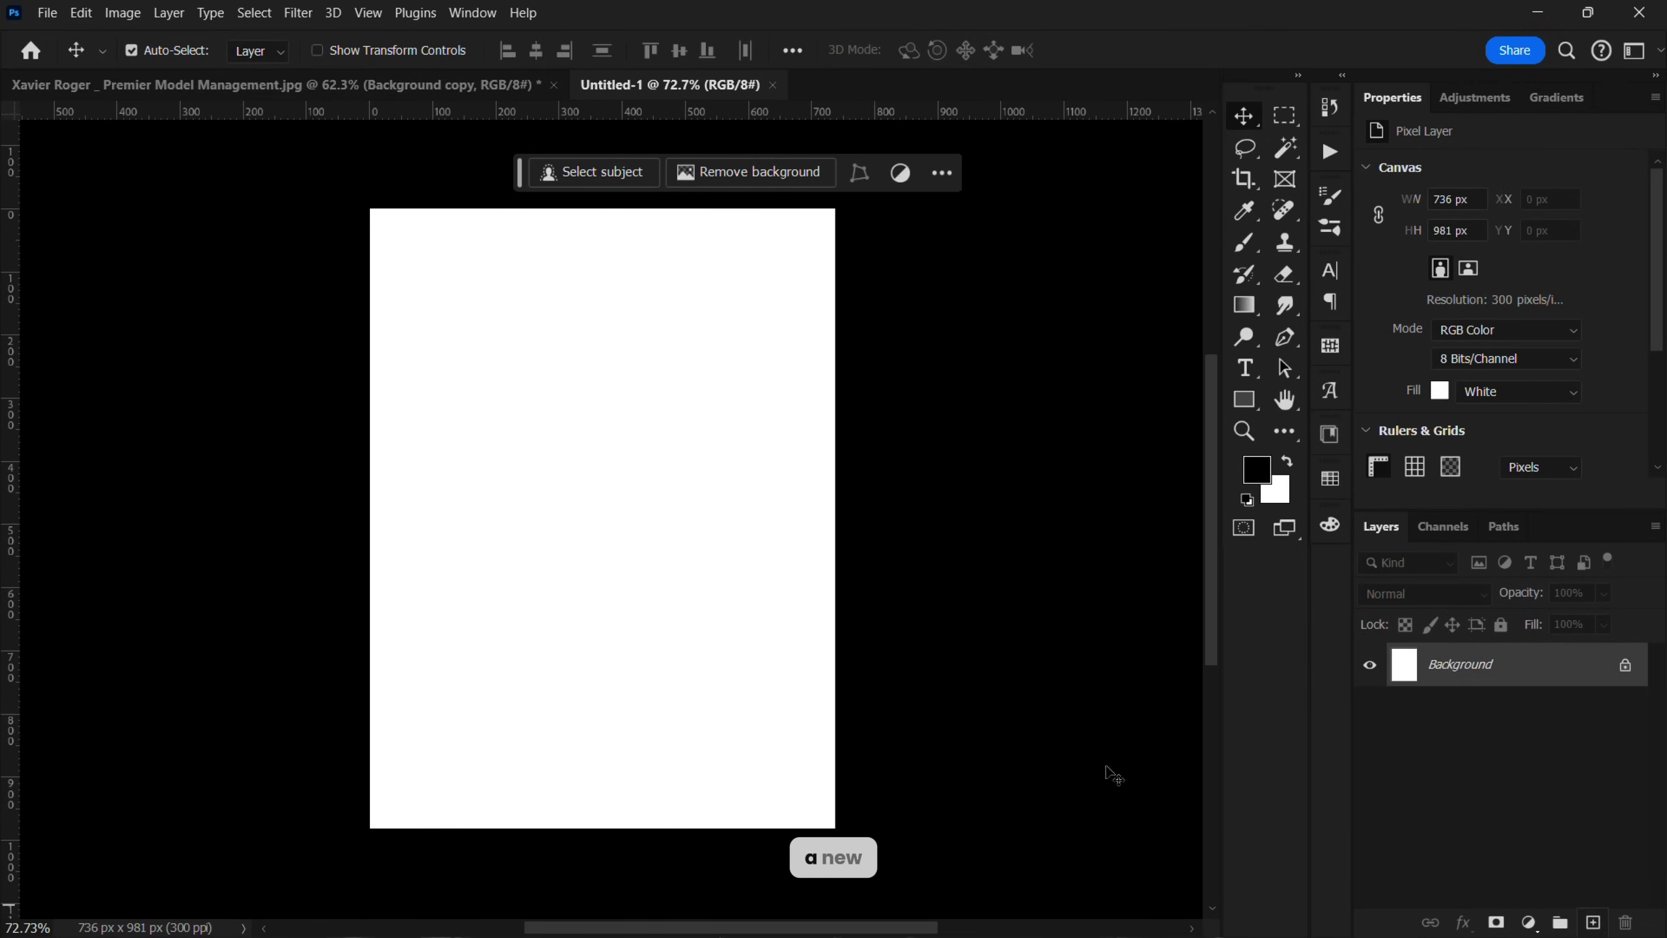
Step: Draw a linear black-to-white gradient horizontally across the whole canvas from its left edge to its right edge
{"action": "left_click", "coordinate": [1242, 308]}
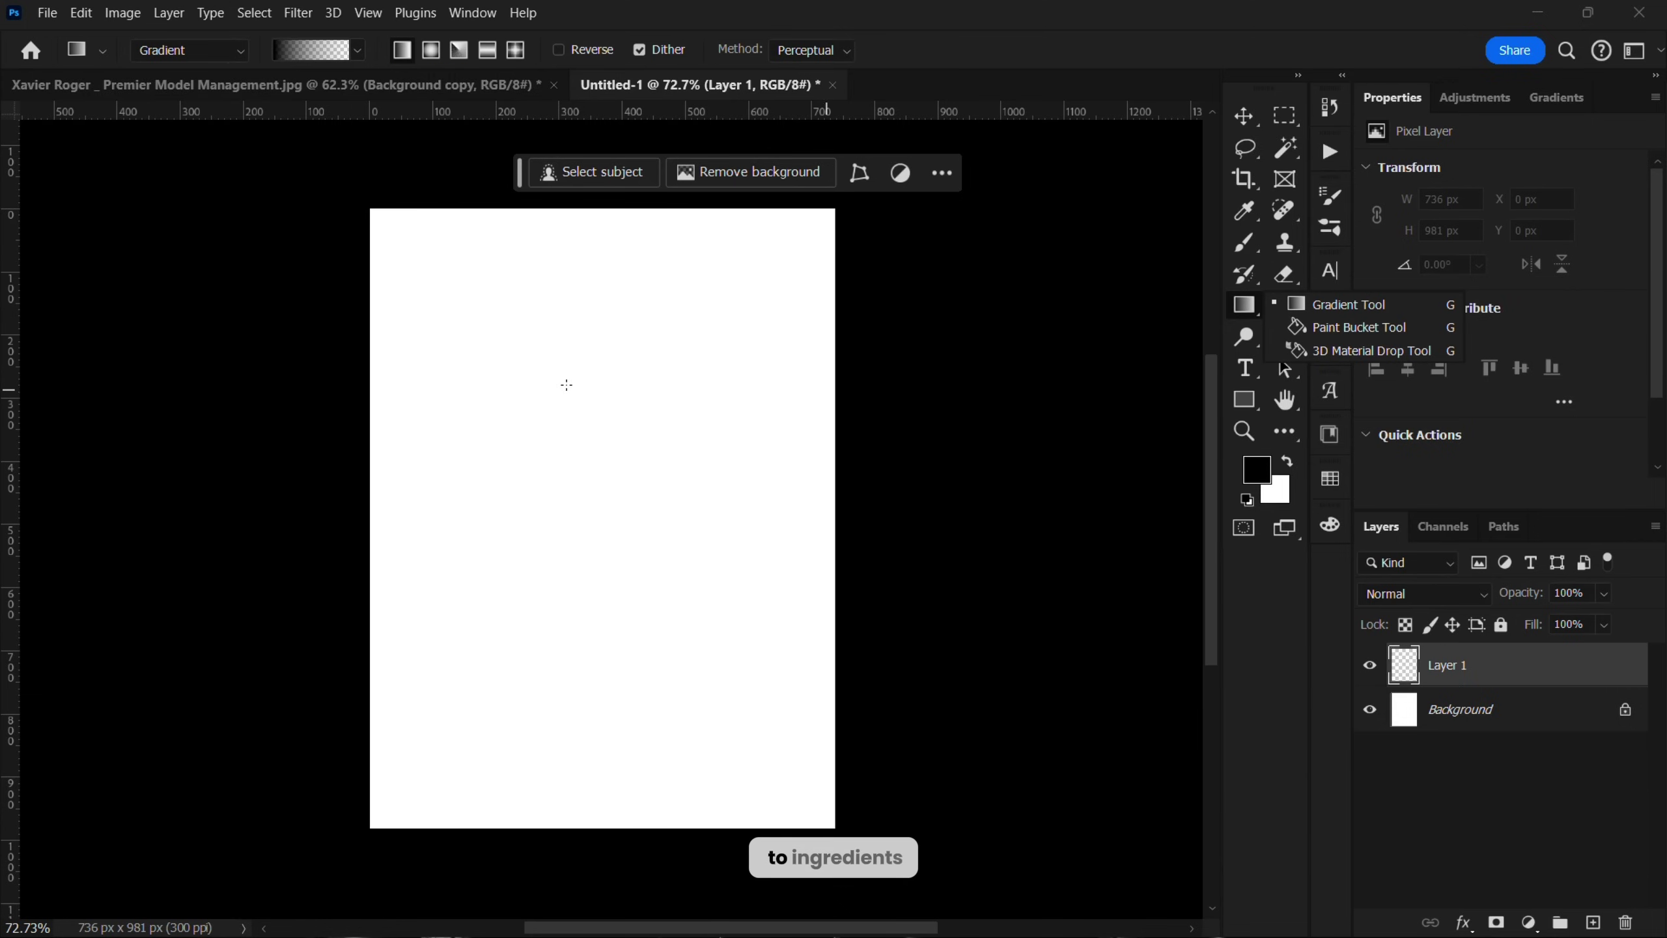
{"action": "left_click", "coordinate": [325, 199]}
{"action": "left_click", "coordinate": [358, 50]}
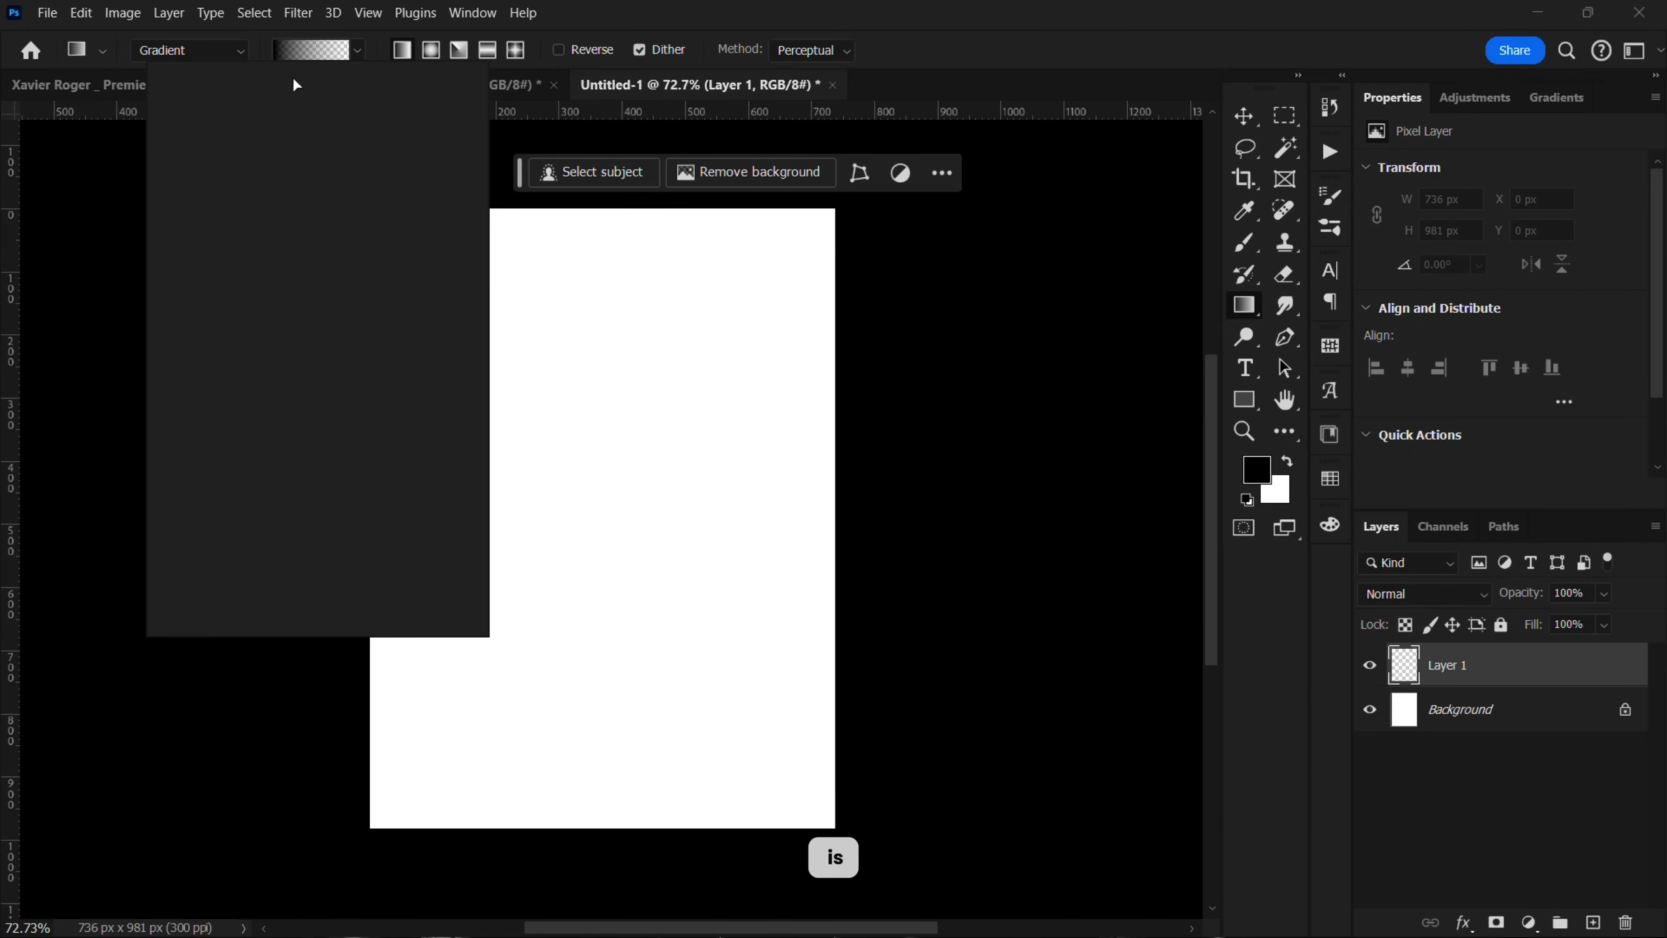
{"action": "left_click", "coordinate": [186, 105]}
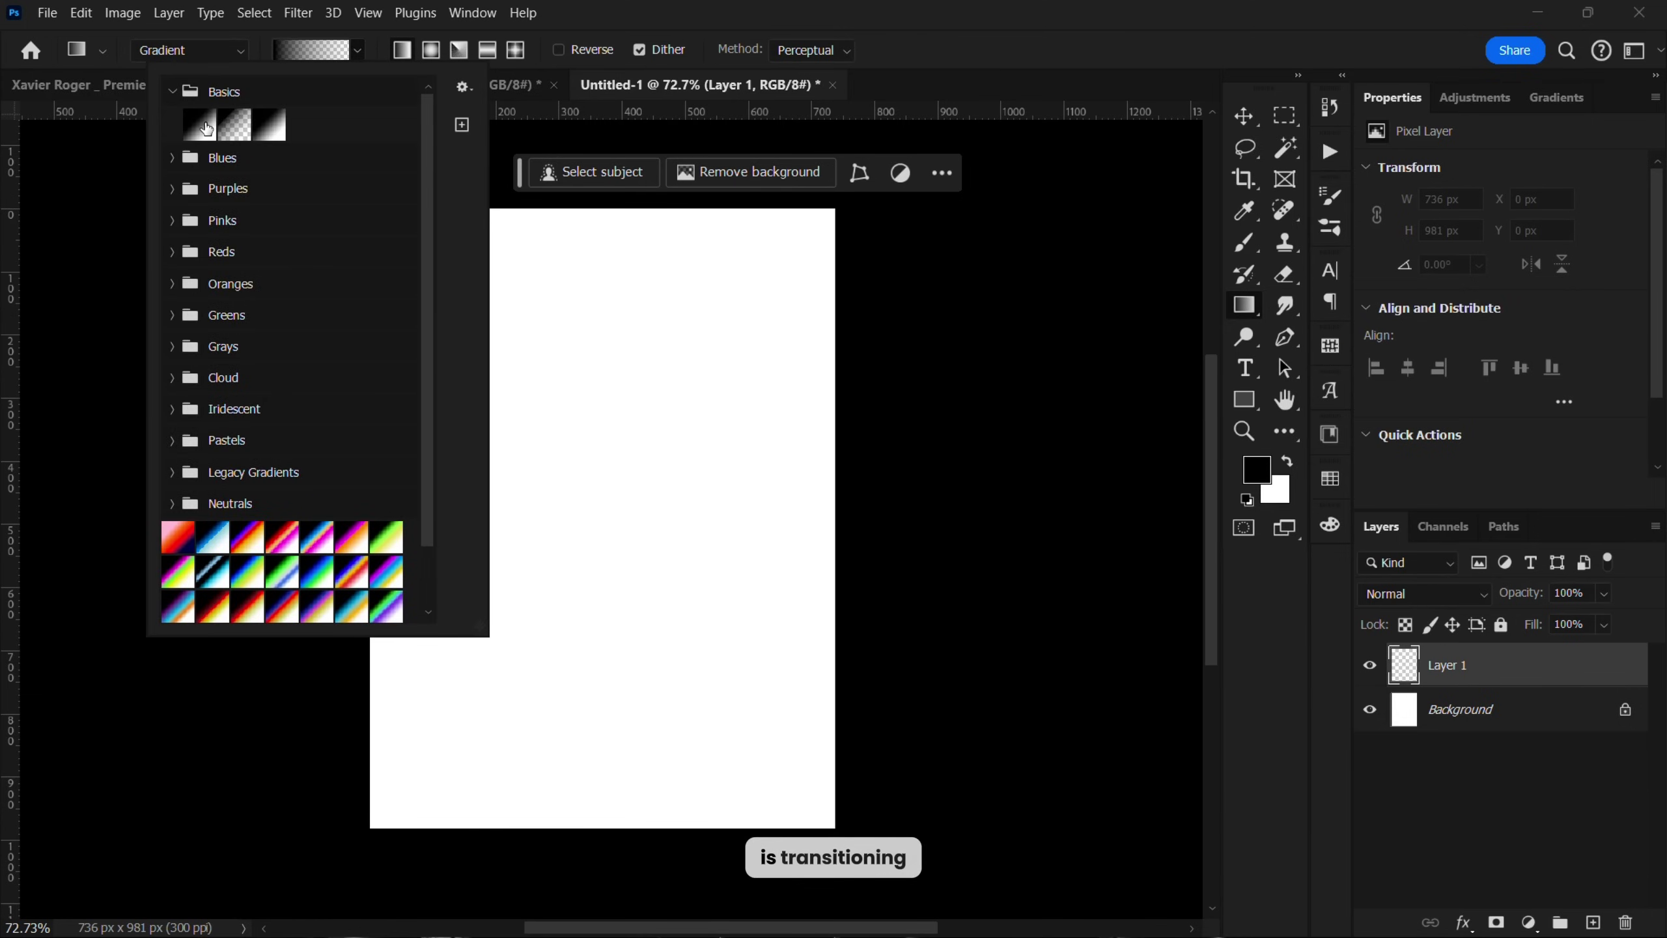
{"action": "left_click", "coordinate": [197, 130]}
{"action": "left_click", "coordinate": [356, 52]}
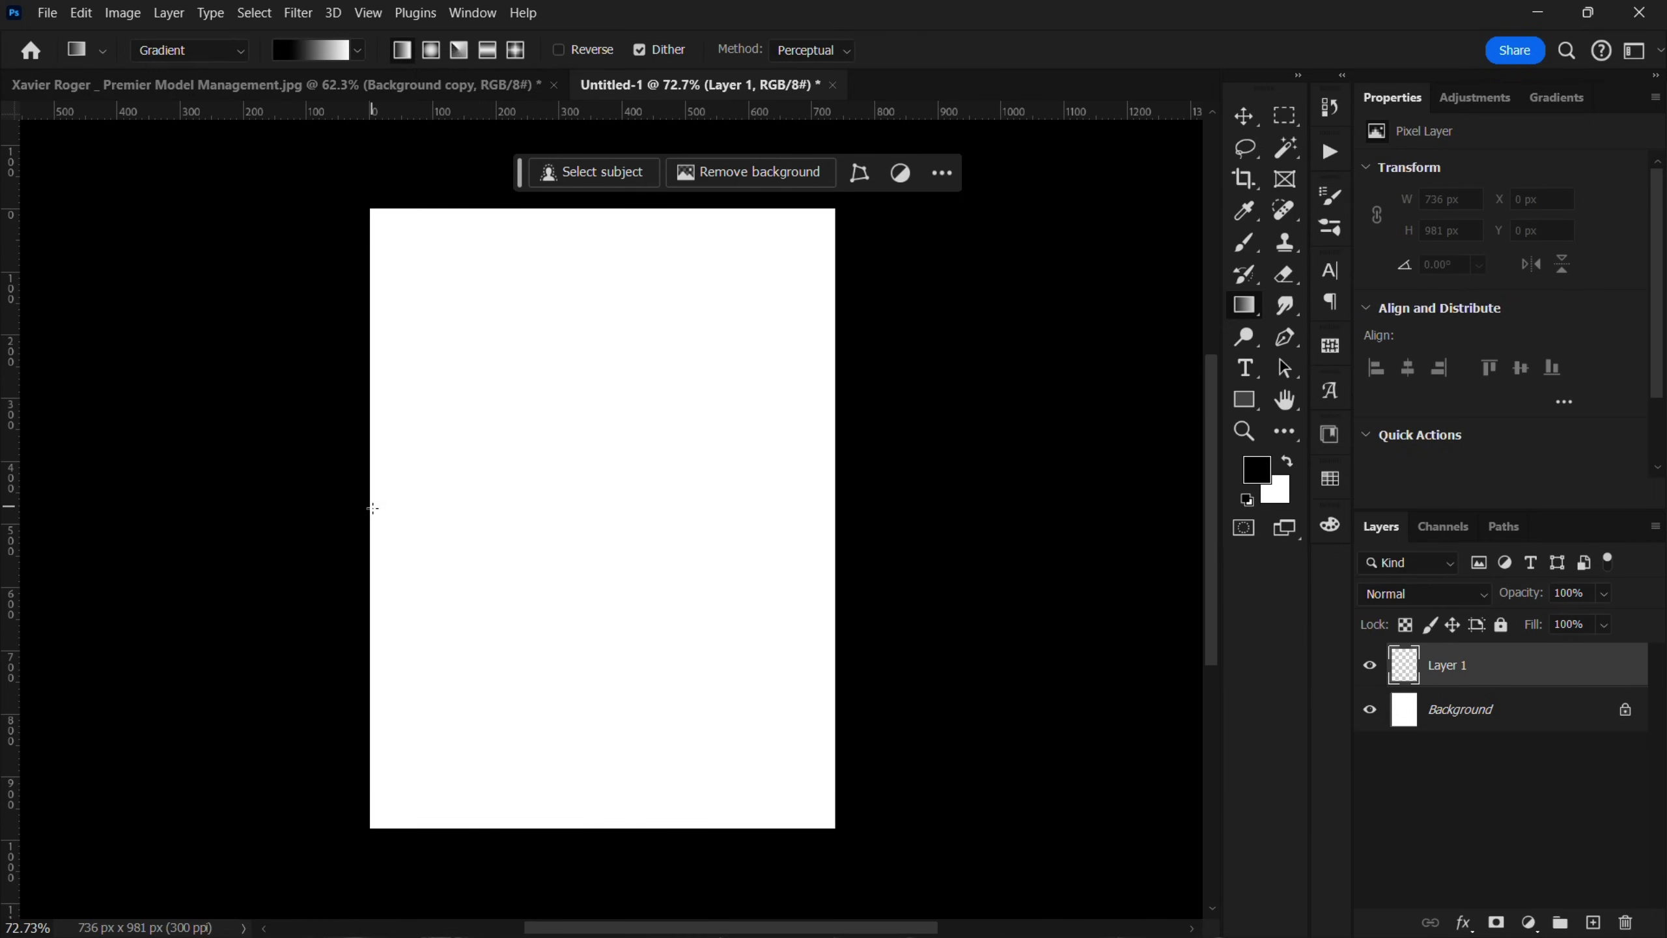
{"action": "left_click_drag", "start_coordinate": [362, 495], "coordinate": [827, 497]}
{"action": "key", "text": "v"}
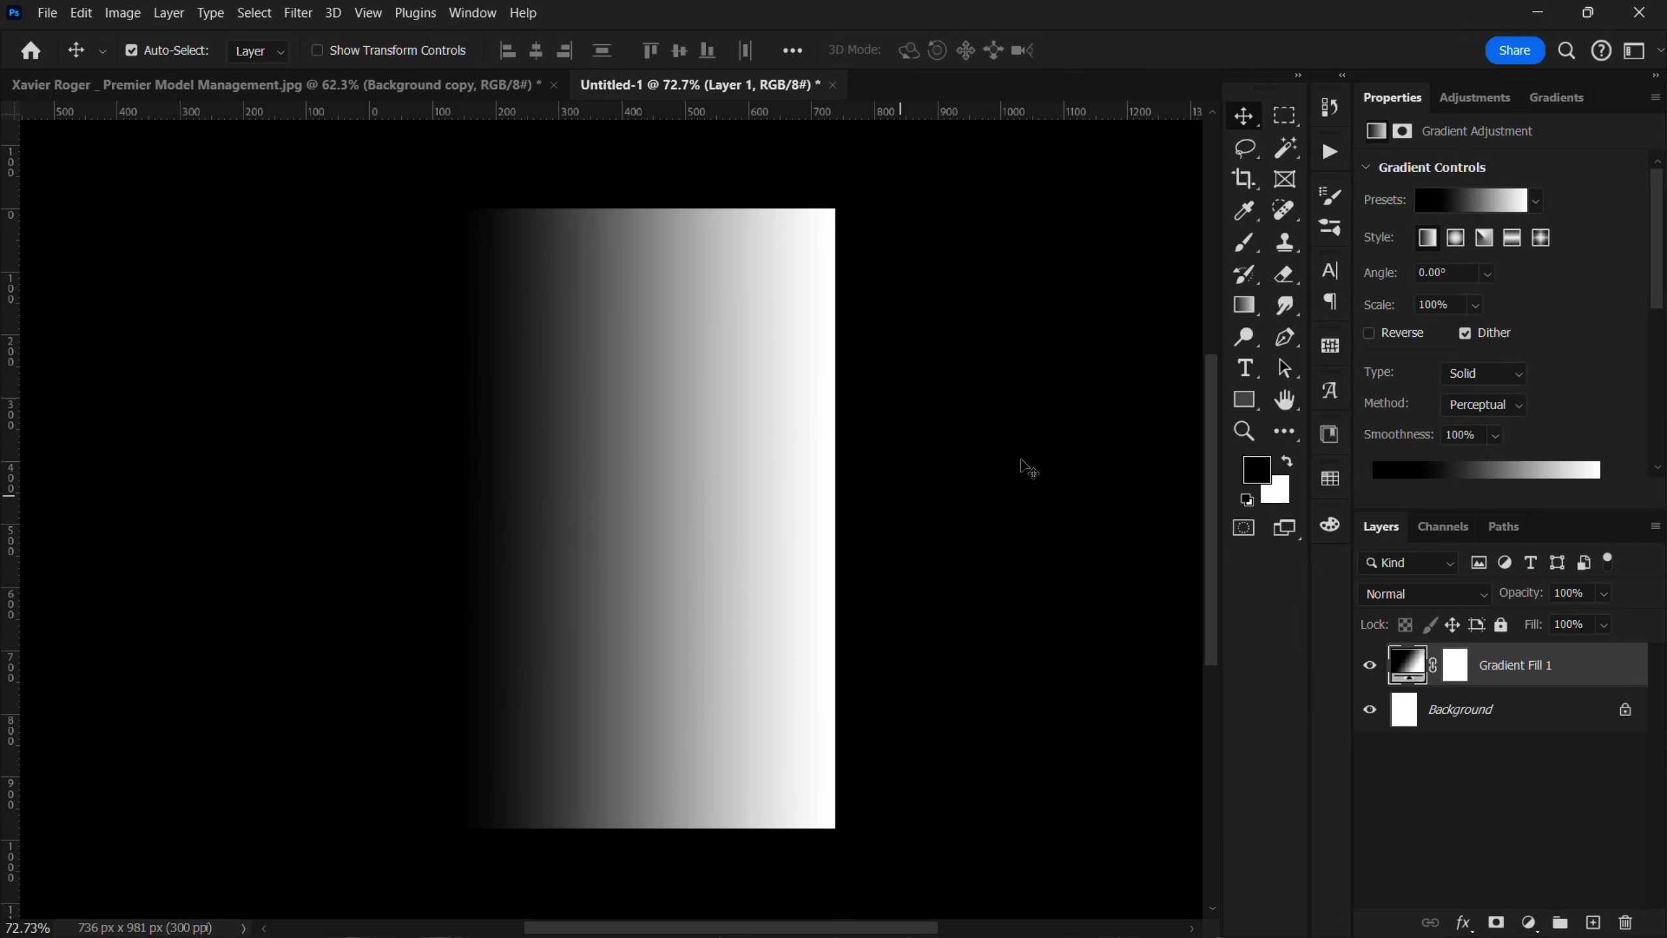
Step: Change the color of the area around the canvas from black to gray so the gradient's edges can be seen
{"action": "right_click", "coordinate": [1024, 465]}
{"action": "left_click", "coordinate": [1077, 531]}
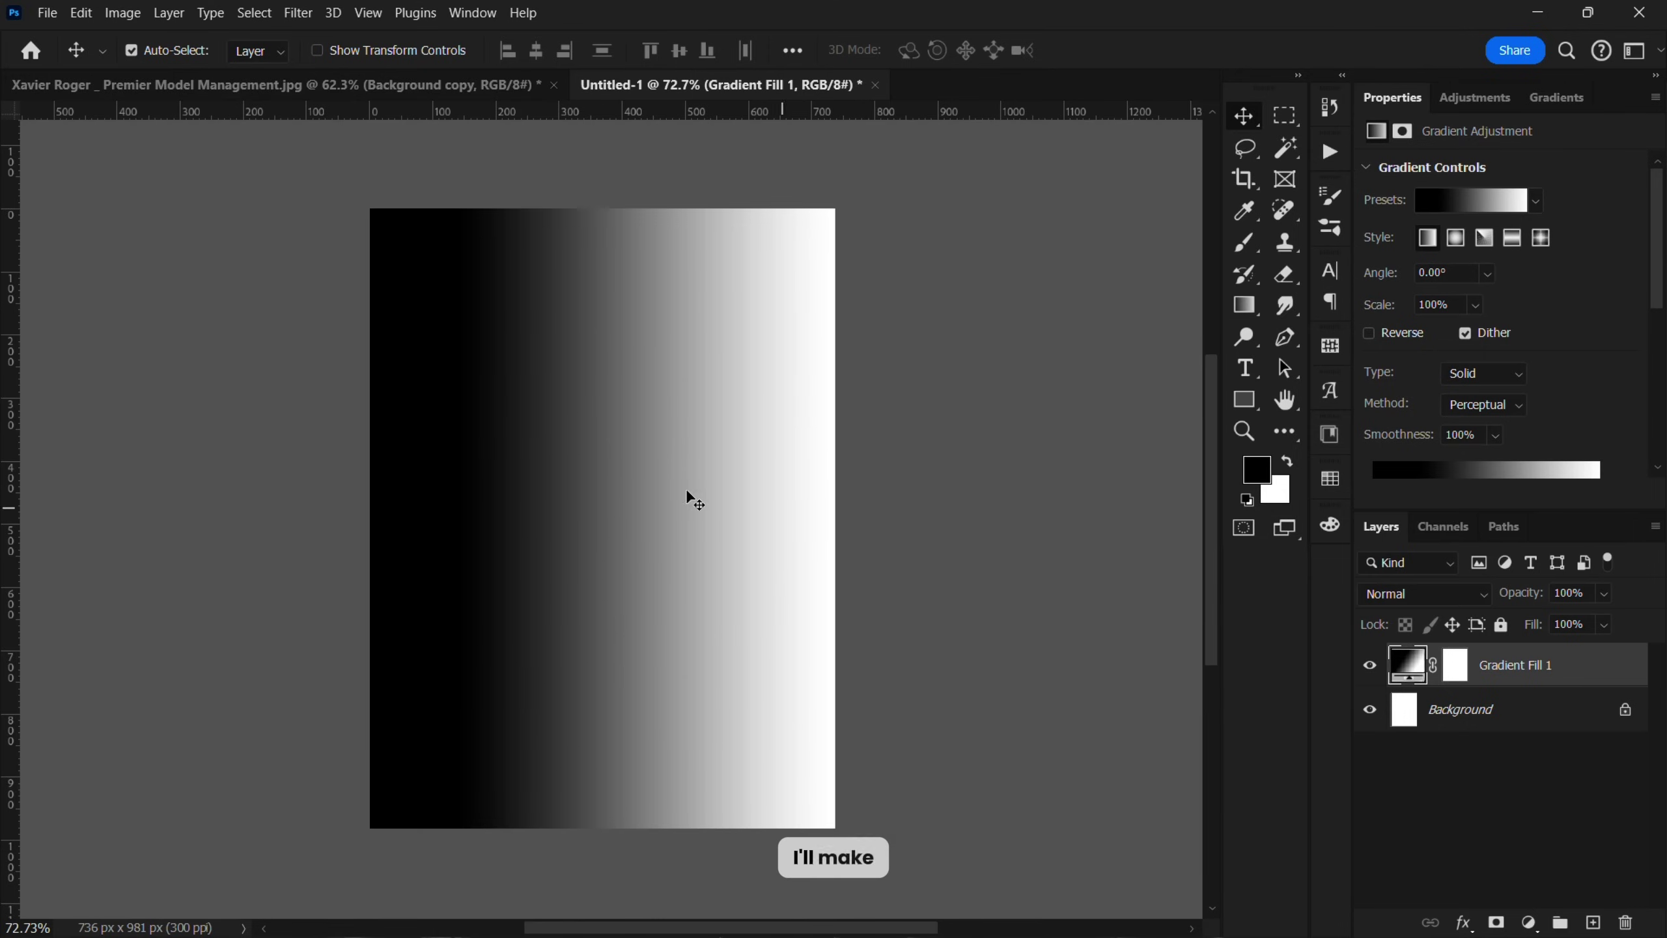
{"action": "left_click_drag", "start_coordinate": [551, 495], "coordinate": [669, 496]}
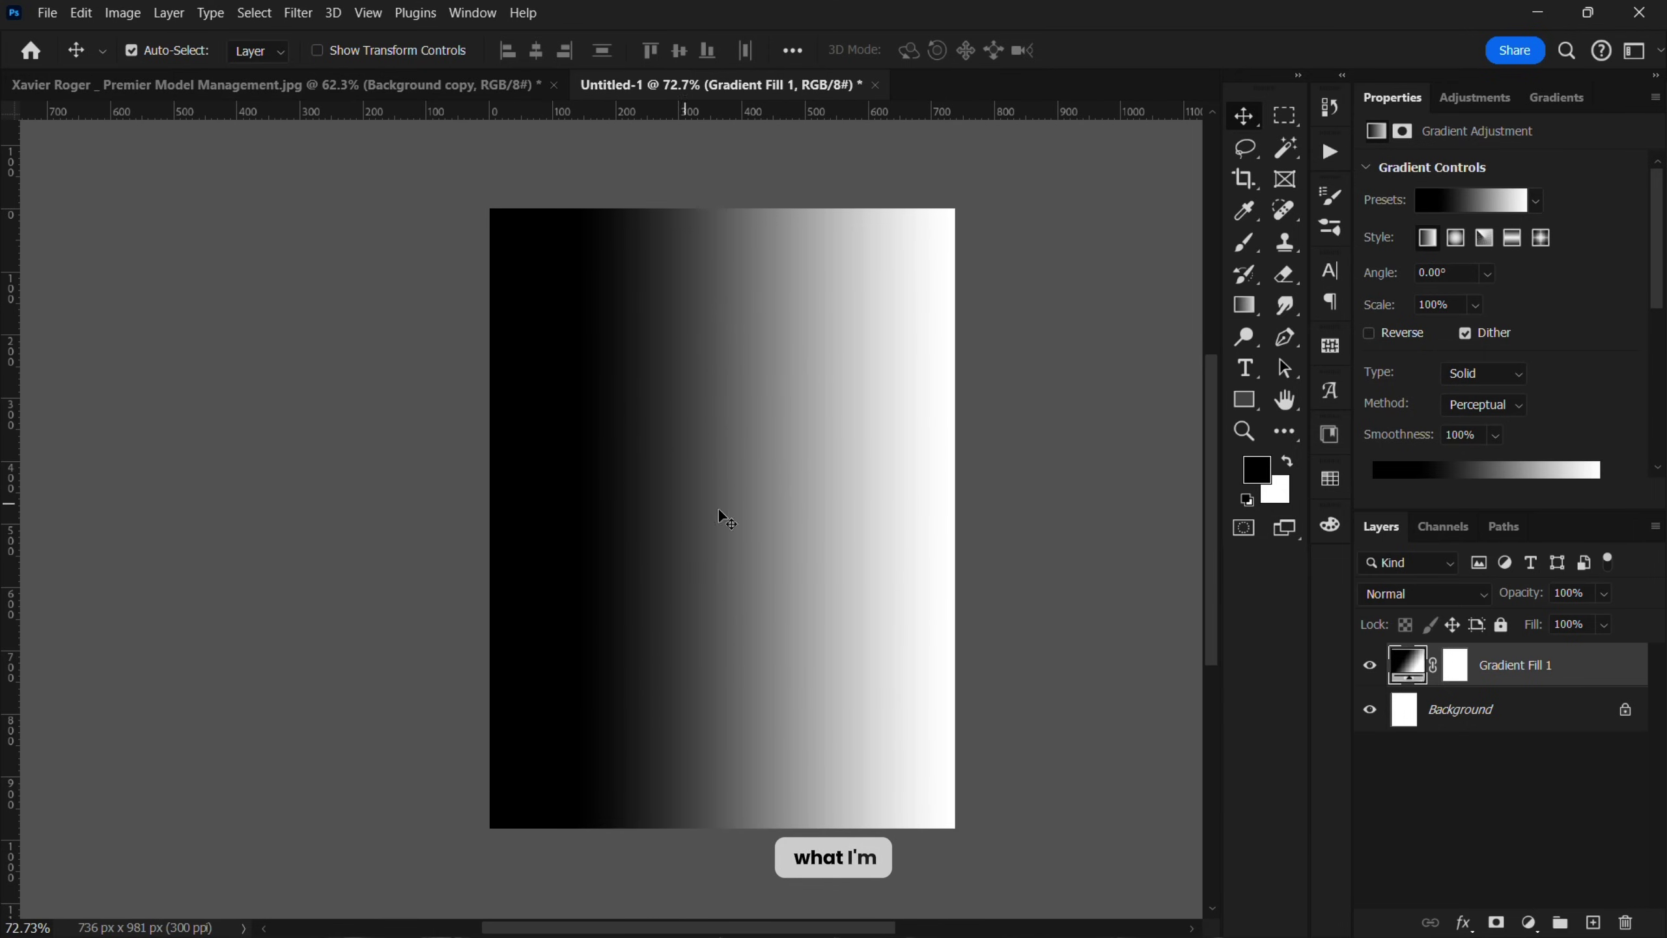
Step: Convert the gradient fill layer to a smart object and narrow it to a strip about 69 px wide along the canvas's left edge
{"action": "right_click", "coordinate": [1603, 670]}
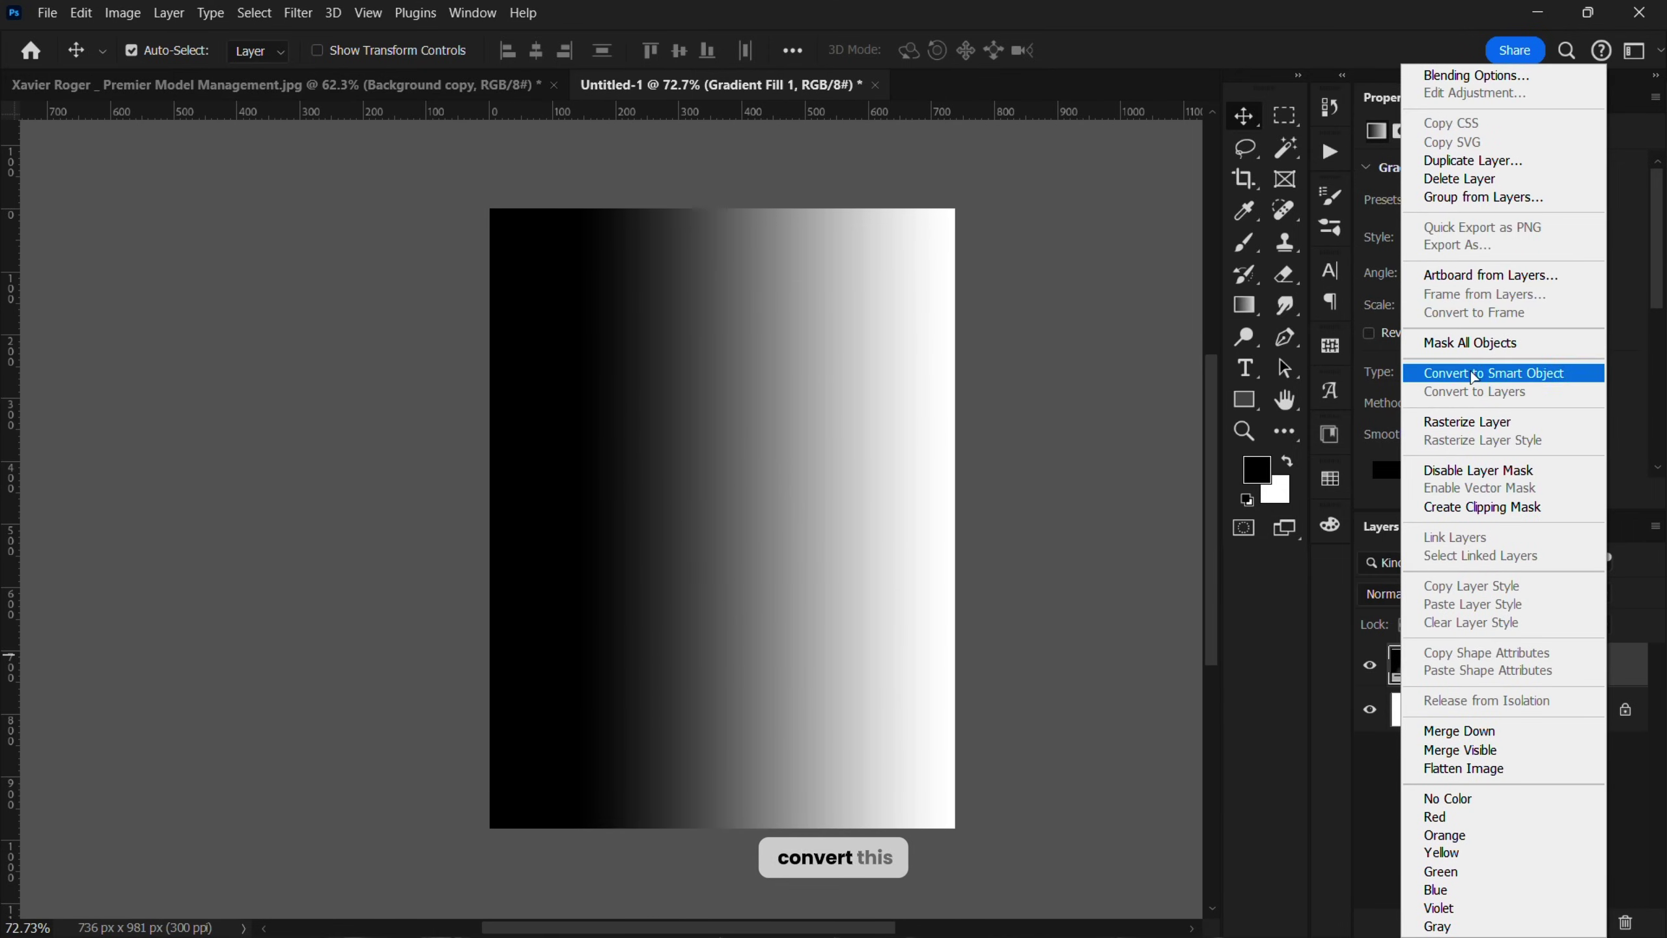
{"action": "left_click", "coordinate": [1477, 373]}
{"action": "key", "text": "ctrl+t"}
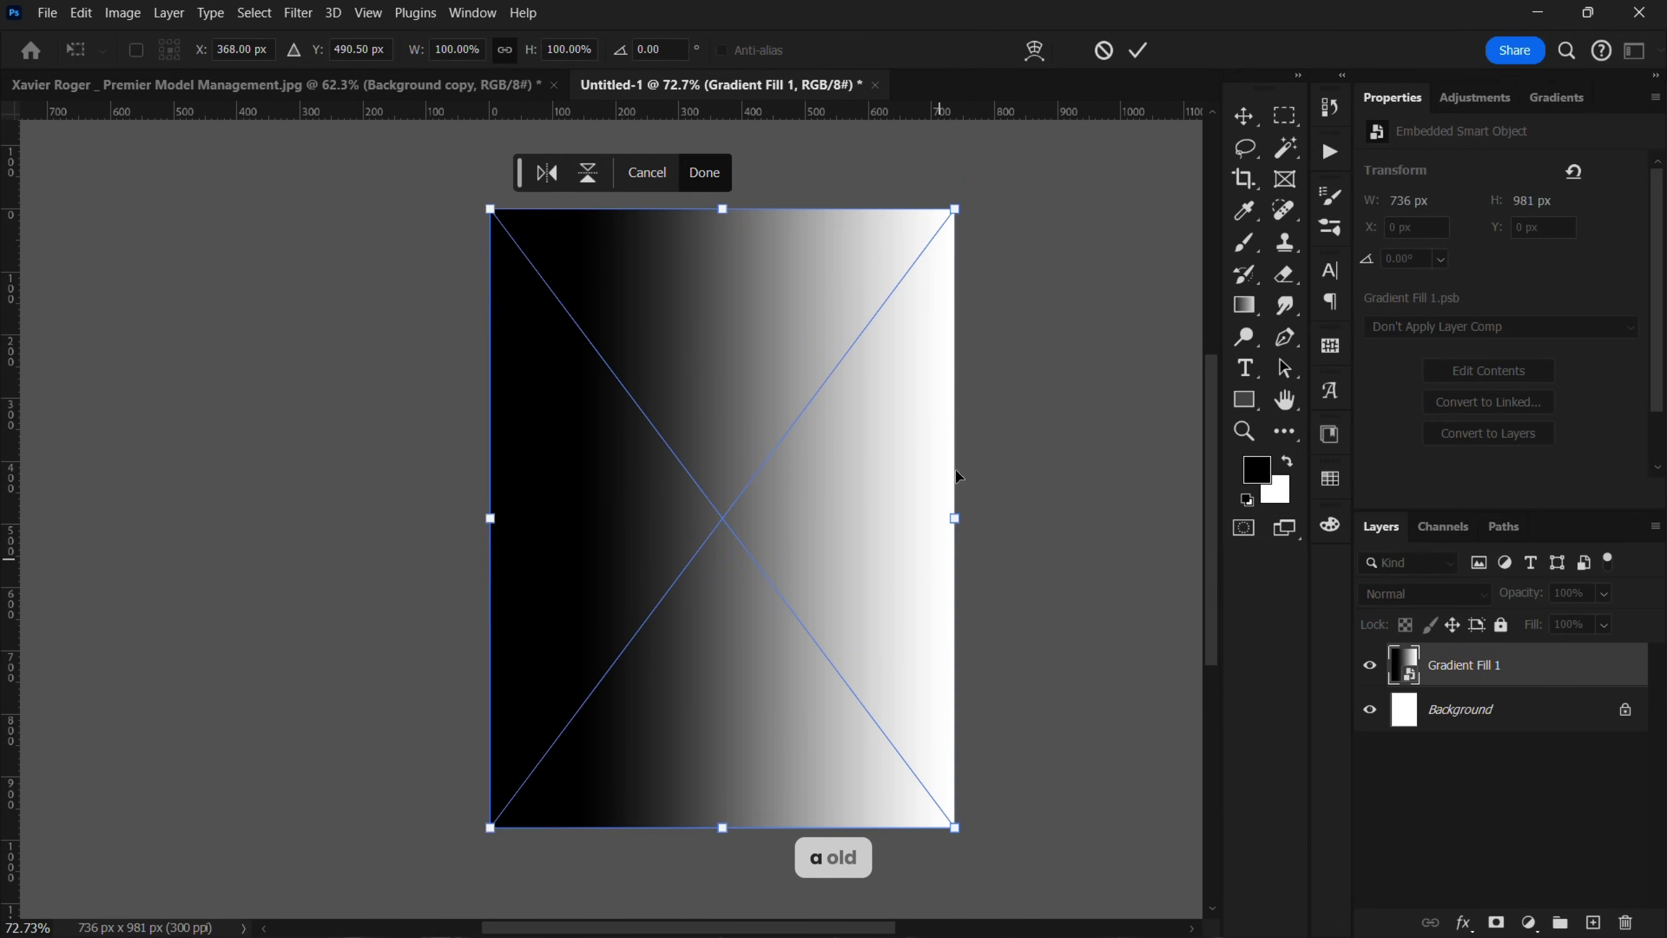
{"action": "scroll", "coordinate": [955, 471], "scroll_direction": "down", "scroll_amount": 2}
{"action": "scroll", "coordinate": [953, 474], "scroll_direction": "up", "scroll_amount": 2}
{"action": "left_click_drag", "start_coordinate": [954, 503], "coordinate": [444, 506]}
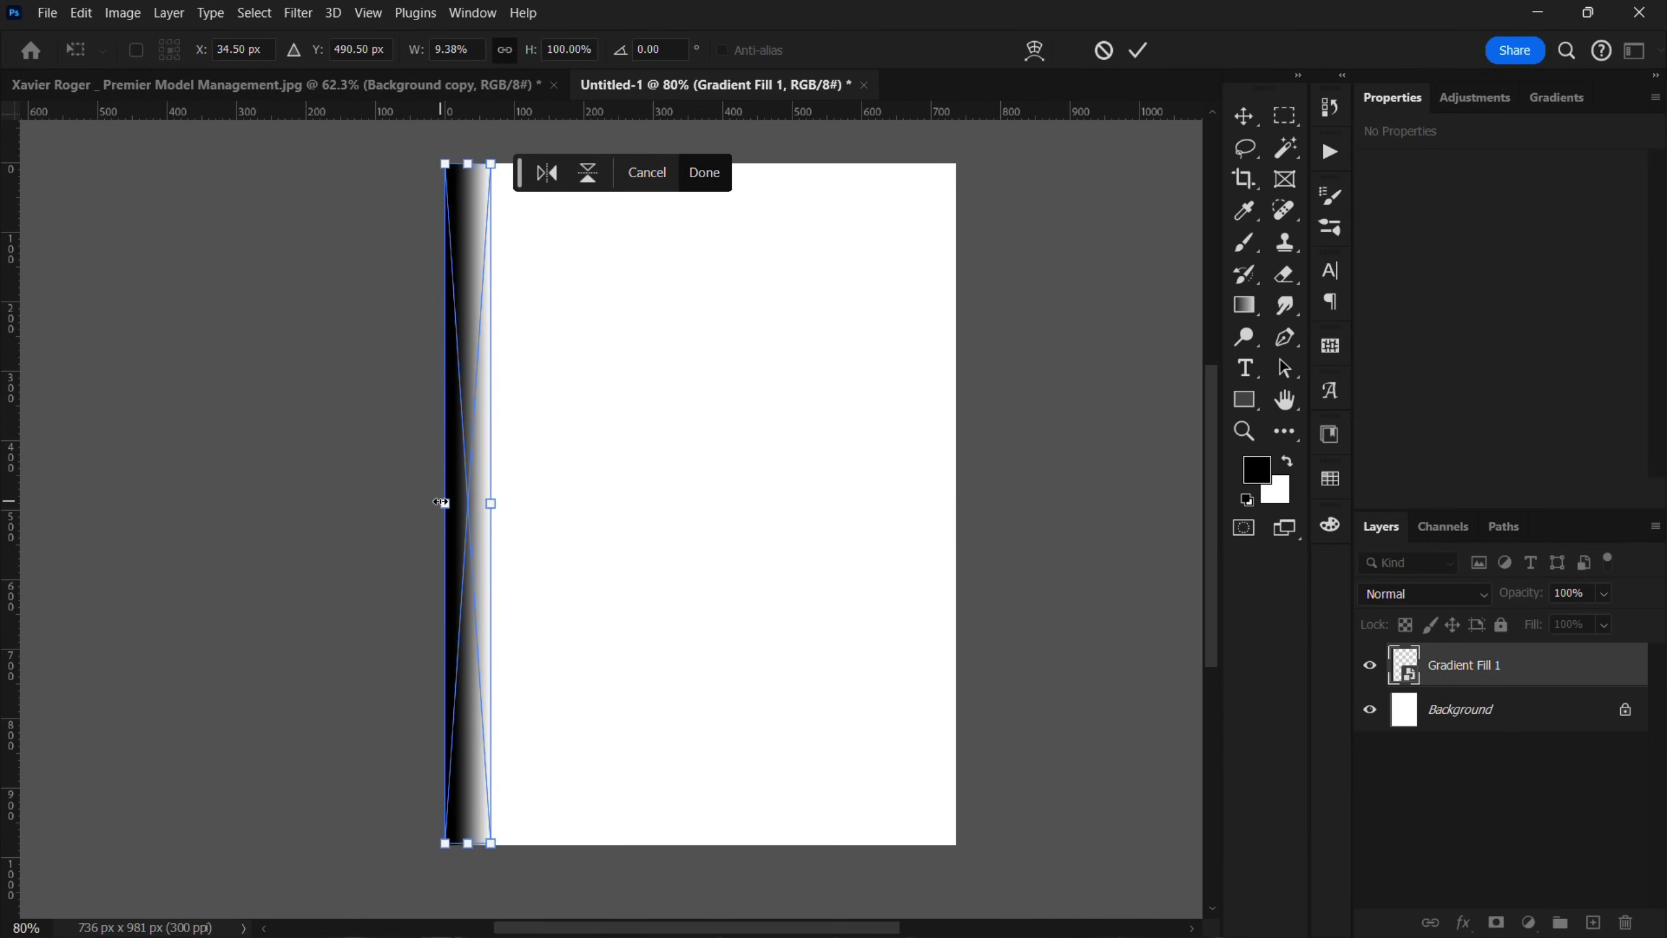
{"action": "key", "text": "Return"}
Step: Duplicate the gradient strip repeatedly, placing the copies side by side until they cover the canvas width
{"action": "scroll", "coordinate": [489, 486], "scroll_direction": "up", "scroll_amount": 3}
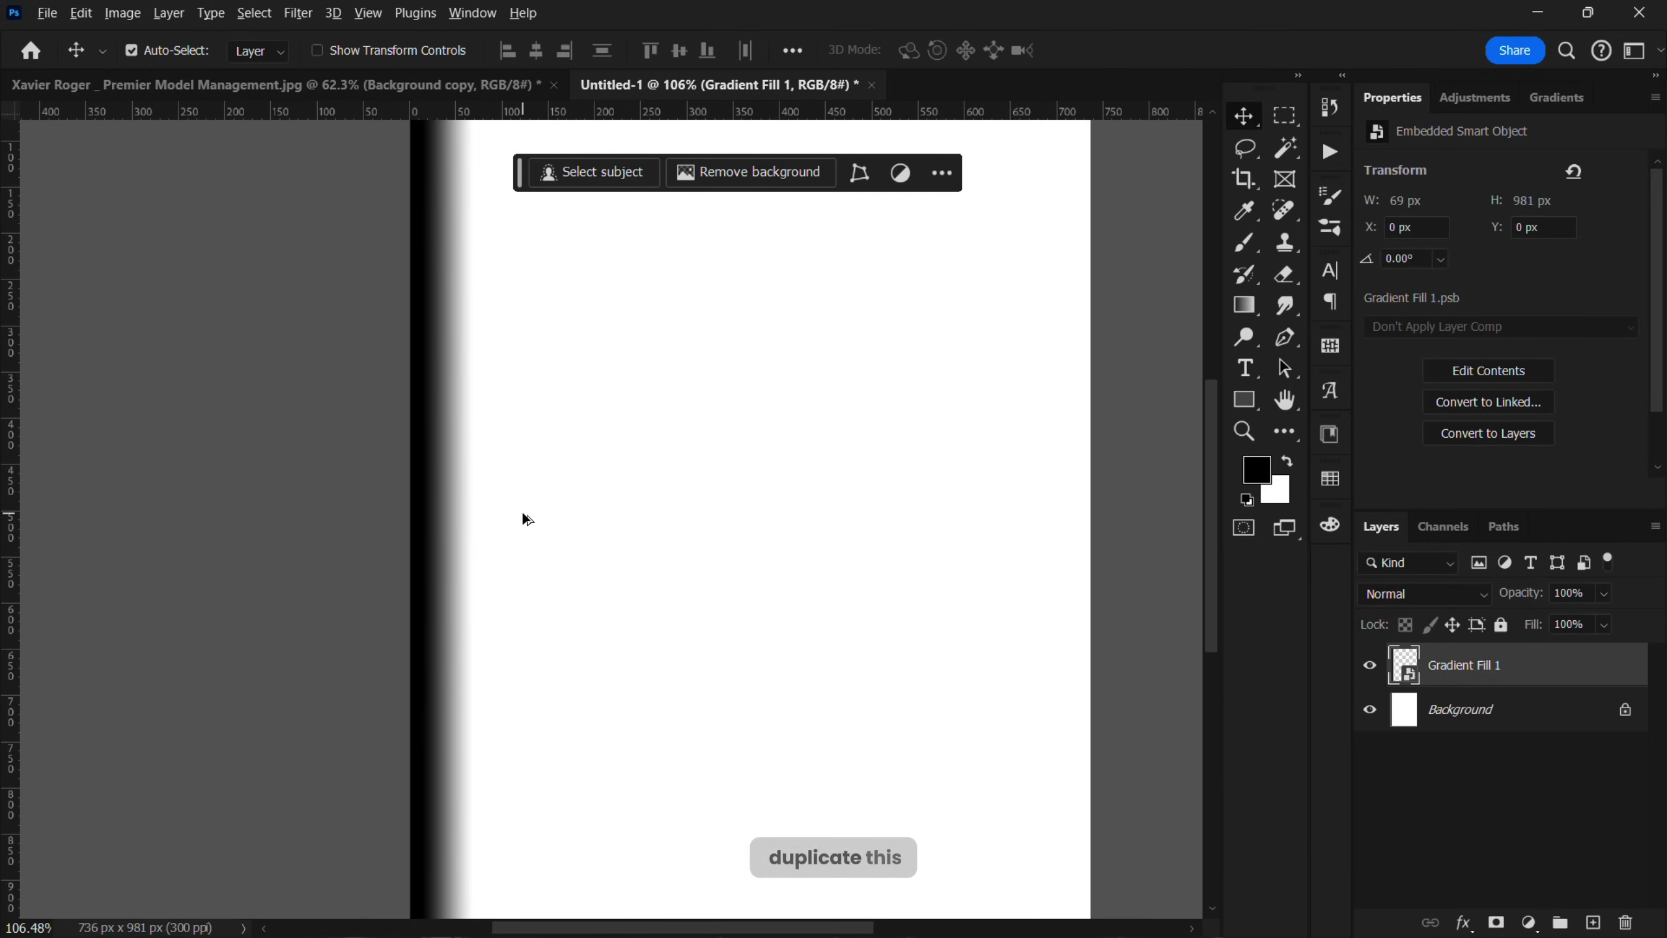
{"action": "left_click_drag", "start_coordinate": [517, 557], "coordinate": [565, 613]}
{"action": "left_click_drag", "start_coordinate": [290, 564], "coordinate": [637, 672]}
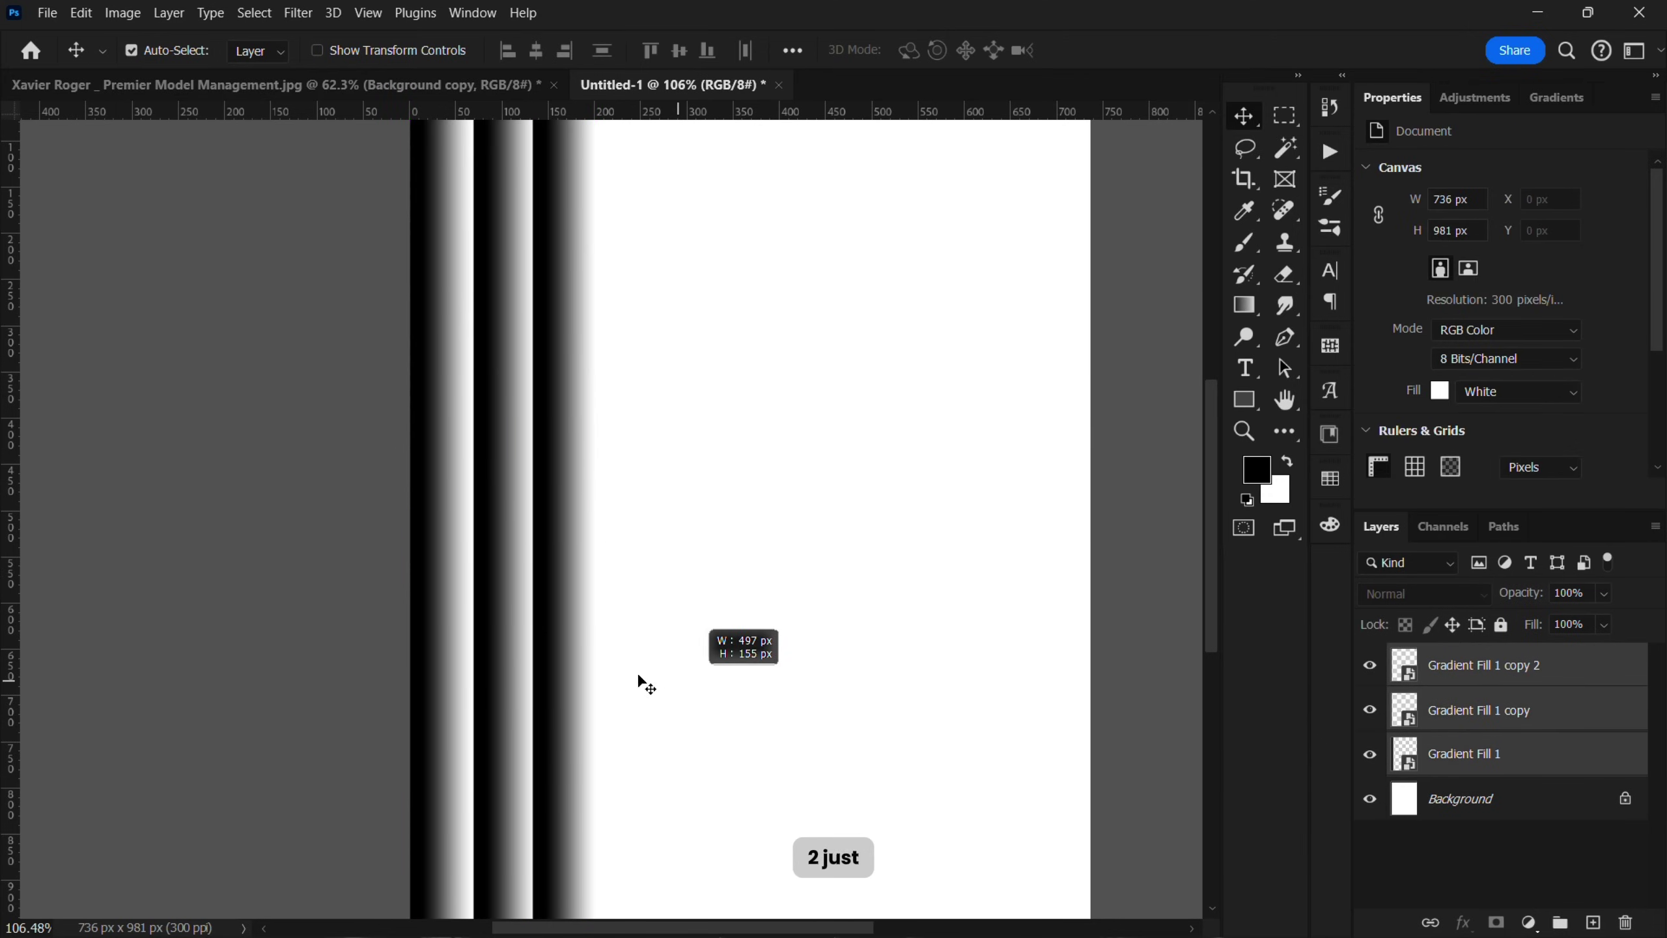
{"action": "left_click_drag", "start_coordinate": [492, 649], "coordinate": [681, 676]}
{"action": "scroll", "coordinate": [681, 678], "scroll_direction": "down", "scroll_amount": 2}
{"action": "left_click_drag", "start_coordinate": [278, 447], "coordinate": [764, 657]}
{"action": "left_click_drag", "start_coordinate": [607, 621], "coordinate": [854, 647]}
{"action": "left_click", "coordinate": [377, 510]}
Step: Select all gradient strips and squeeze them together to about 39.6% of their width, keeping them against the canvas's left edge
{"action": "scroll", "coordinate": [462, 495], "scroll_direction": "down", "scroll_amount": 2}
{"action": "left_click_drag", "start_coordinate": [332, 206], "coordinate": [1110, 832]}
{"action": "key", "text": "ctrl+t"}
{"action": "left_click_drag", "start_coordinate": [820, 548], "coordinate": [661, 576]}
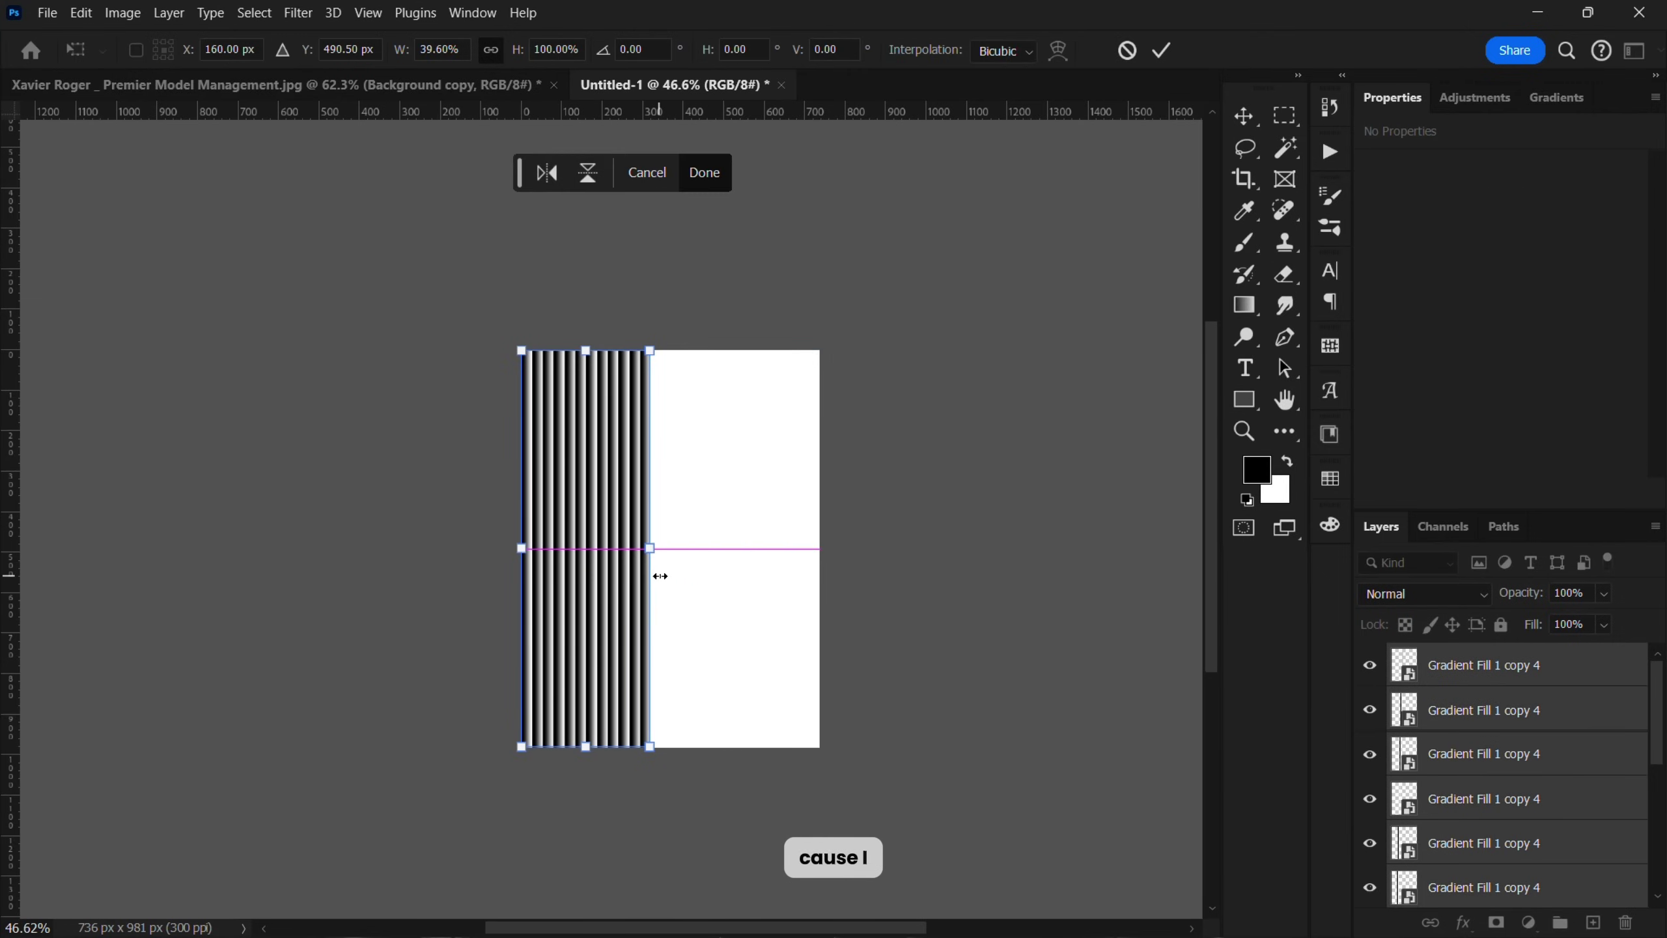
{"action": "key", "text": "Return"}
Step: Duplicate the narrowed gradient strips across the empty remainder of the canvas, up to its right edge
{"action": "scroll", "coordinate": [637, 650], "scroll_direction": "up", "scroll_amount": 2}
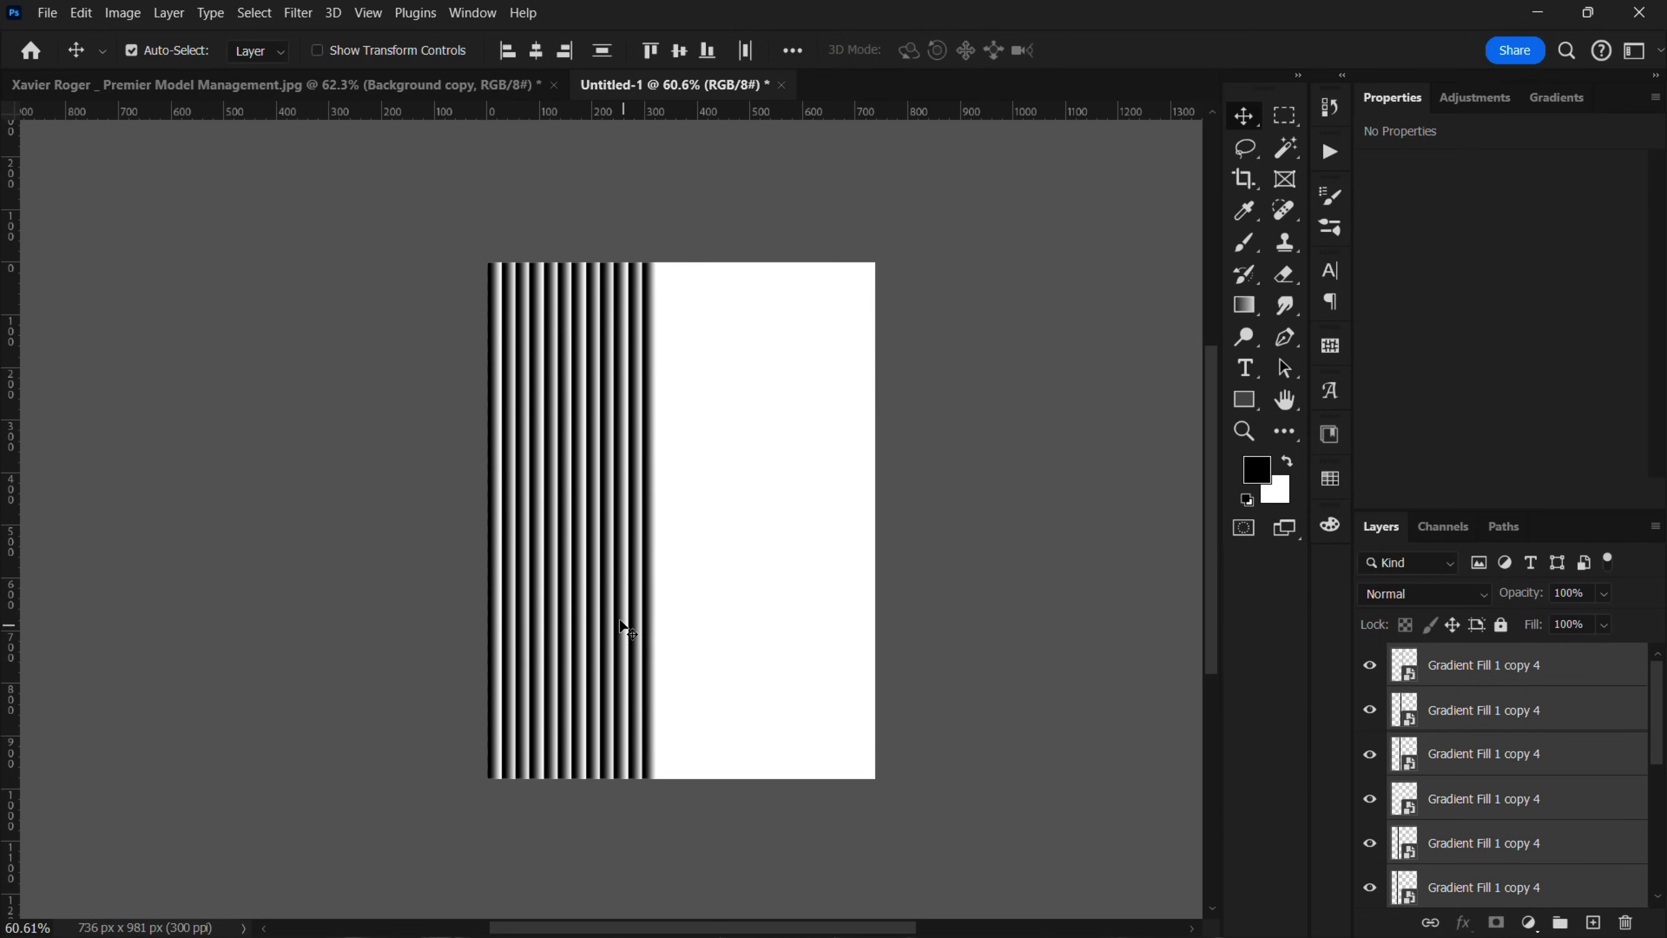
{"action": "left_click_drag", "start_coordinate": [627, 622], "coordinate": [794, 606]}
{"action": "left_click_drag", "start_coordinate": [974, 566], "coordinate": [846, 646]}
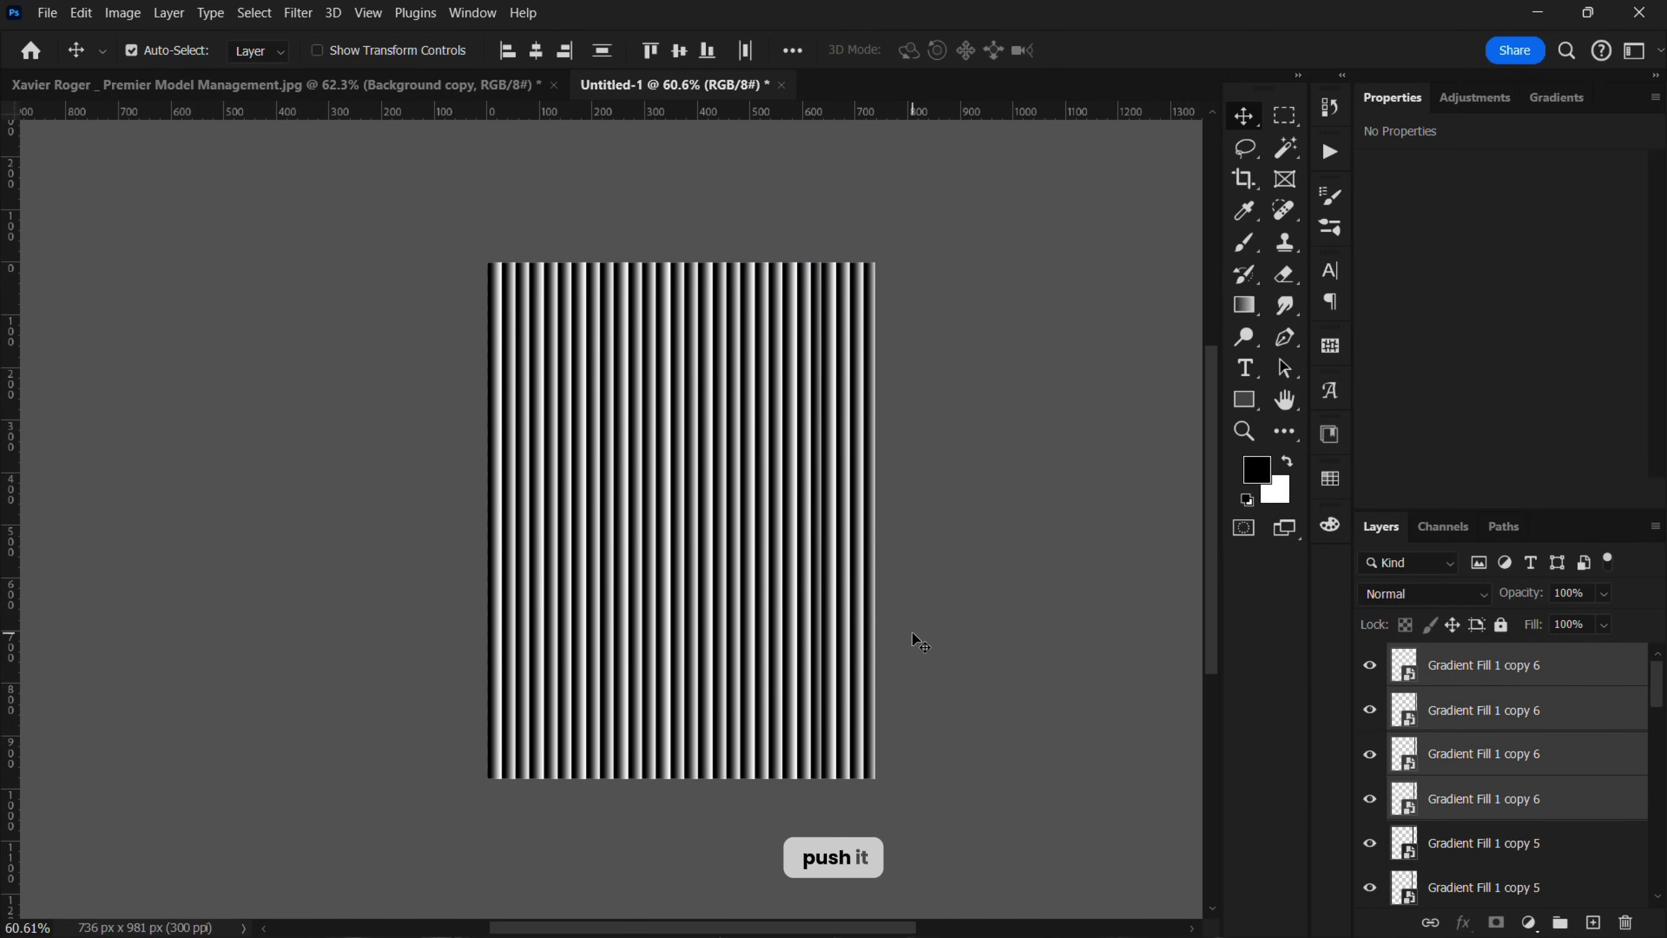
{"action": "left_click", "coordinate": [912, 632]}
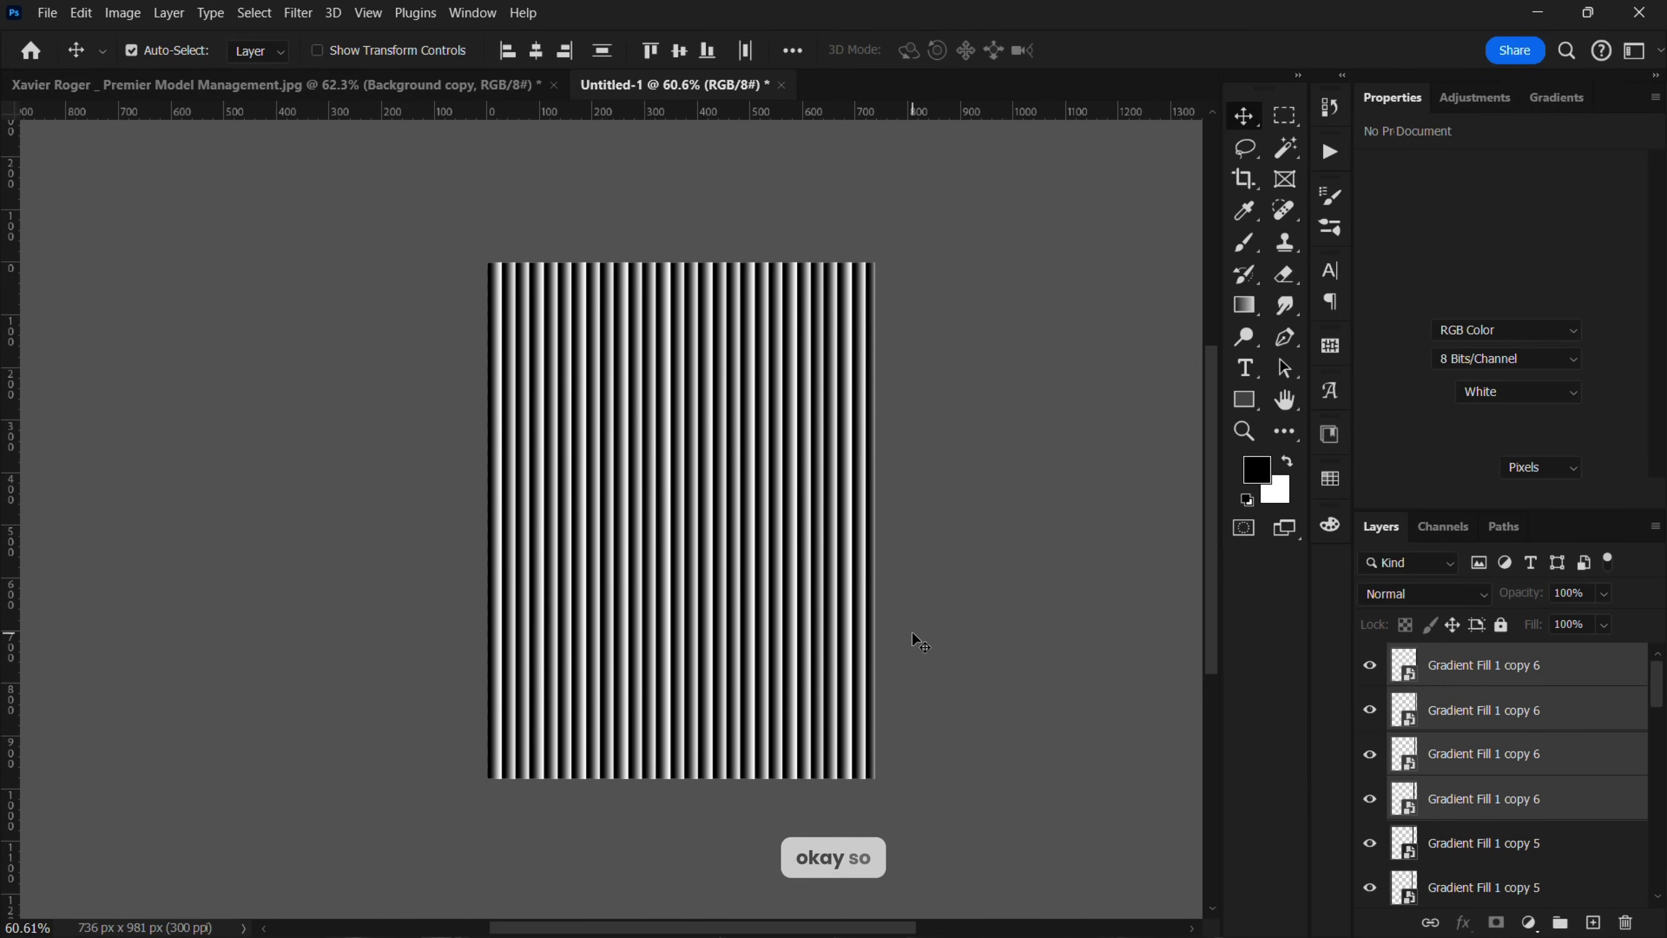
Step: Select all the gradient strip layers above the Background and merge them into one layer
{"action": "scroll", "coordinate": [912, 632], "scroll_direction": "down", "scroll_amount": 1}
{"action": "left_click", "coordinate": [1563, 677]}
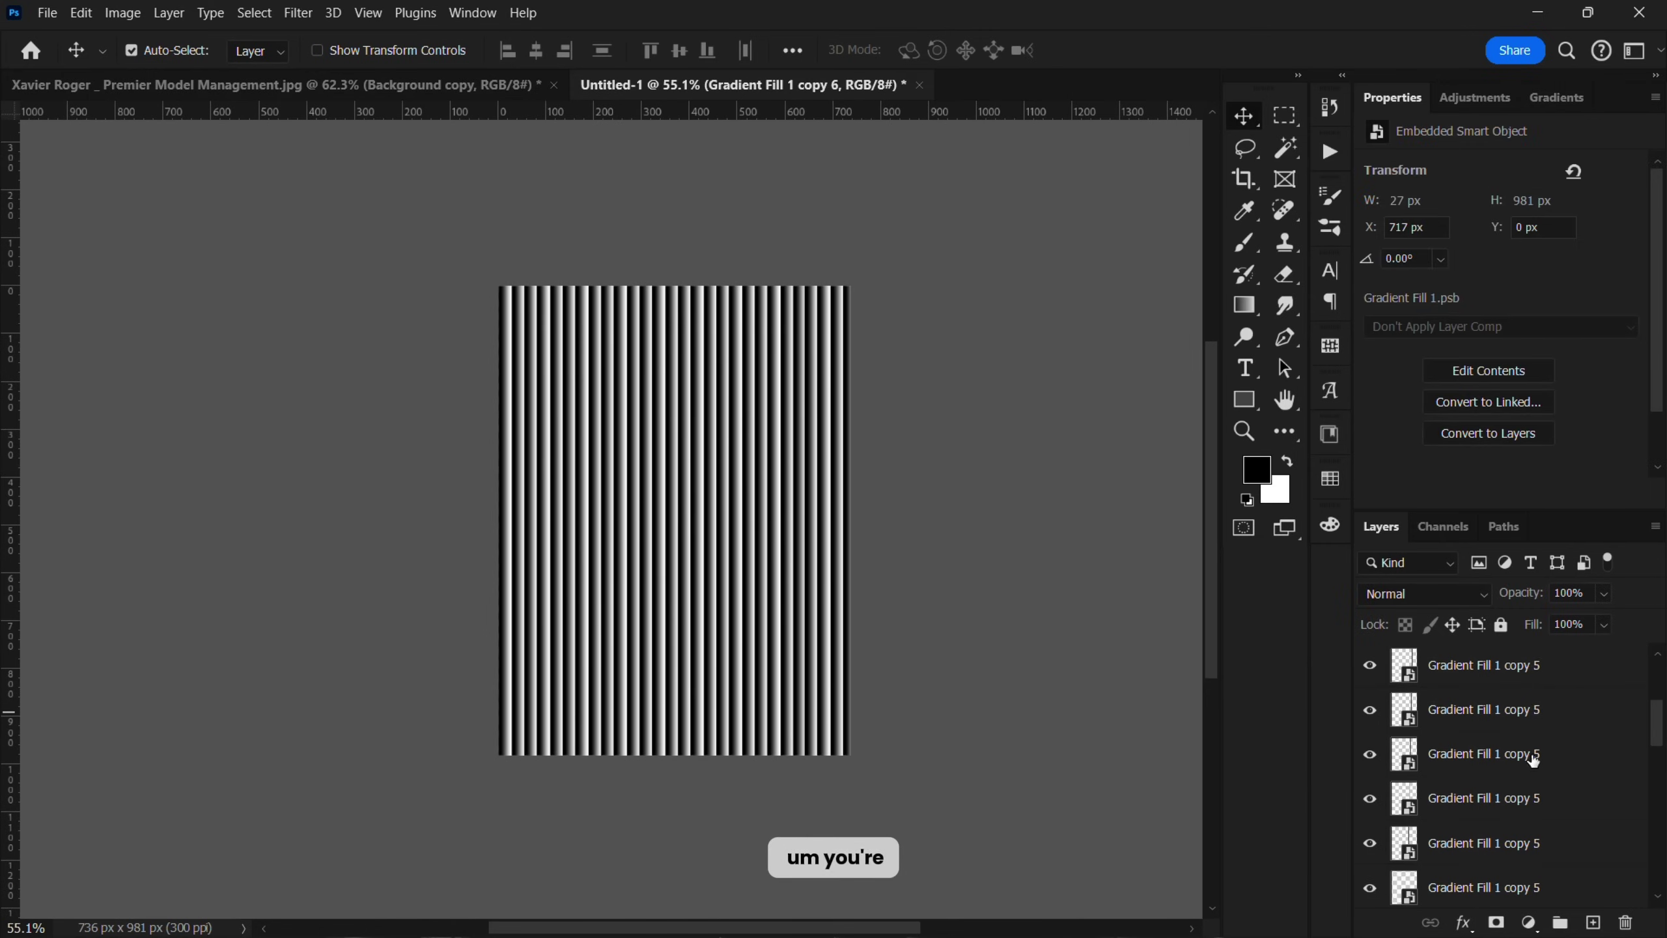
{"action": "scroll", "coordinate": [1533, 841], "scroll_direction": "down", "scroll_amount": 5}
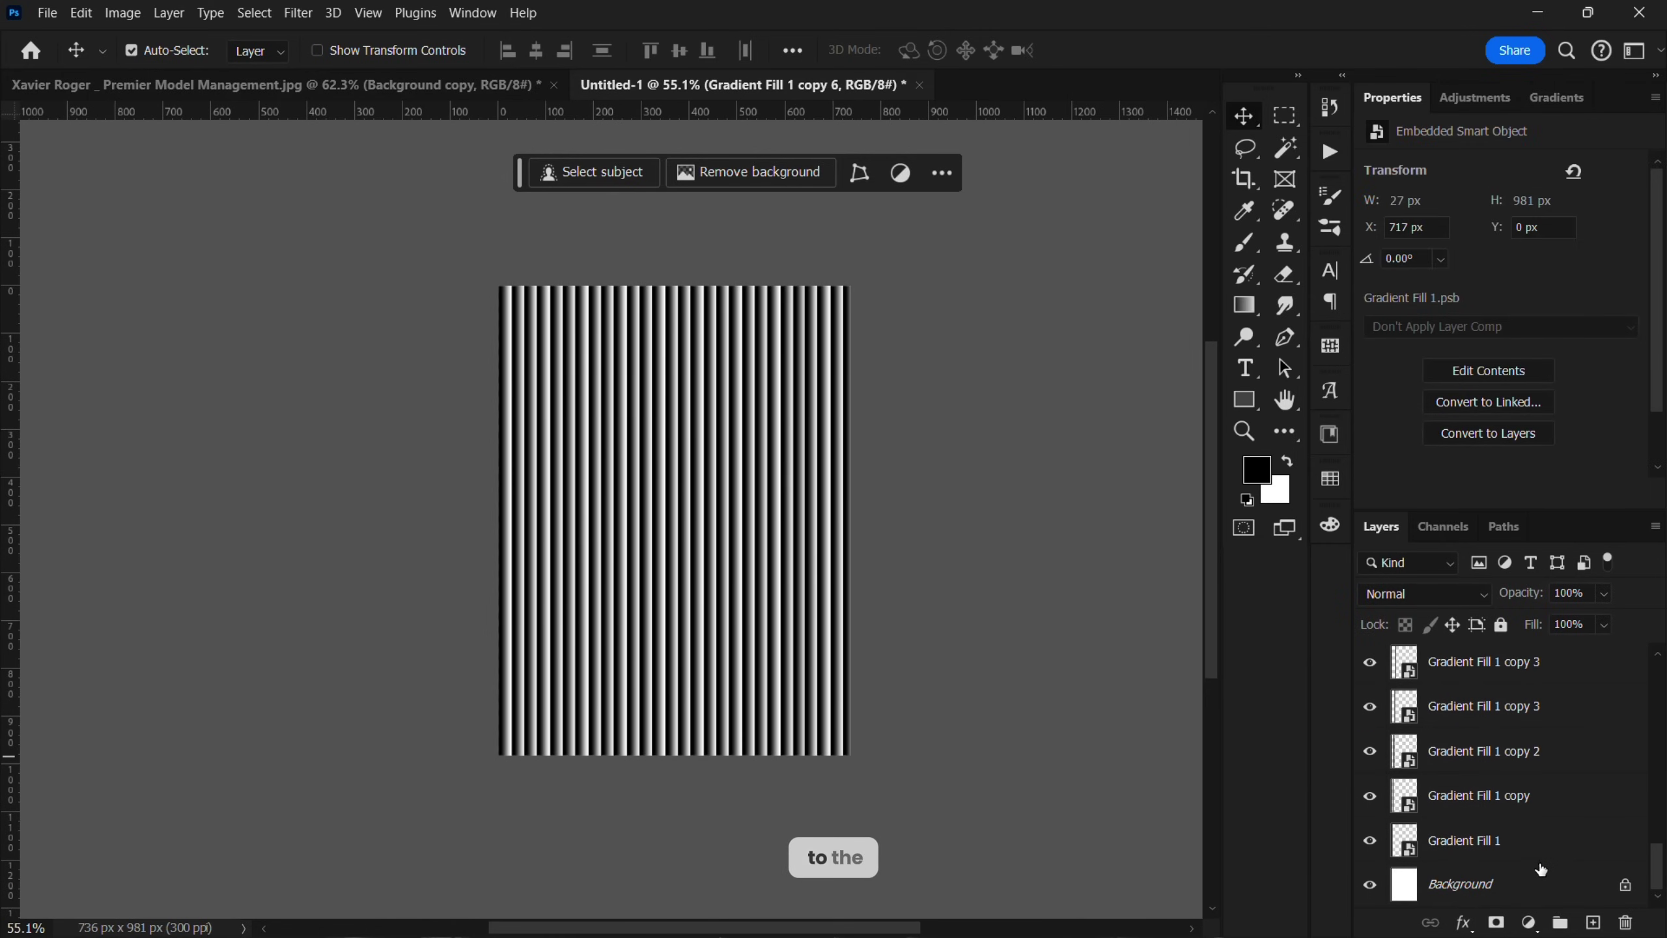
{"action": "left_click", "coordinate": [1543, 854], "text": "shift"}
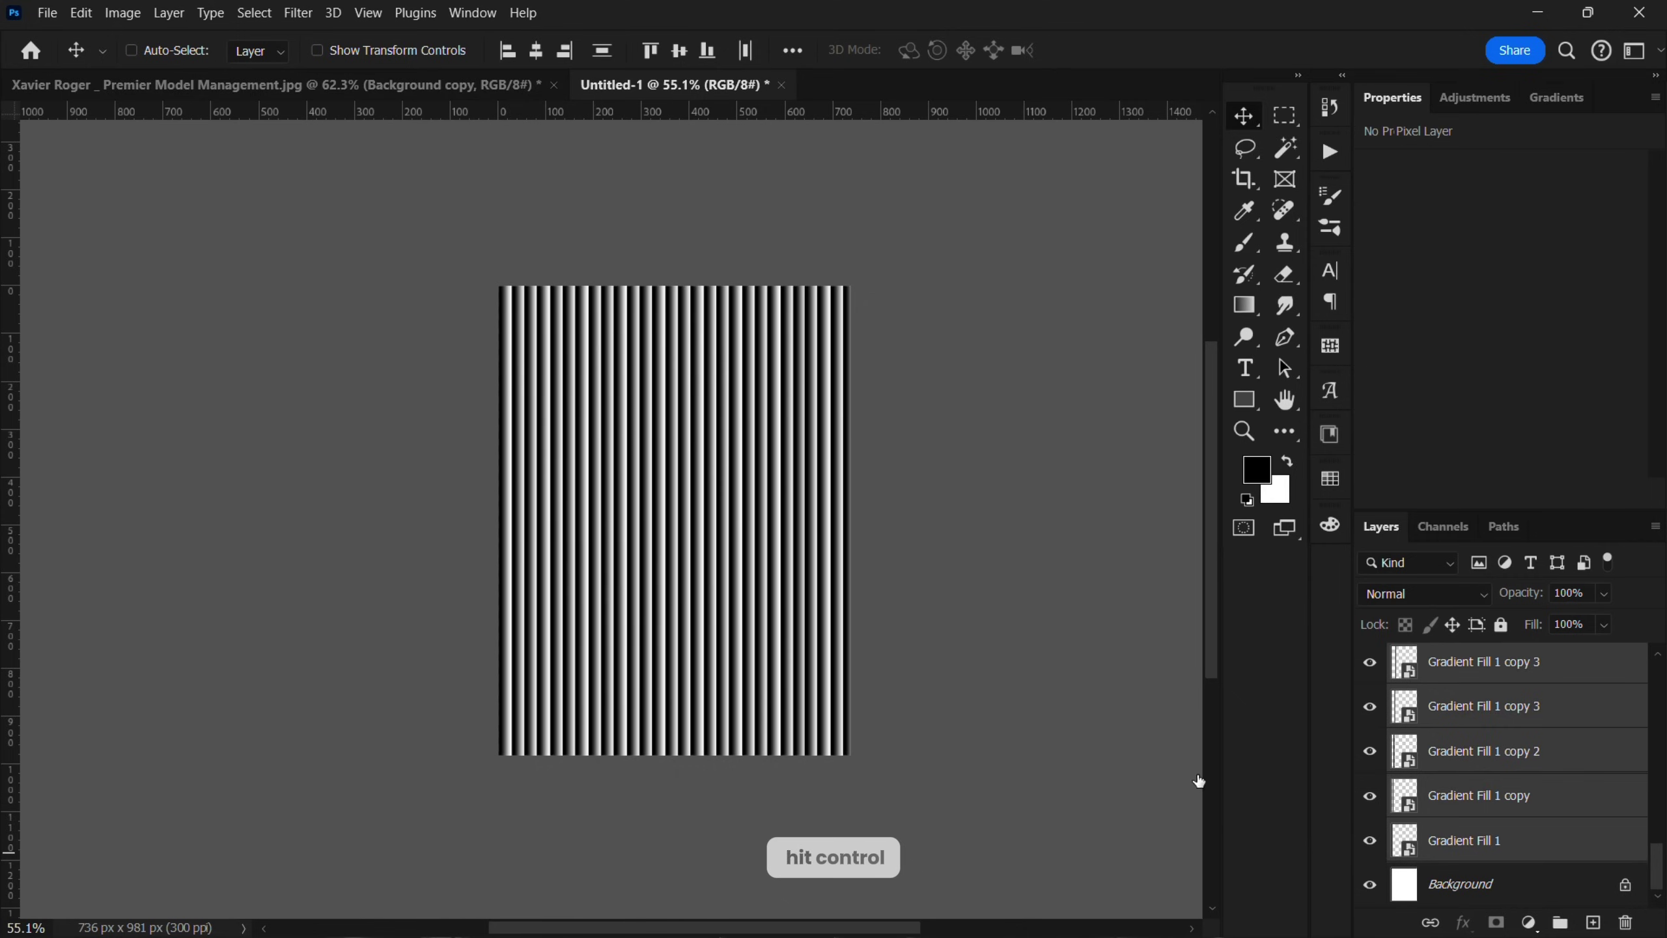
{"action": "key", "text": "ctrl+e"}
Step: Start saving the stripe document under a new name, browsing to Documents > Photoshop > PSD files > 2024 > Displacement Maps
{"action": "scroll", "coordinate": [675, 437], "scroll_direction": "up", "scroll_amount": 5}
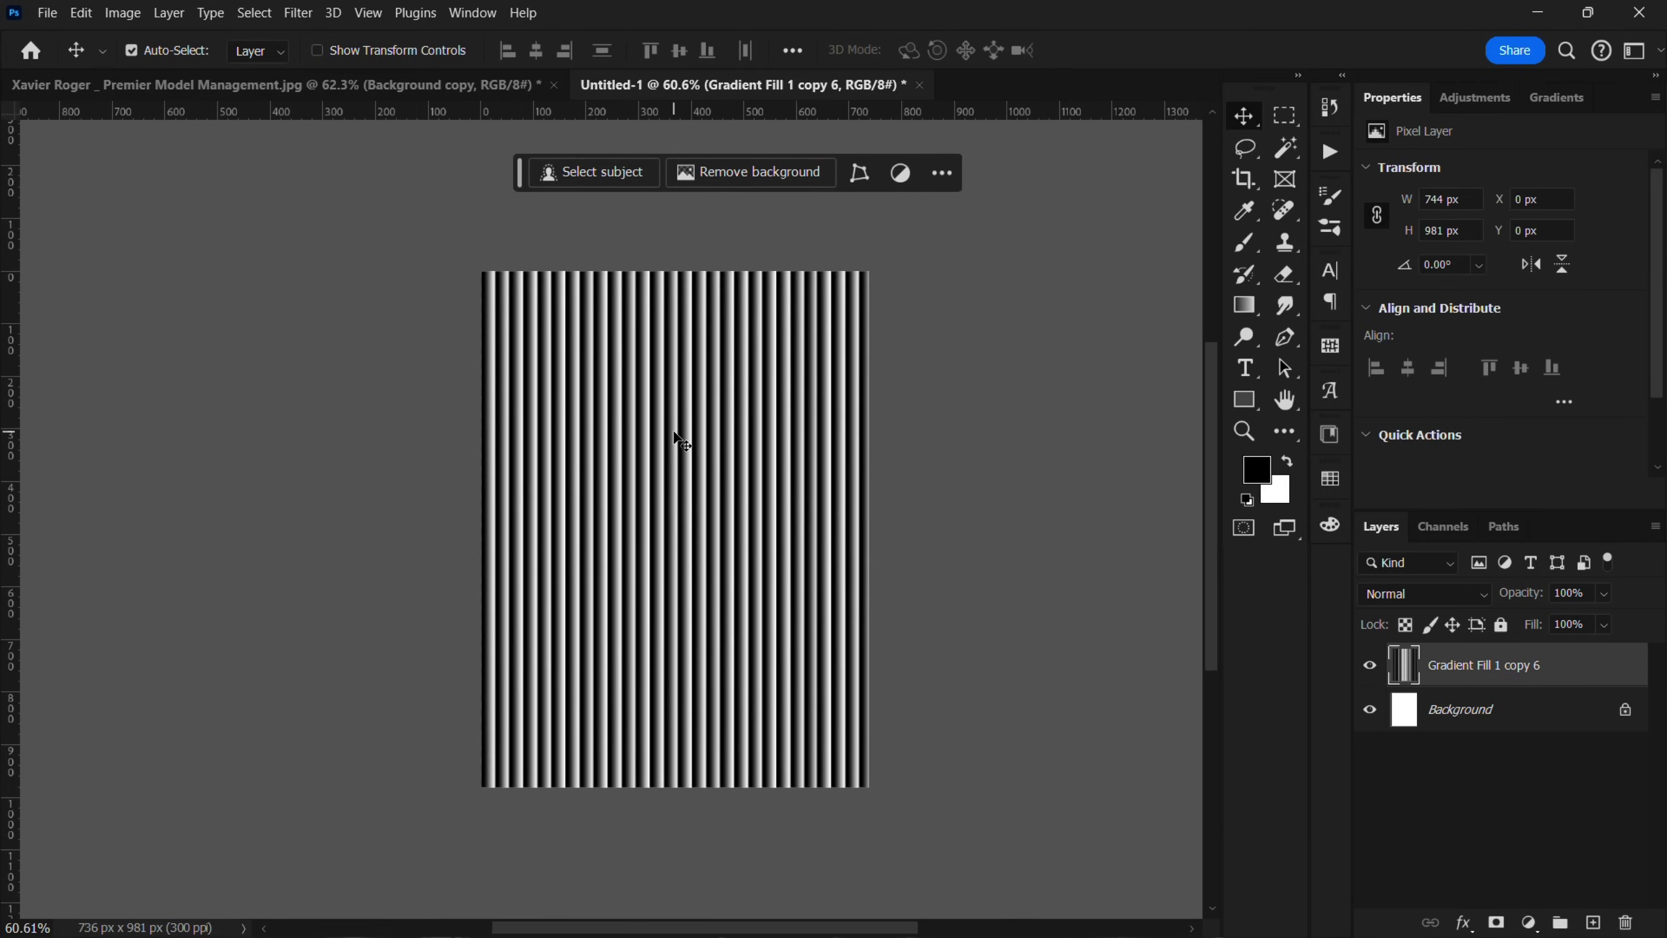
{"action": "scroll", "coordinate": [678, 439], "scroll_direction": "down", "scroll_amount": 5}
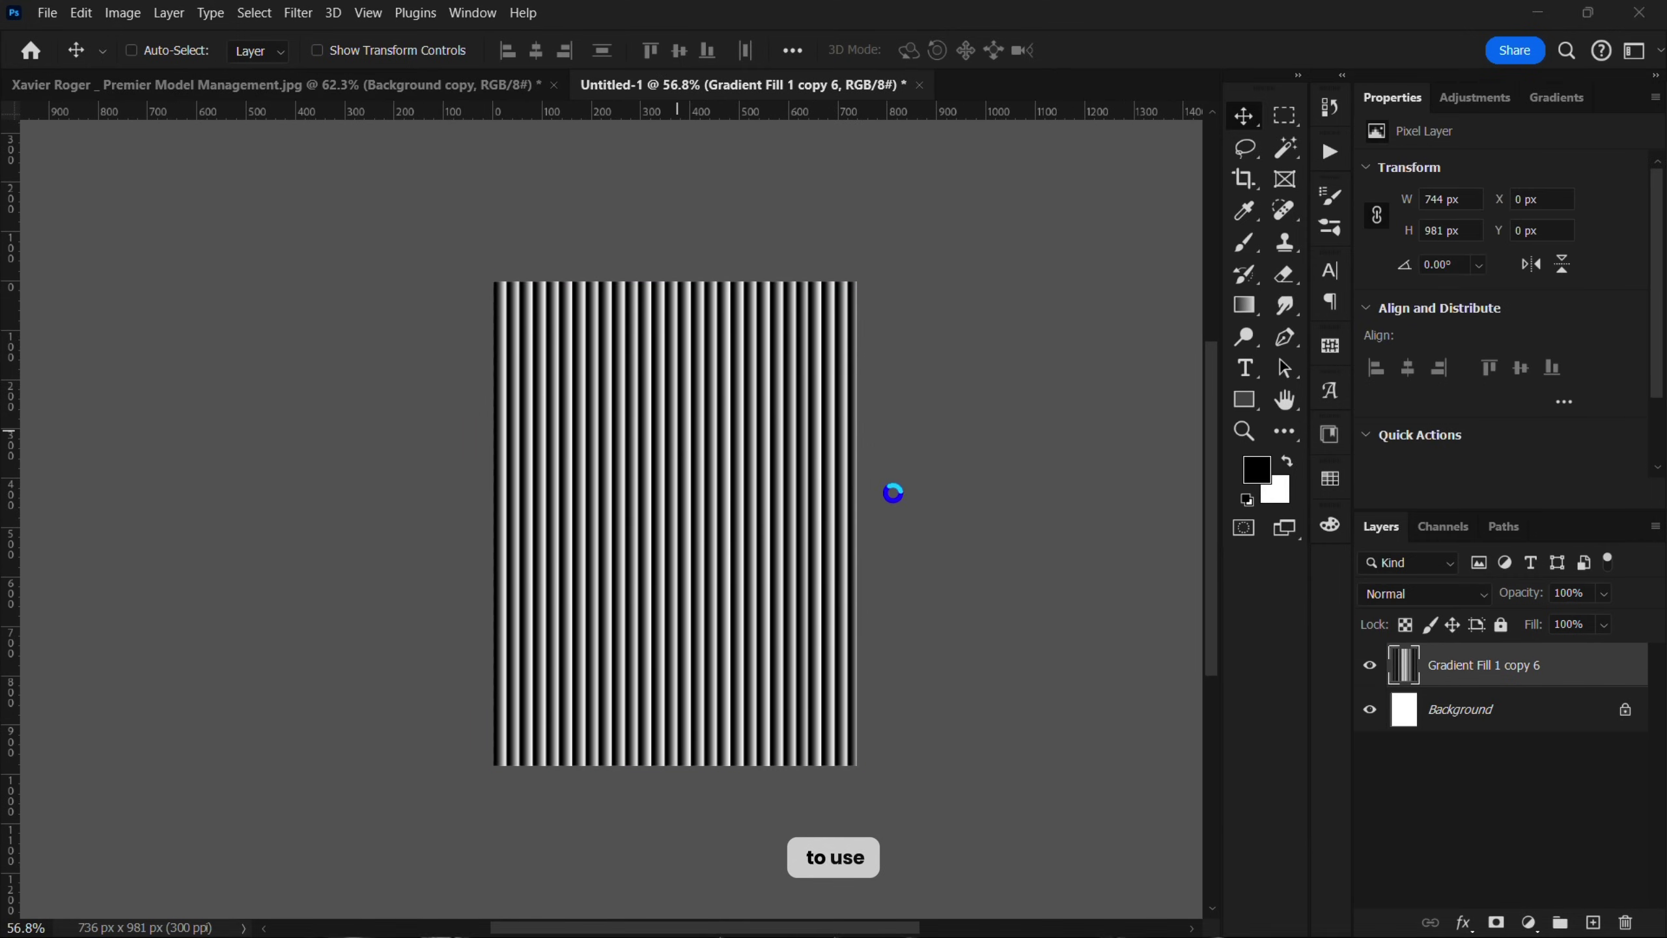
{"action": "key", "text": "ctrl+shift+s"}
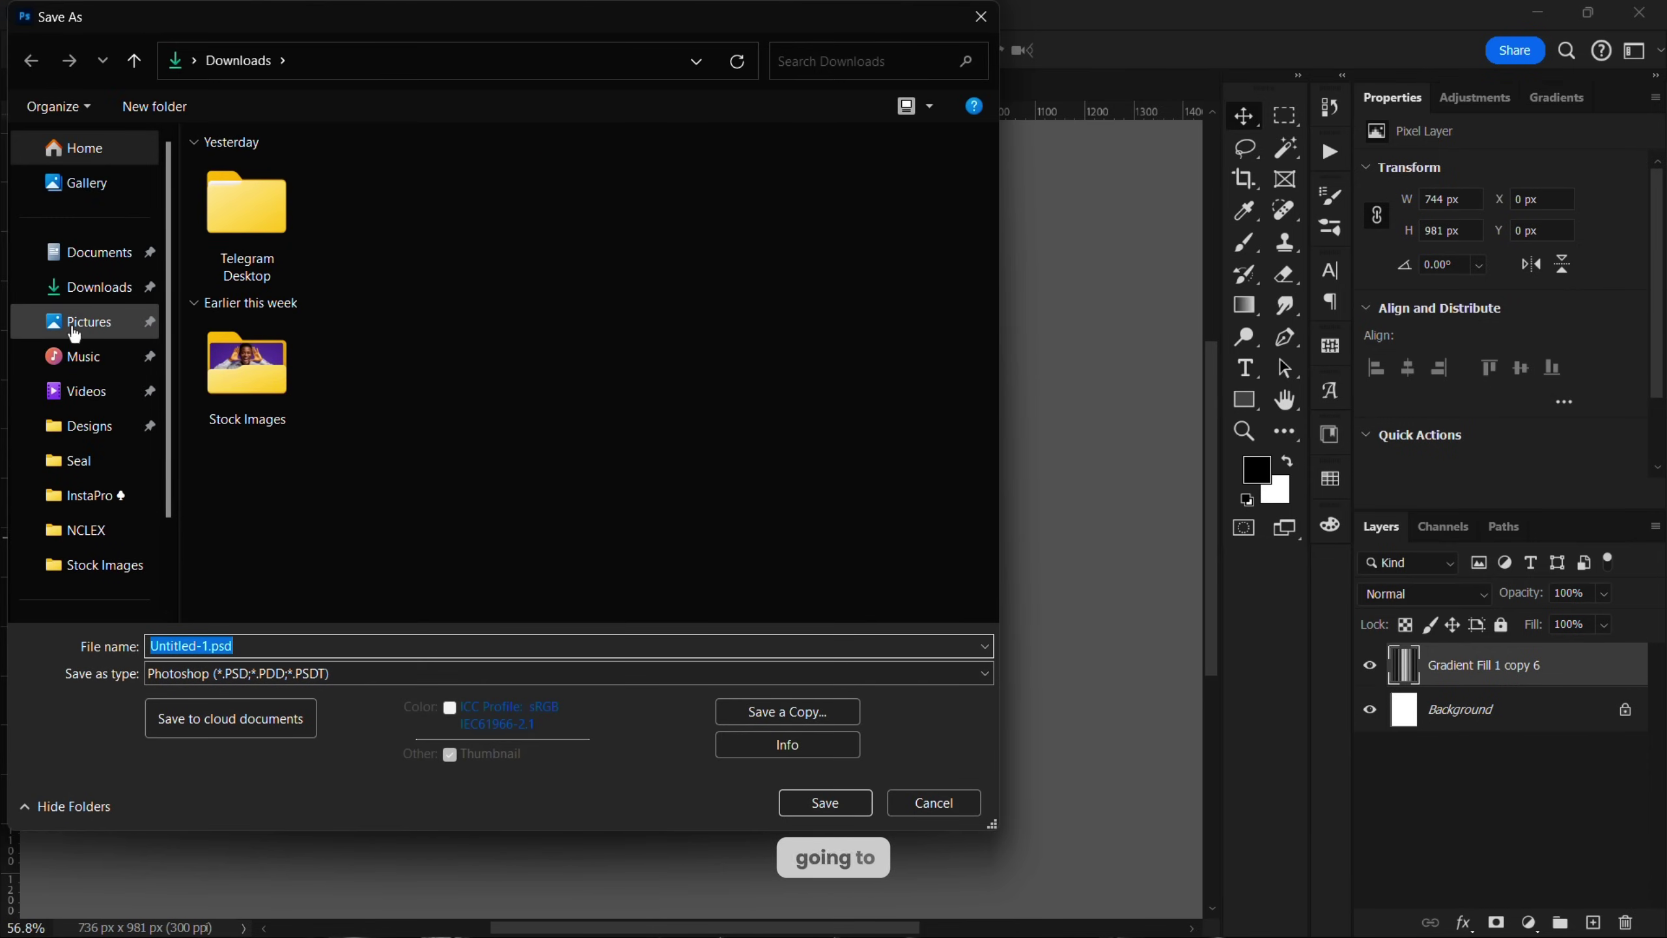
{"action": "left_click", "coordinate": [91, 287]}
{"action": "left_click", "coordinate": [107, 260]}
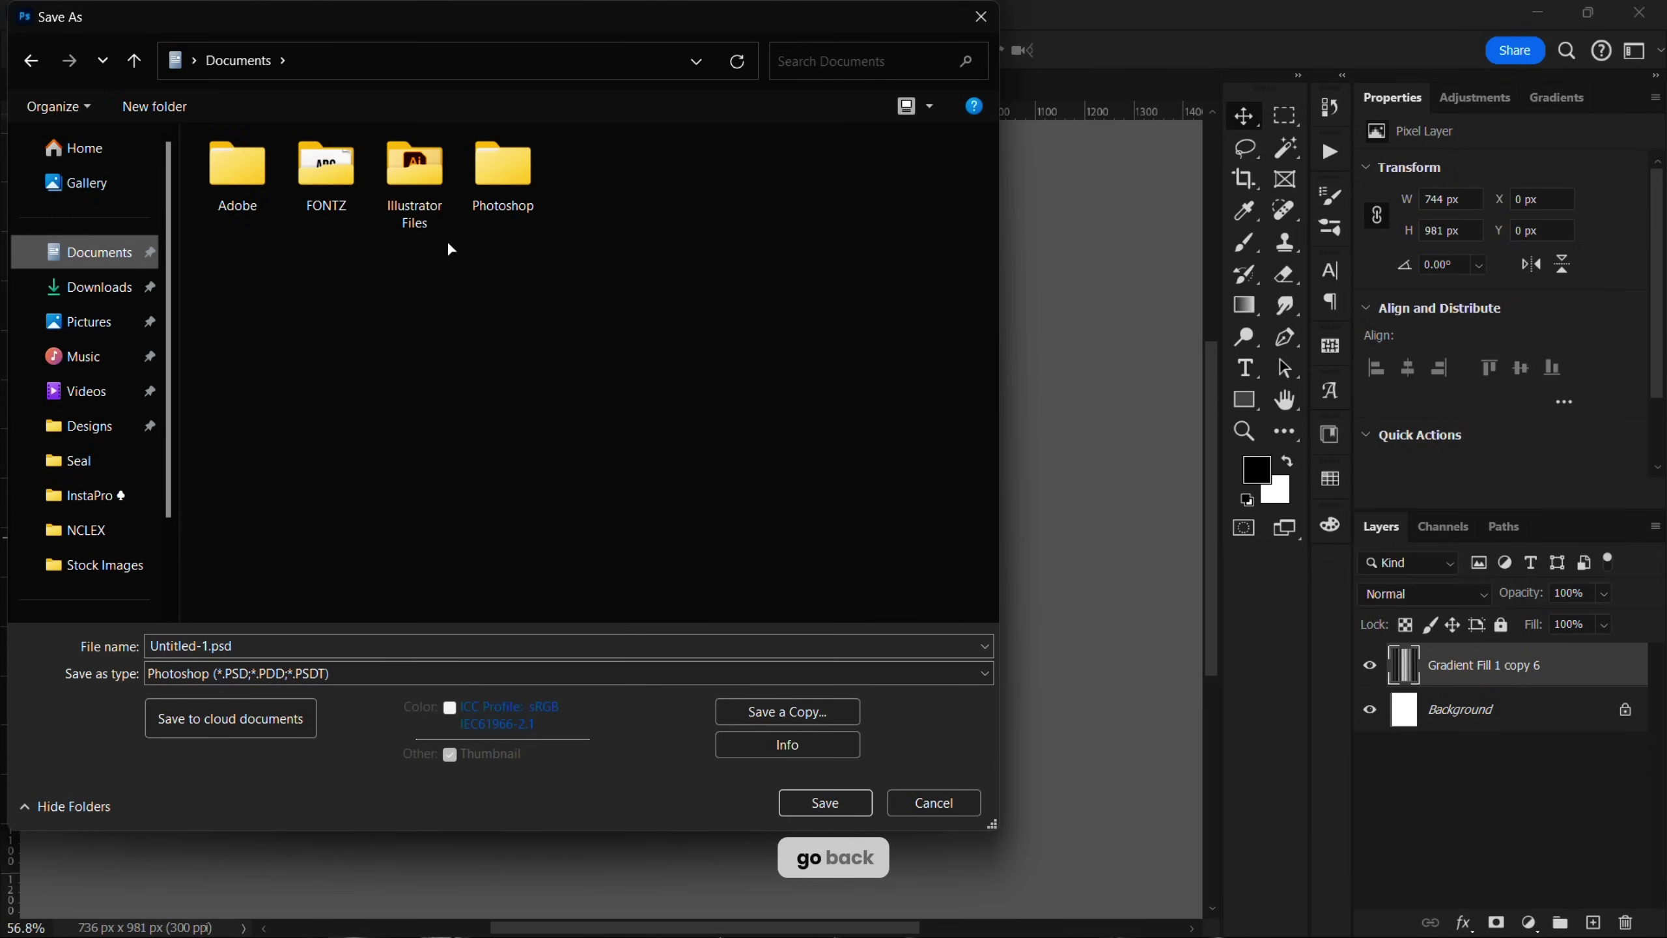
{"action": "double_click", "coordinate": [515, 176]}
{"action": "left_click", "coordinate": [373, 185]}
{"action": "double_click", "coordinate": [372, 185]}
{"action": "left_click", "coordinate": [322, 180]}
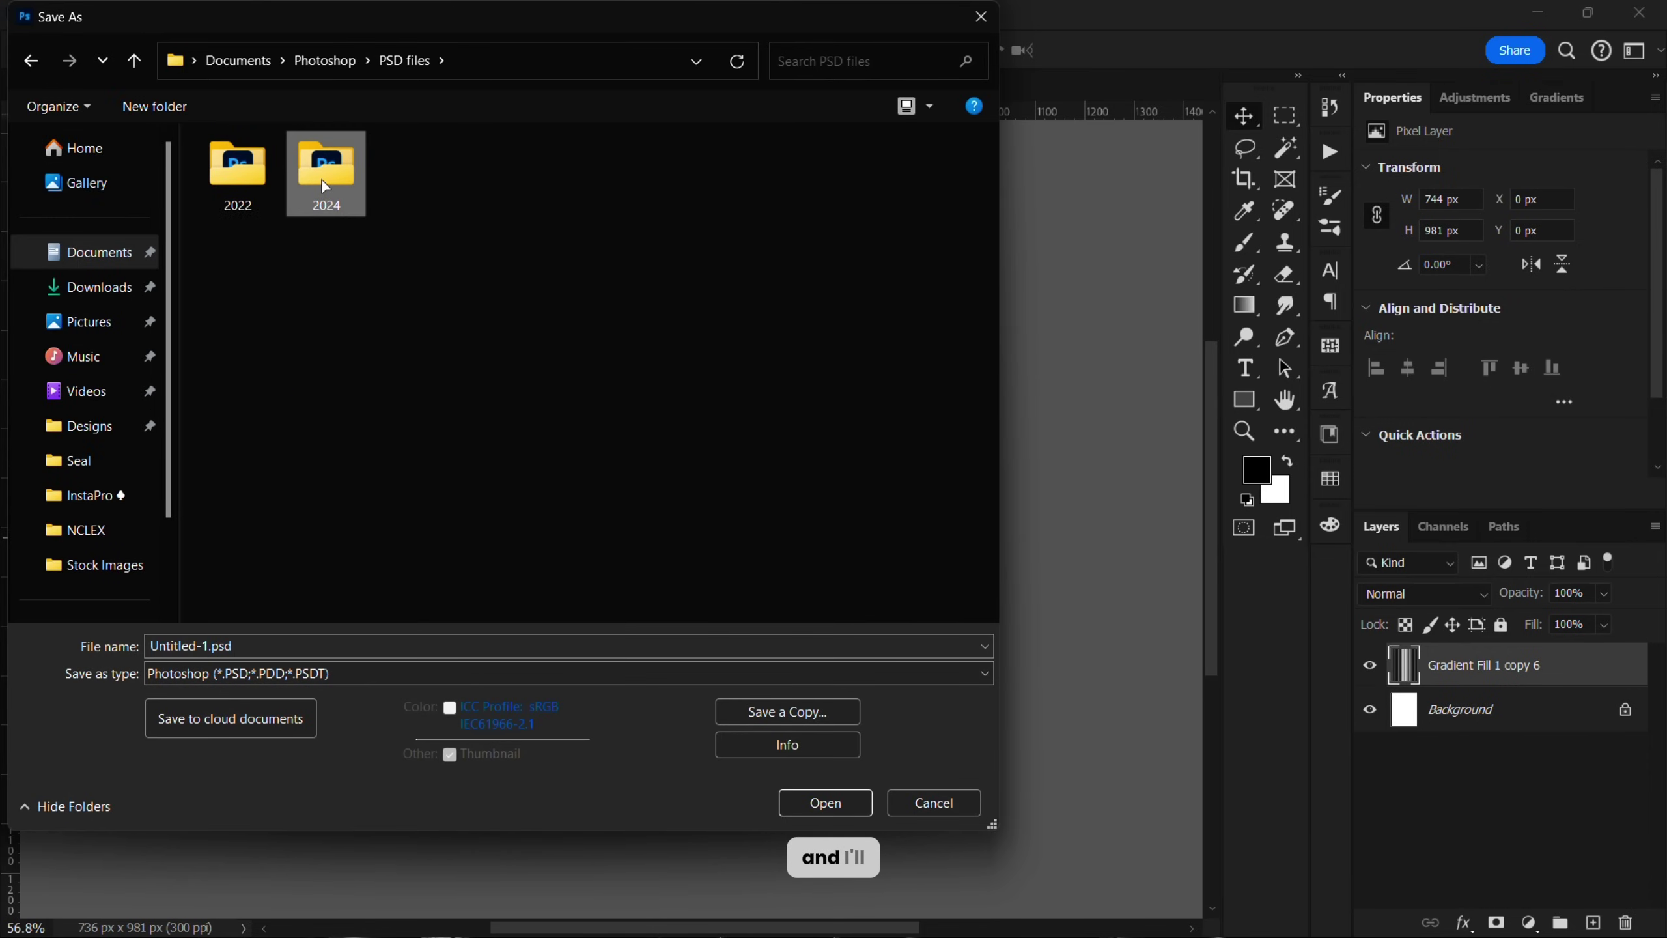
{"action": "double_click", "coordinate": [300, 233]}
{"action": "double_click", "coordinate": [226, 211]}
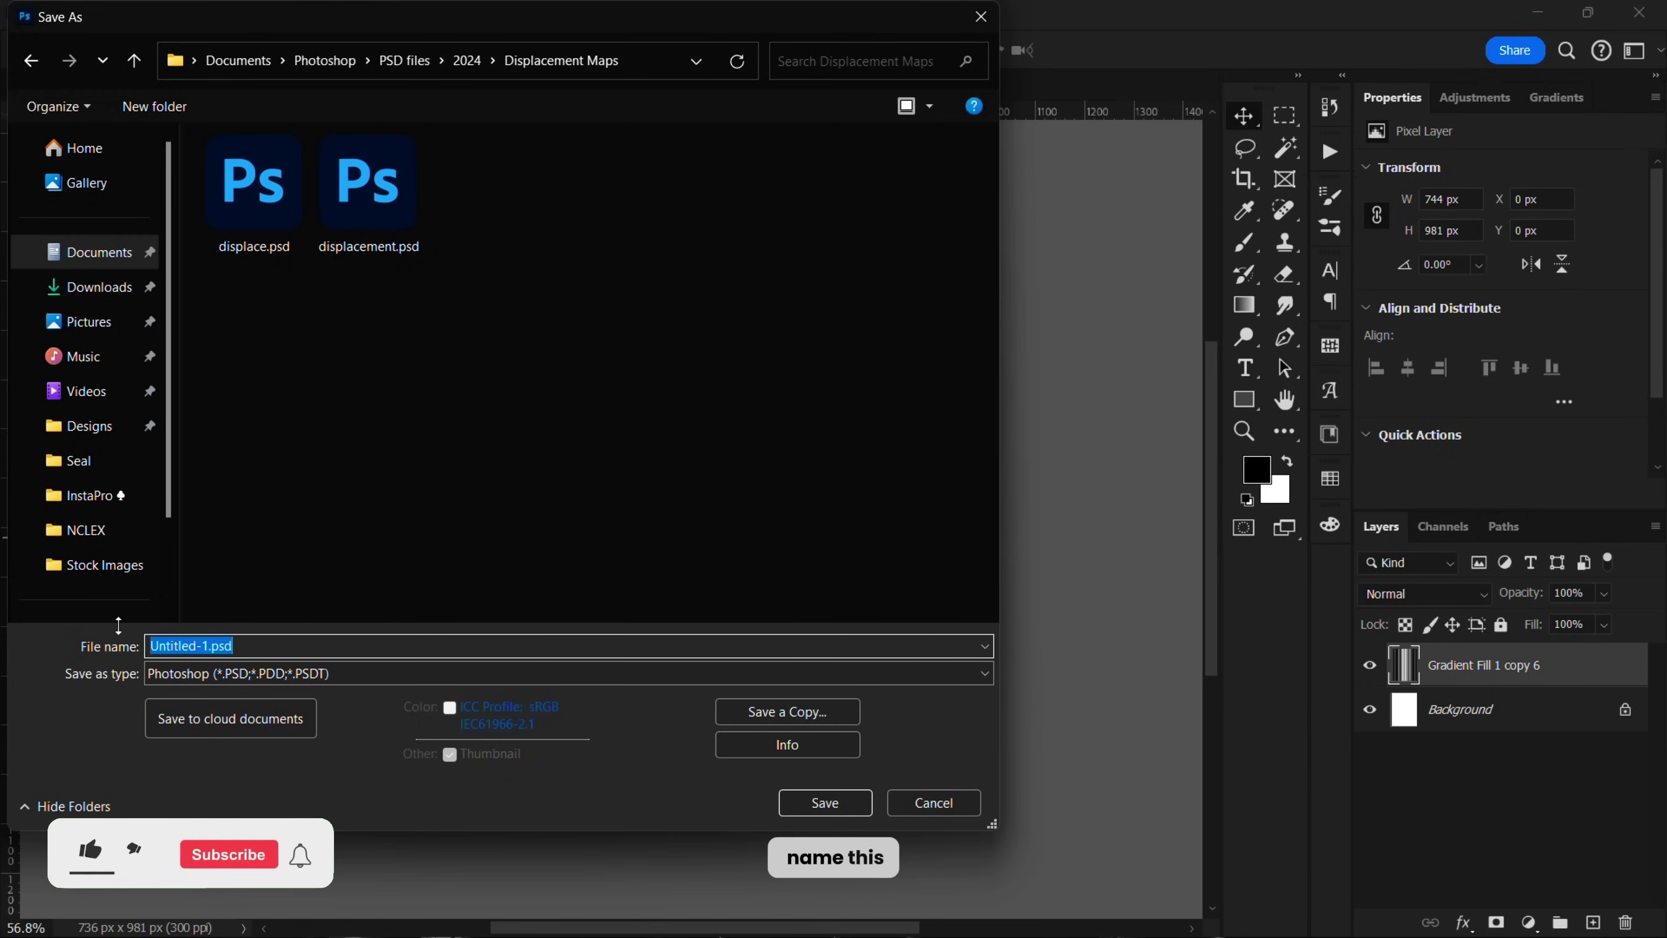
Step: Name the stripe document "Glass texture" and save it as a Photoshop file
{"action": "type", "text": "Gla"}
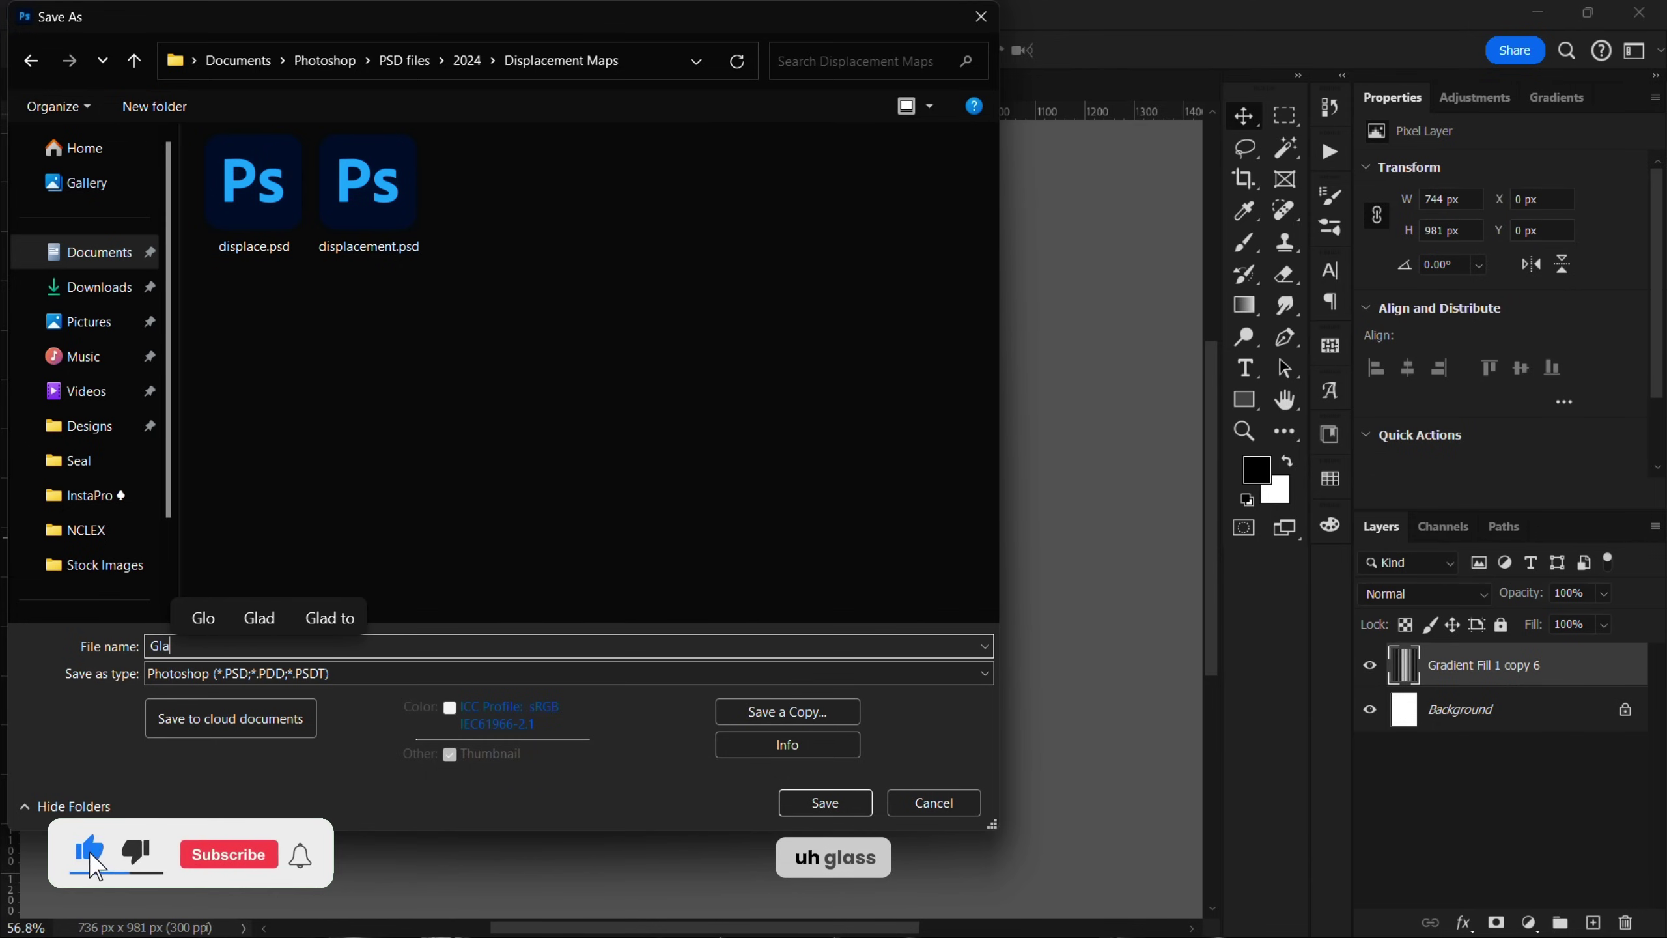
{"action": "type", "text": "ss texture"}
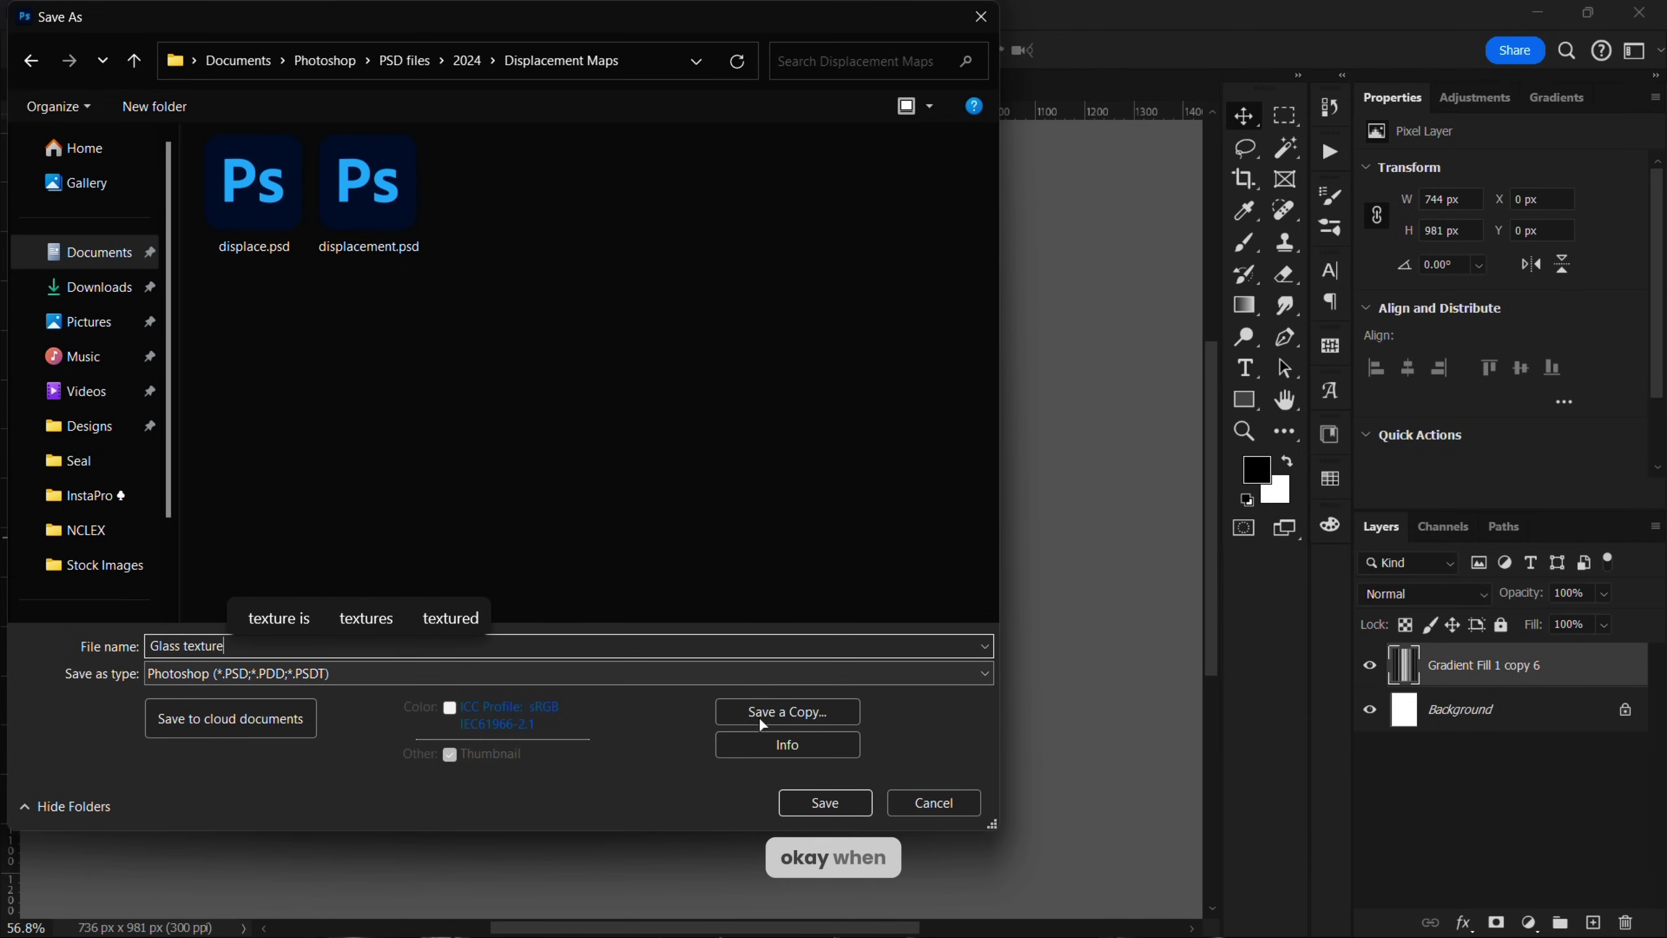
{"action": "left_click", "coordinate": [846, 805]}
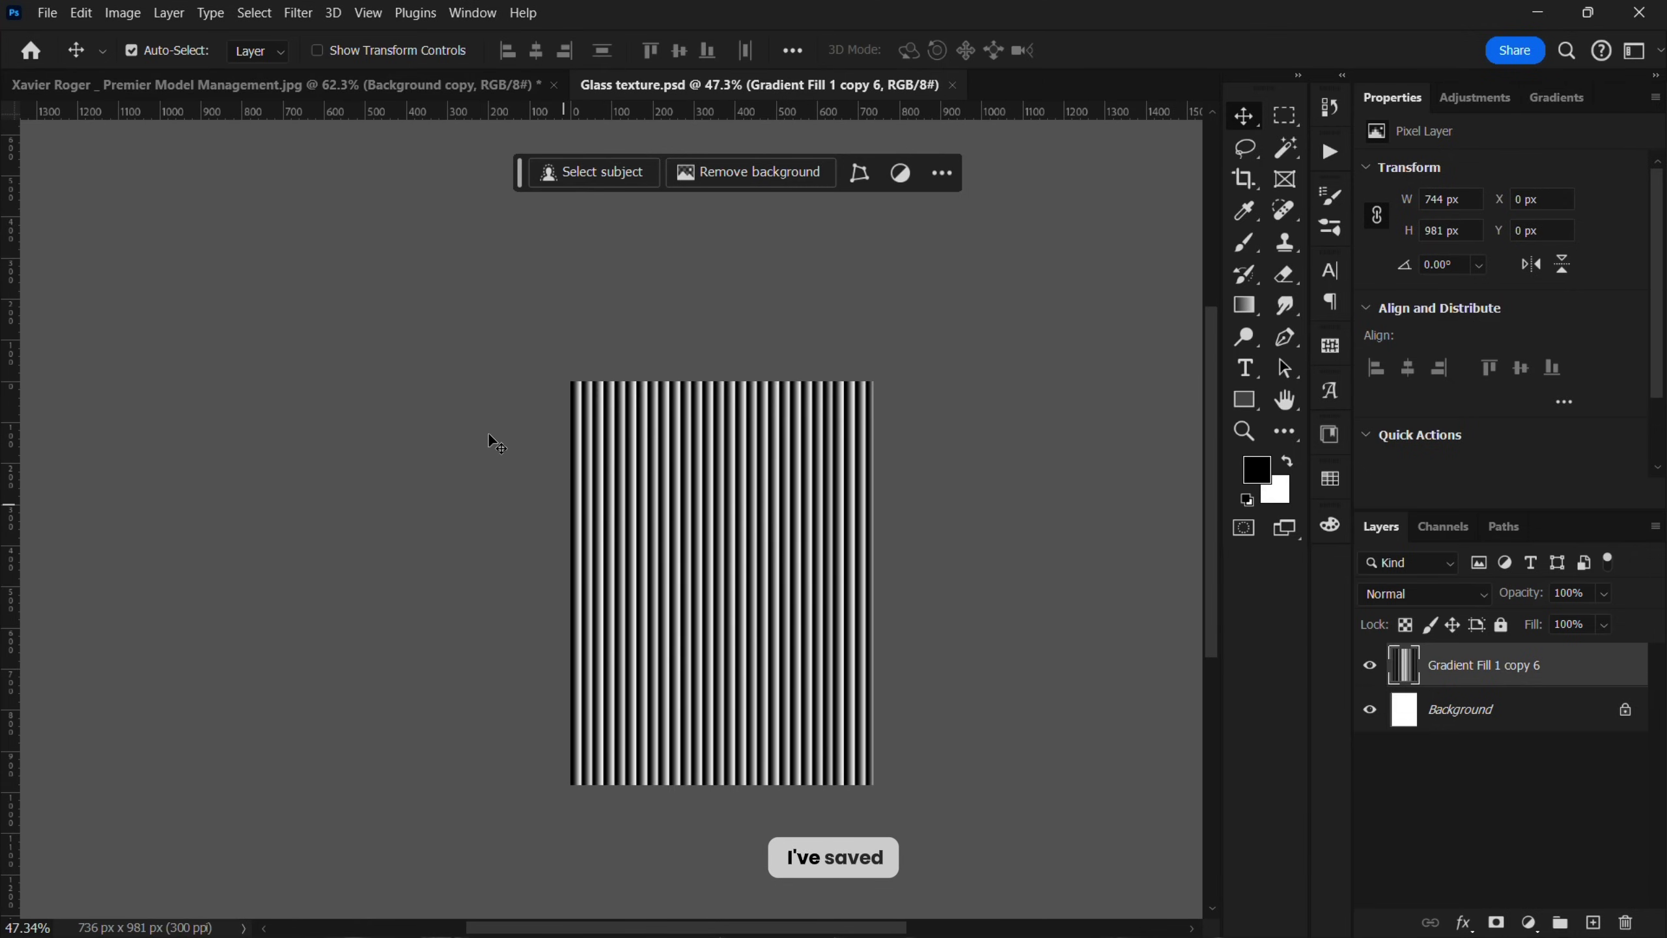
Step: Switch to the portrait document and set the area surrounding the canvas to black
{"action": "left_click", "coordinate": [243, 94]}
{"action": "scroll", "coordinate": [852, 469], "scroll_direction": "down", "scroll_amount": 3}
{"action": "scroll", "coordinate": [851, 469], "scroll_direction": "up", "scroll_amount": 1}
{"action": "right_click", "coordinate": [938, 471]}
{"action": "left_click", "coordinate": [975, 495]}
{"action": "scroll", "coordinate": [571, 511], "scroll_direction": "up", "scroll_amount": 3}
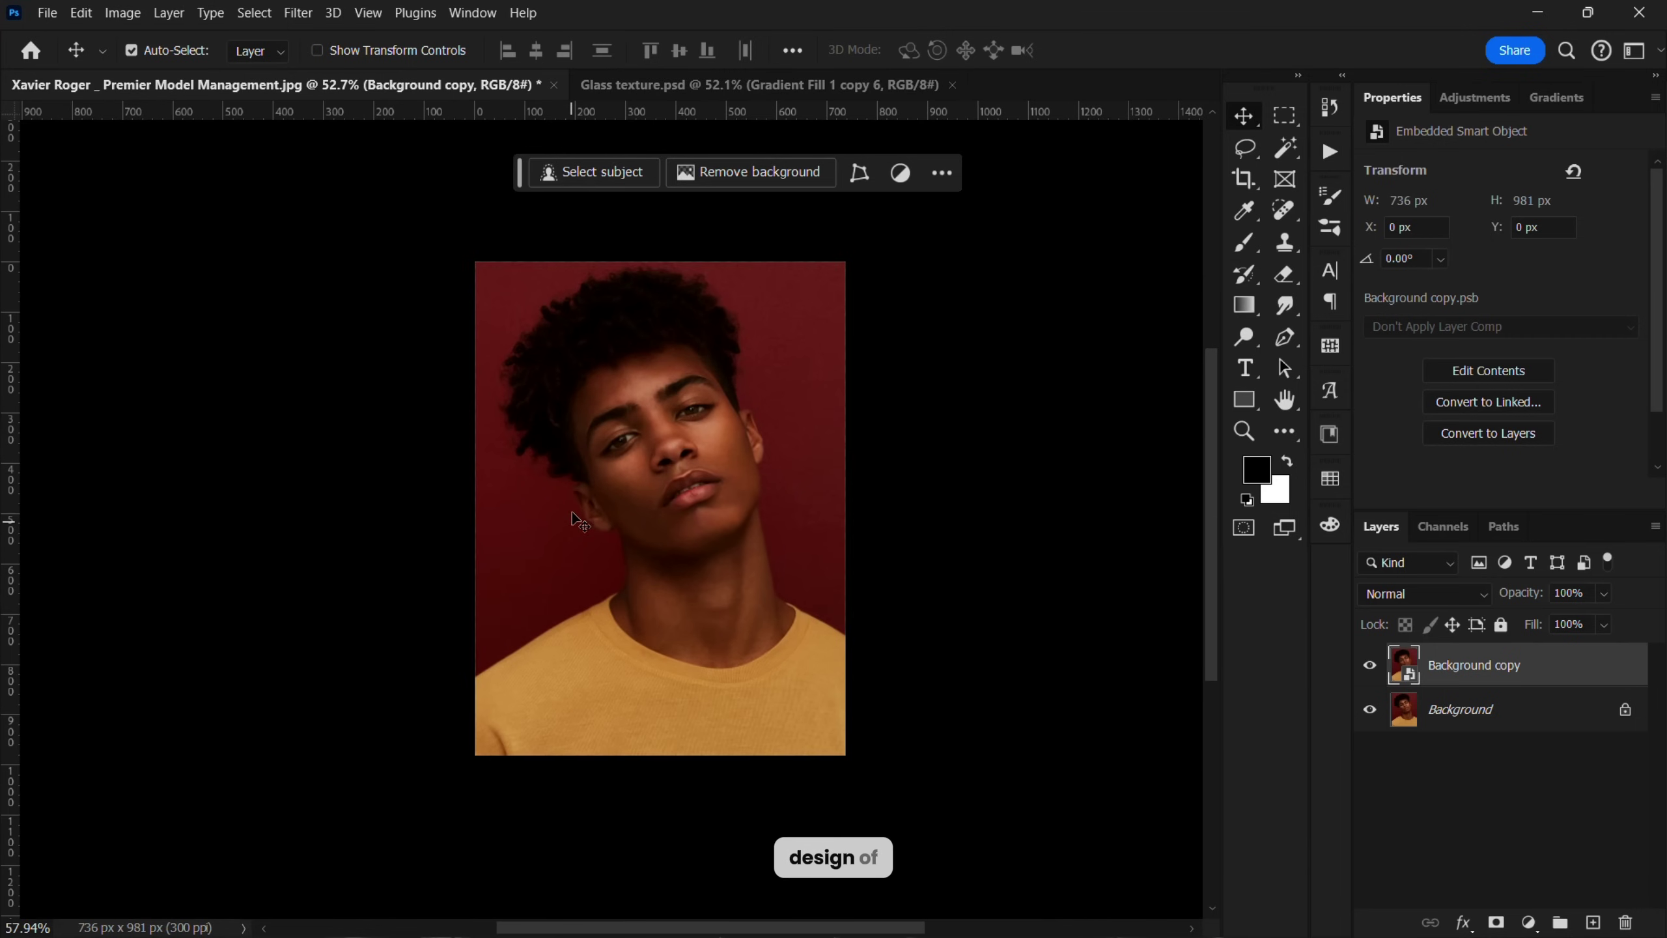
{"action": "scroll", "coordinate": [618, 447], "scroll_direction": "up", "scroll_amount": 1}
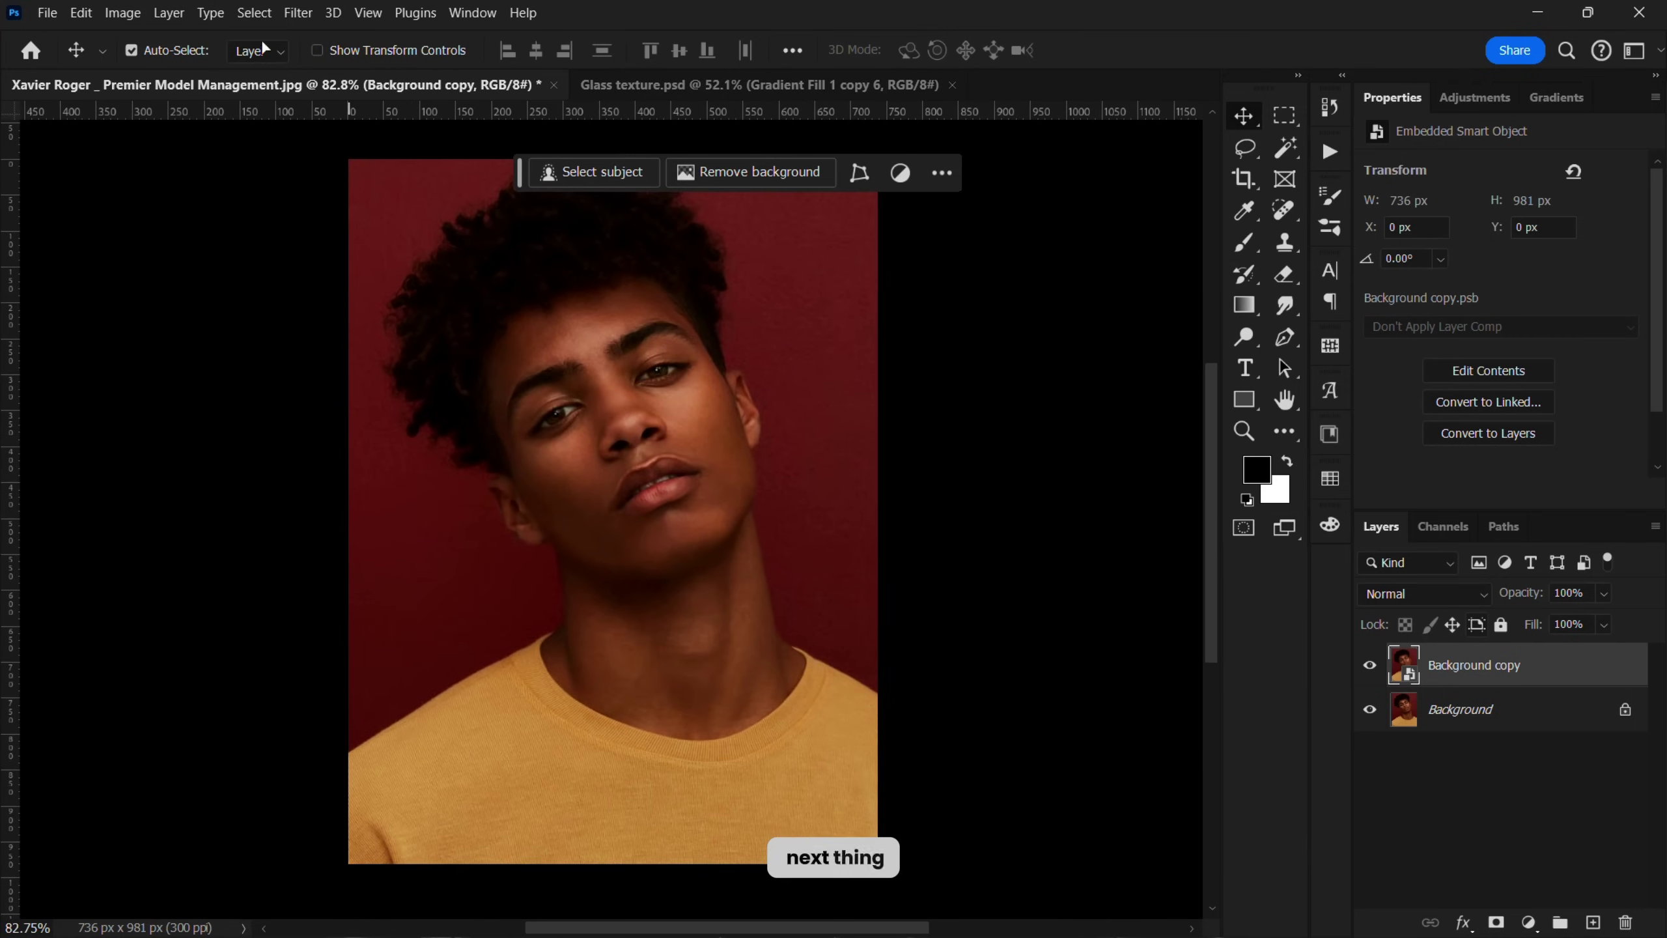
Step: Open the Filter Gallery for the portrait's Background copy layer
{"action": "left_click", "coordinate": [299, 12]}
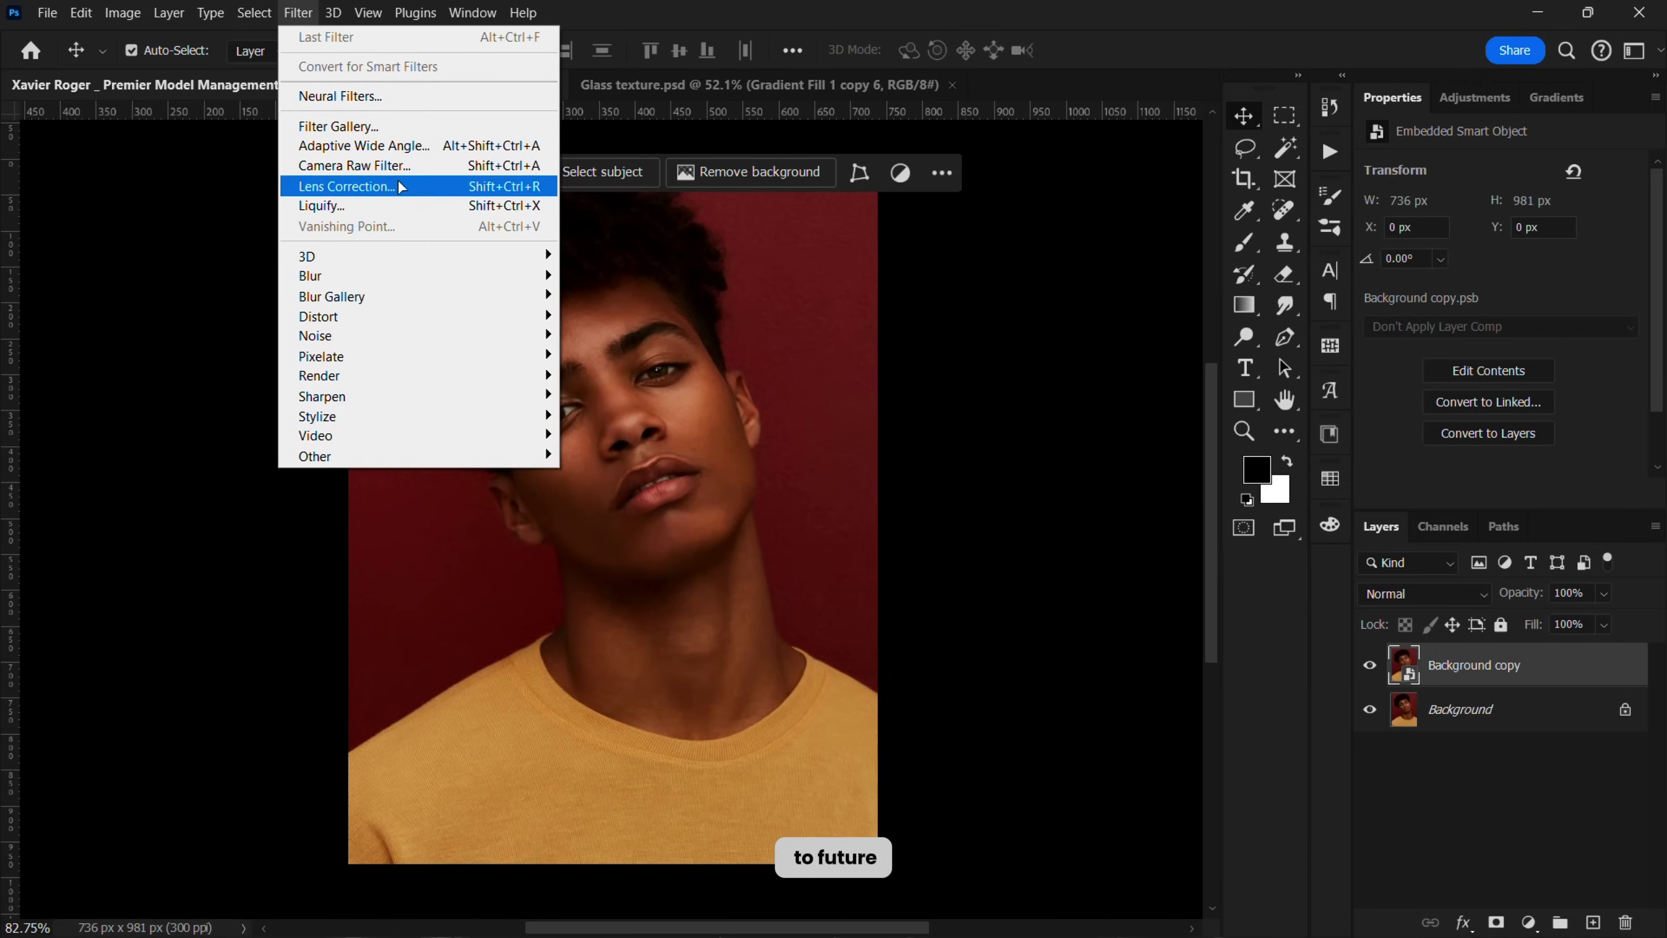
{"action": "left_click", "coordinate": [404, 125]}
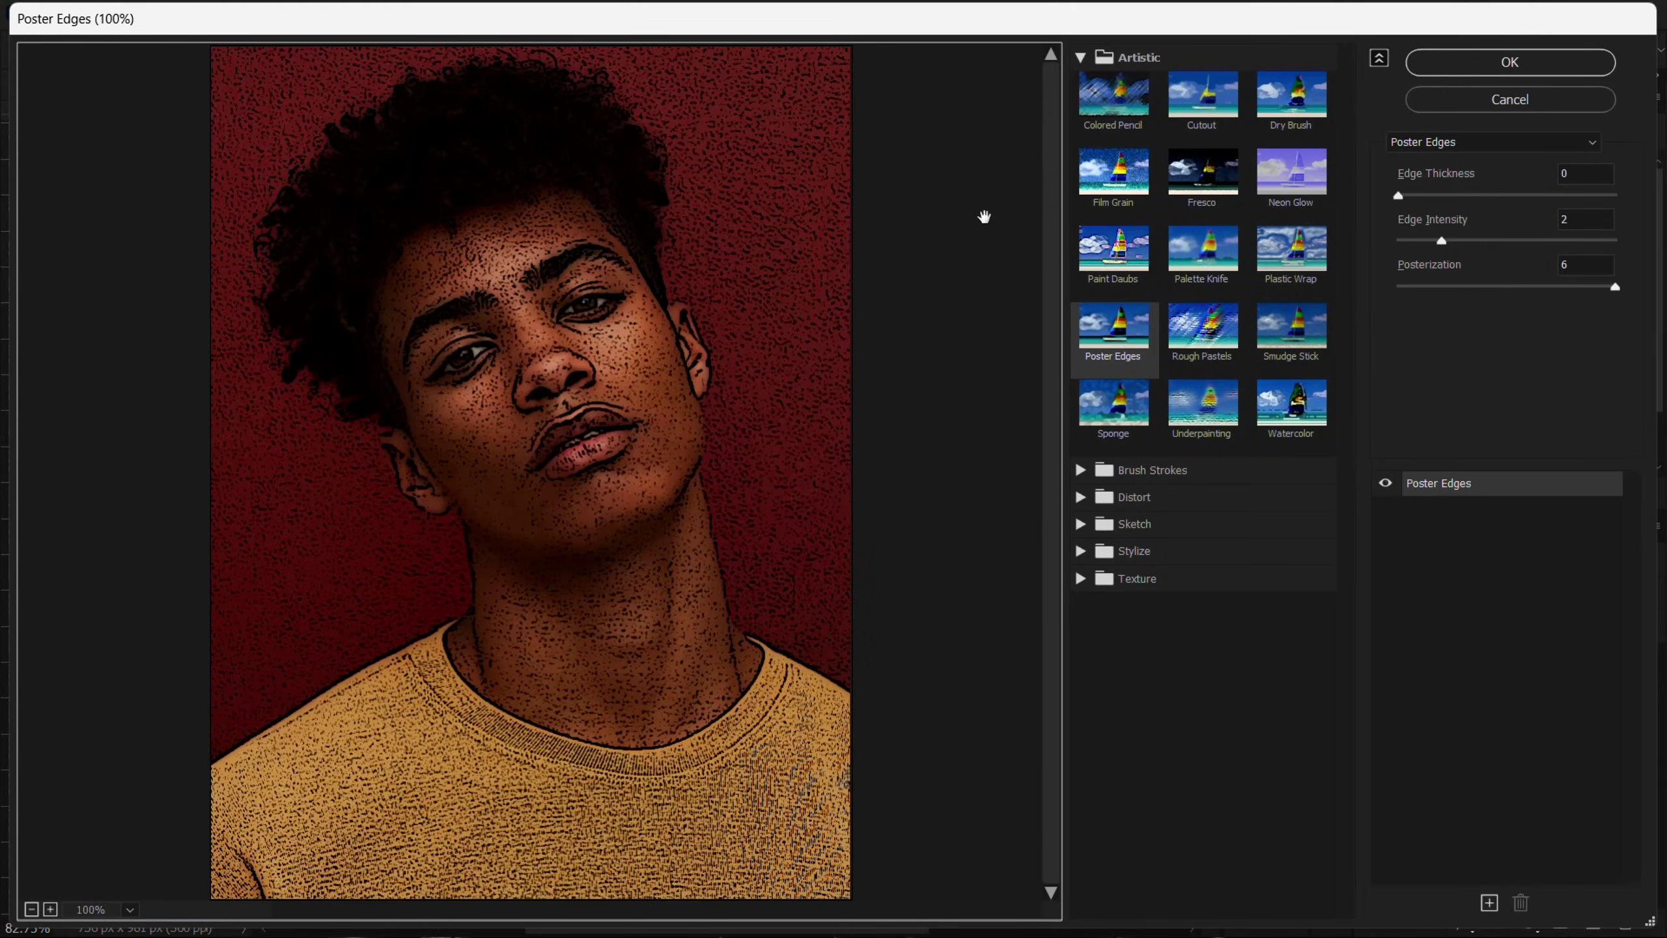
{"action": "left_click", "coordinate": [1406, 240]}
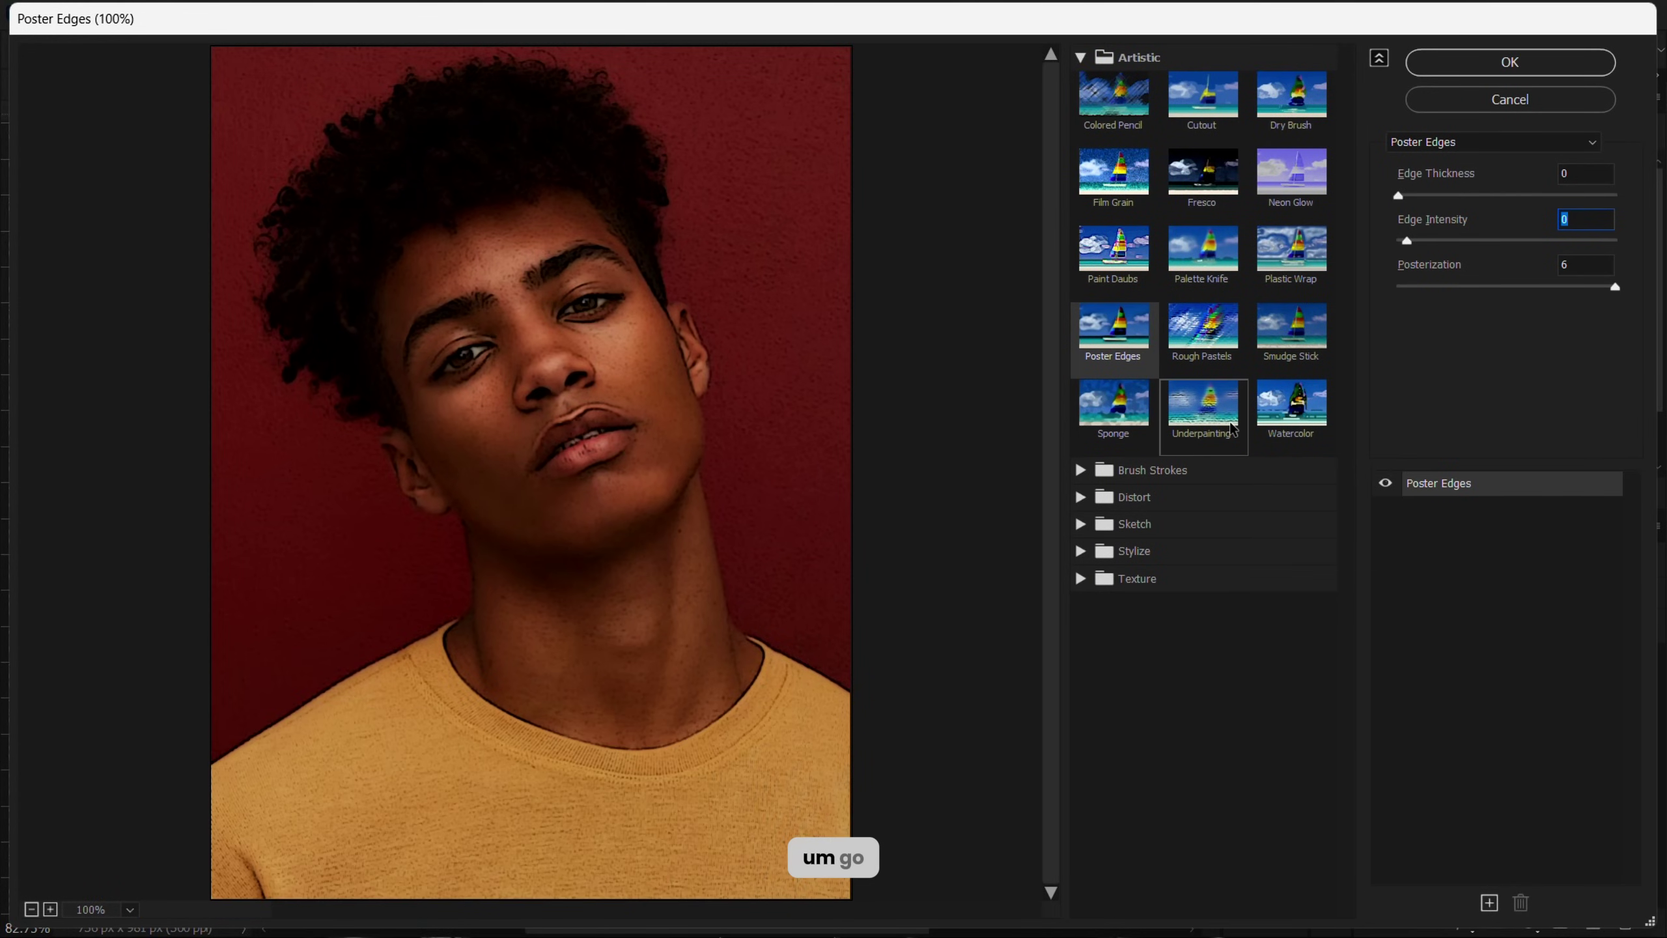
{"action": "left_click", "coordinate": [1080, 551]}
{"action": "left_click", "coordinate": [1081, 551]}
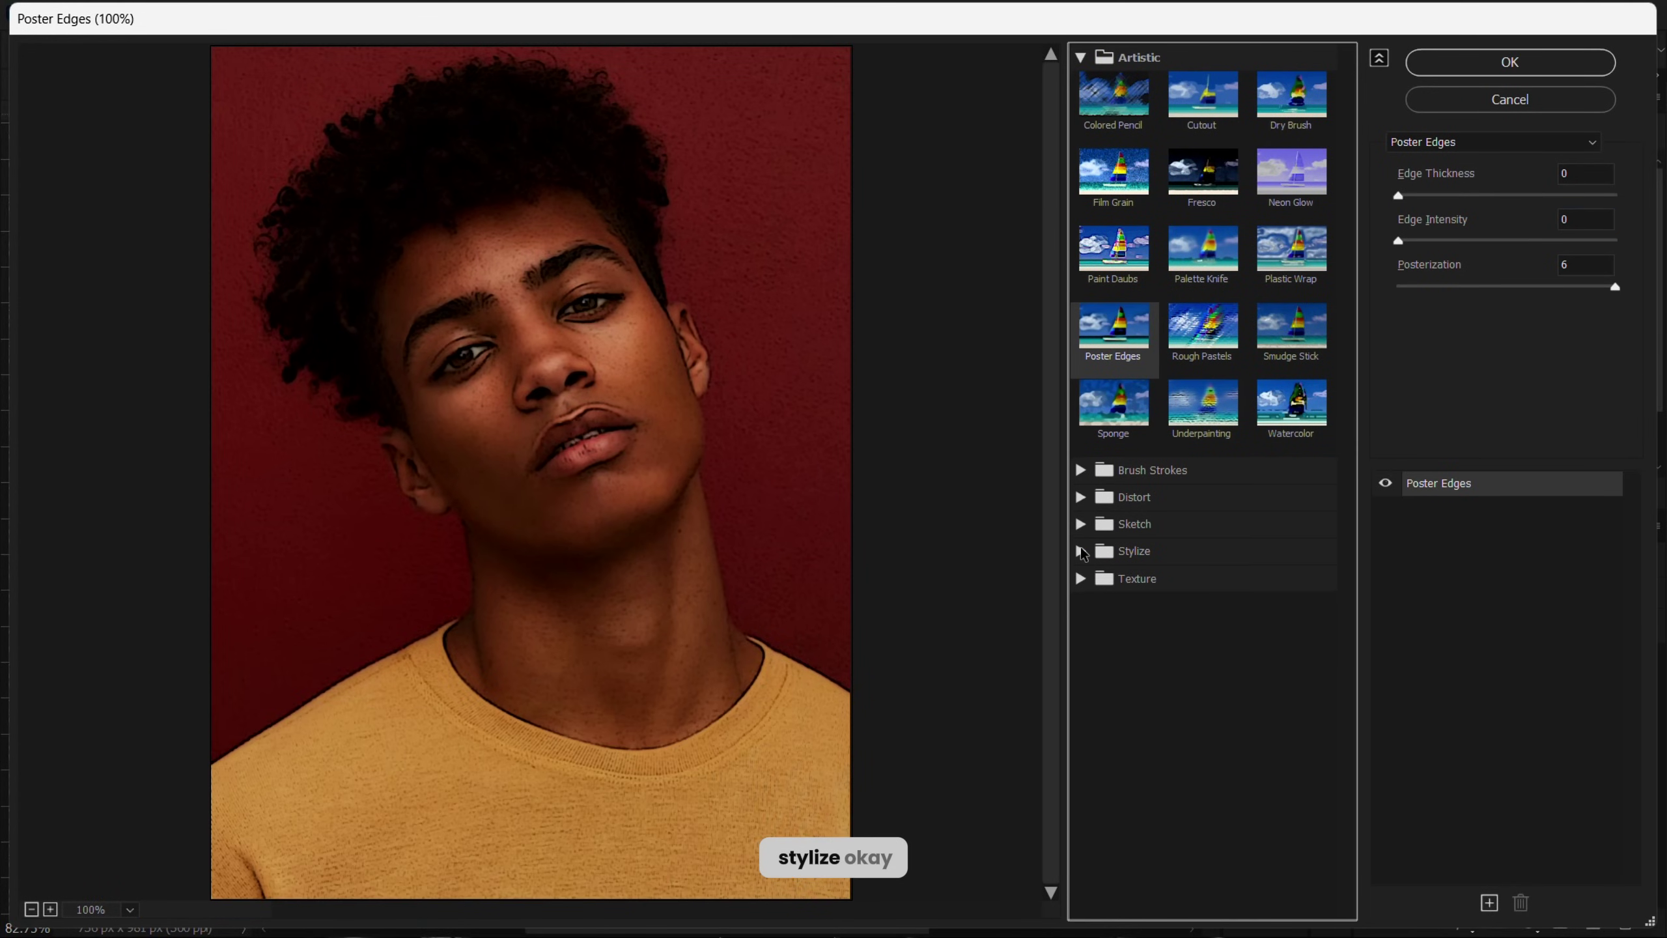
{"action": "left_click", "coordinate": [1081, 577]}
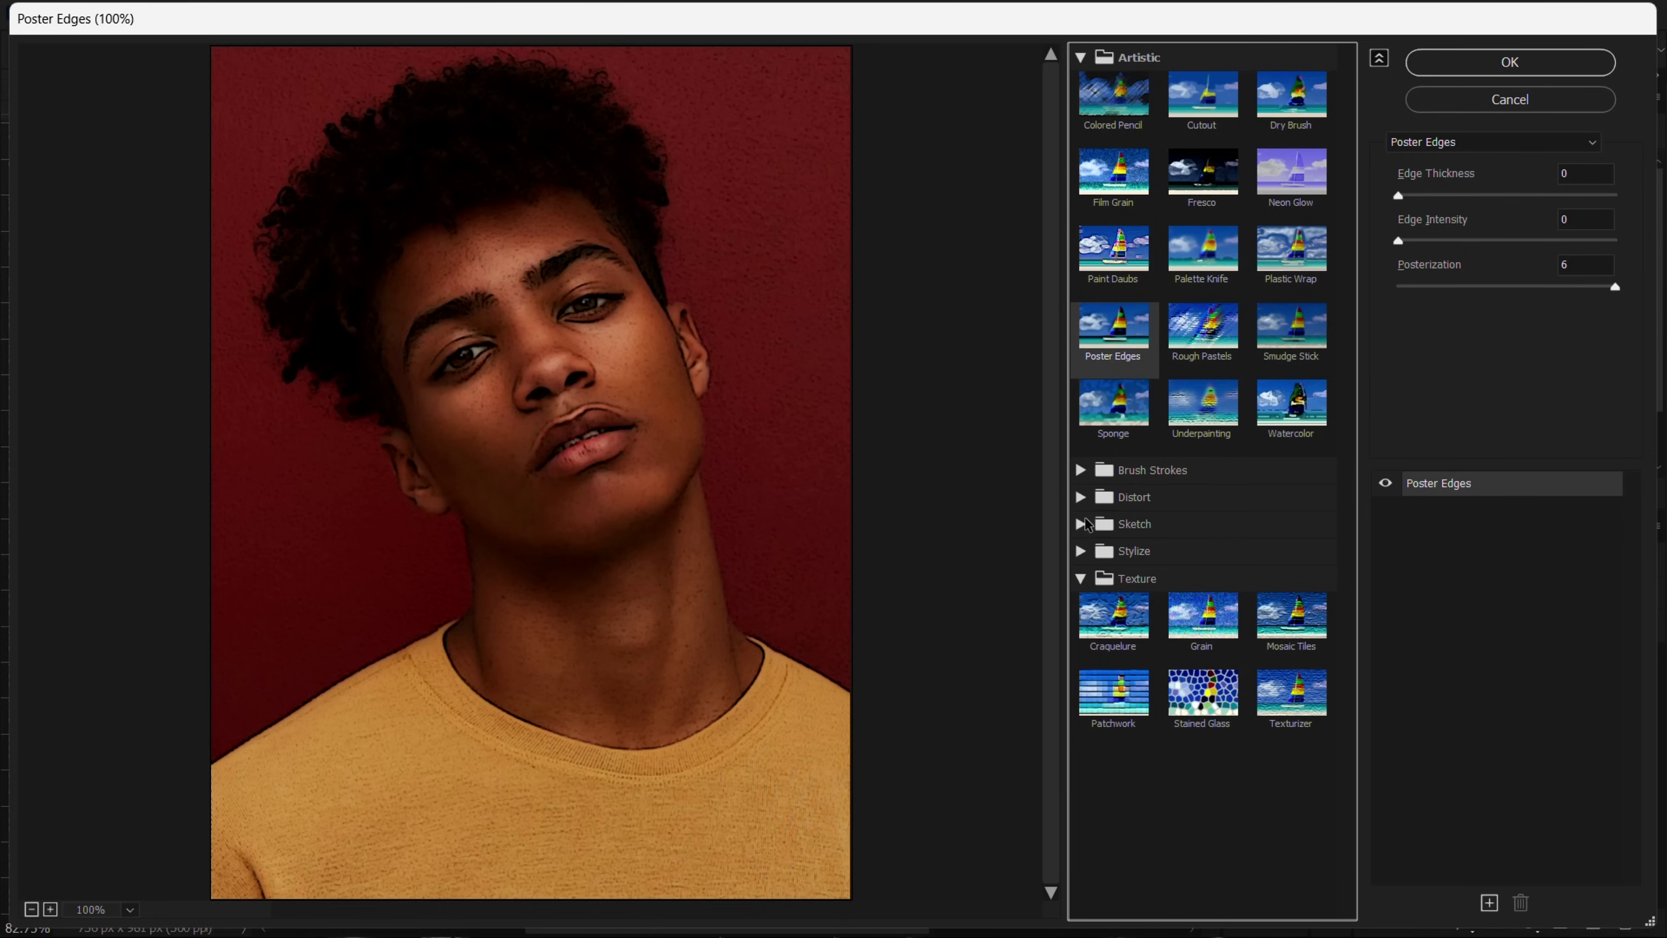
Step: Choose the Glass filter from the Distort category and load Glass texture.psd as its texture
{"action": "left_click", "coordinate": [1080, 499]}
{"action": "left_click", "coordinate": [1203, 535]}
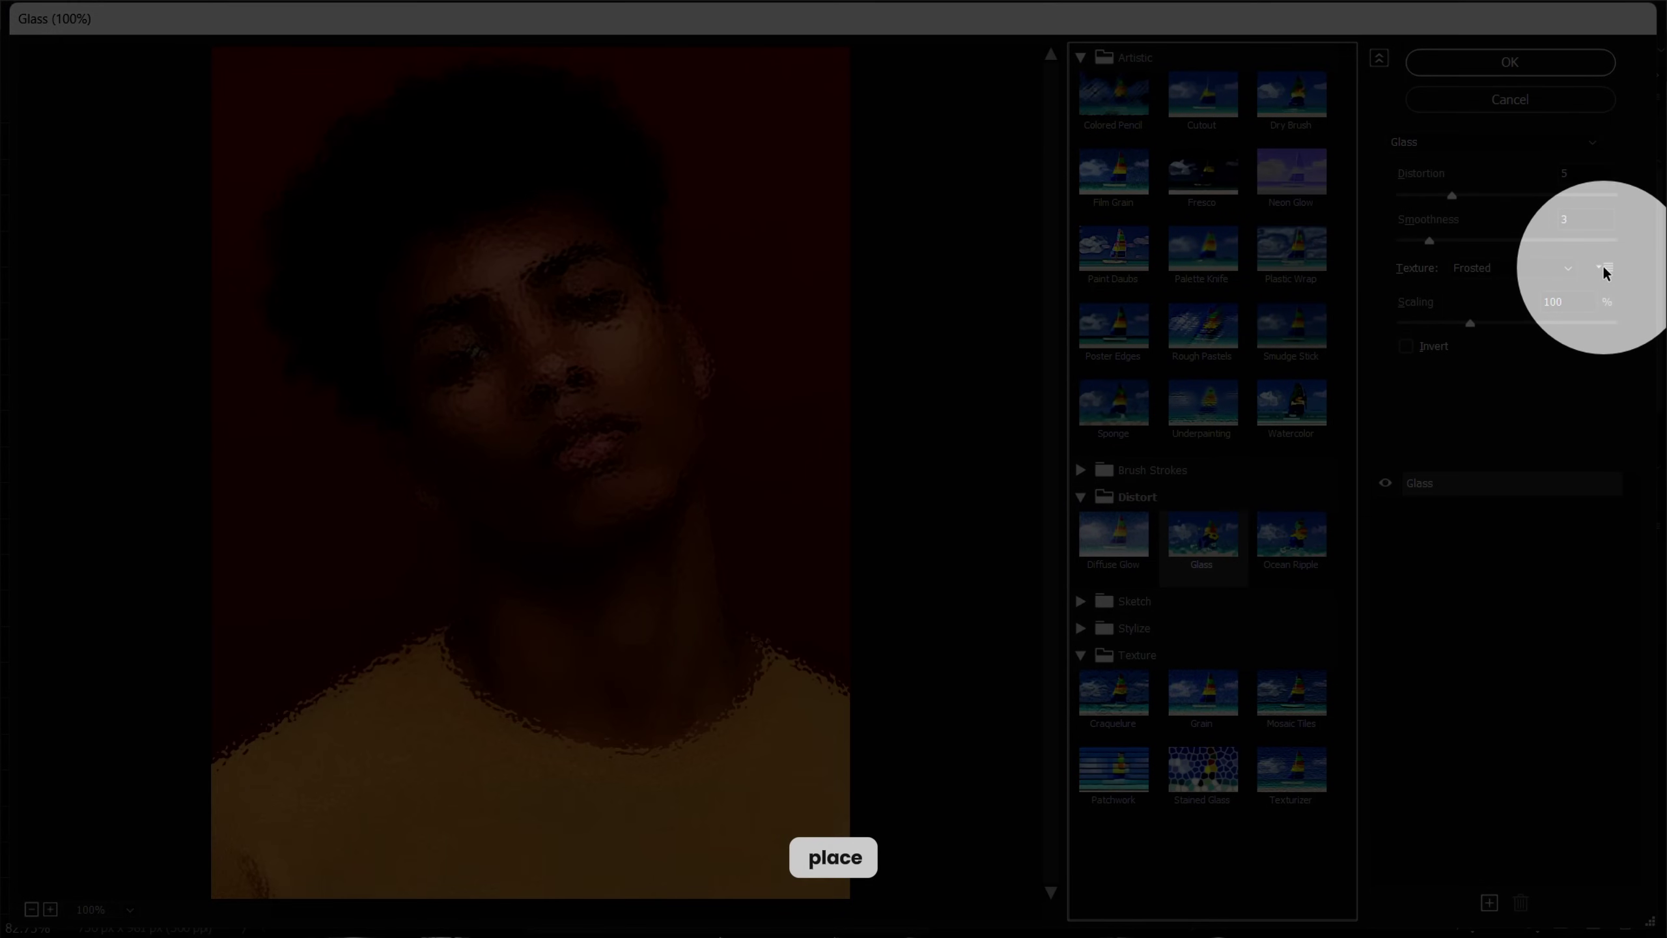
{"action": "left_click", "coordinate": [1605, 269]}
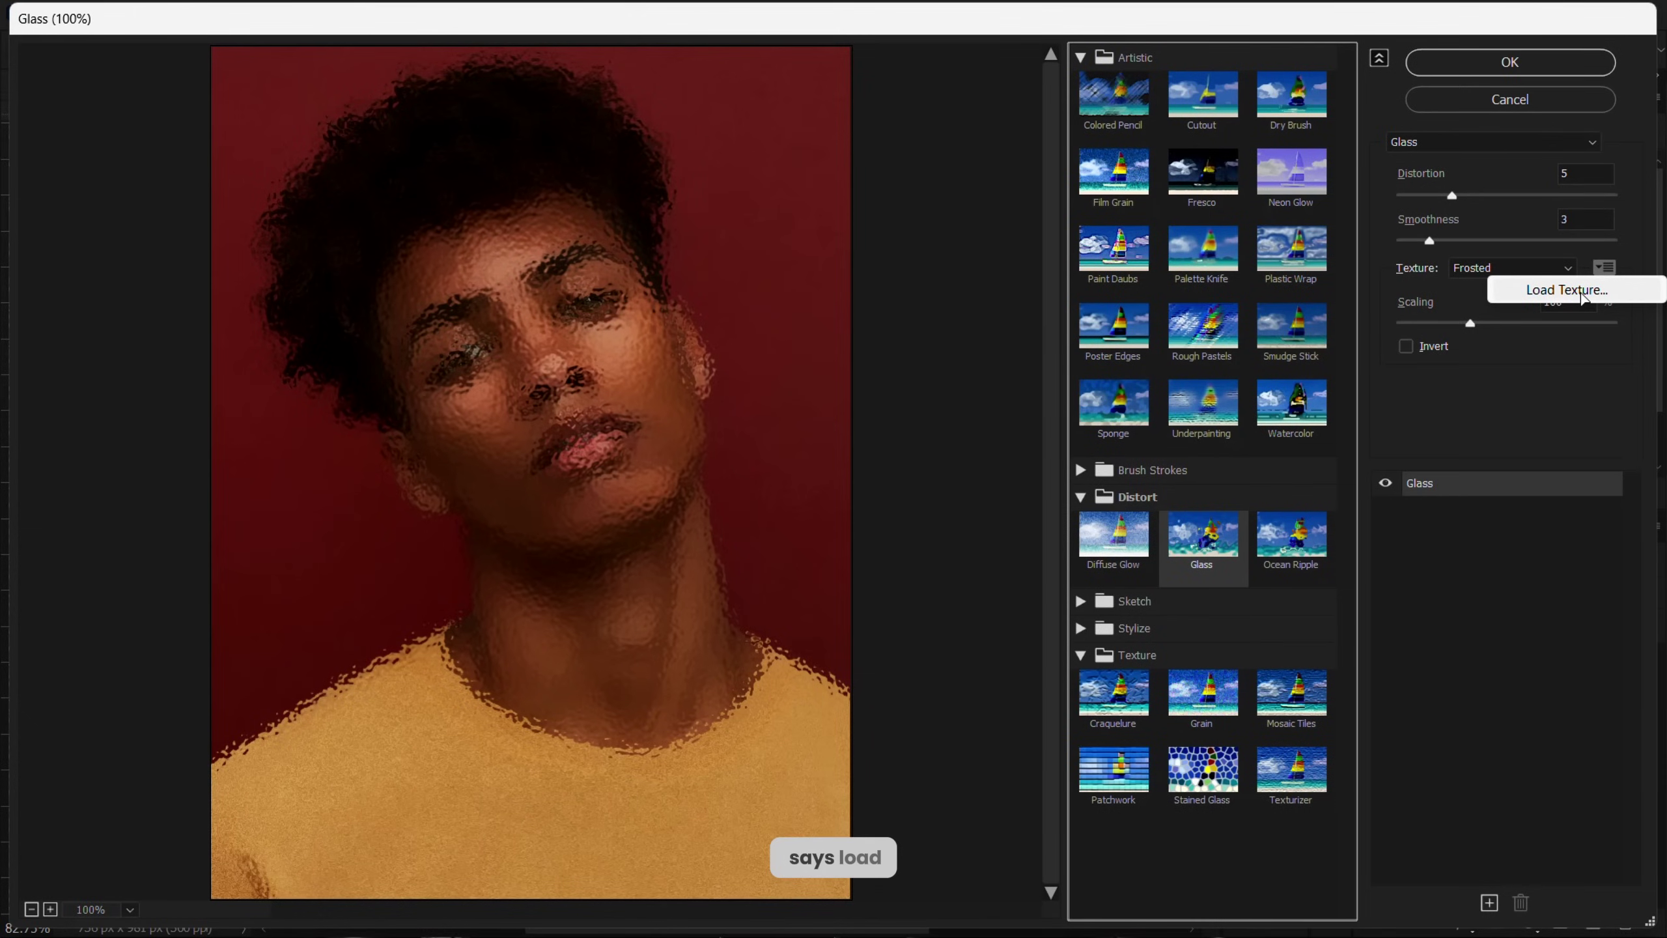
{"action": "left_click", "coordinate": [1580, 292]}
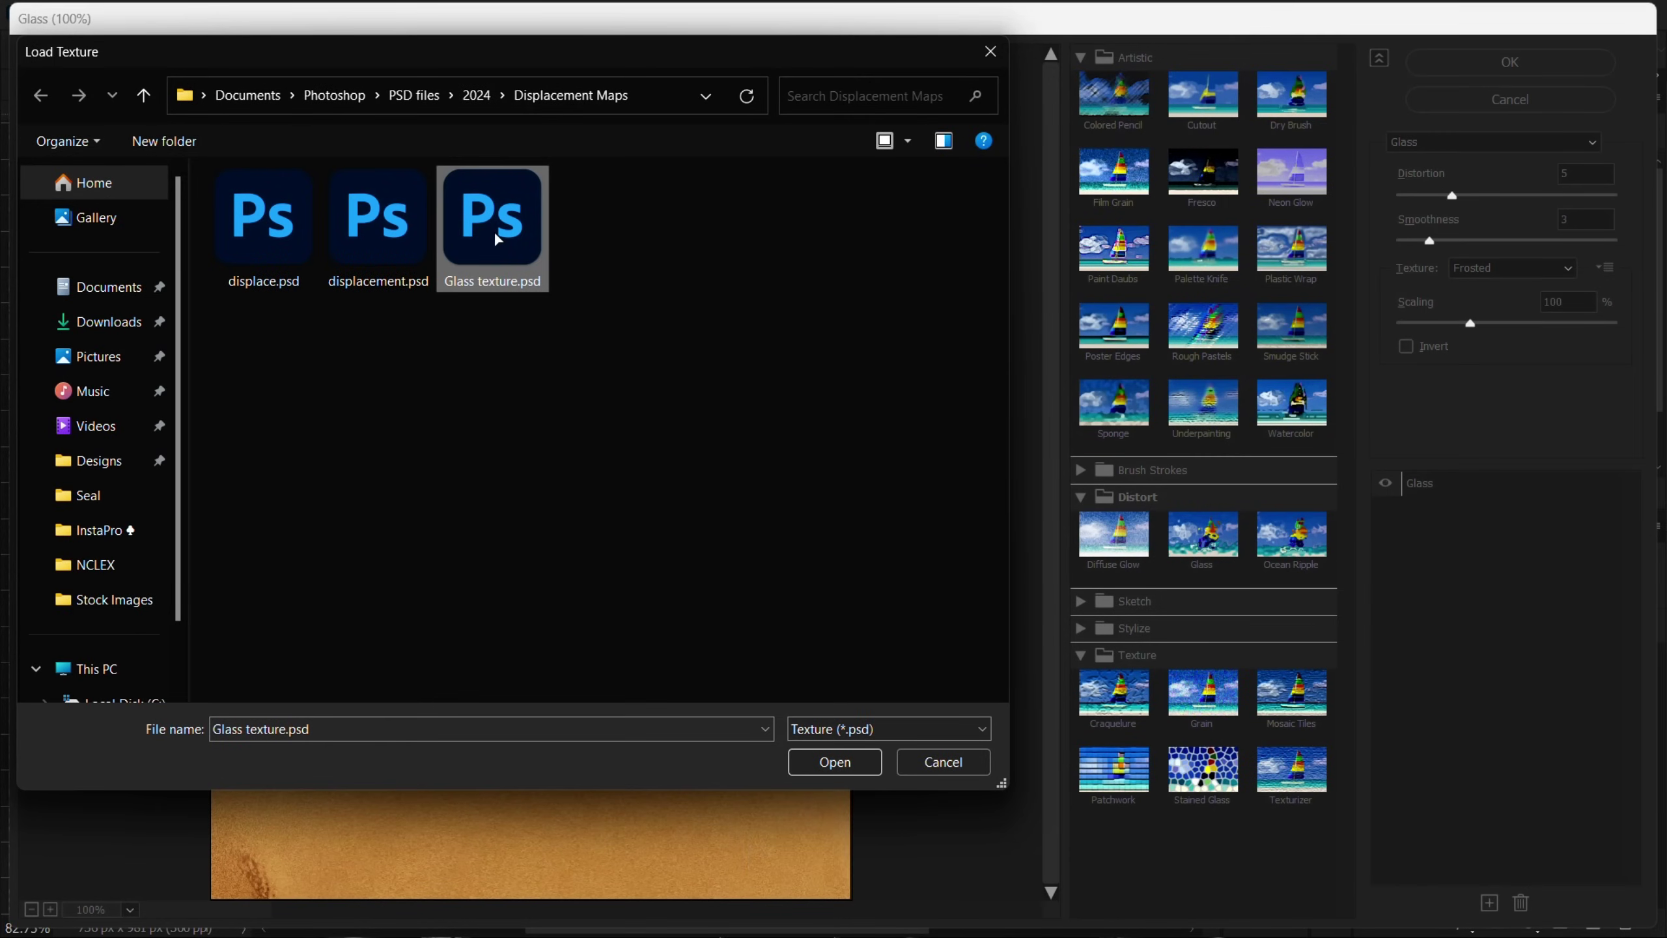
{"action": "double_click", "coordinate": [494, 230]}
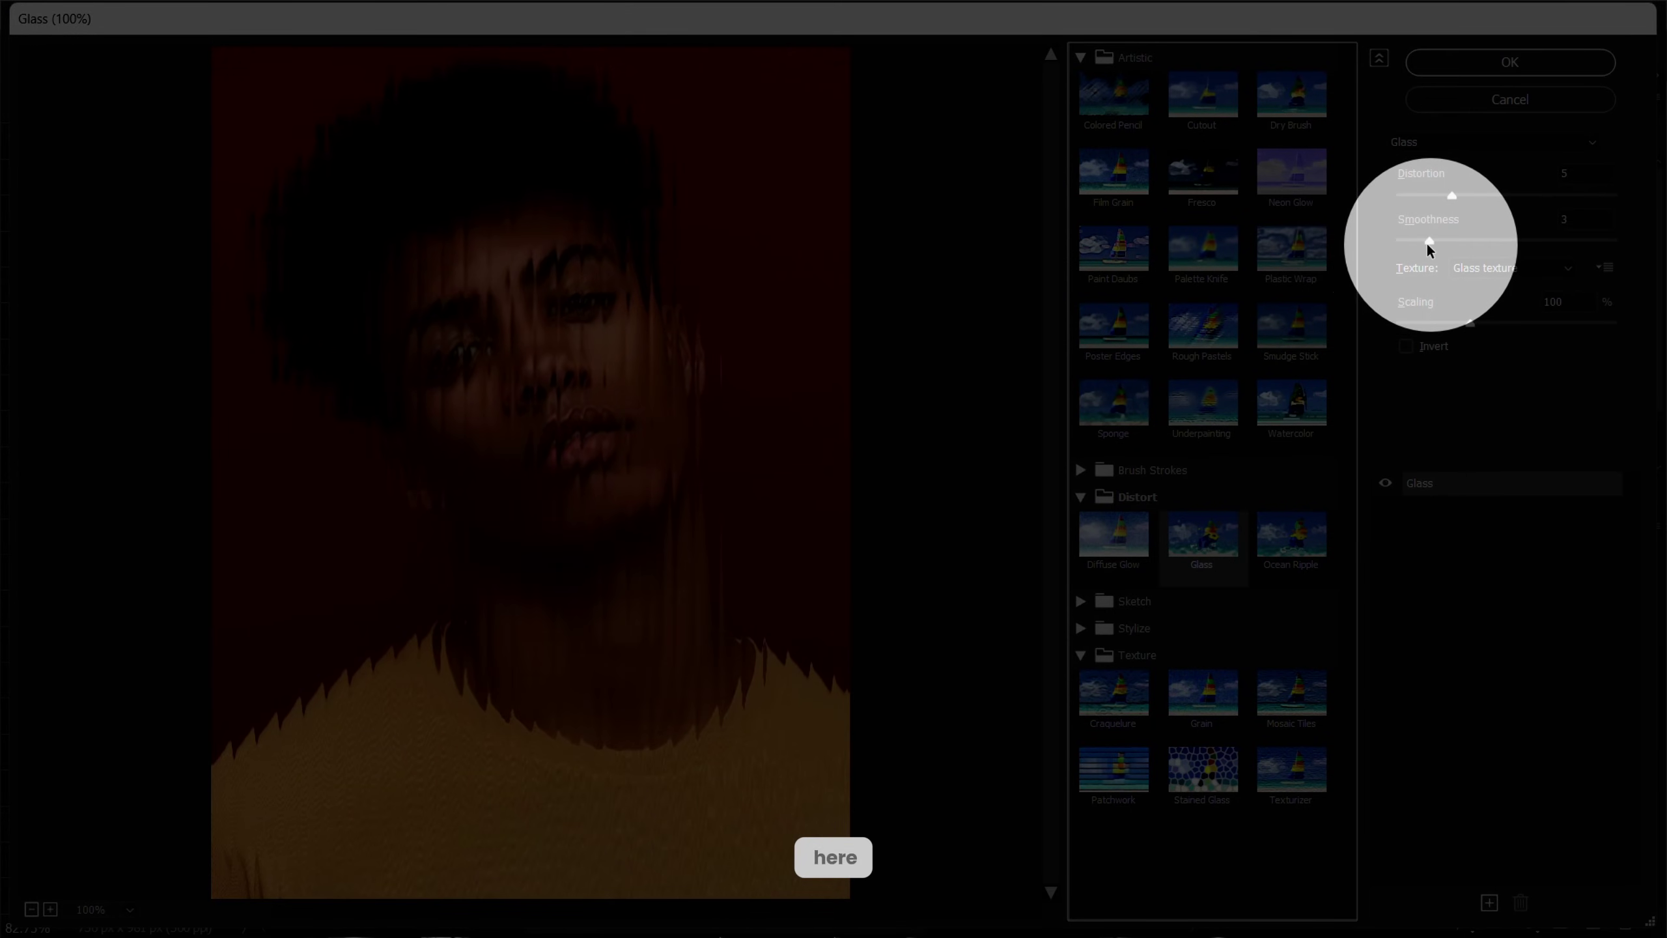
Step: Set the Glass filter's smoothness to 6, distortion to 7 and scaling to about 103%, and apply it to the portrait
{"action": "left_click_drag", "start_coordinate": [1427, 242], "coordinate": [1479, 253]}
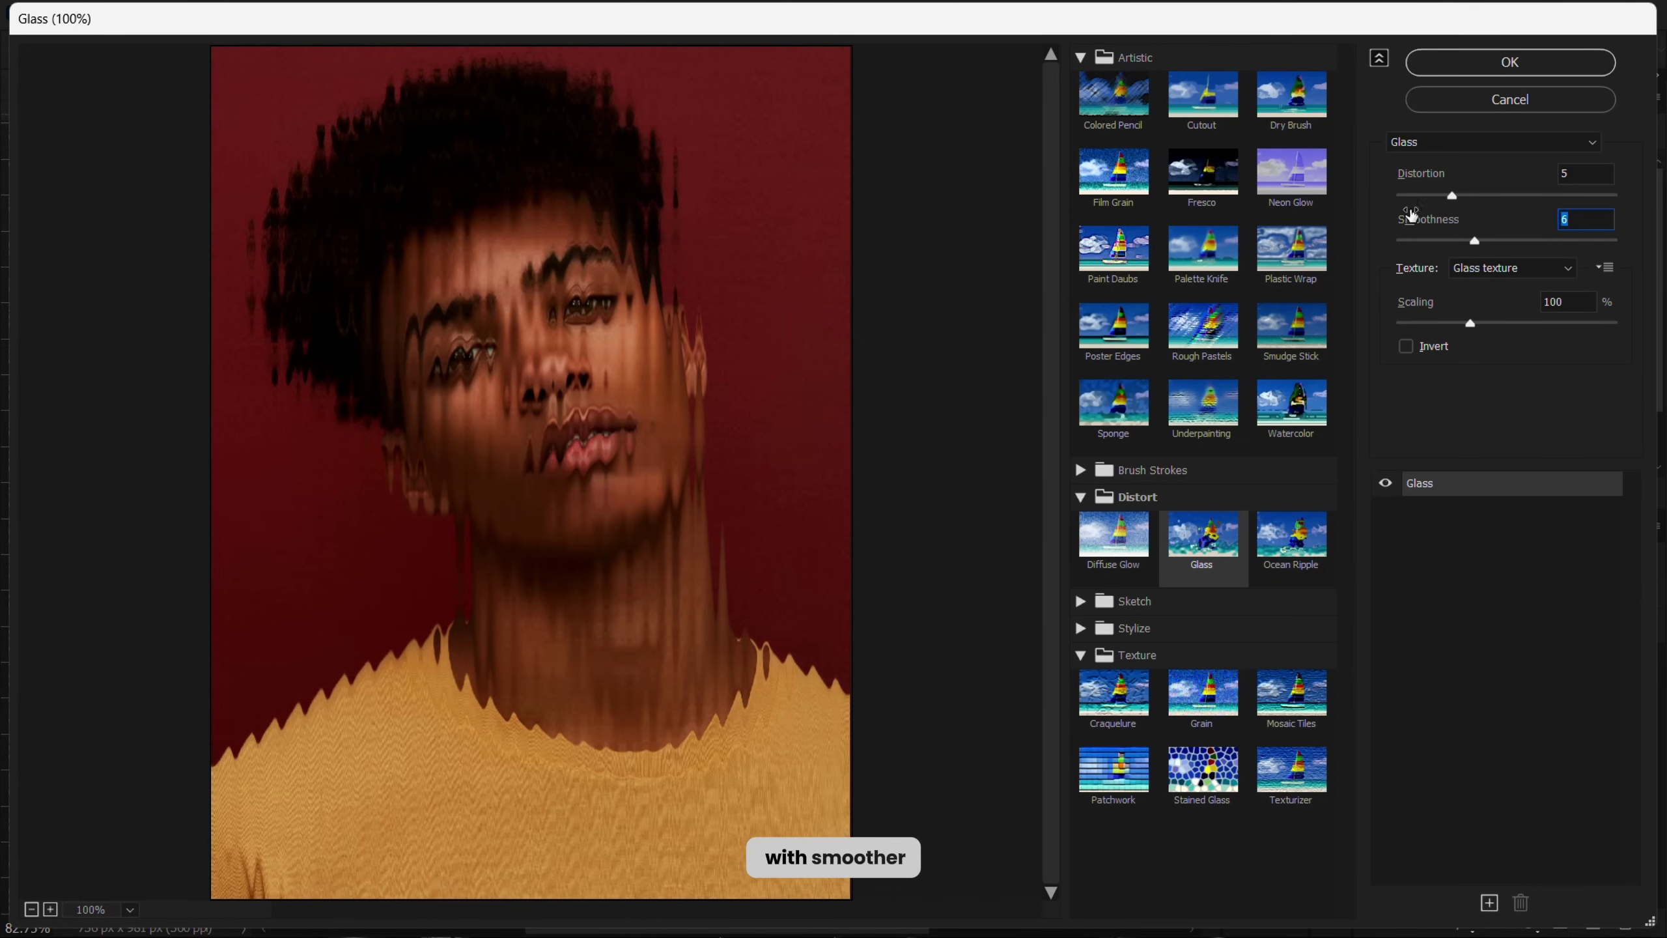
{"action": "key", "text": "alt"}
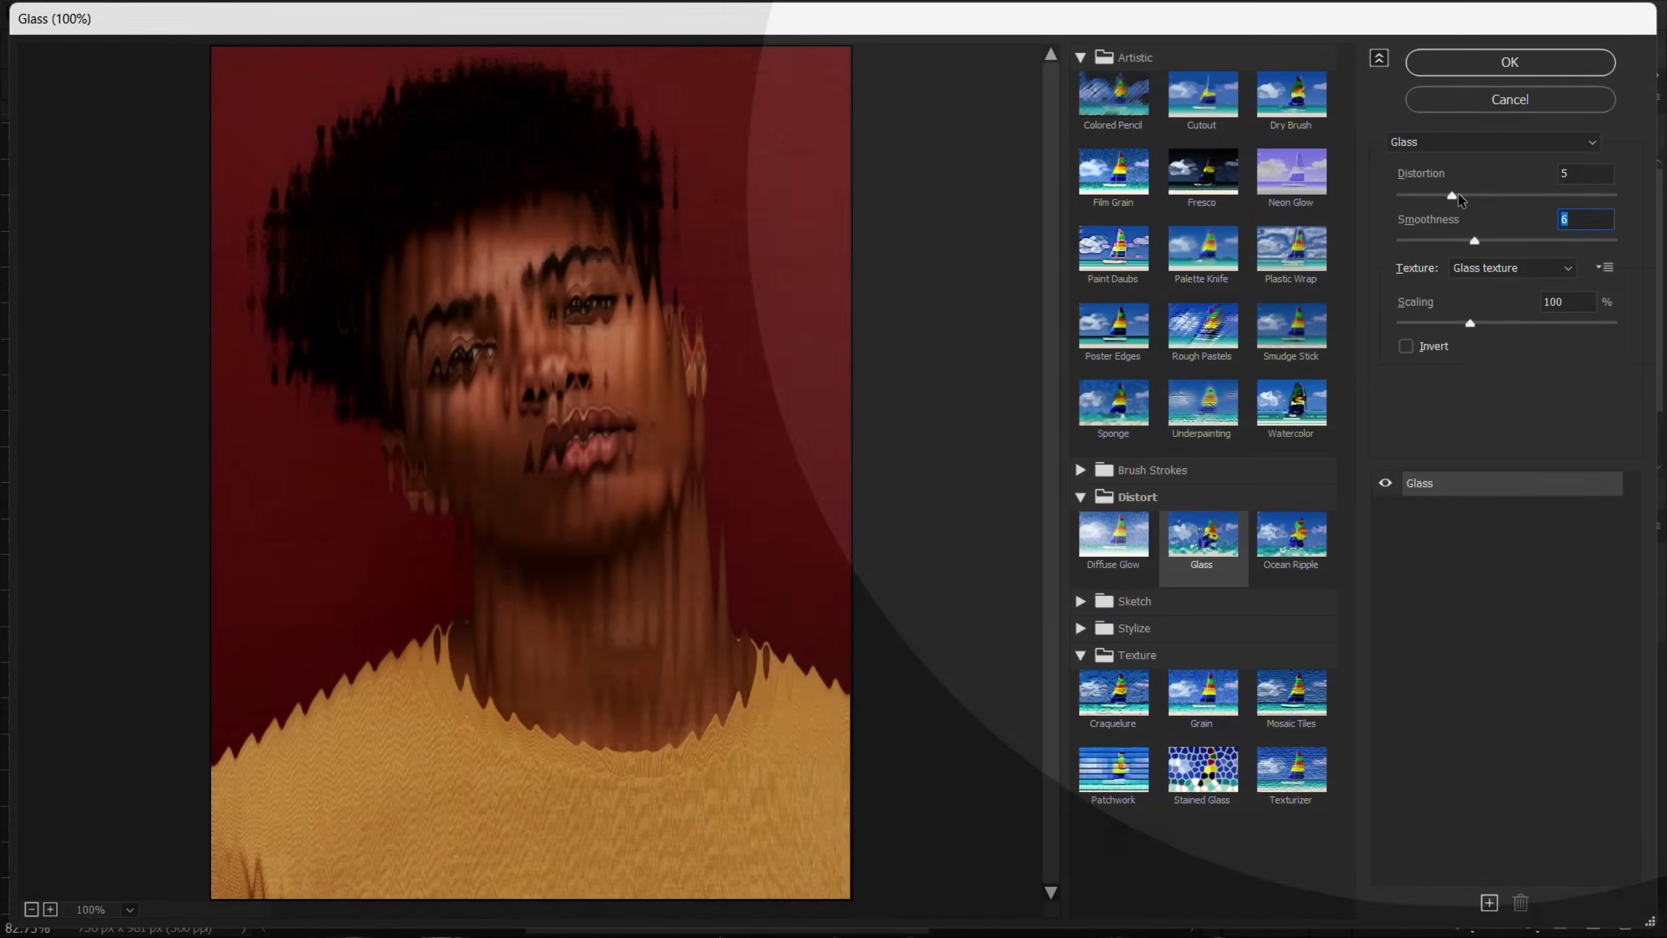
{"action": "left_click", "coordinate": [1458, 193]}
{"action": "left_click_drag", "start_coordinate": [1457, 196], "coordinate": [1478, 226]}
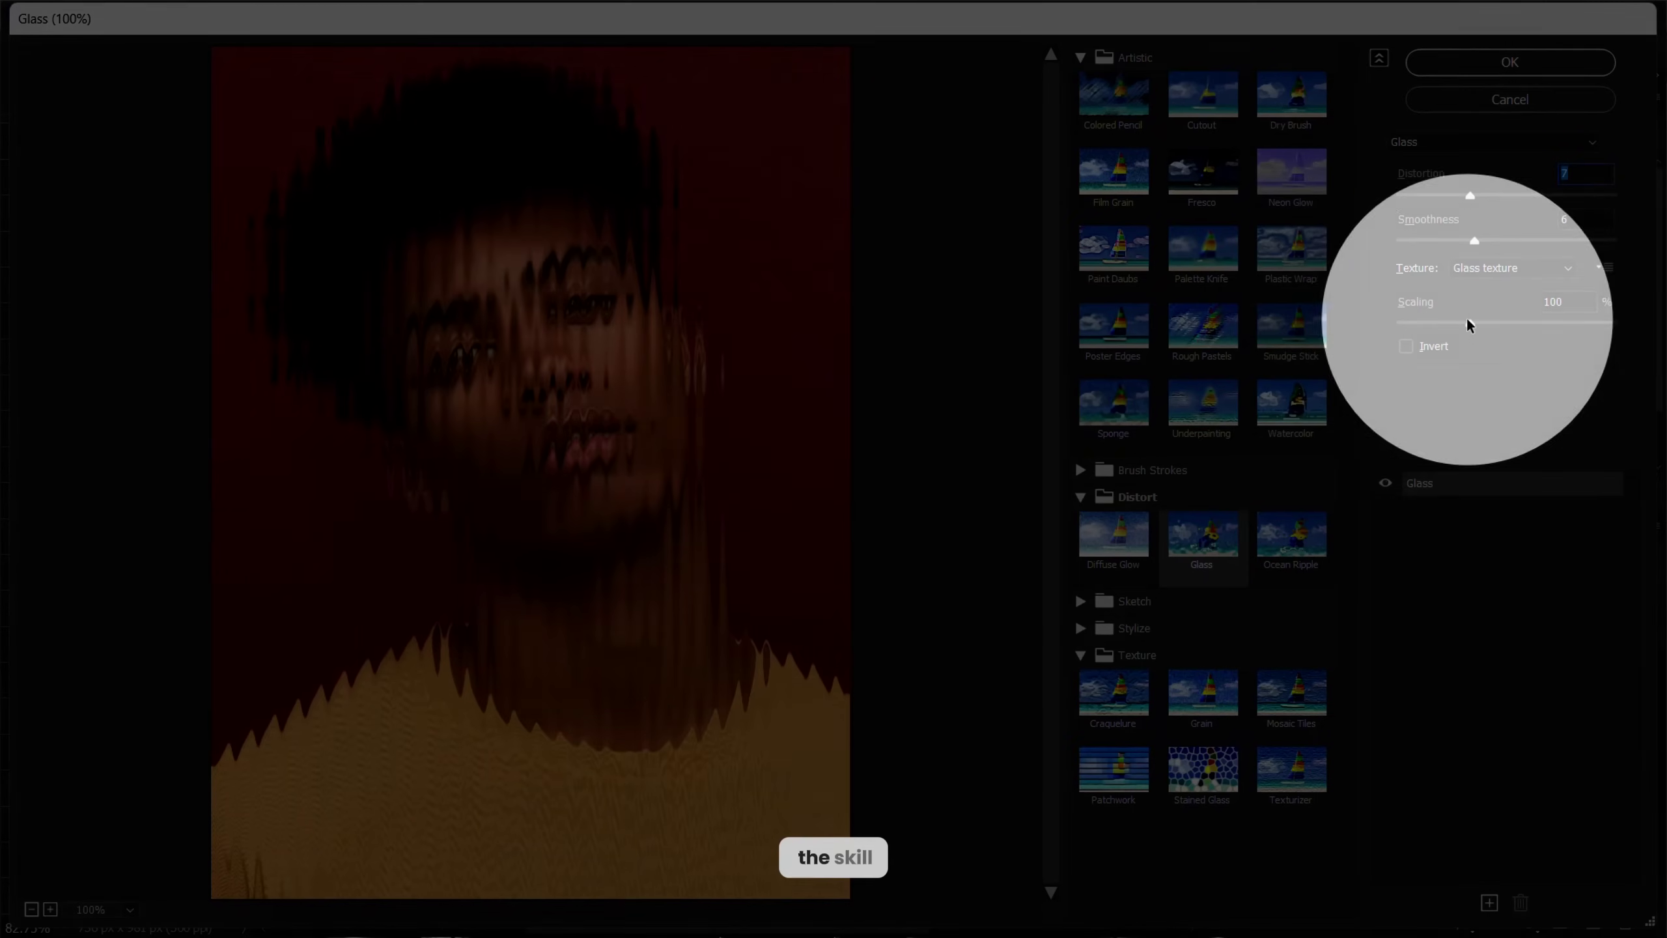
{"action": "mouse_move", "coordinate": [1470, 325]}
{"action": "left_mouse_down"}
{"action": "mouse_move", "coordinate": [1496, 322]}
{"action": "mouse_move", "coordinate": [1480, 319]}
{"action": "left_mouse_up"}
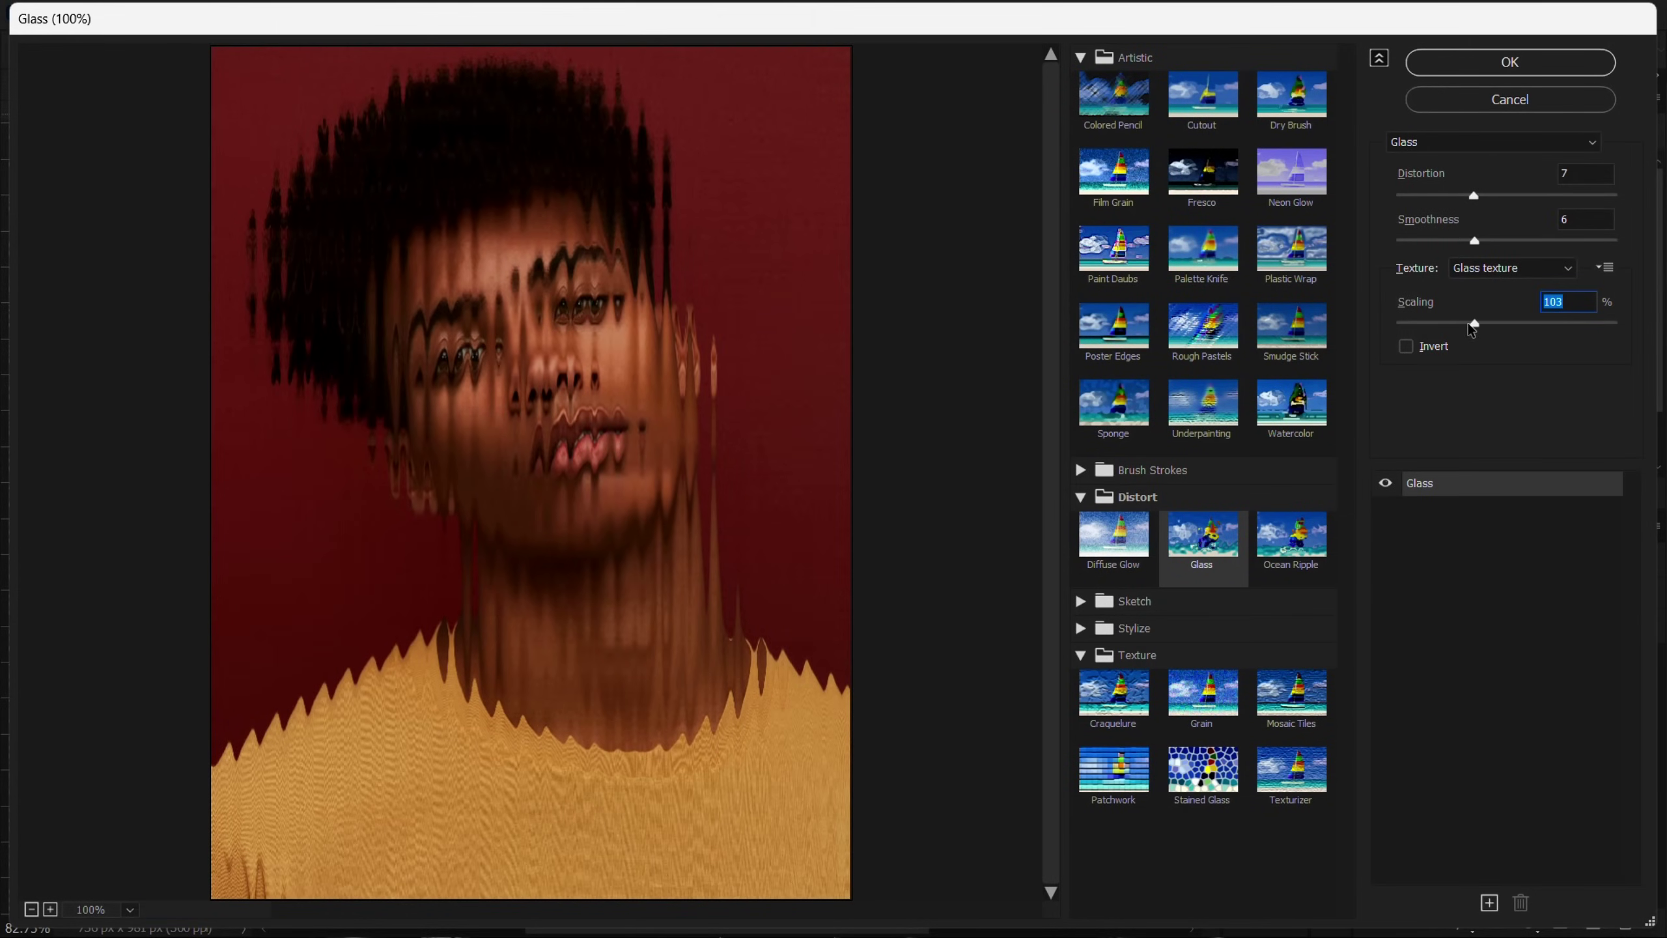
{"action": "left_click", "coordinate": [1484, 63]}
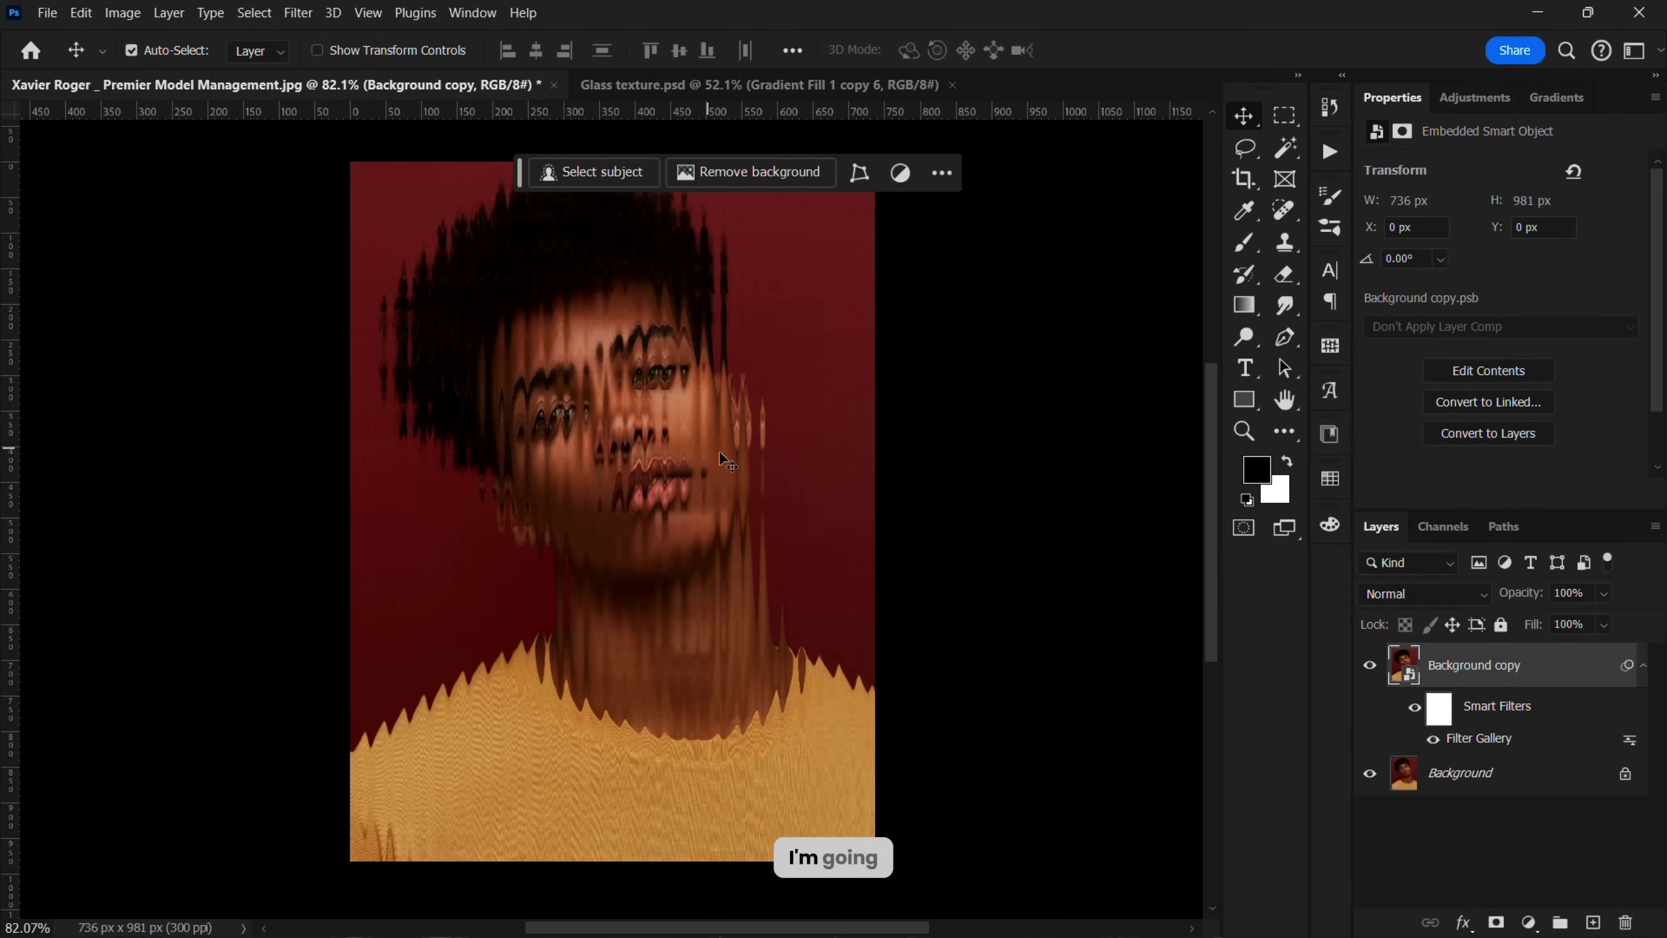
Step: With no layer selected, draw a black rectangle about 385 px wide and 718 px high over the left part of the portrait
{"action": "left_click", "coordinate": [1032, 567]}
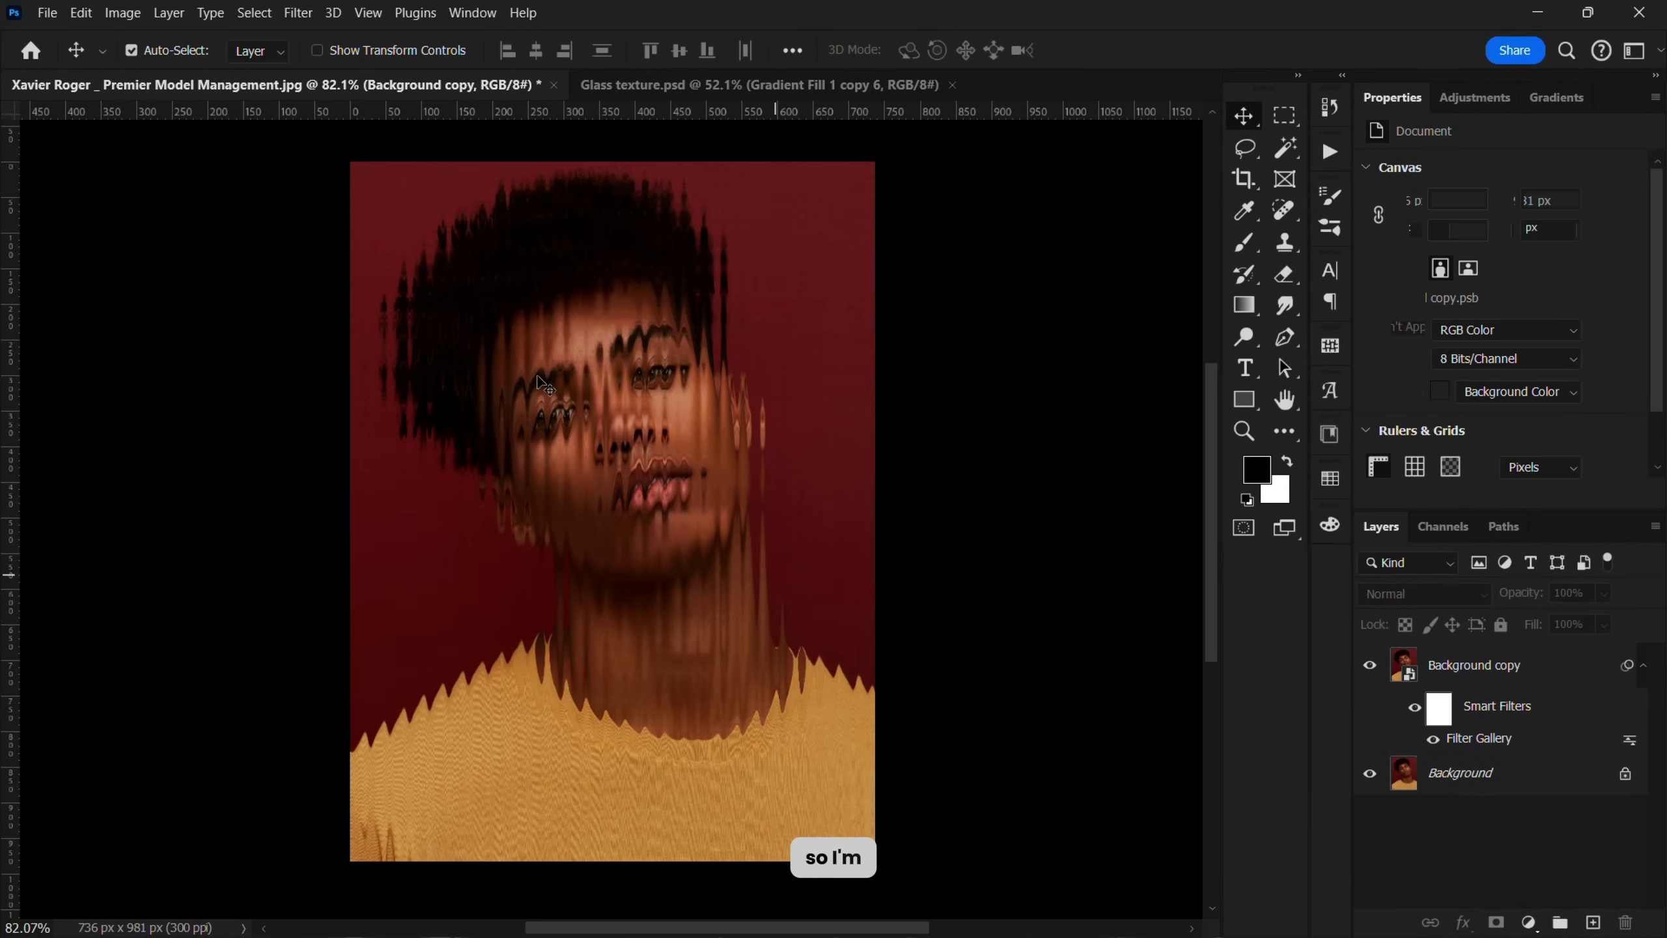
{"action": "left_click", "coordinate": [1244, 399]}
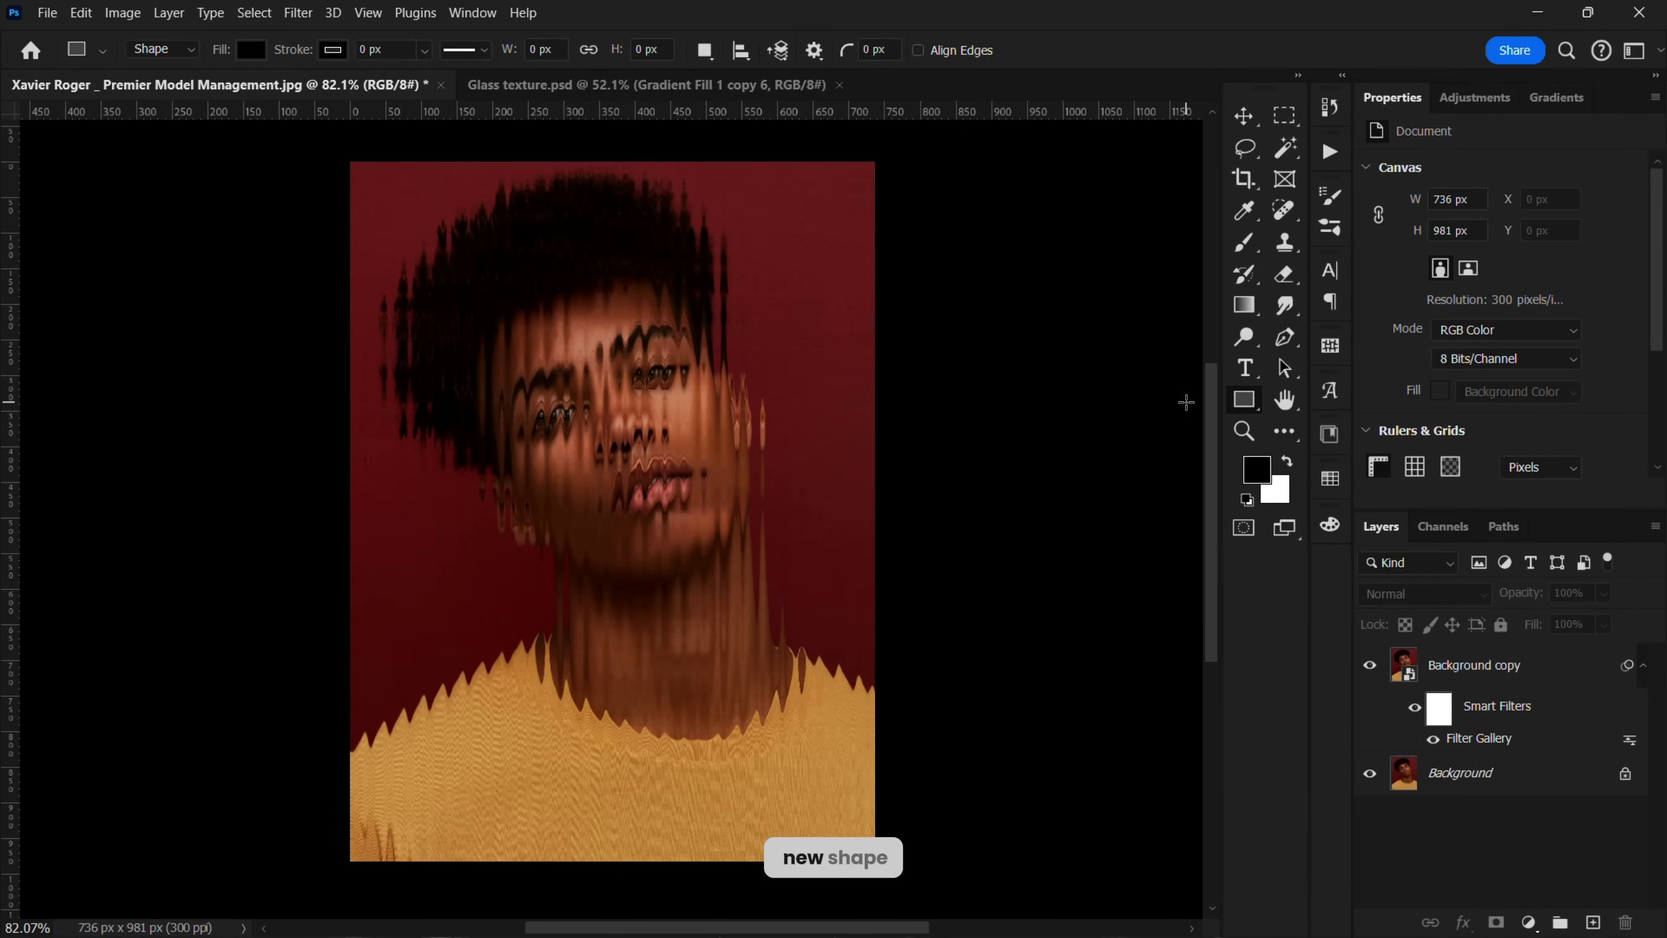
{"action": "right_click", "coordinate": [1242, 401]}
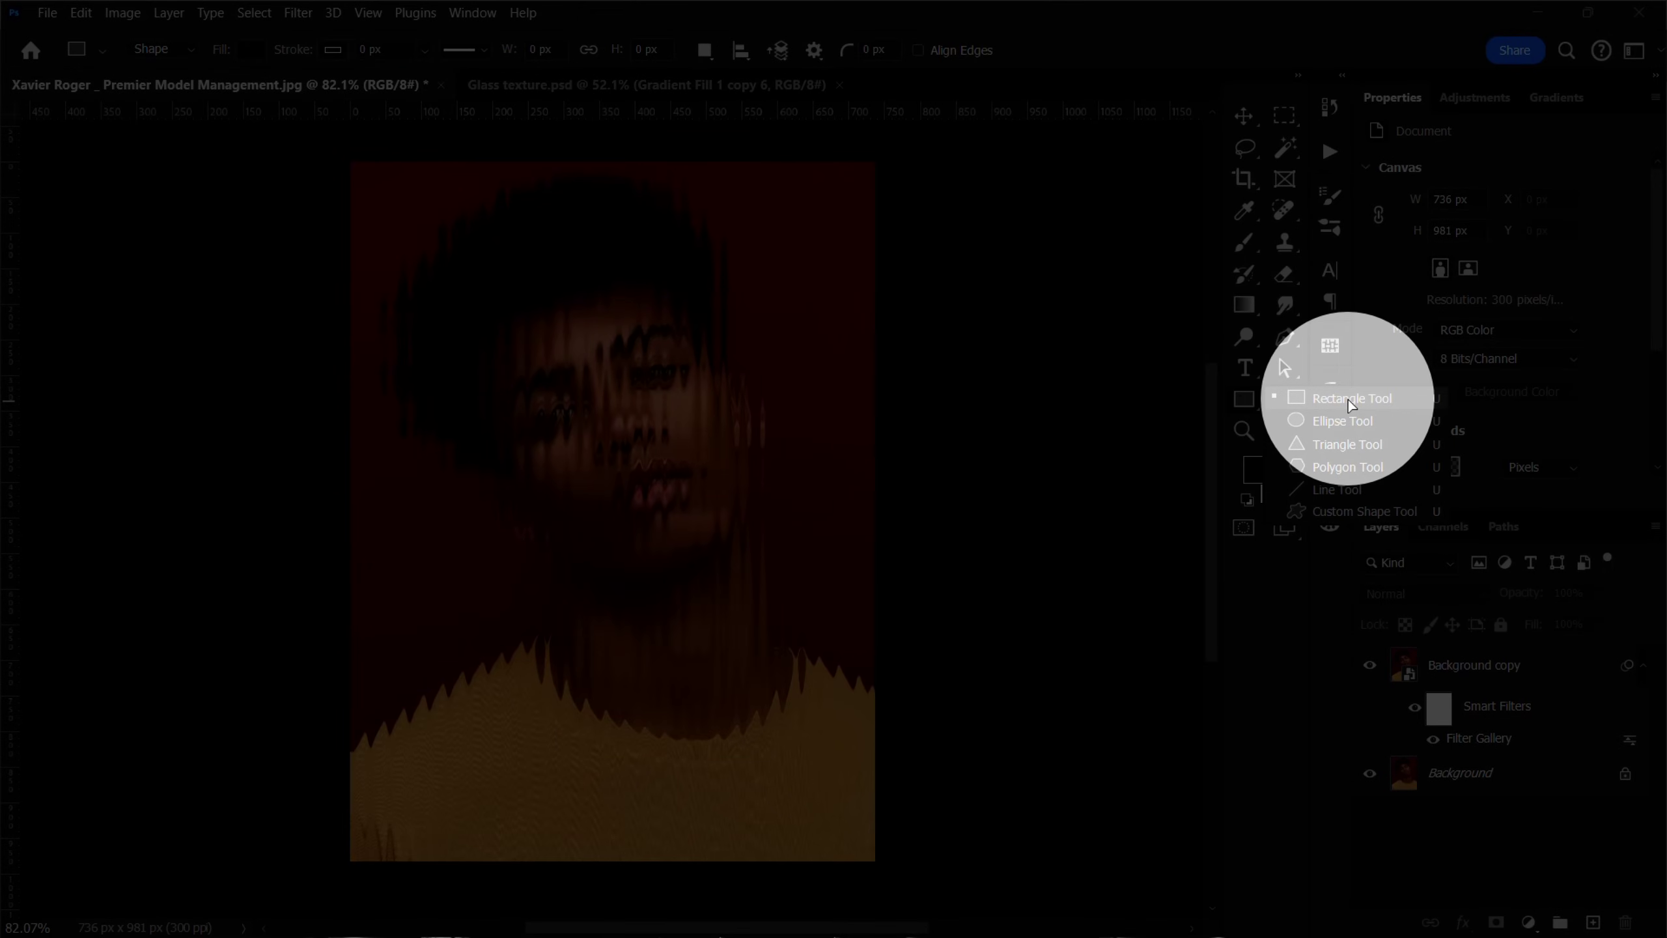
{"action": "left_click", "coordinate": [1348, 399]}
{"action": "left_click_drag", "start_coordinate": [387, 214], "coordinate": [662, 726]}
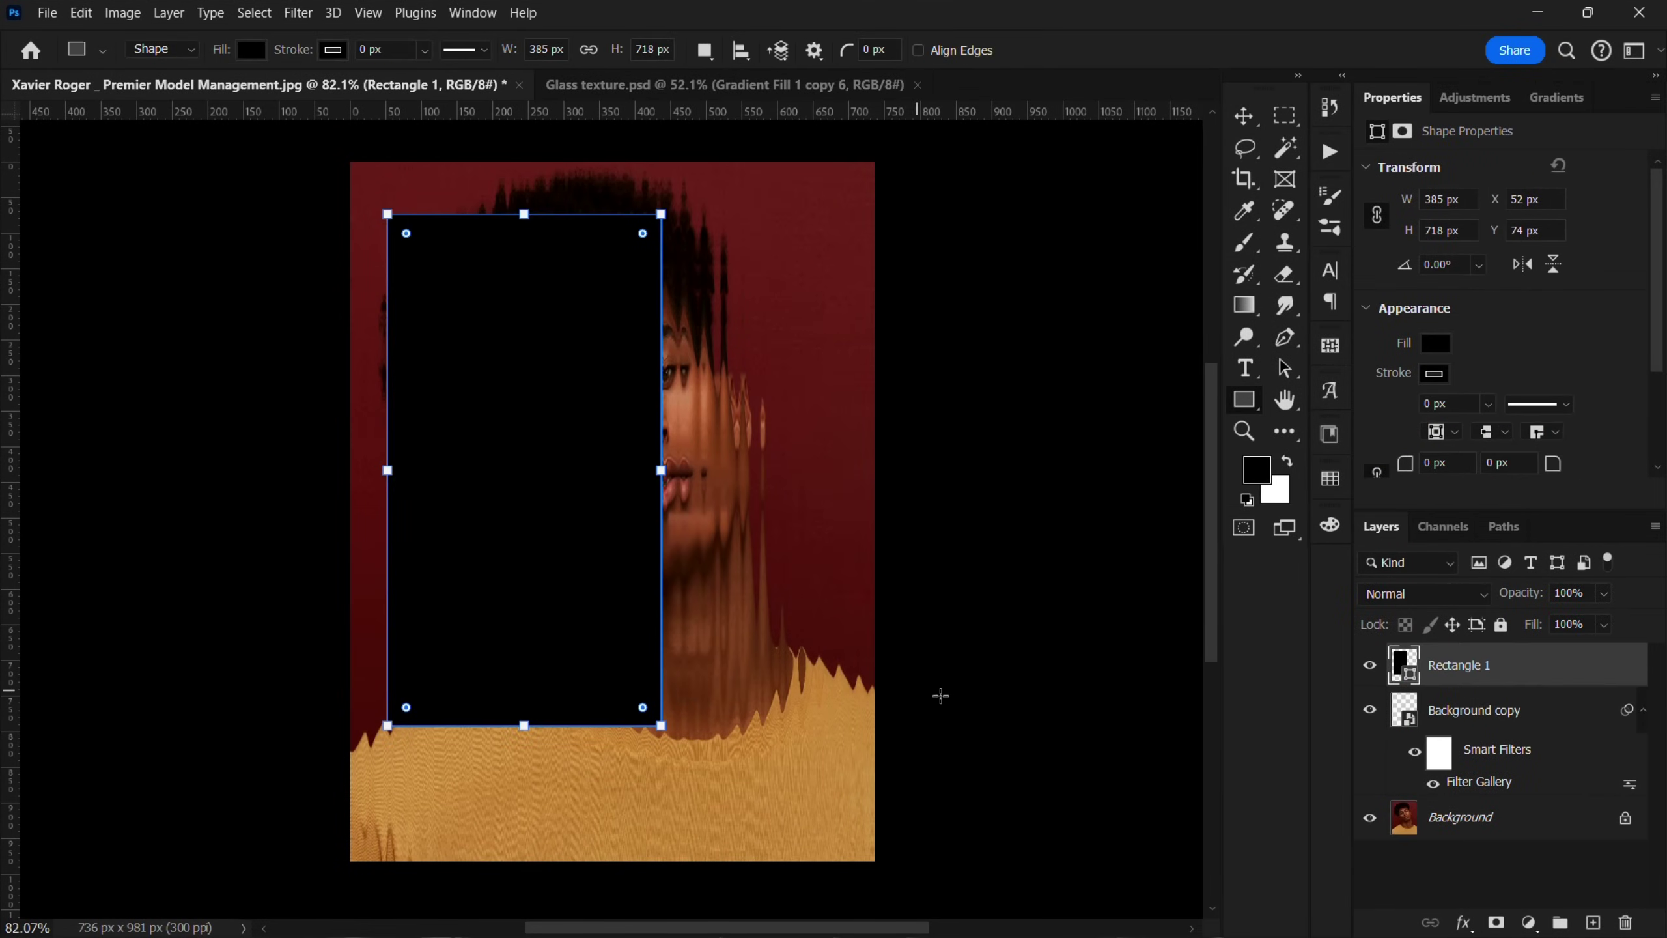
Step: Move the filtered Background copy layer above Rectangle 1 and clip it to the rectangle
{"action": "left_click", "coordinate": [1641, 711]}
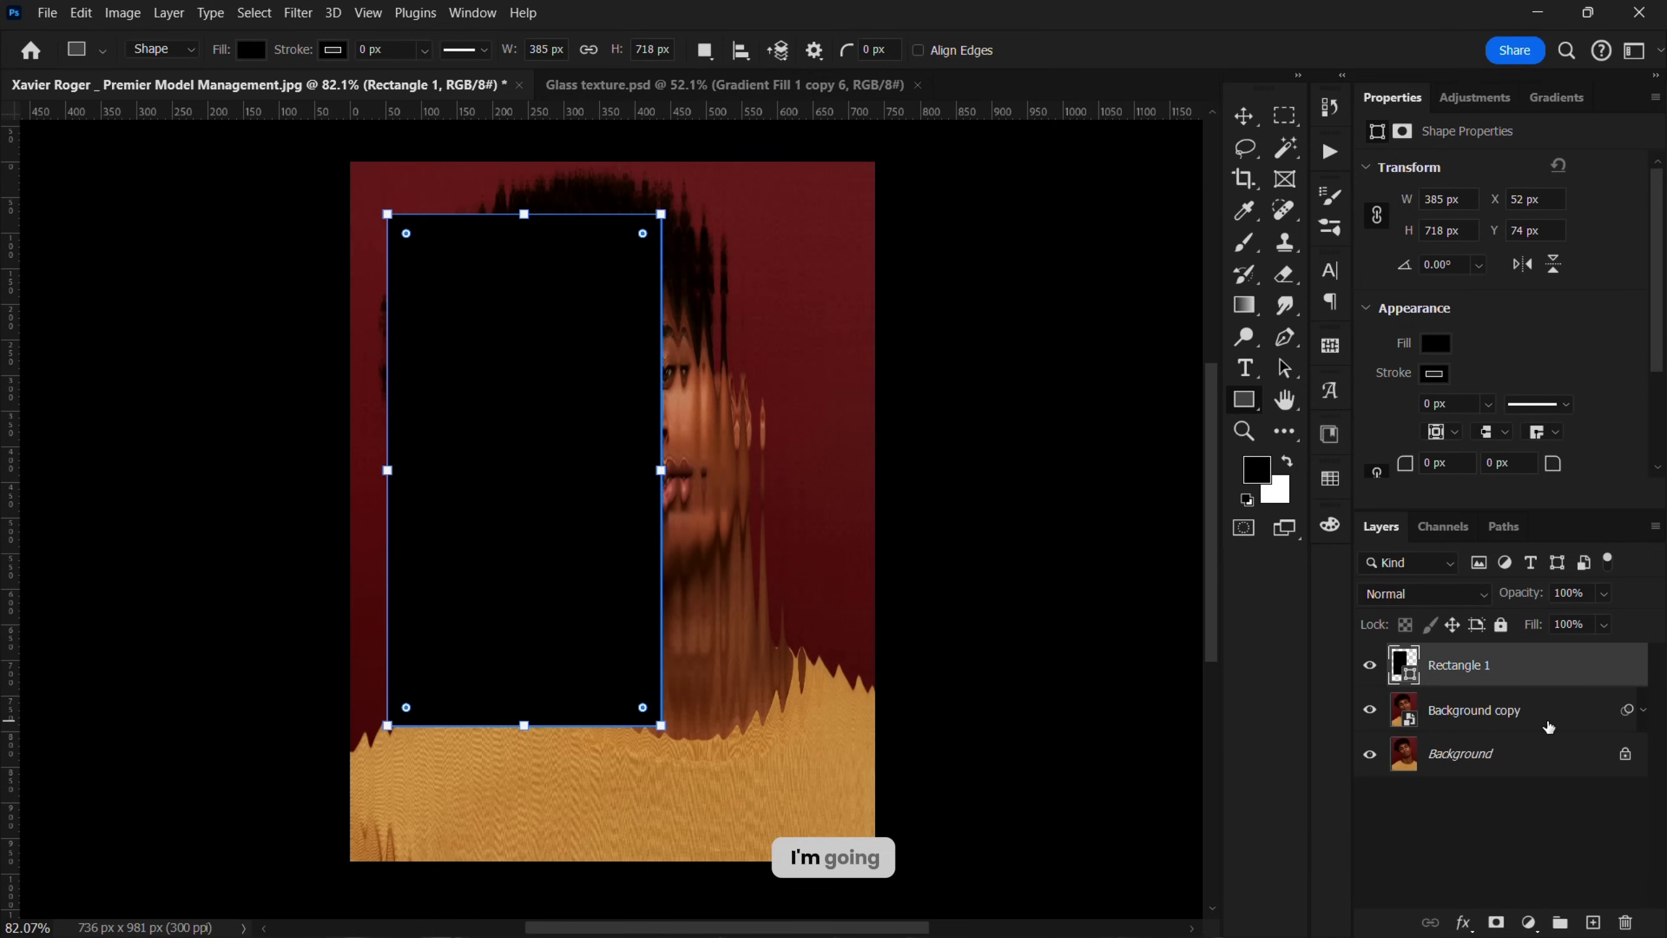
{"action": "left_click", "coordinate": [1551, 721]}
{"action": "left_click_drag", "start_coordinate": [1551, 722], "coordinate": [1474, 657]}
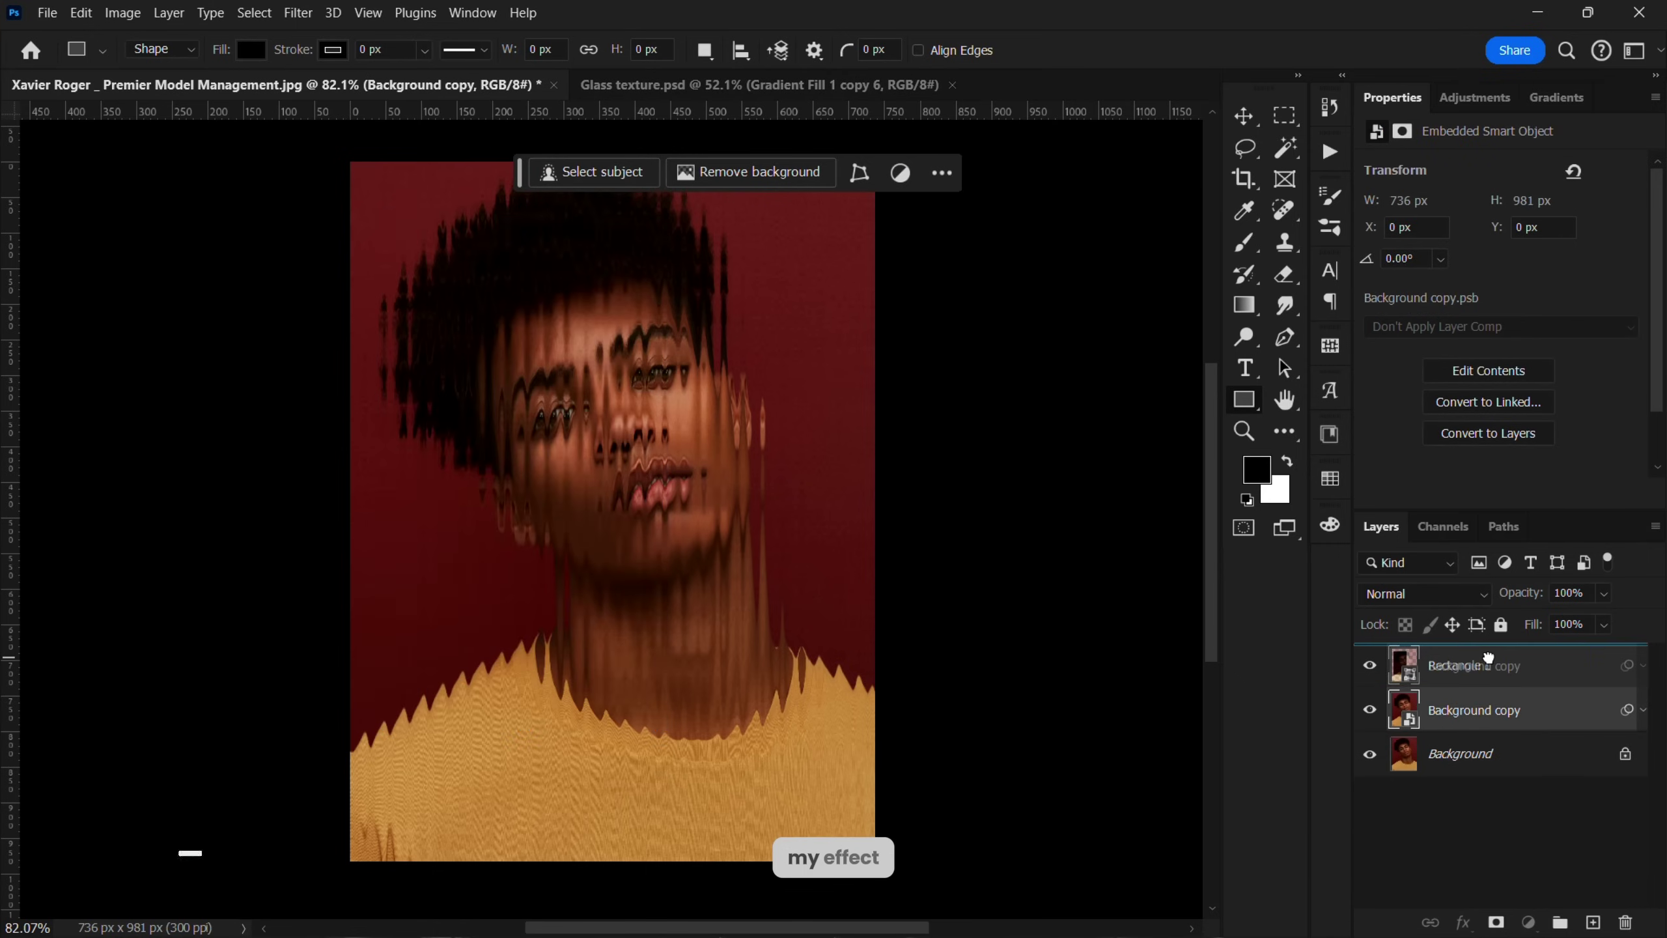
{"action": "left_click", "coordinate": [1533, 687], "text": "alt"}
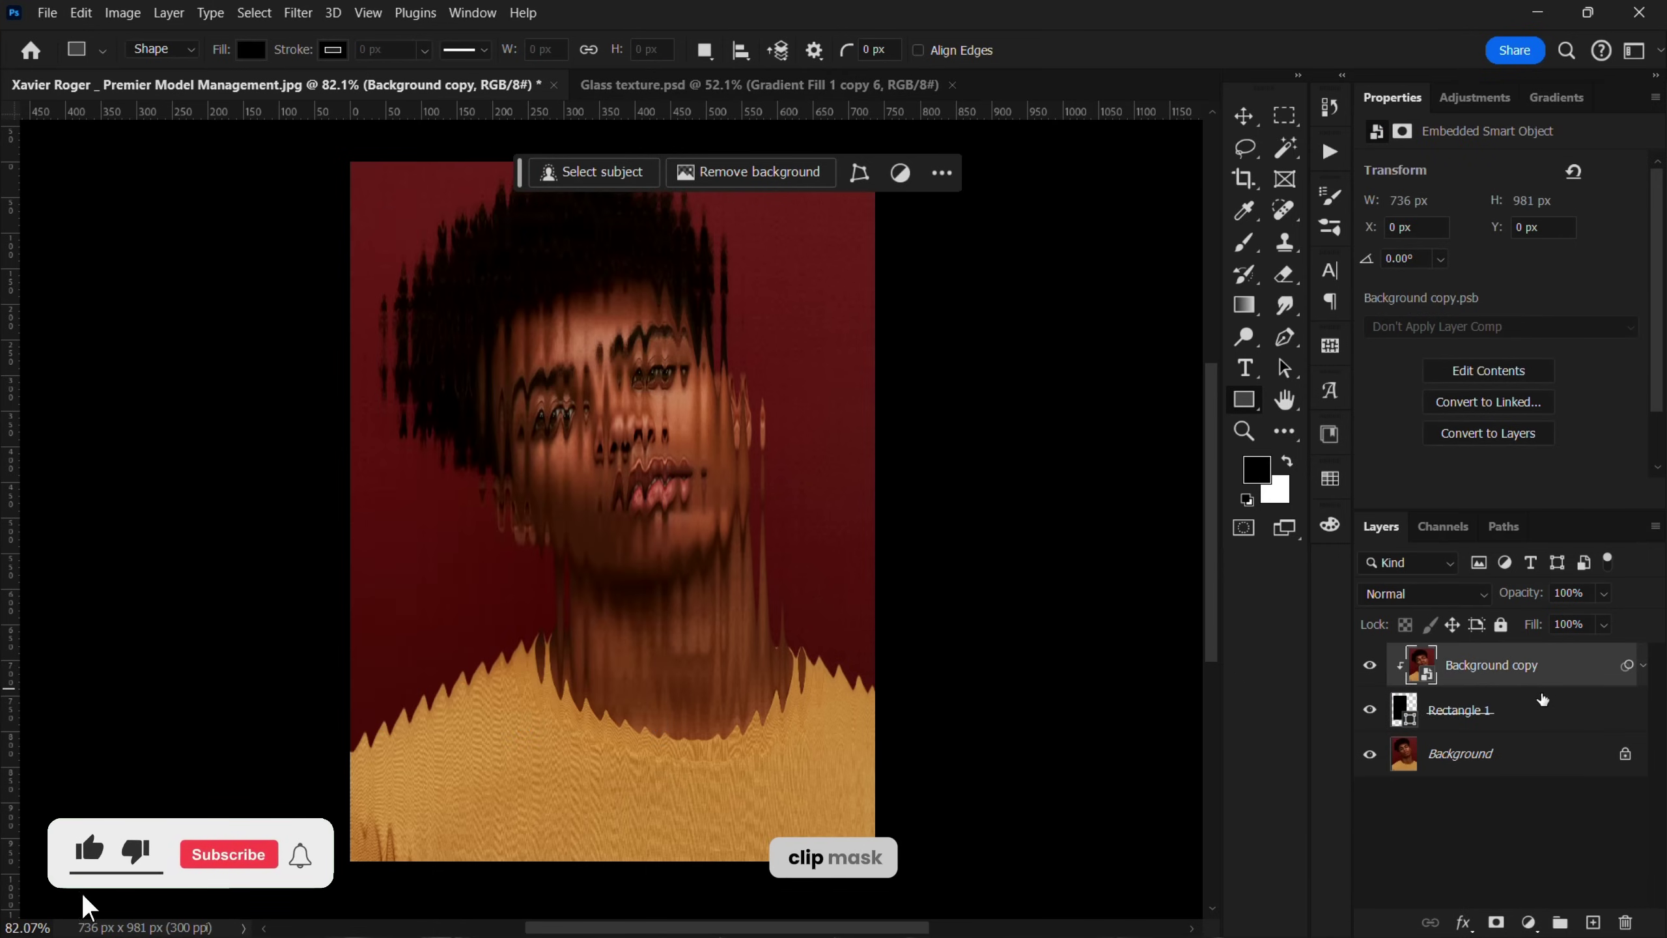
{"action": "scroll", "coordinate": [667, 542], "scroll_direction": "down", "scroll_amount": 2}
{"action": "scroll", "coordinate": [666, 543], "scroll_direction": "down", "scroll_amount": 1}
{"action": "scroll", "coordinate": [667, 542], "scroll_direction": "up", "scroll_amount": 4}
Step: Lock the Background copy layer and move the Rectangle 1 shape to about X 46 px, Y 67 px
{"action": "key", "text": "v"}
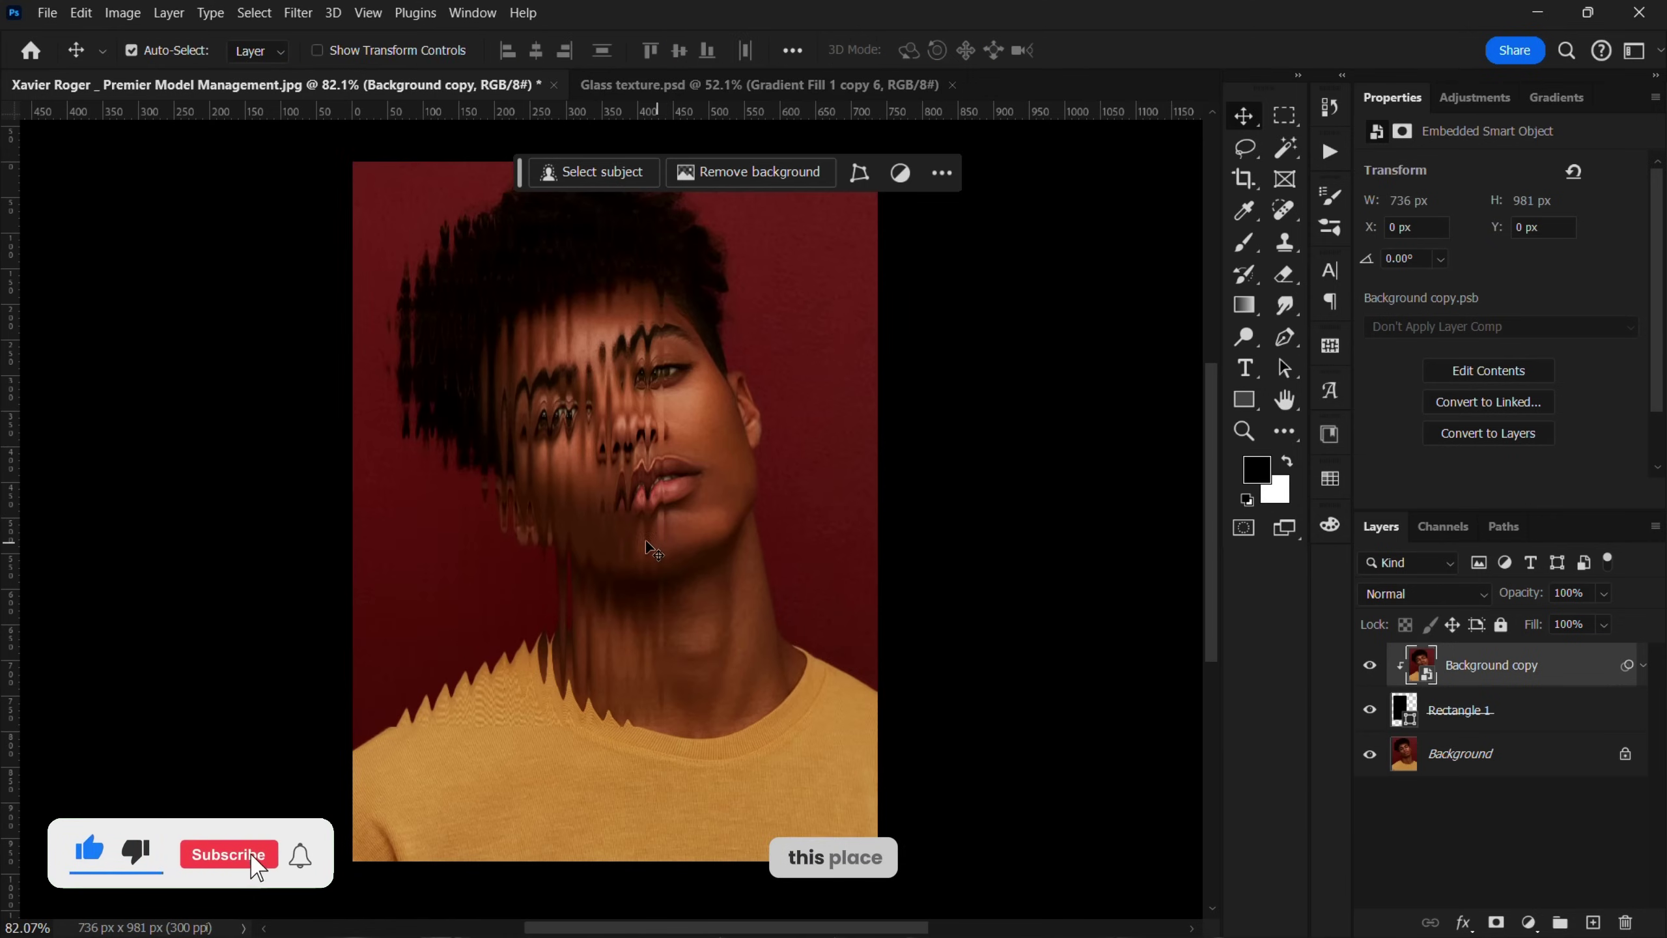
{"action": "scroll", "coordinate": [560, 475], "scroll_direction": "up", "scroll_amount": 3}
{"action": "scroll", "coordinate": [560, 475], "scroll_direction": "down", "scroll_amount": 3}
{"action": "scroll", "coordinate": [560, 474], "scroll_direction": "down", "scroll_amount": 2}
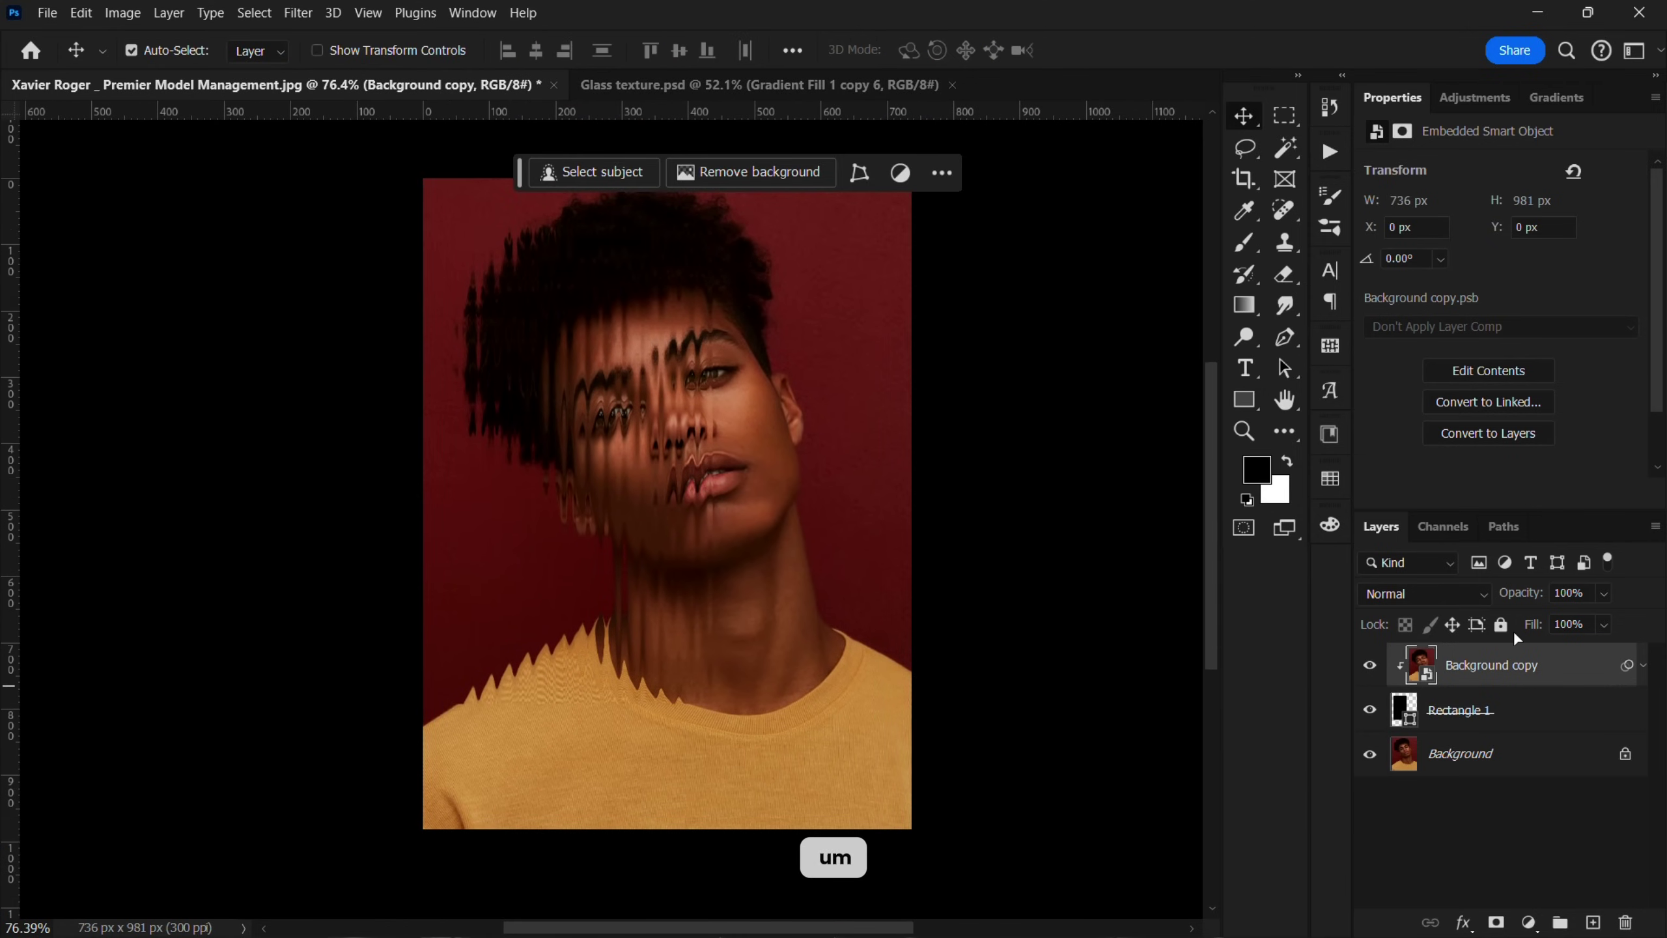
{"action": "left_click", "coordinate": [1498, 626]}
{"action": "left_click_drag", "start_coordinate": [671, 528], "coordinate": [602, 530]}
{"action": "left_click", "coordinate": [1507, 717]}
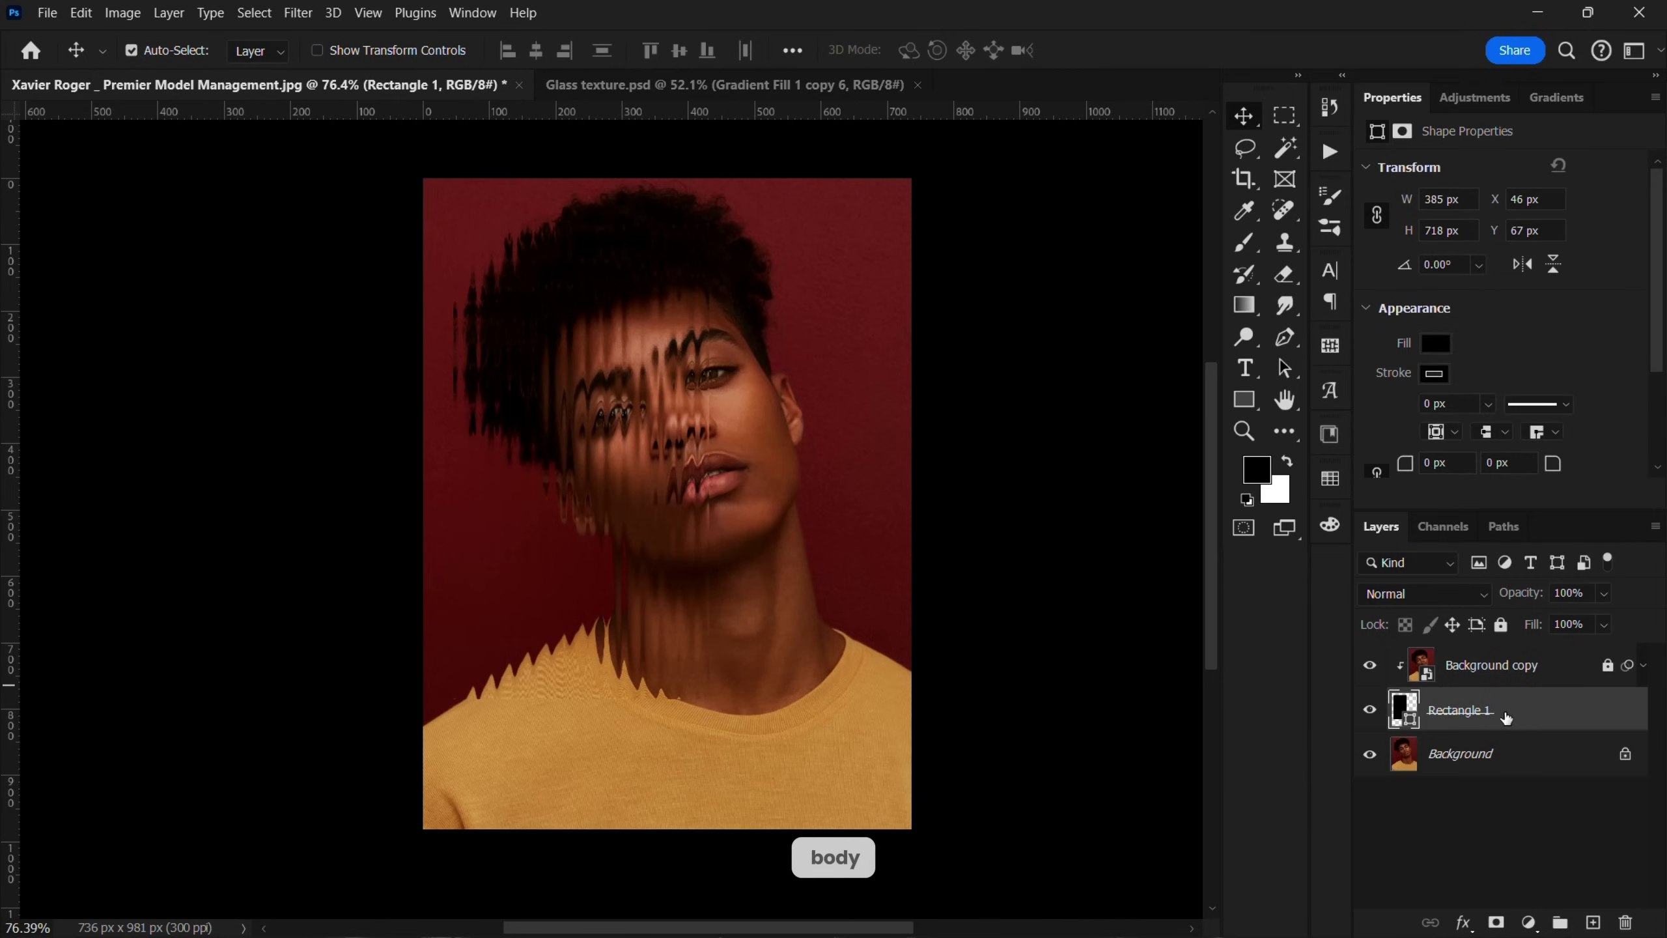
Step: Unlock the Background copy layer and try distortion 4, smoothness 3 and scaling 73% in its Glass filter
{"action": "left_click", "coordinate": [1641, 667]}
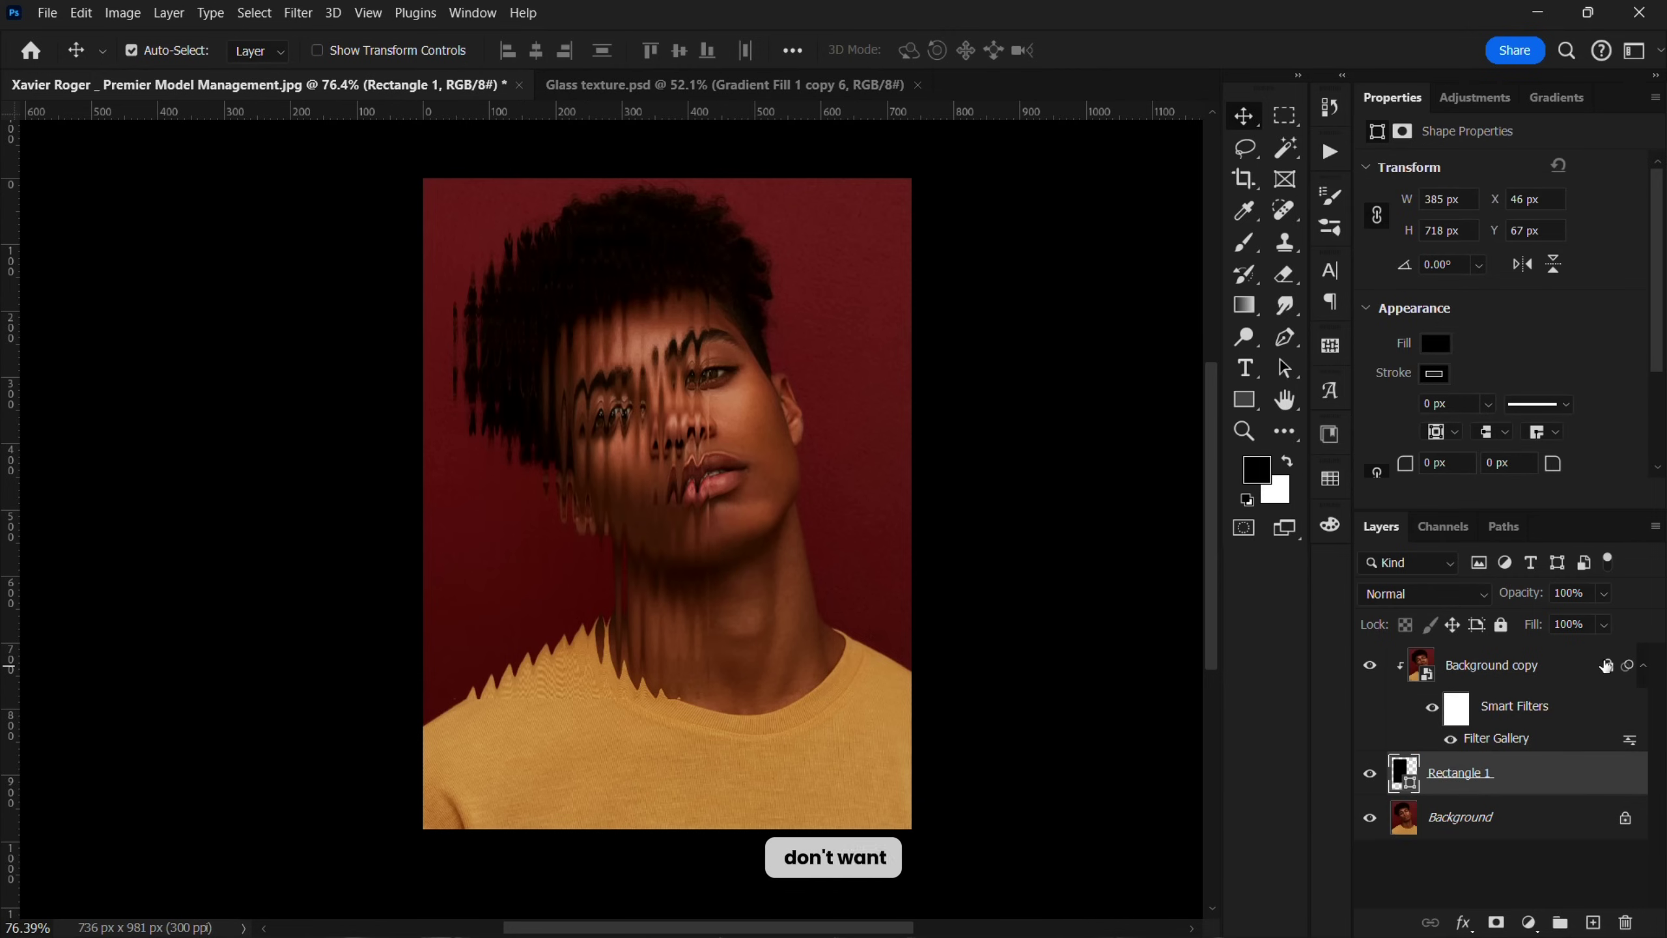
{"action": "left_click", "coordinate": [1601, 666]}
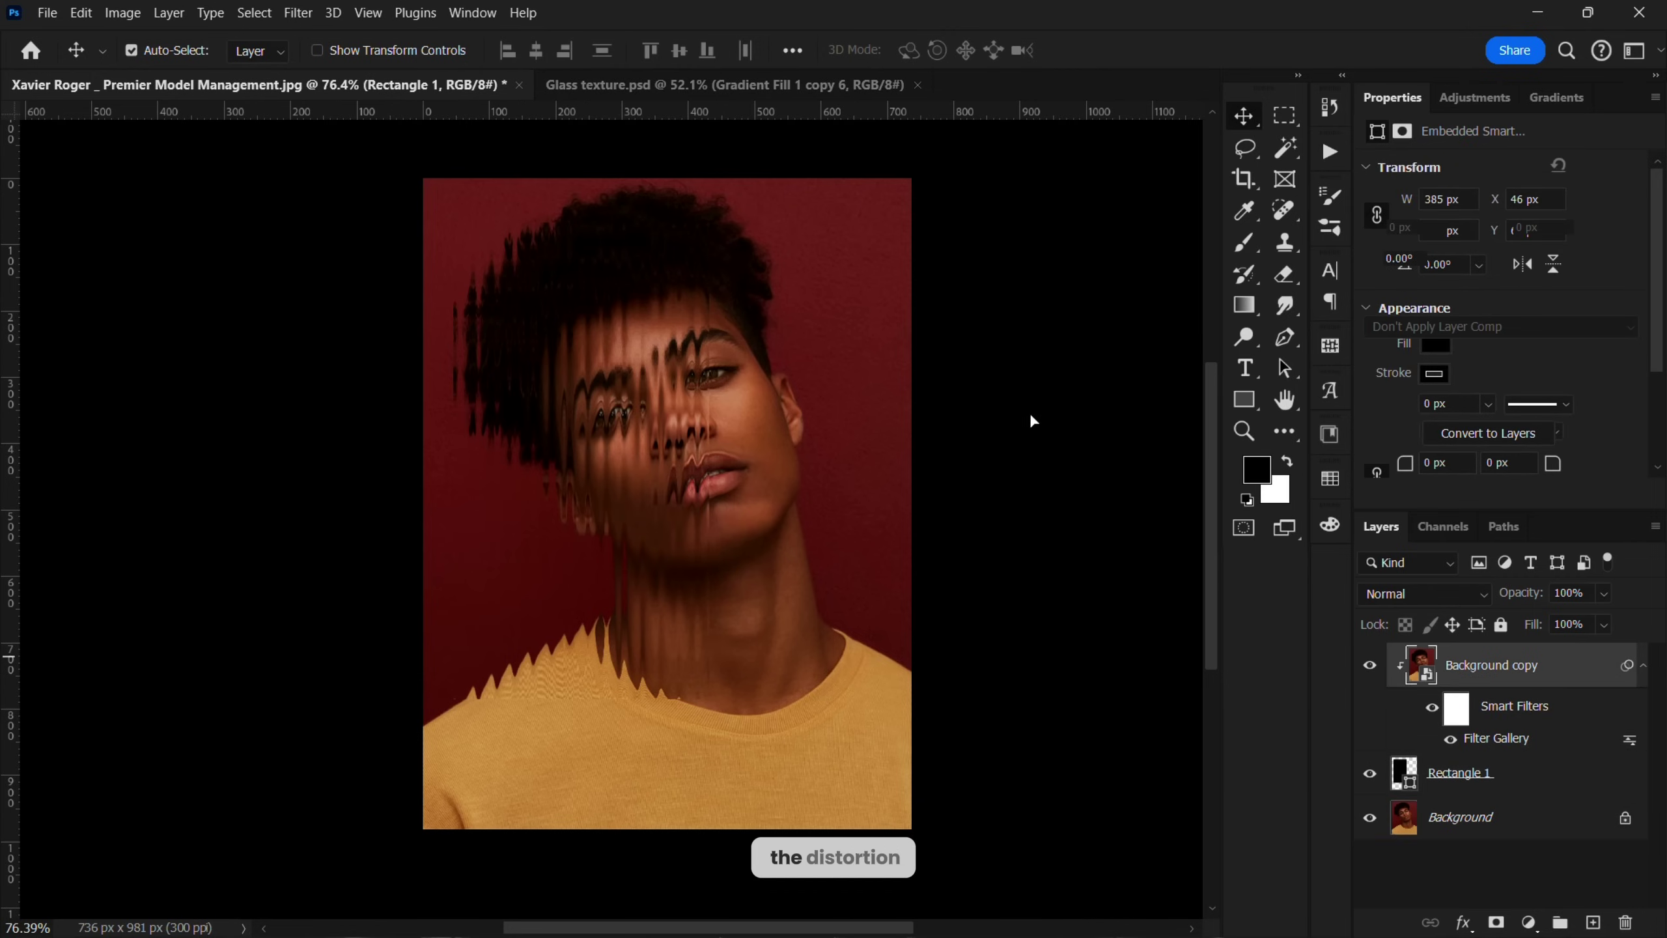
{"action": "key", "text": "ctrl+alt+f"}
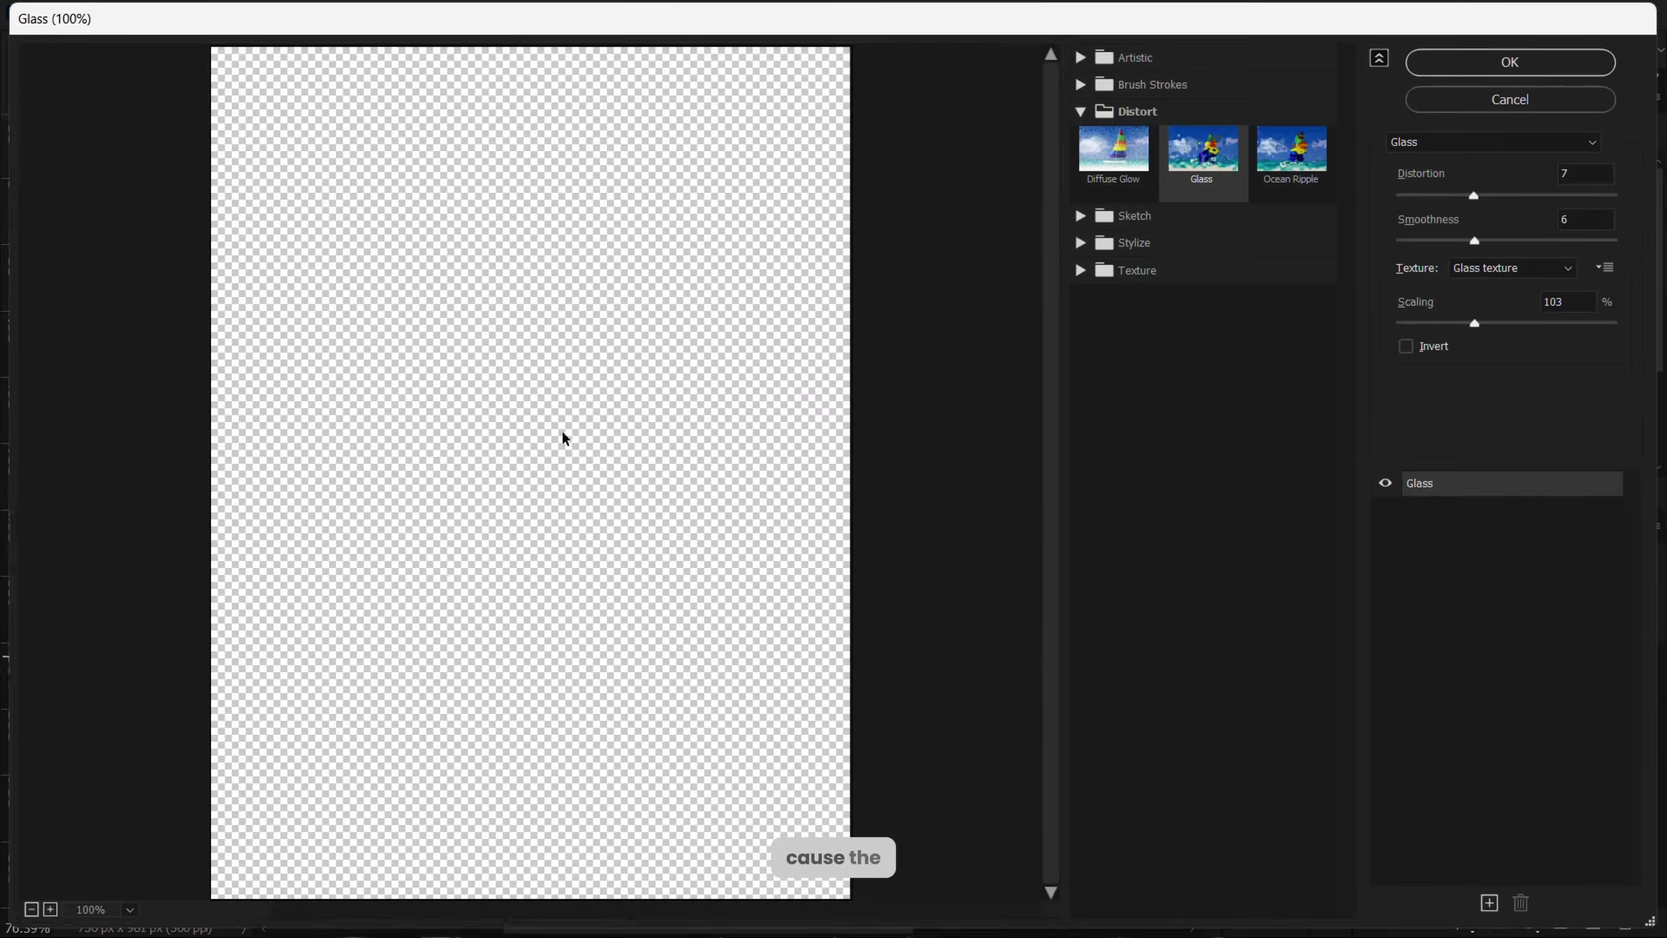
{"action": "mouse_move", "coordinate": [1429, 196]}
{"action": "left_mouse_down"}
{"action": "mouse_move", "coordinate": [1511, 195]}
{"action": "mouse_move", "coordinate": [1436, 196]}
{"action": "left_mouse_up"}
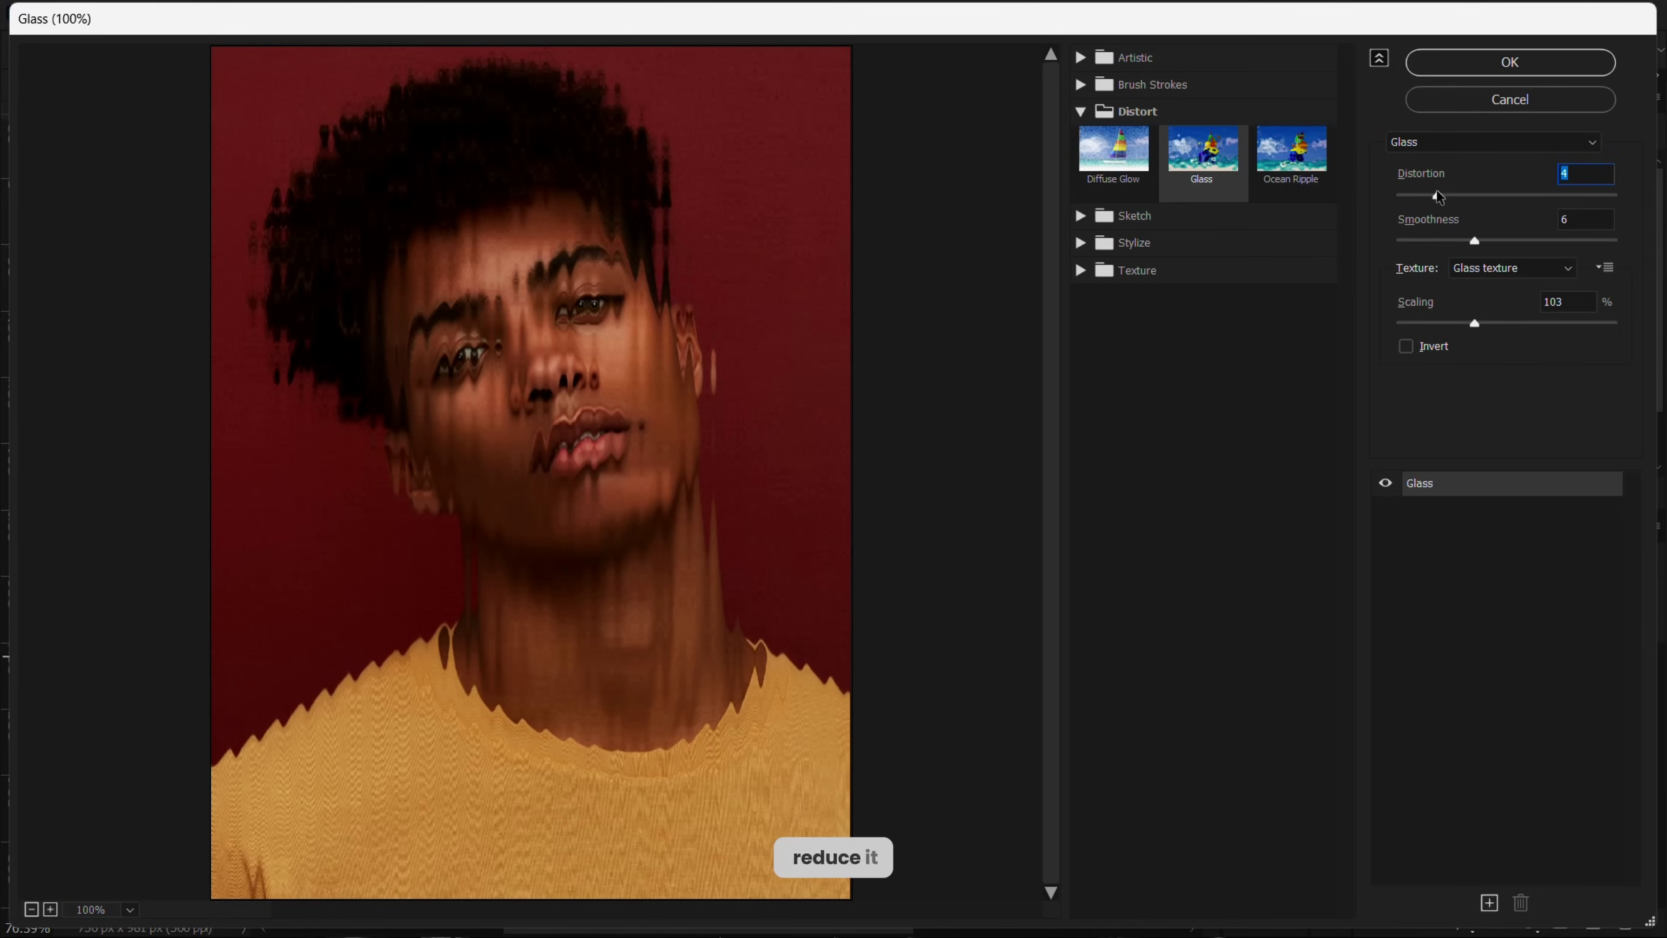
{"action": "left_click_drag", "start_coordinate": [1480, 320], "coordinate": [1438, 339]}
{"action": "left_click_drag", "start_coordinate": [1412, 237], "coordinate": [1427, 241]}
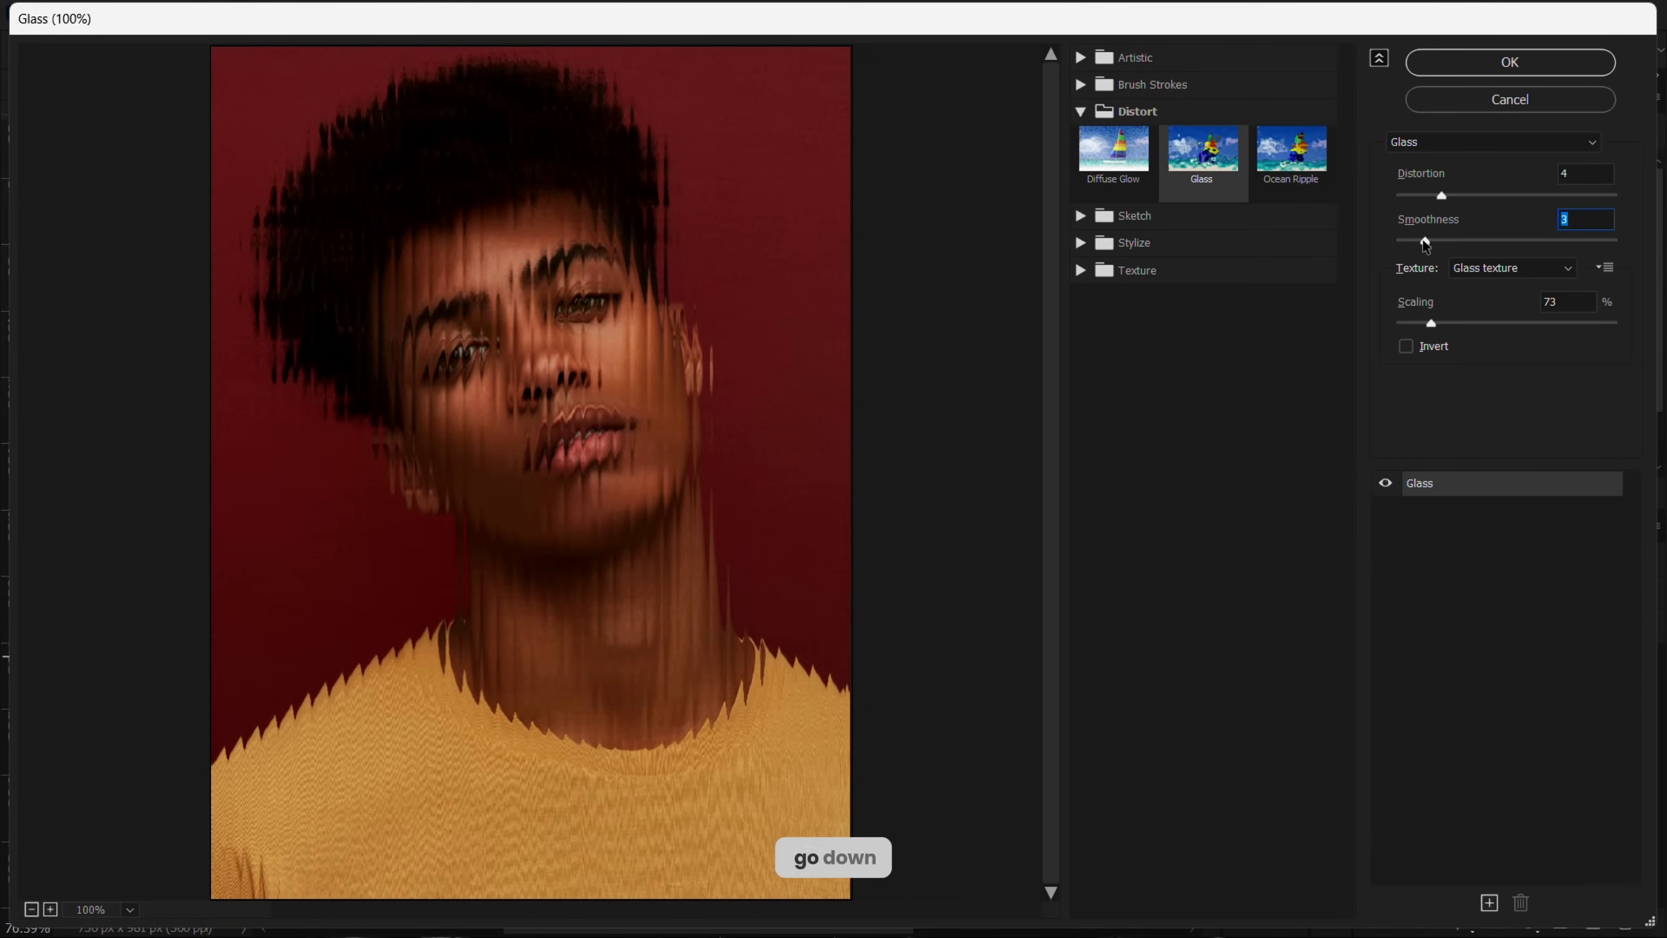
{"action": "left_click", "coordinate": [1490, 61]}
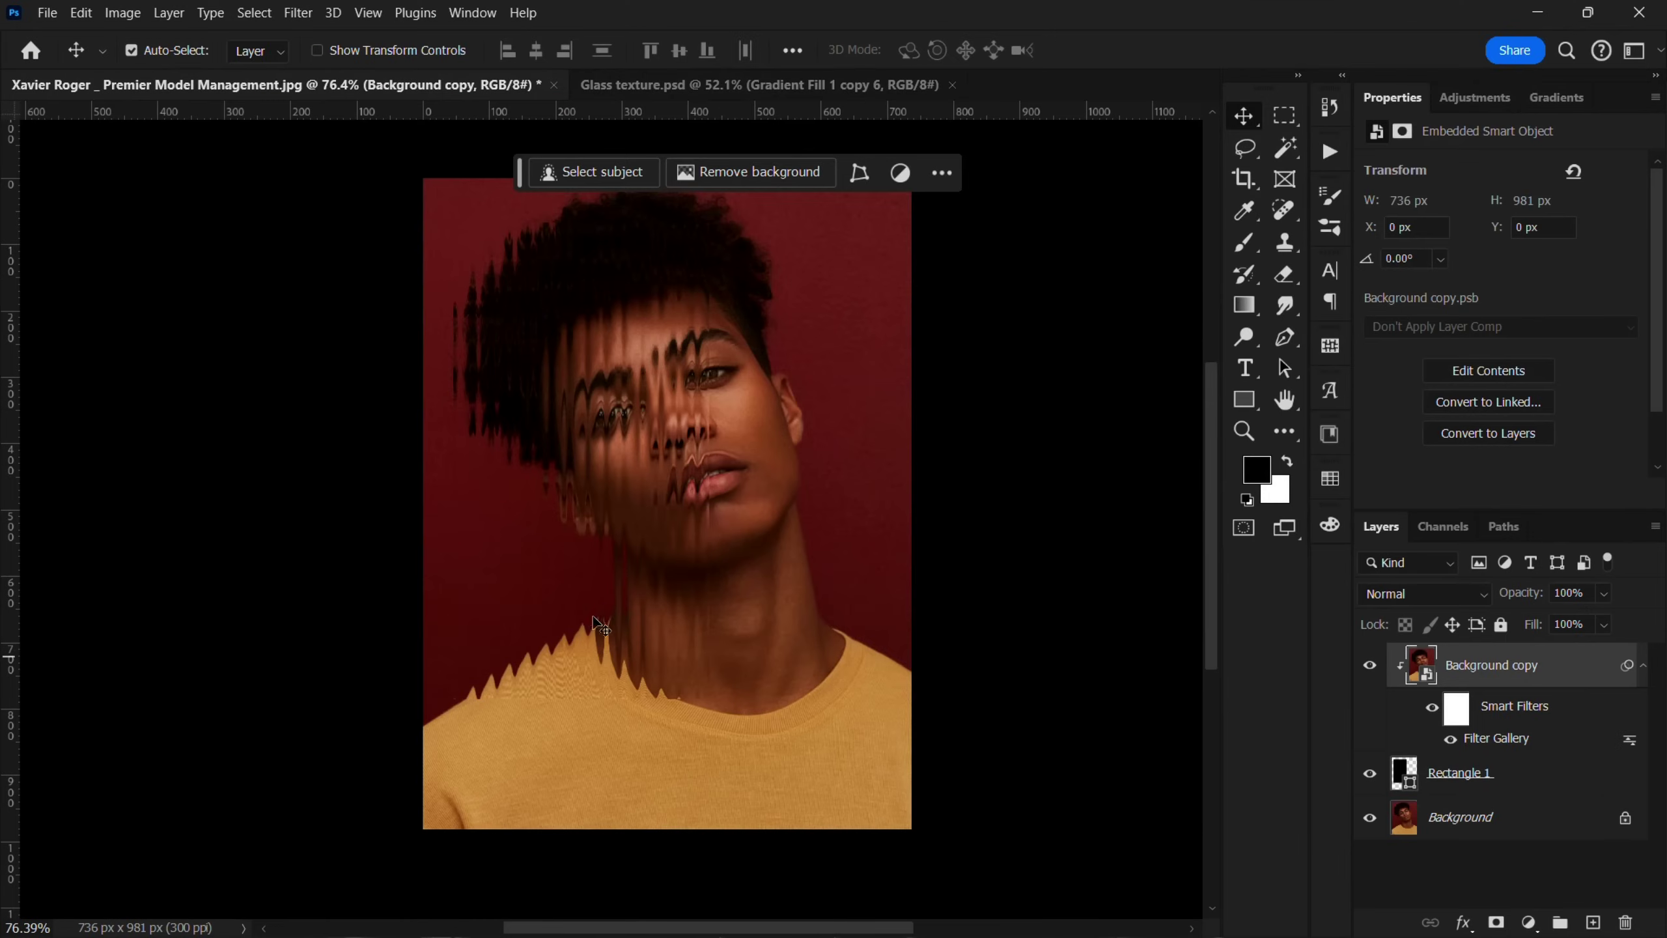
Step: Relock the Background copy layer and move the Rectangle 1 shape over the portrait's right side, to about X 410 px, Y 42 px
{"action": "left_click_drag", "start_coordinate": [657, 558], "coordinate": [942, 629]}
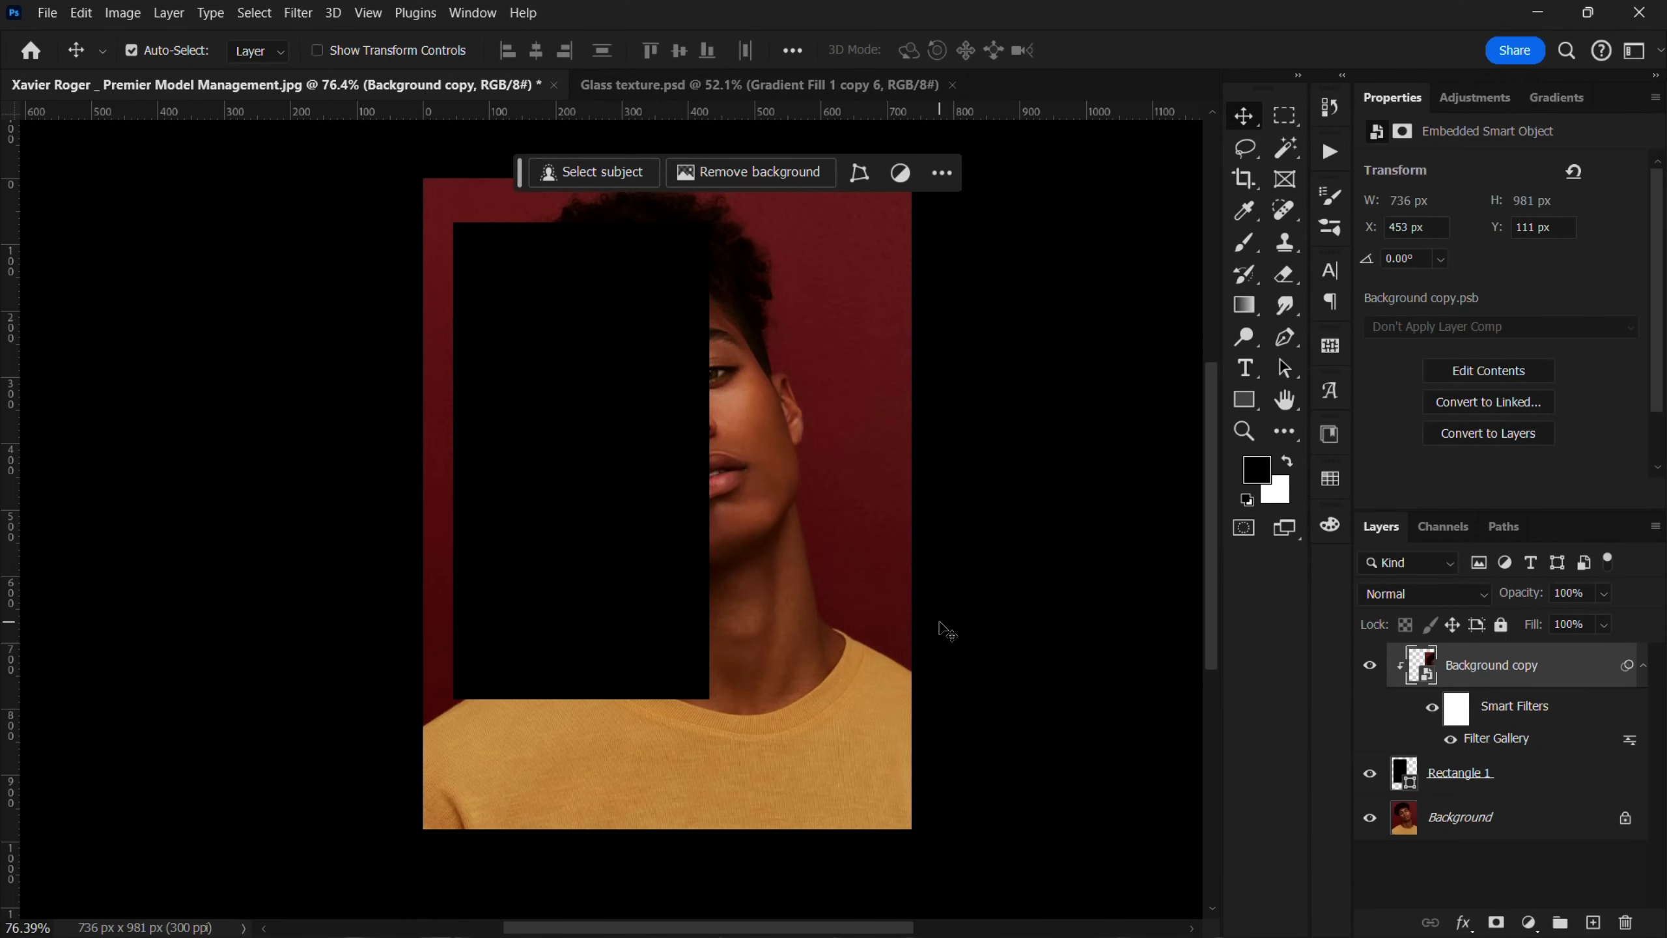
{"action": "key", "text": "ctrl+z"}
{"action": "left_click", "coordinate": [1501, 624]}
{"action": "left_click_drag", "start_coordinate": [551, 583], "coordinate": [787, 520]}
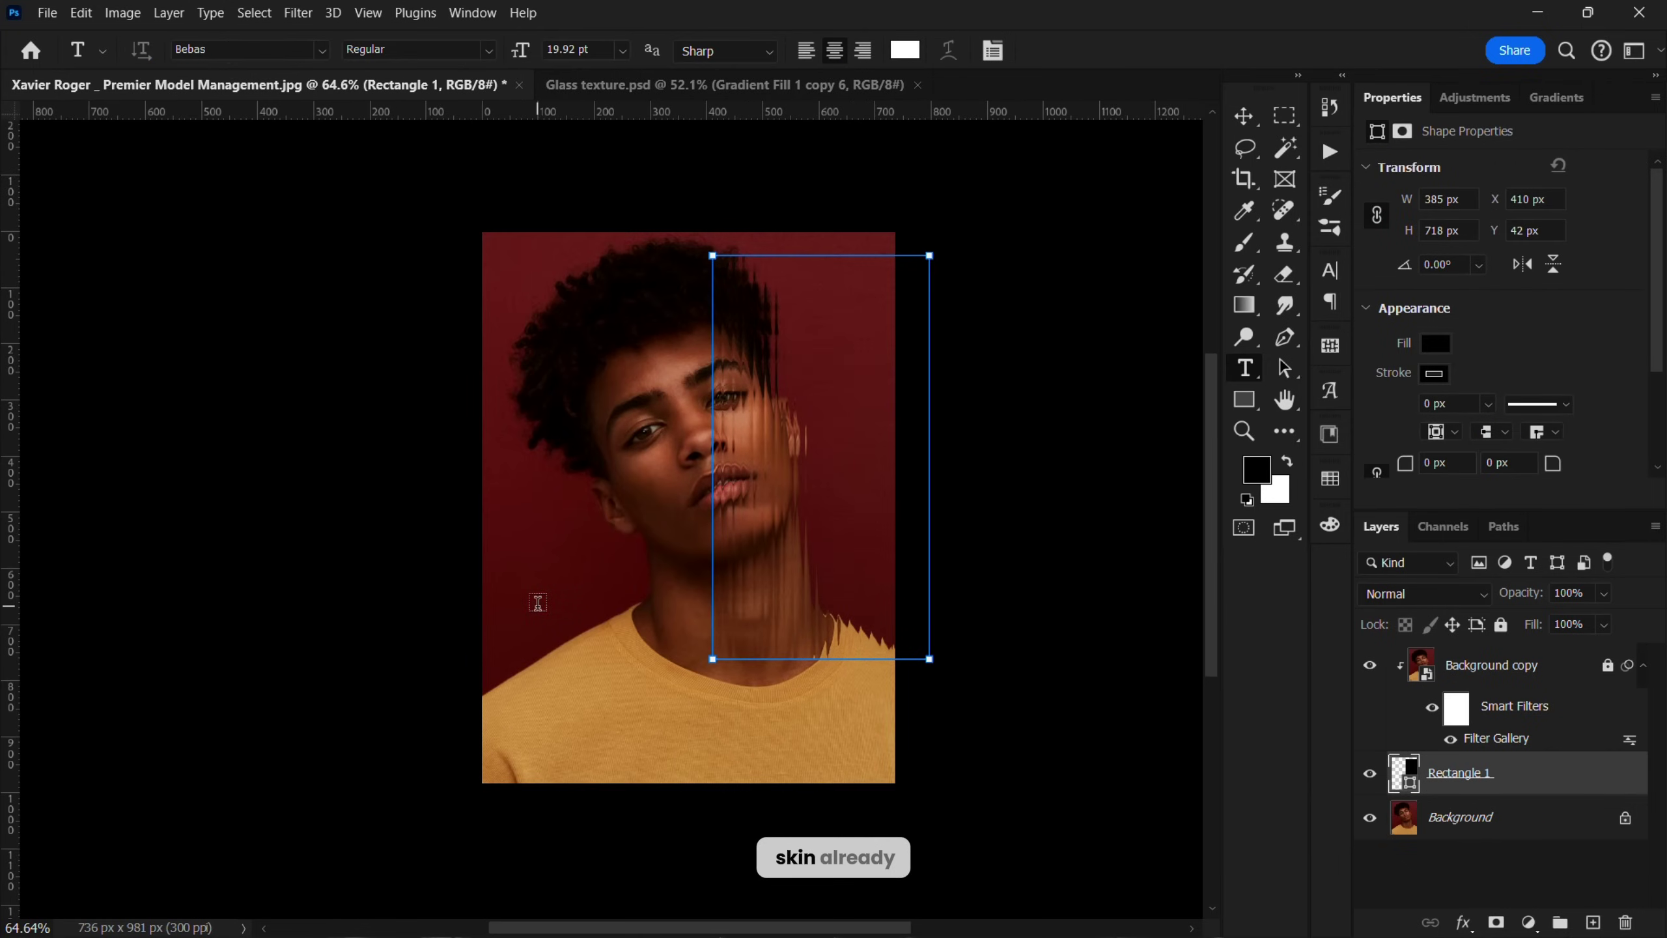
Step: Add the two-line text "Glass Texture" in white Bebas at 19.92 pt over the lower left of the portrait
{"action": "left_click", "coordinate": [537, 602]}
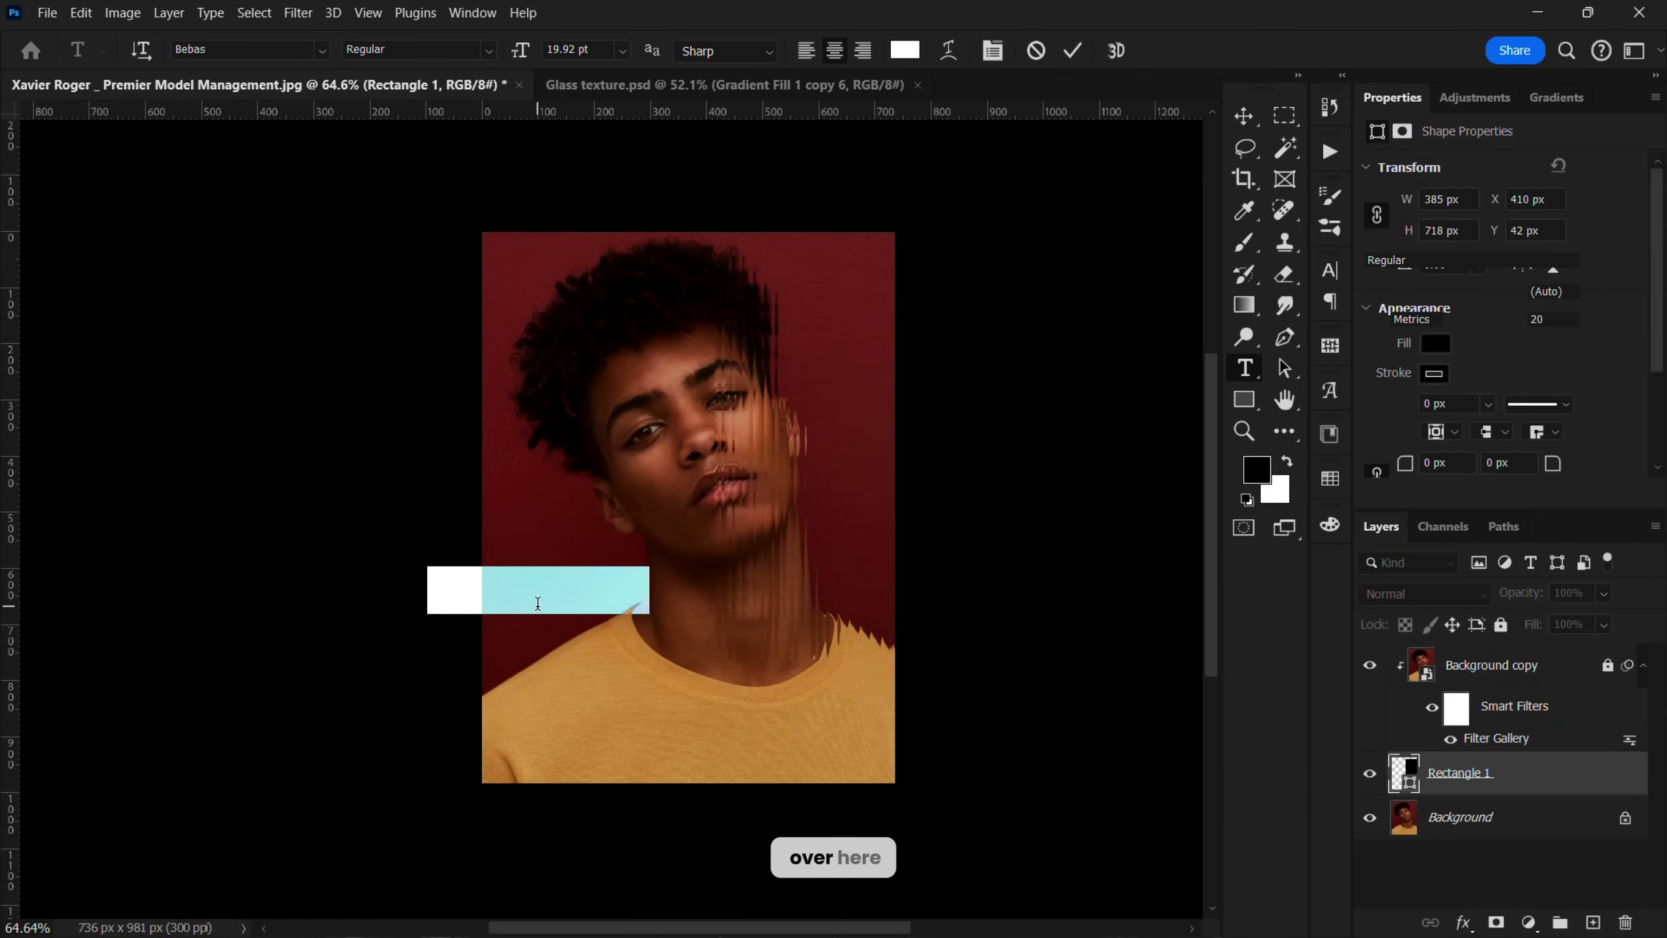
{"action": "key", "text": "BackSpace"}
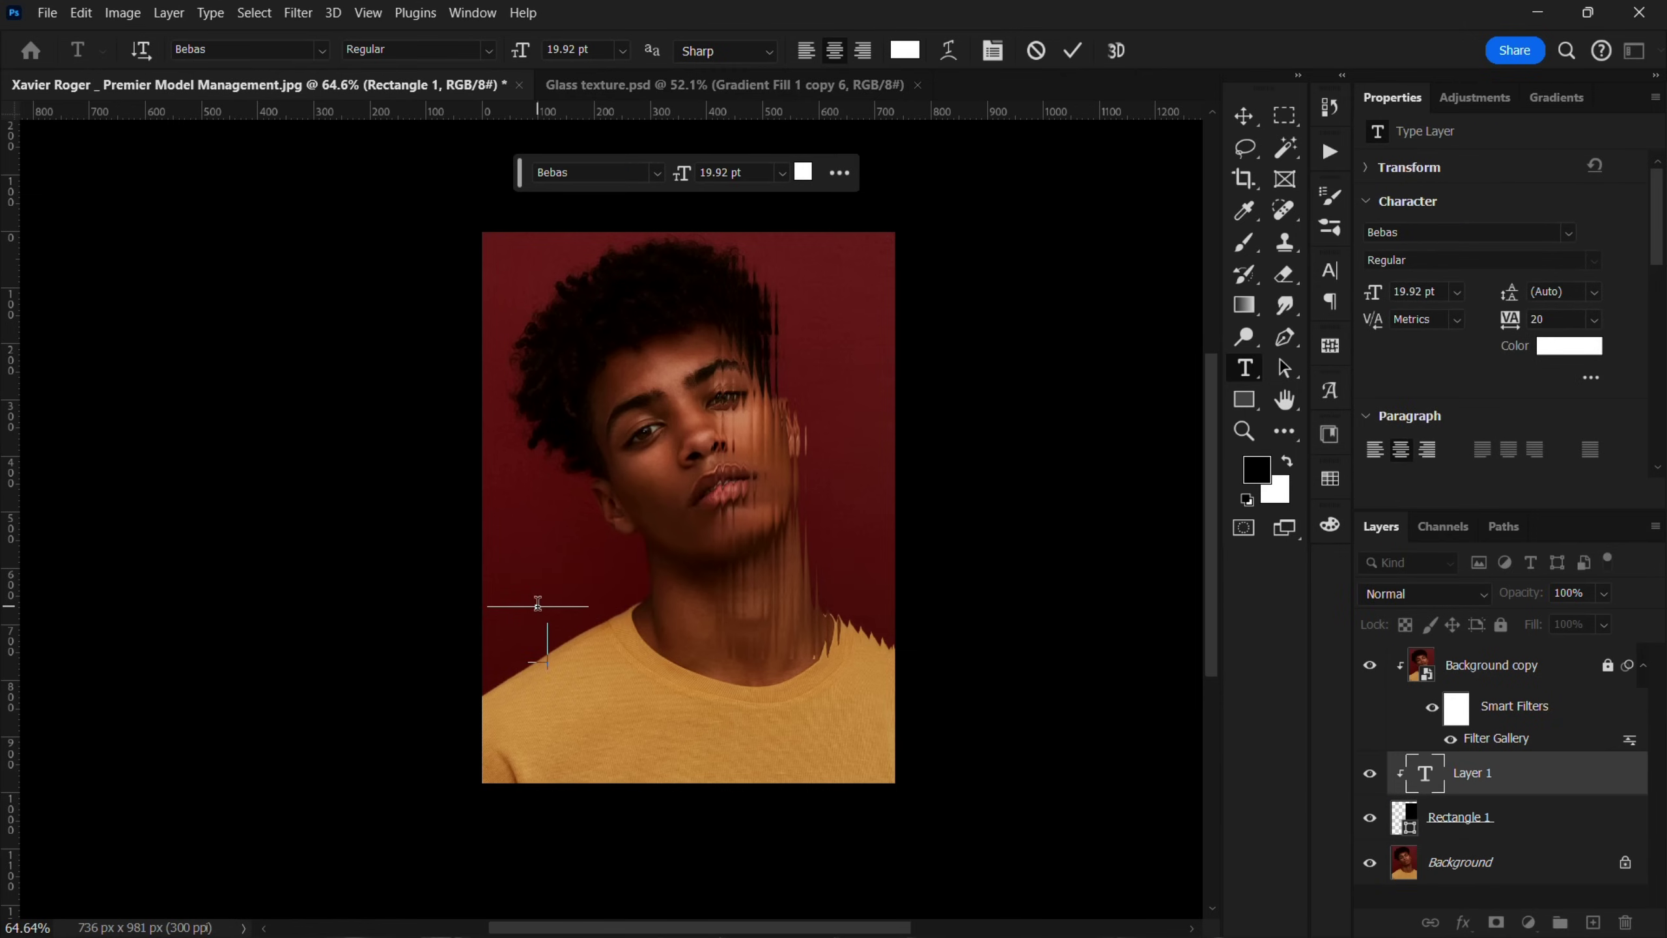
{"action": "type", "text": "e"}
{"action": "key", "text": "ctrl+a"}
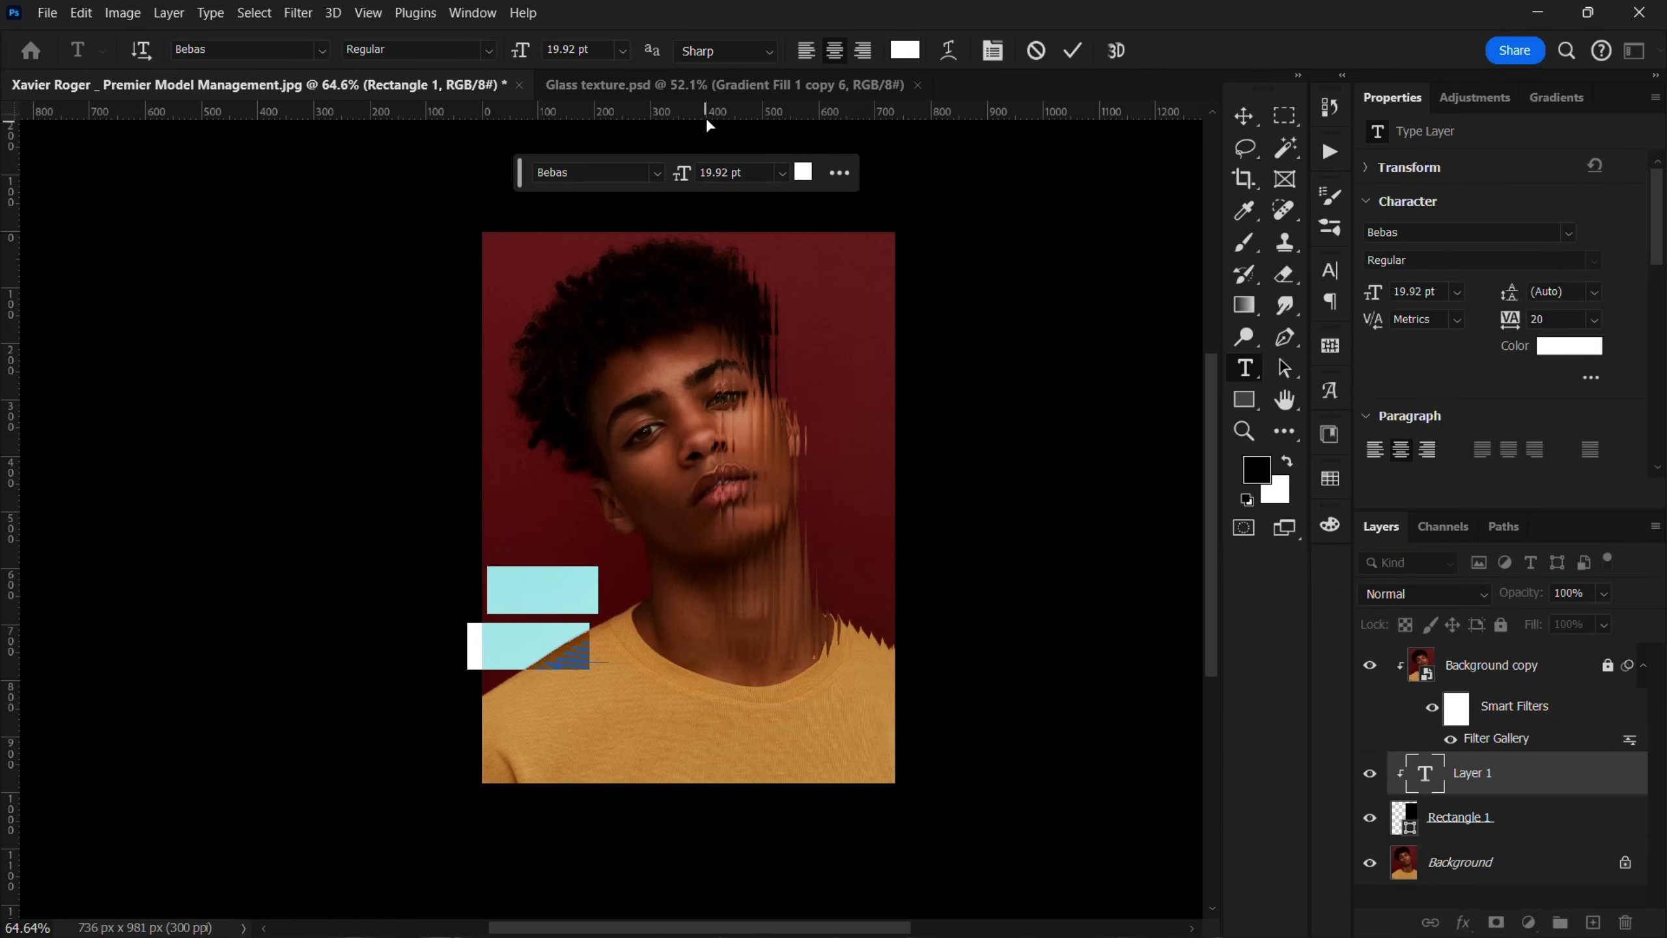
{"action": "left_click", "coordinate": [1074, 51]}
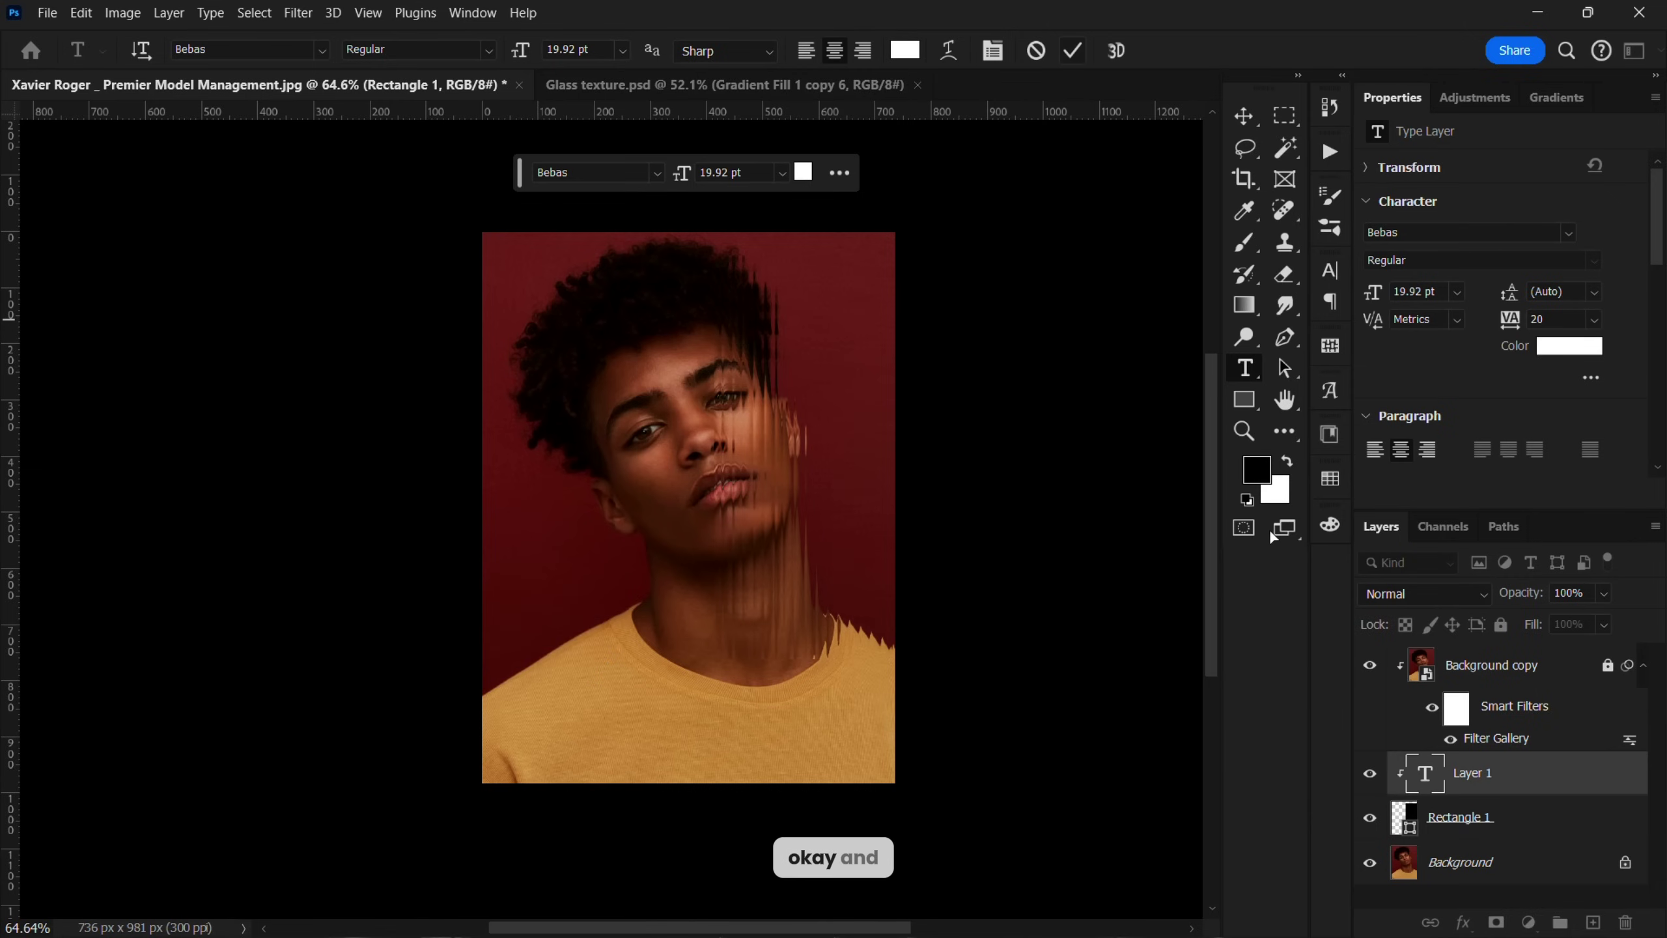
Step: Bring the Glass Texture text layer above Background copy and release its clipping mask
{"action": "key", "text": "ctrl+]"}
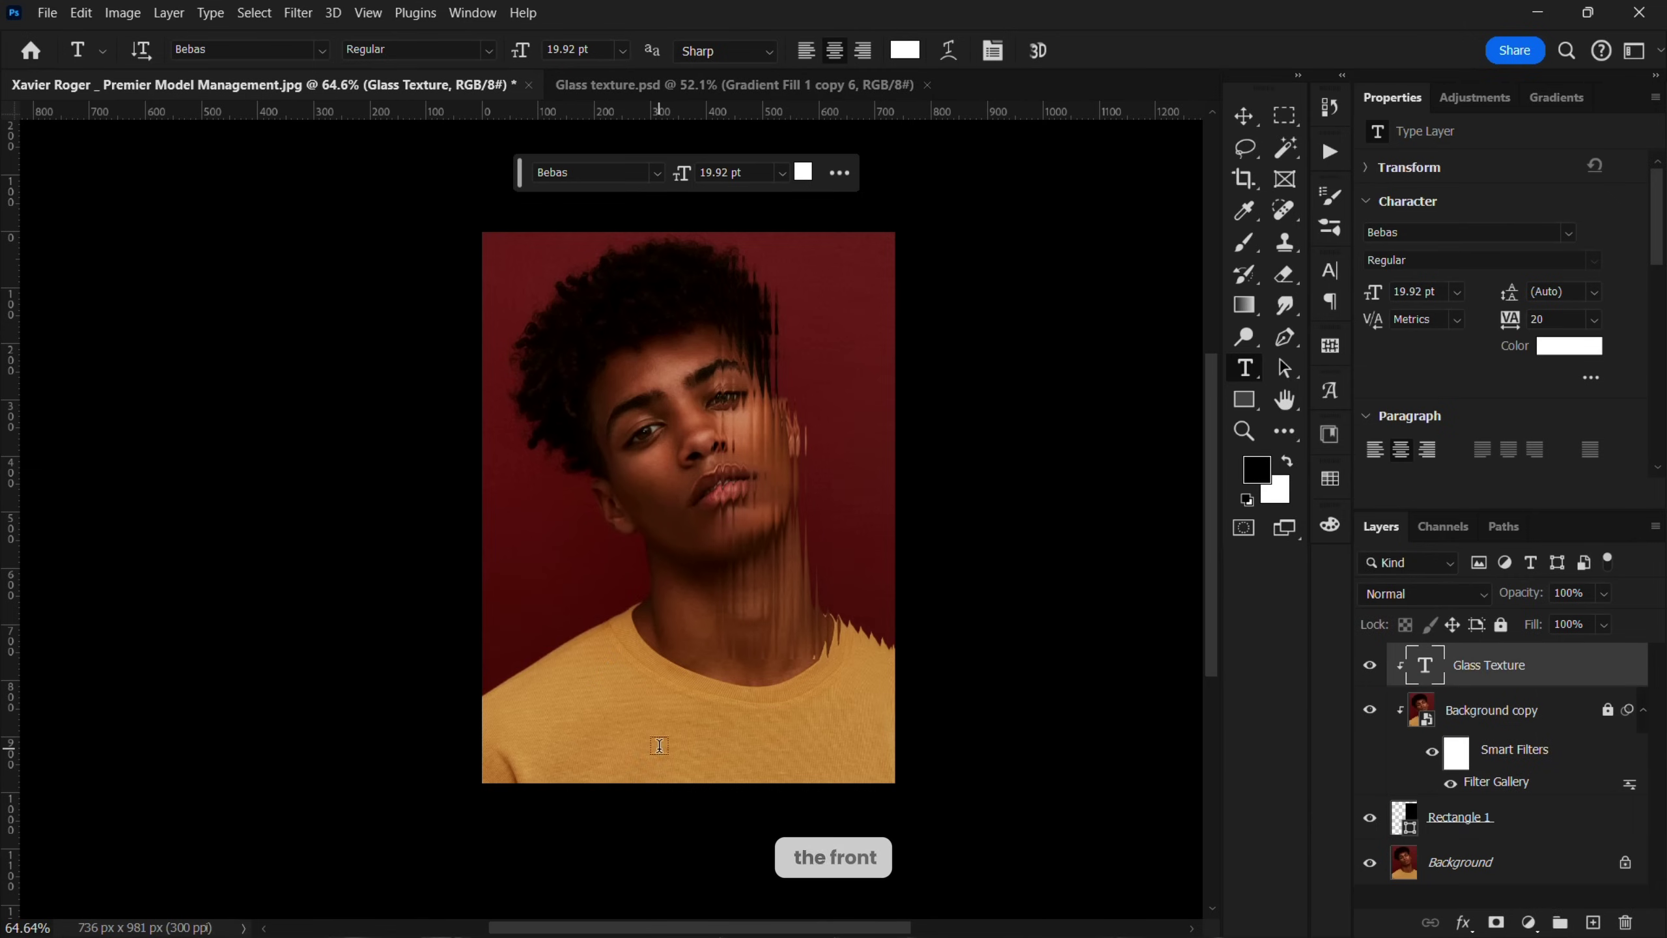
{"action": "key", "text": "v"}
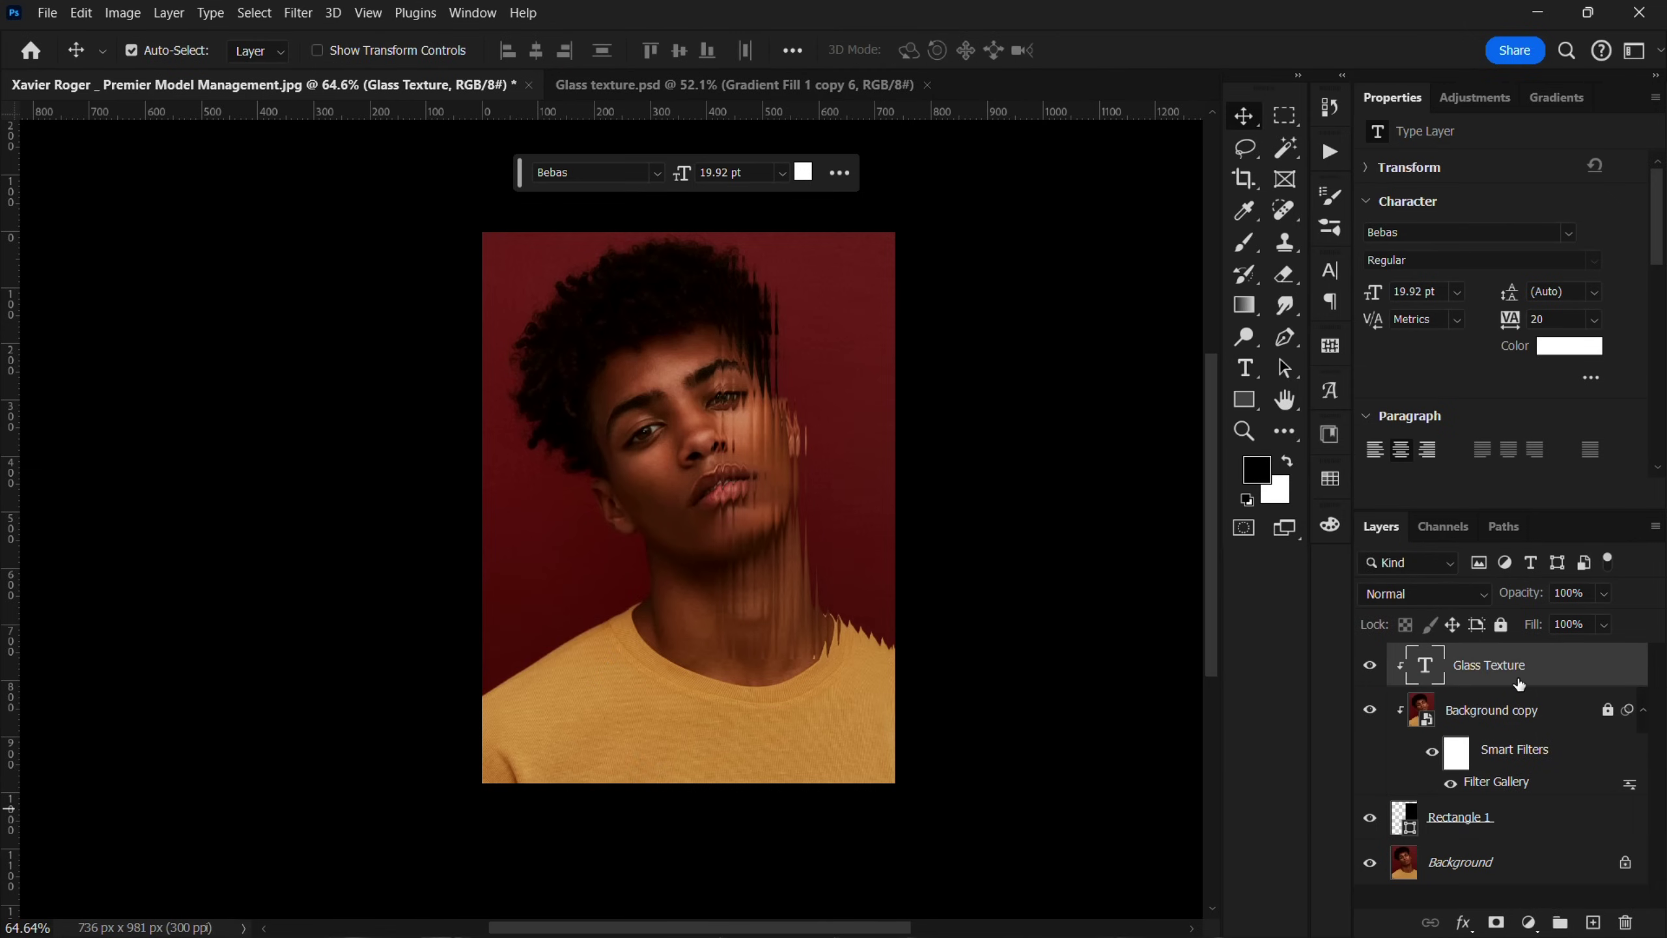
{"action": "key", "text": "ctrl+alt+g"}
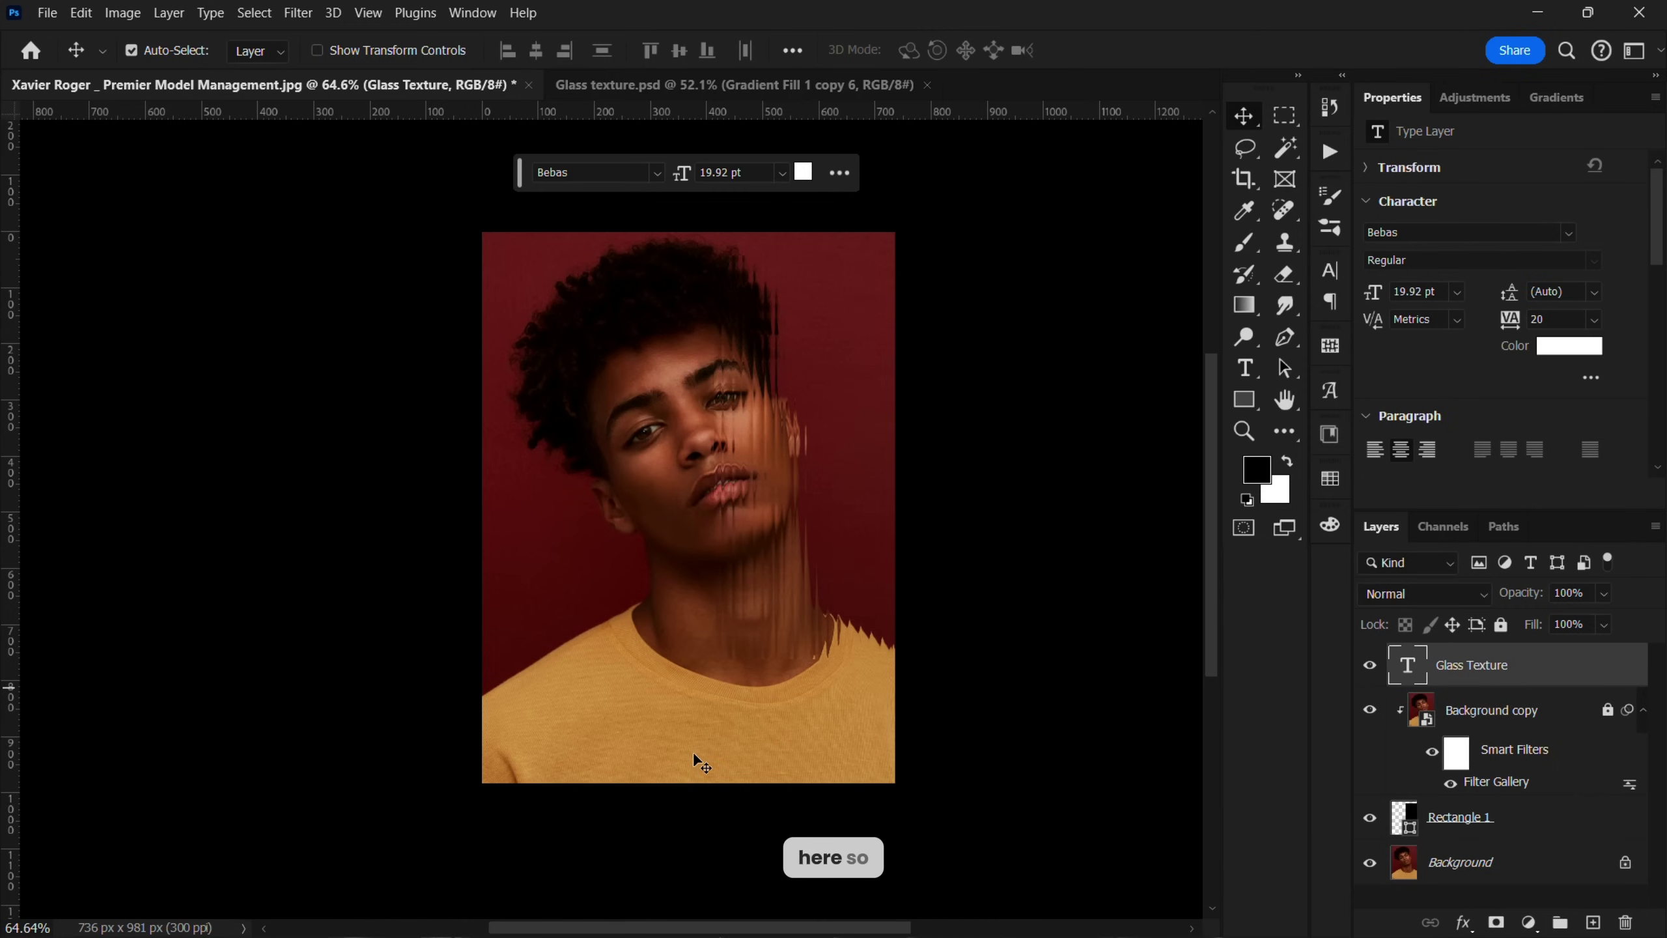
Step: Move the Glass Texture text inward so it sits fully inside the canvas, across the neck and shirt collar
{"action": "scroll", "coordinate": [693, 751], "scroll_direction": "up", "scroll_amount": 3}
{"action": "key", "text": "ctrl+0"}
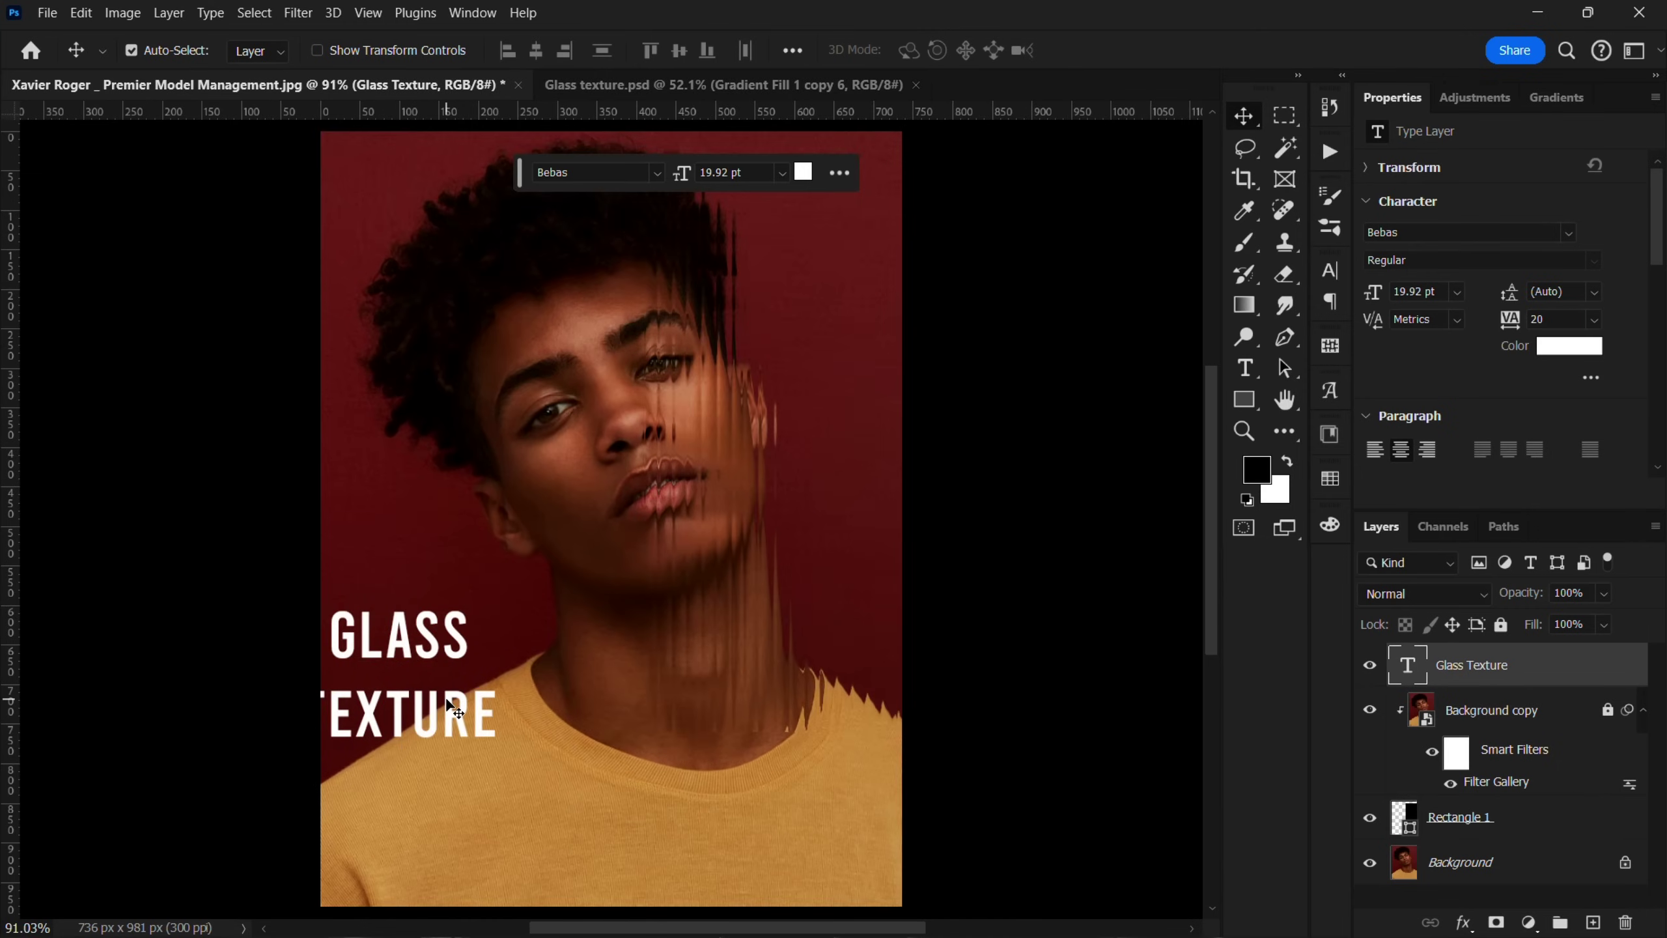
{"action": "left_click_drag", "start_coordinate": [446, 700], "coordinate": [546, 757]}
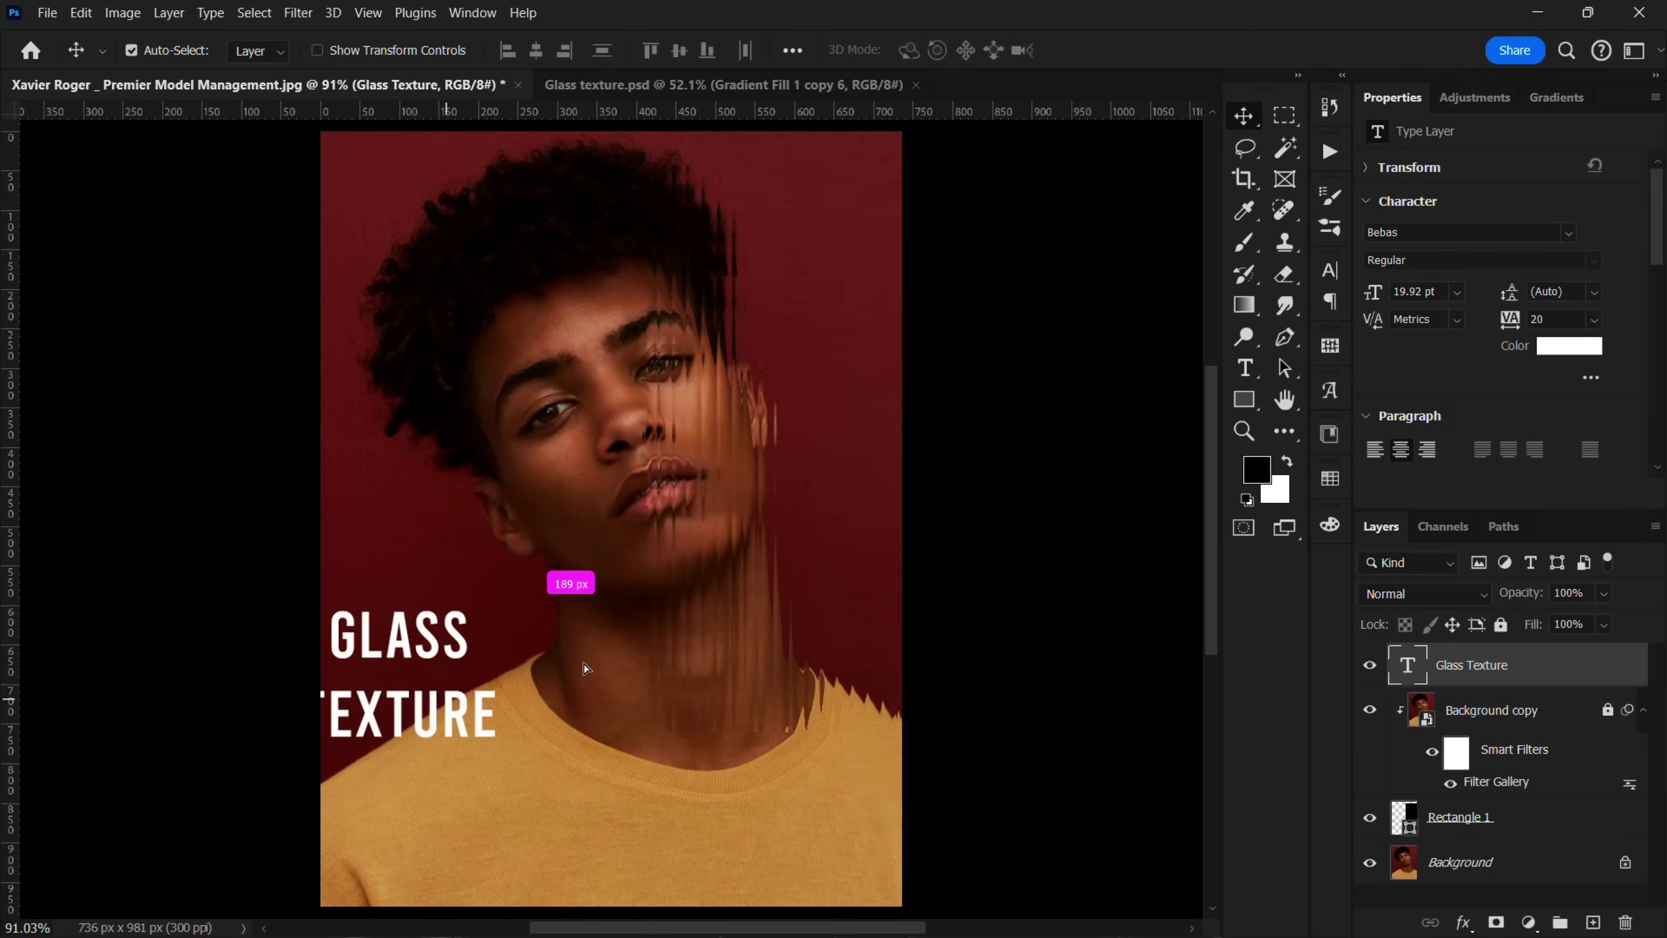
{"action": "left_click_drag", "start_coordinate": [446, 700], "coordinate": [584, 665]}
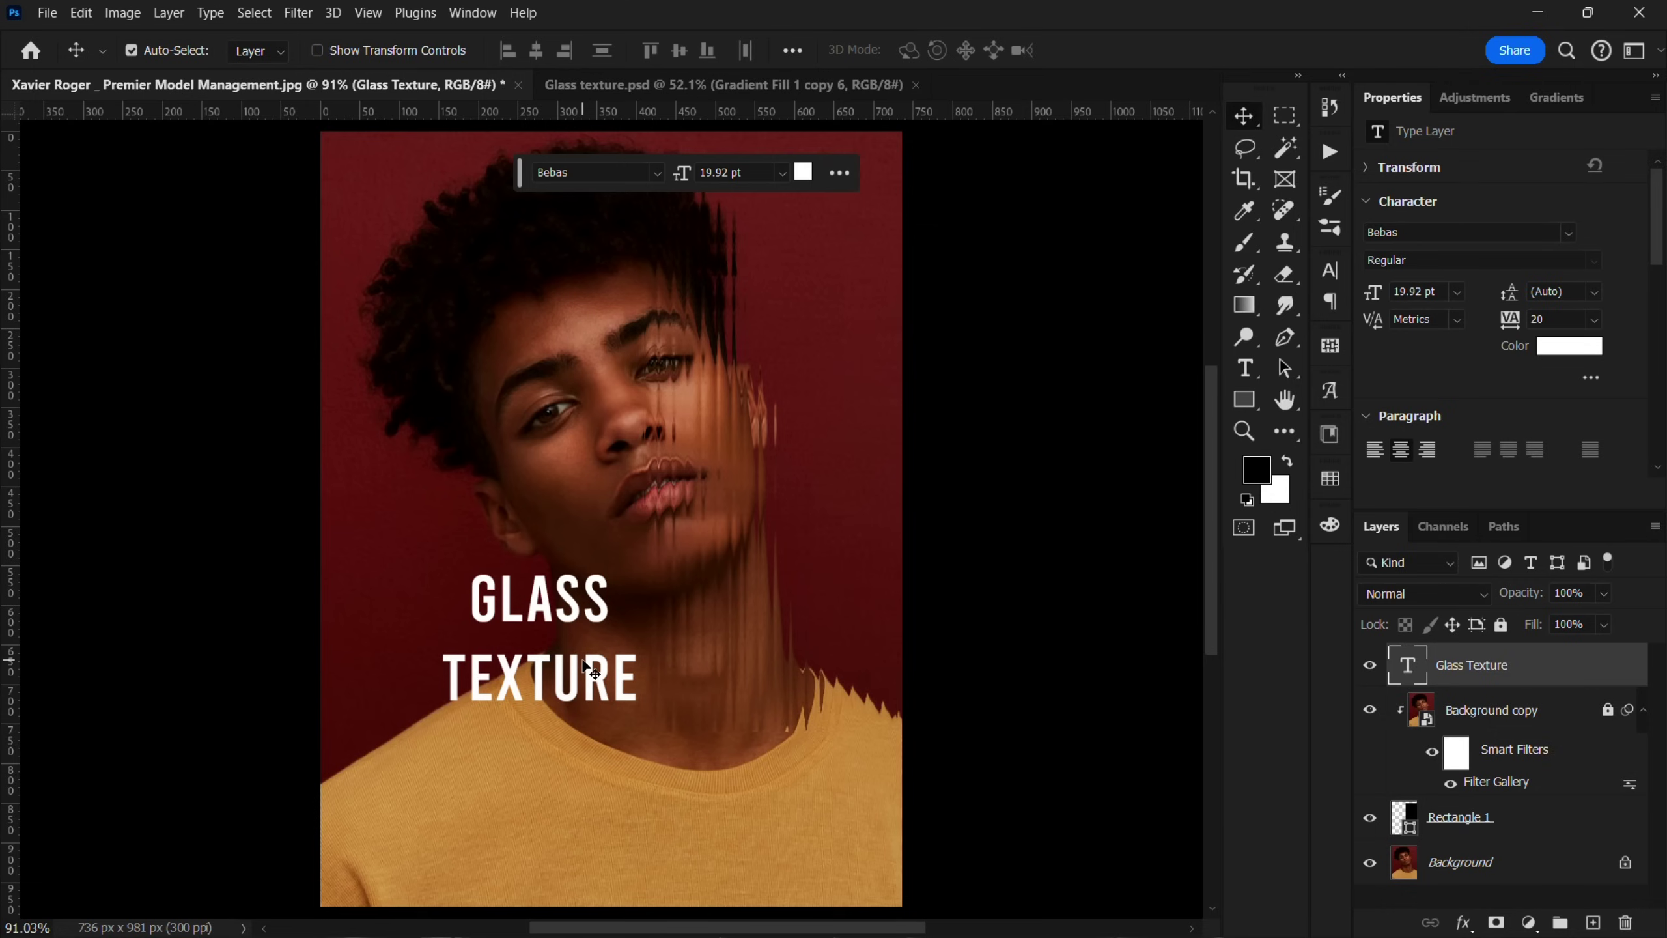
Step: Select all of the Glass Texture text and try the Sharp Grotesk font on it, then return it to Bebas
{"action": "double_click", "coordinate": [582, 658]}
{"action": "left_click", "coordinate": [600, 173]}
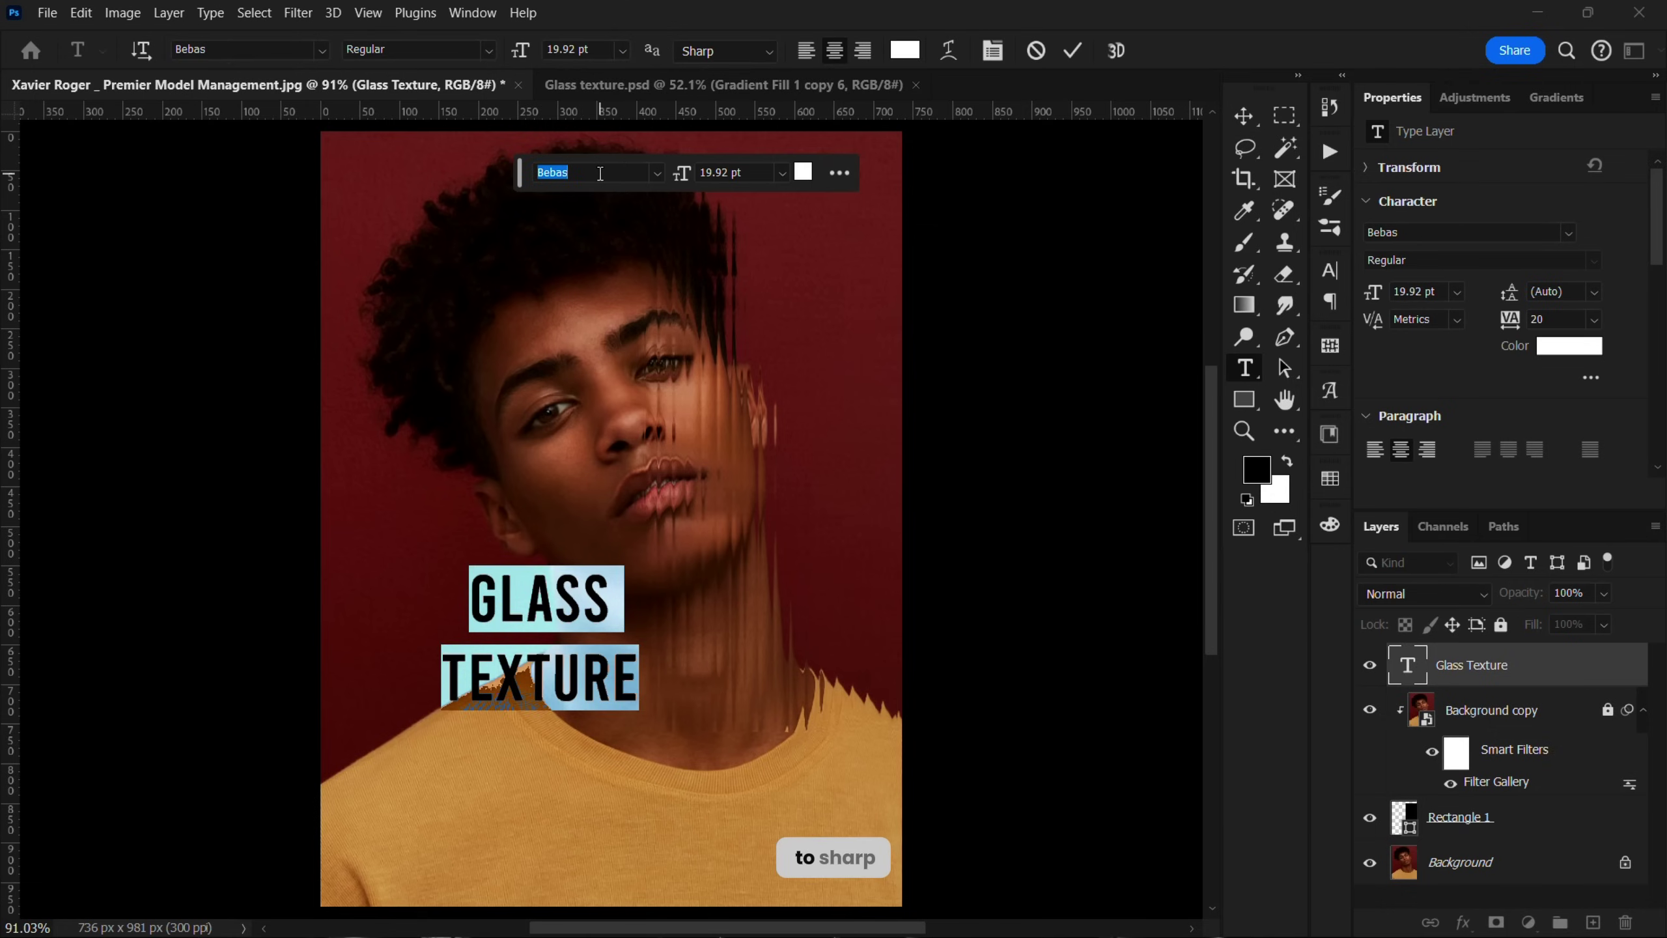
{"action": "type", "text": "s"}
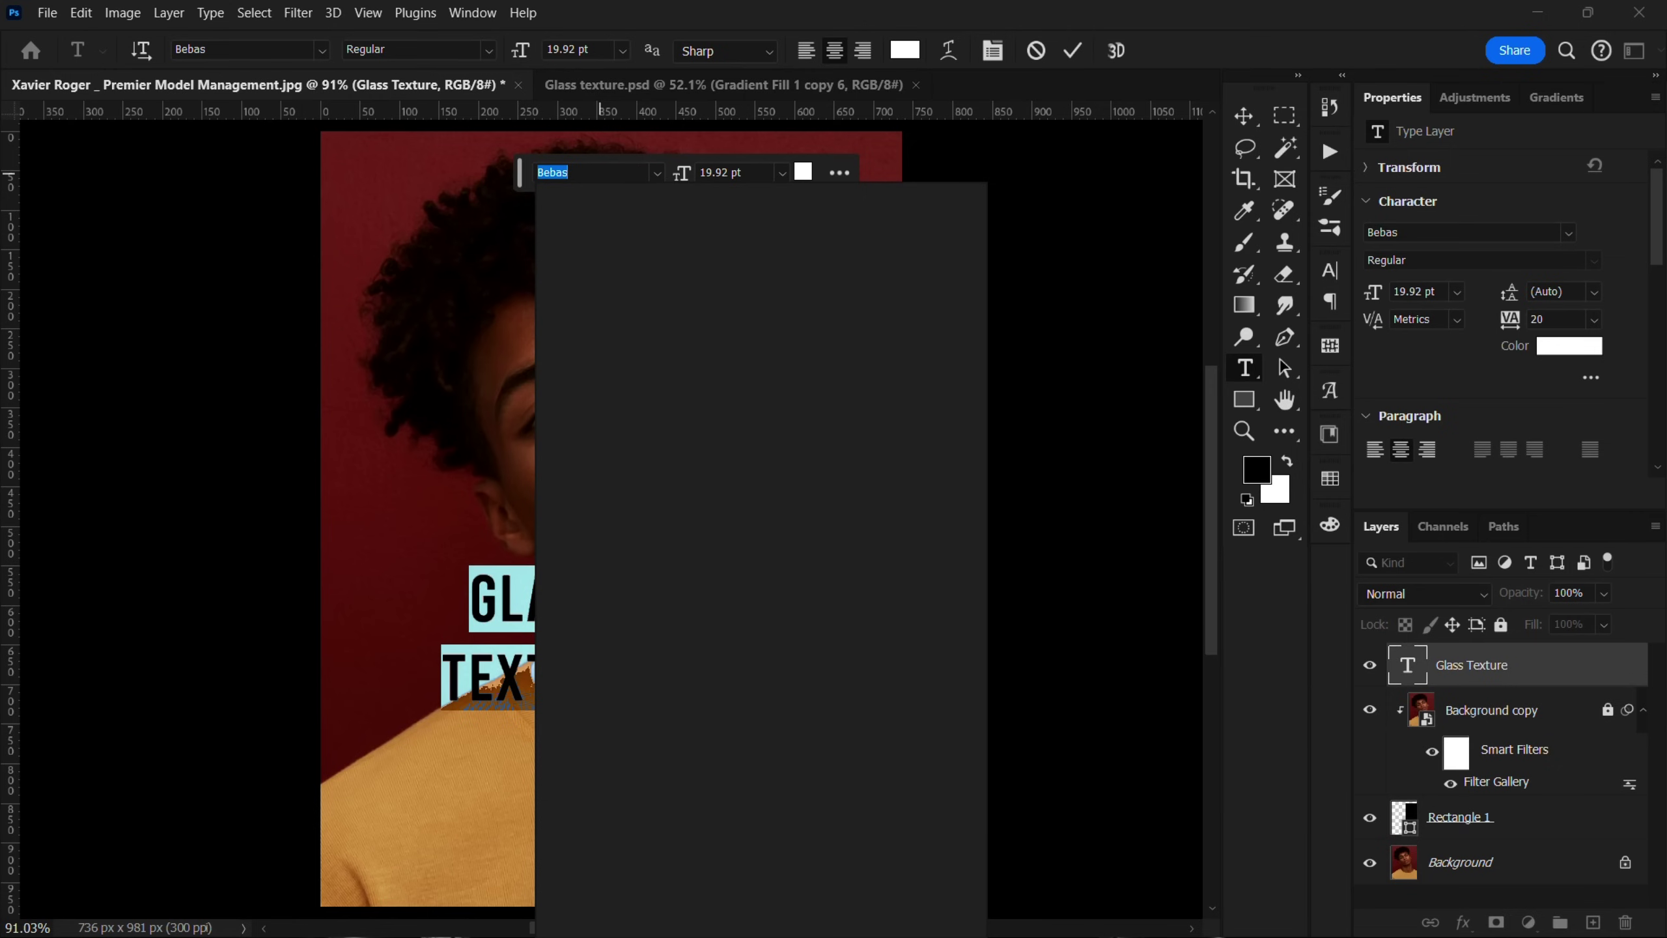
{"action": "type", "text": "harp"}
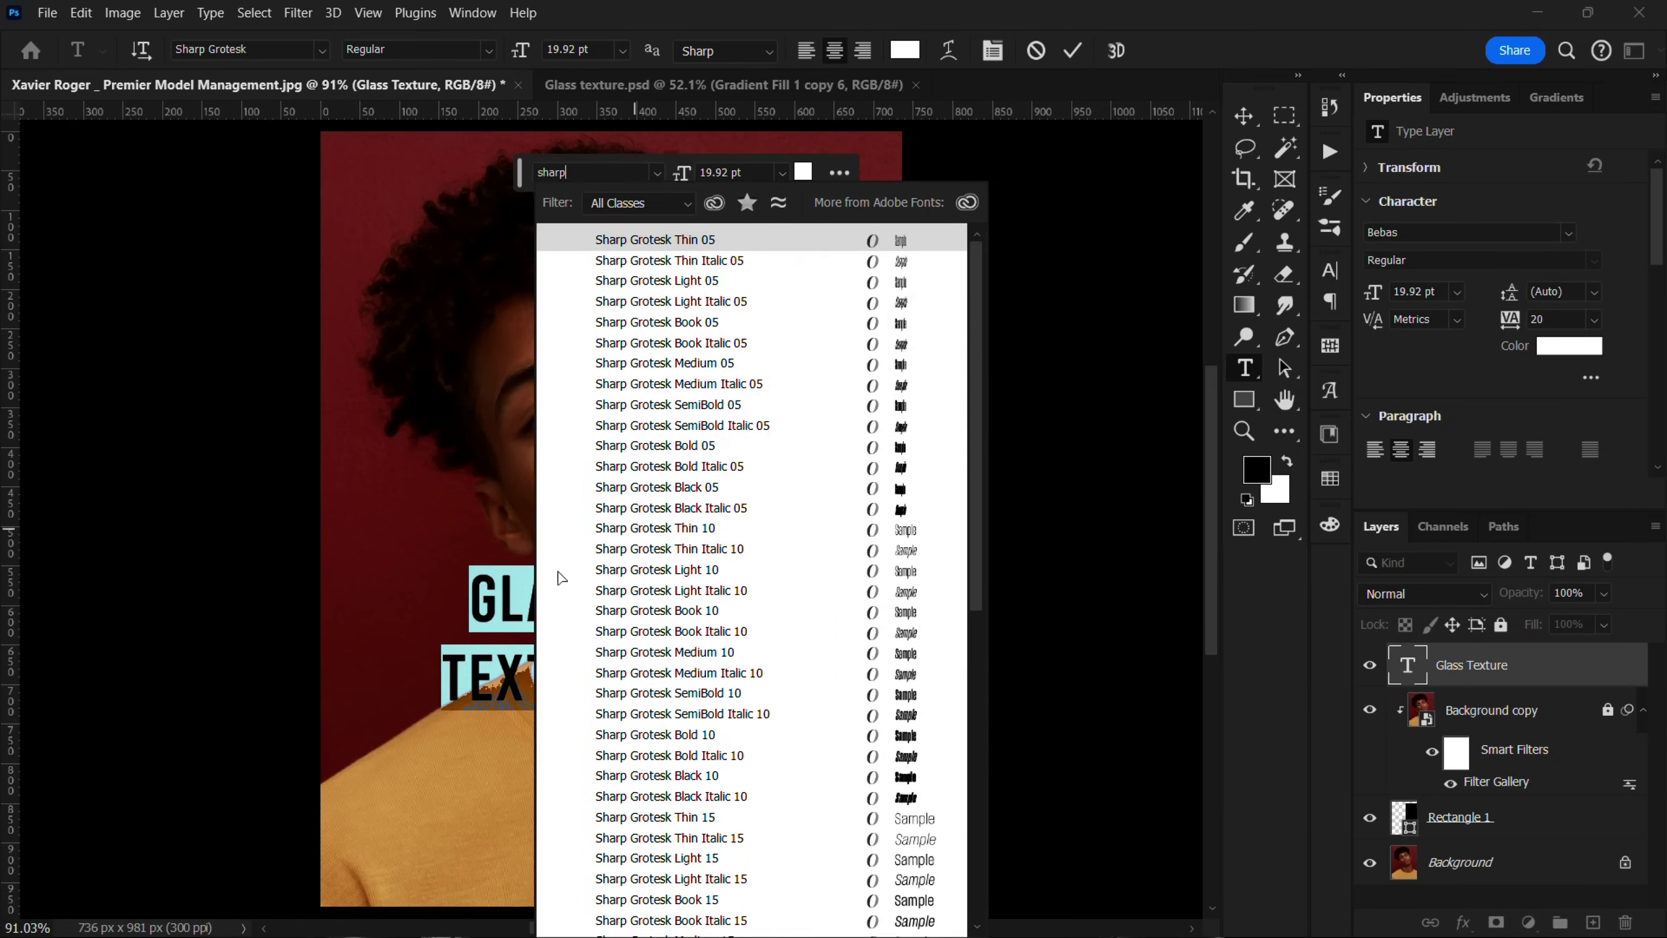
{"action": "left_click", "coordinate": [663, 506]}
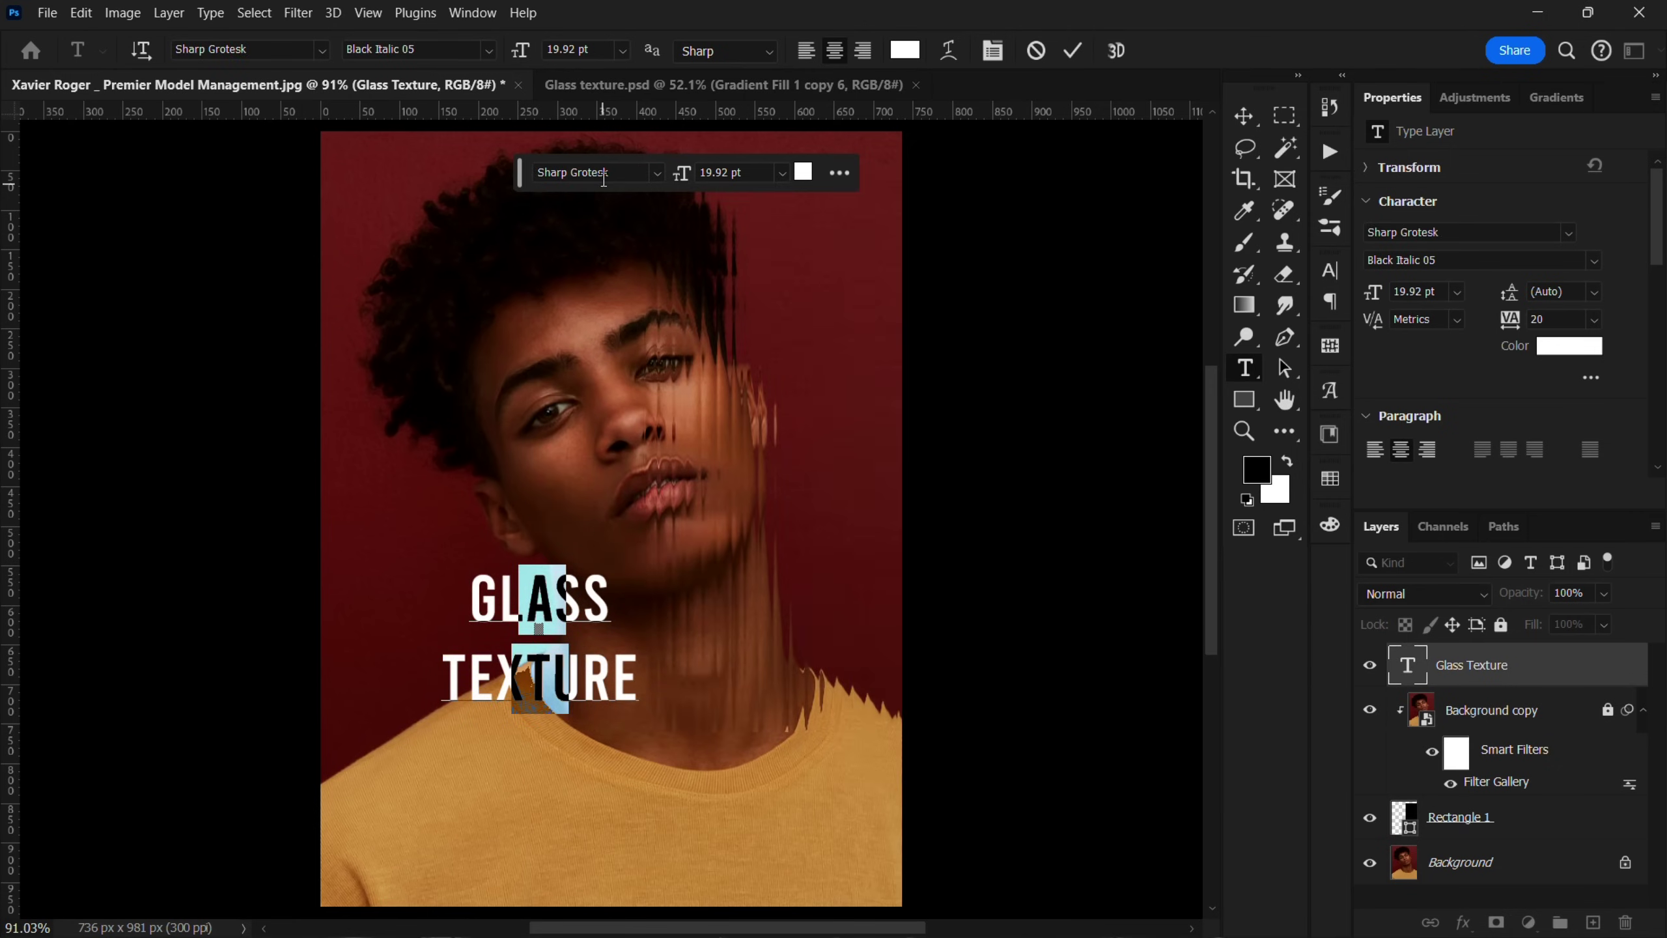
{"action": "left_click", "coordinate": [655, 172]}
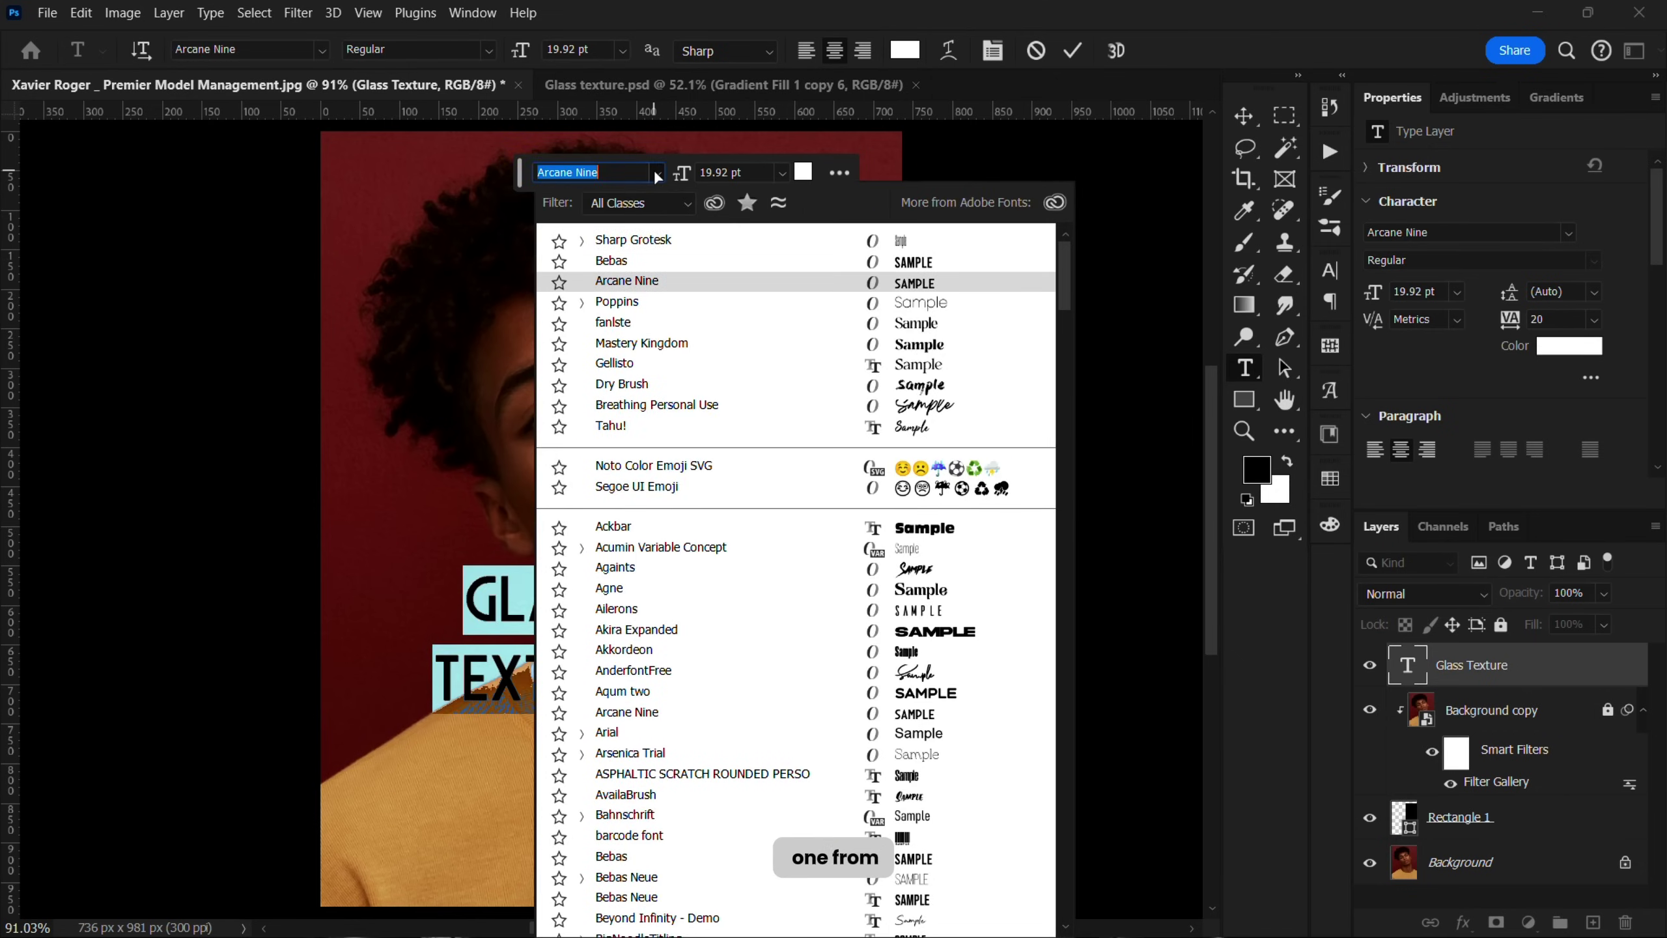
{"action": "left_click", "coordinate": [610, 261]}
{"action": "left_click", "coordinate": [488, 45]}
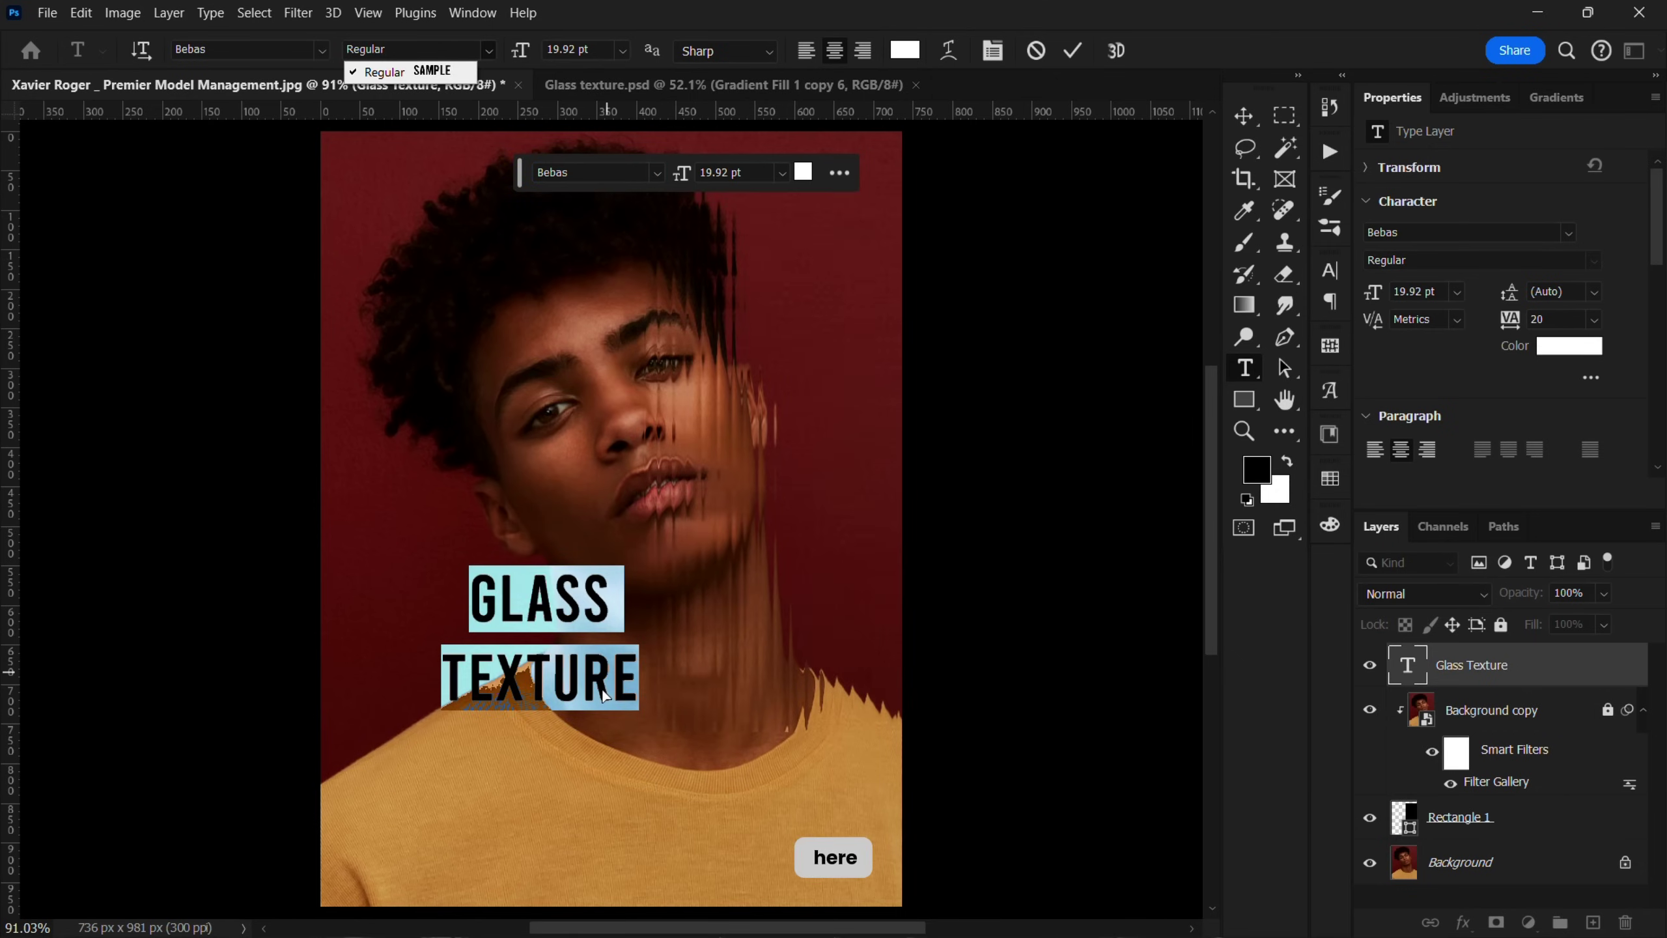
Step: Change the Glass Texture text's font to Sharp Grotesk Medium 20
{"action": "left_click", "coordinate": [286, 48]}
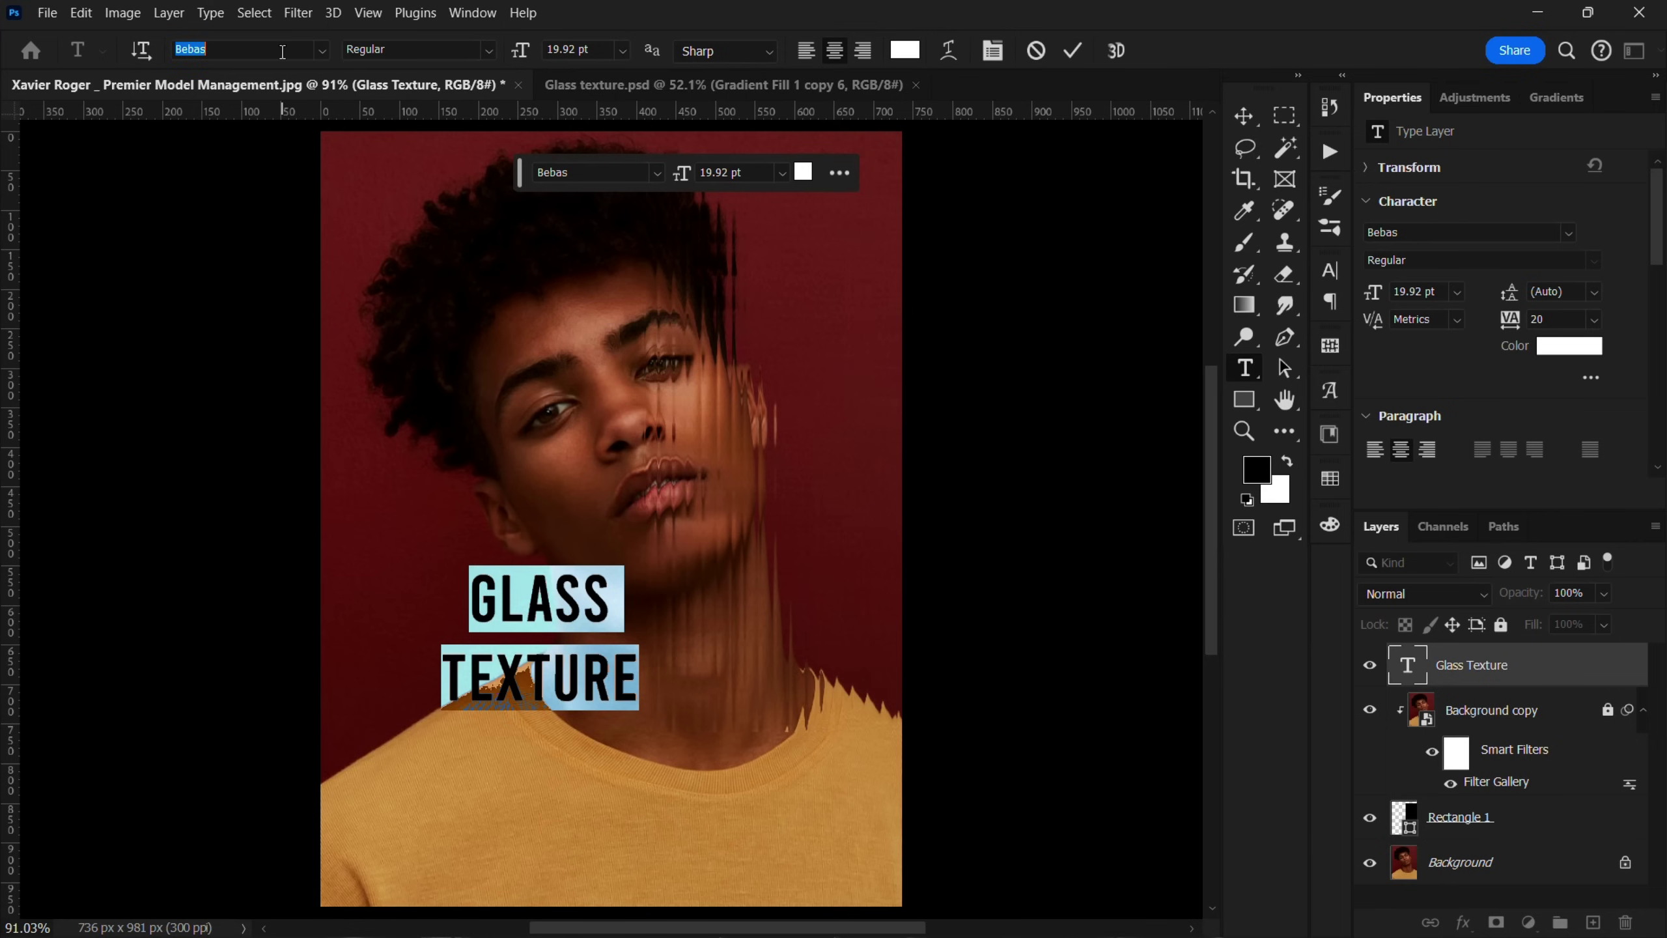
{"action": "type", "text": "rp Grotesk"}
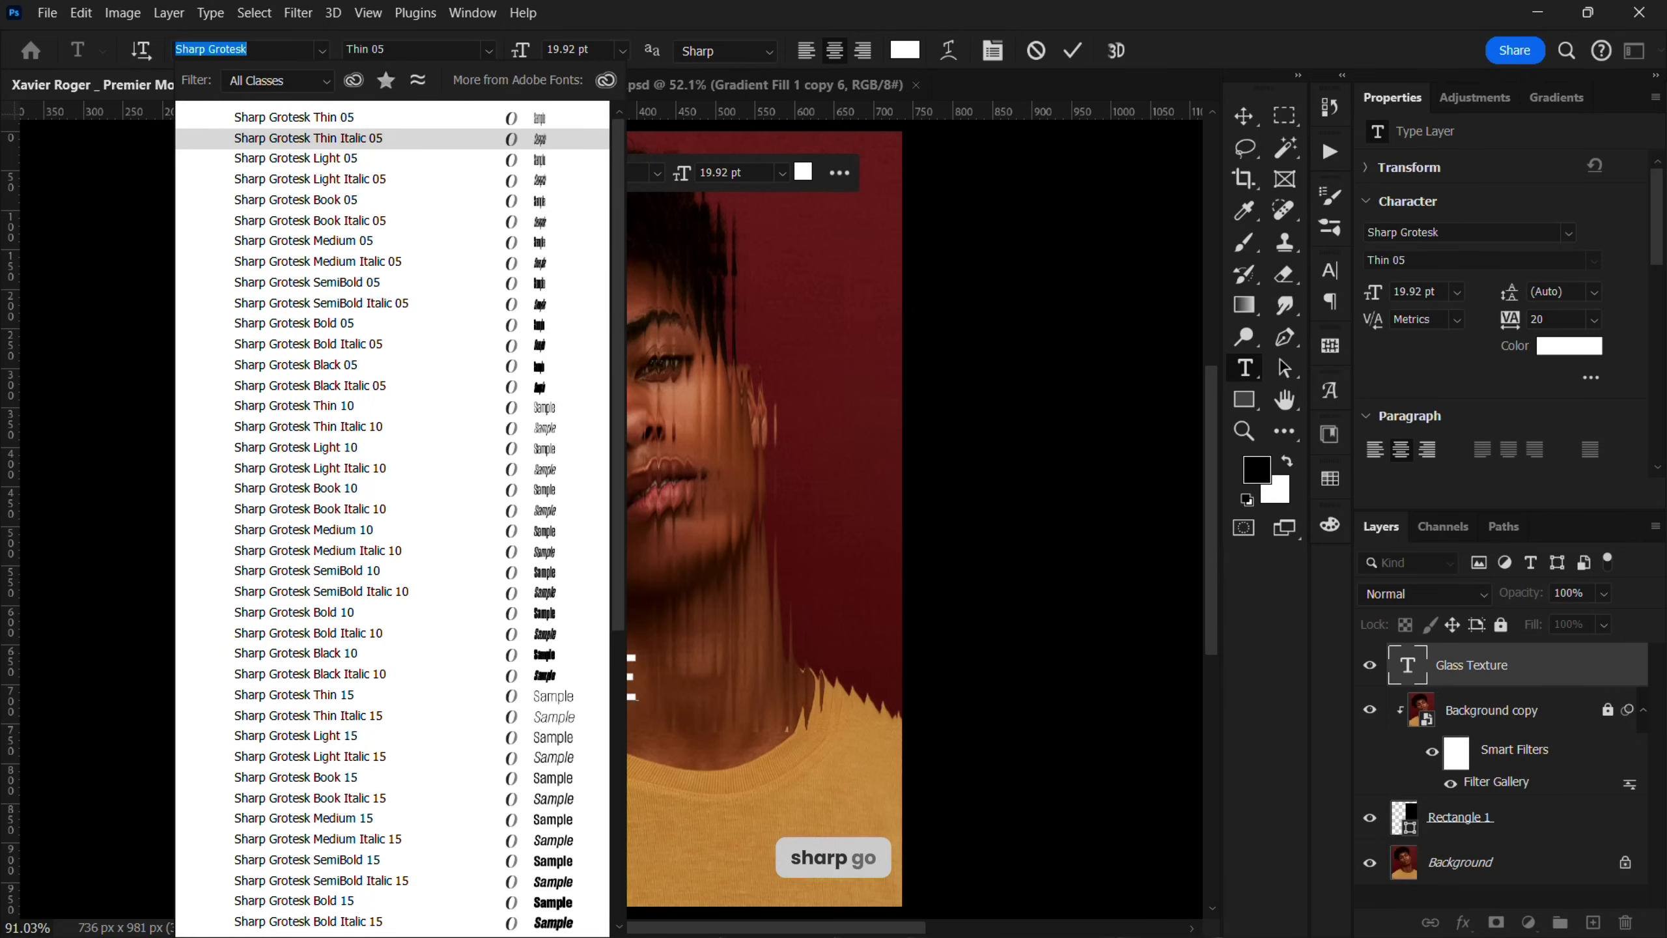
{"action": "left_click", "coordinate": [577, 881]}
{"action": "scroll", "coordinate": [578, 656], "scroll_direction": "down", "scroll_amount": 2}
{"action": "scroll", "coordinate": [578, 657], "scroll_direction": "down", "scroll_amount": 2}
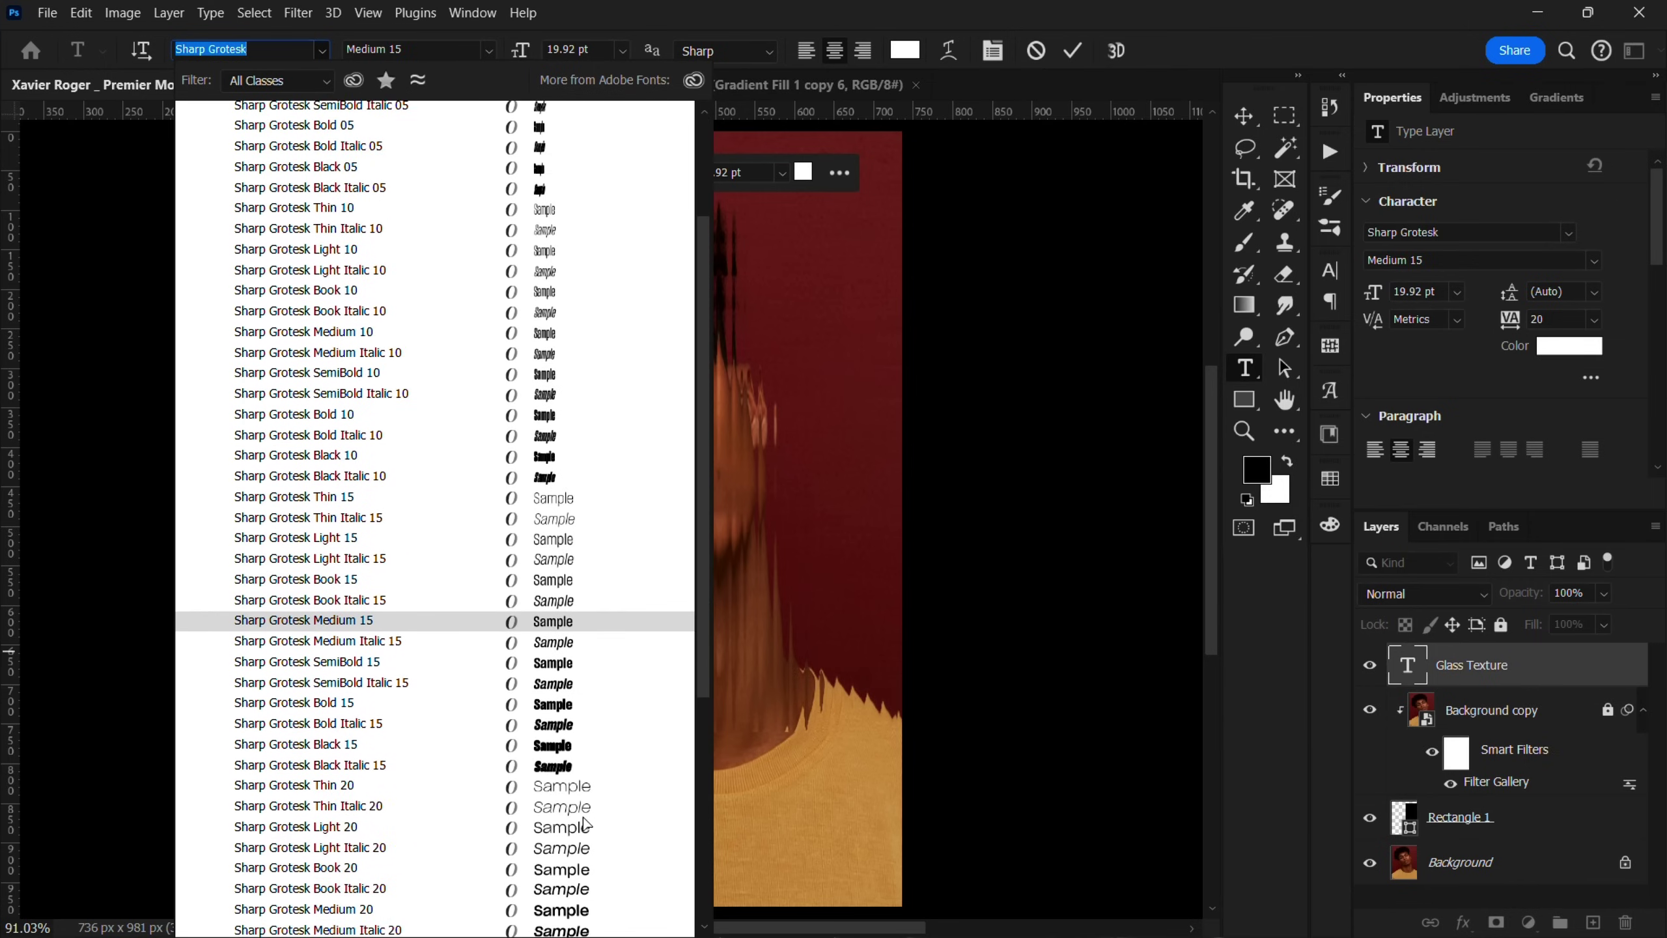
{"action": "left_click", "coordinate": [571, 811]}
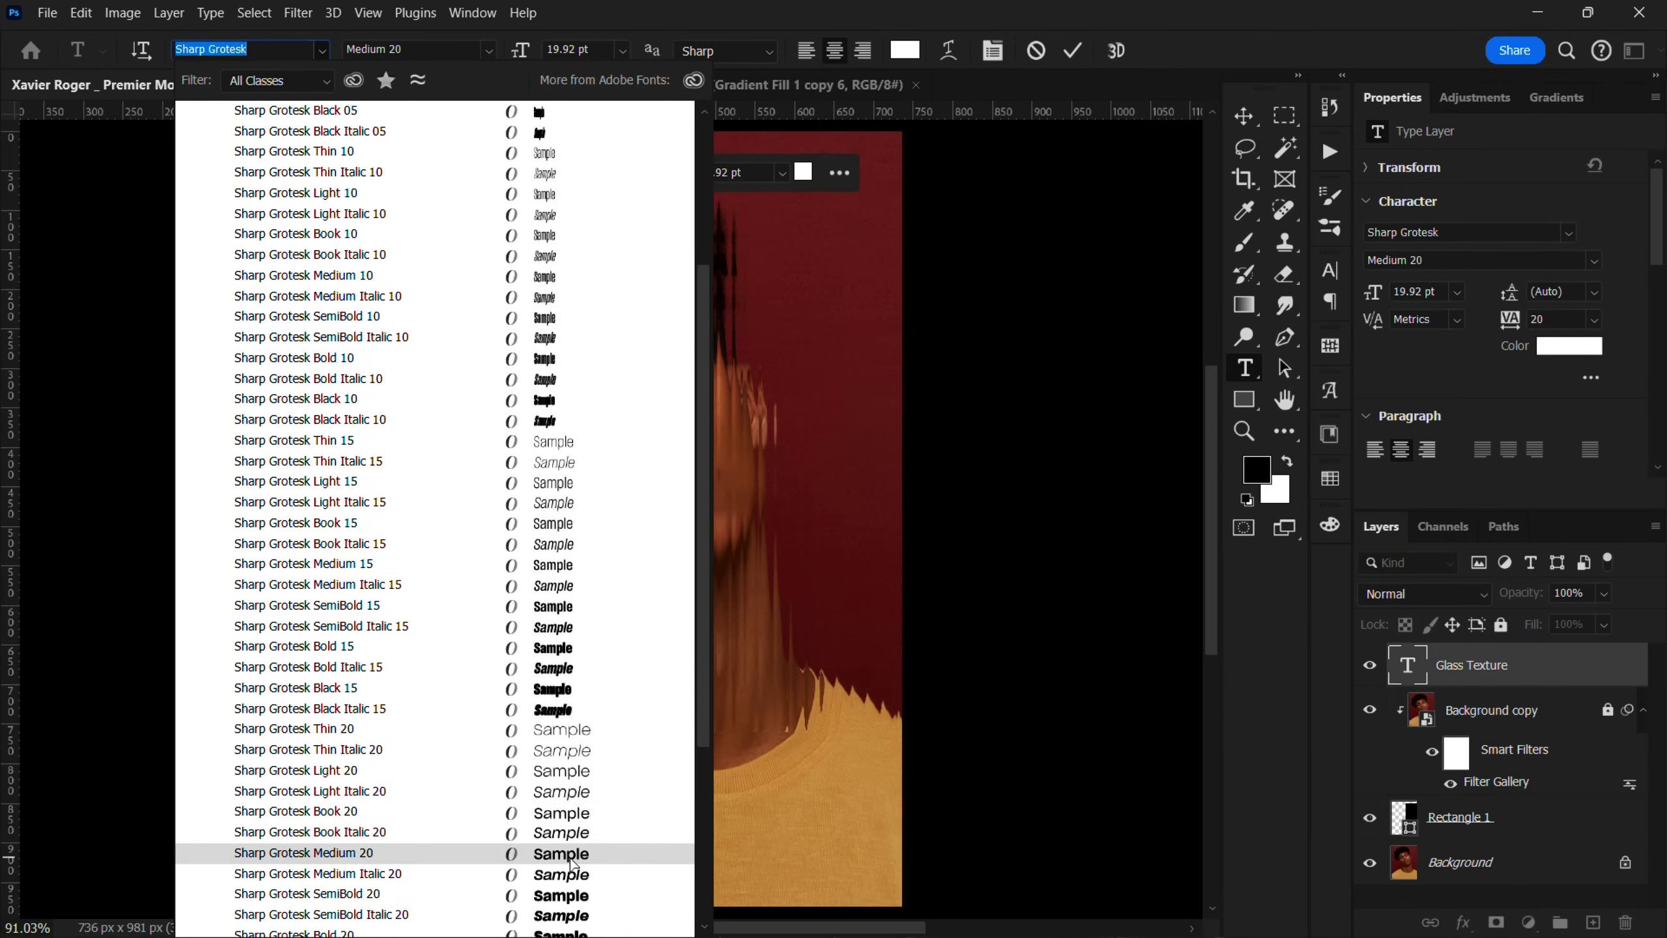
{"action": "left_click", "coordinate": [574, 854]}
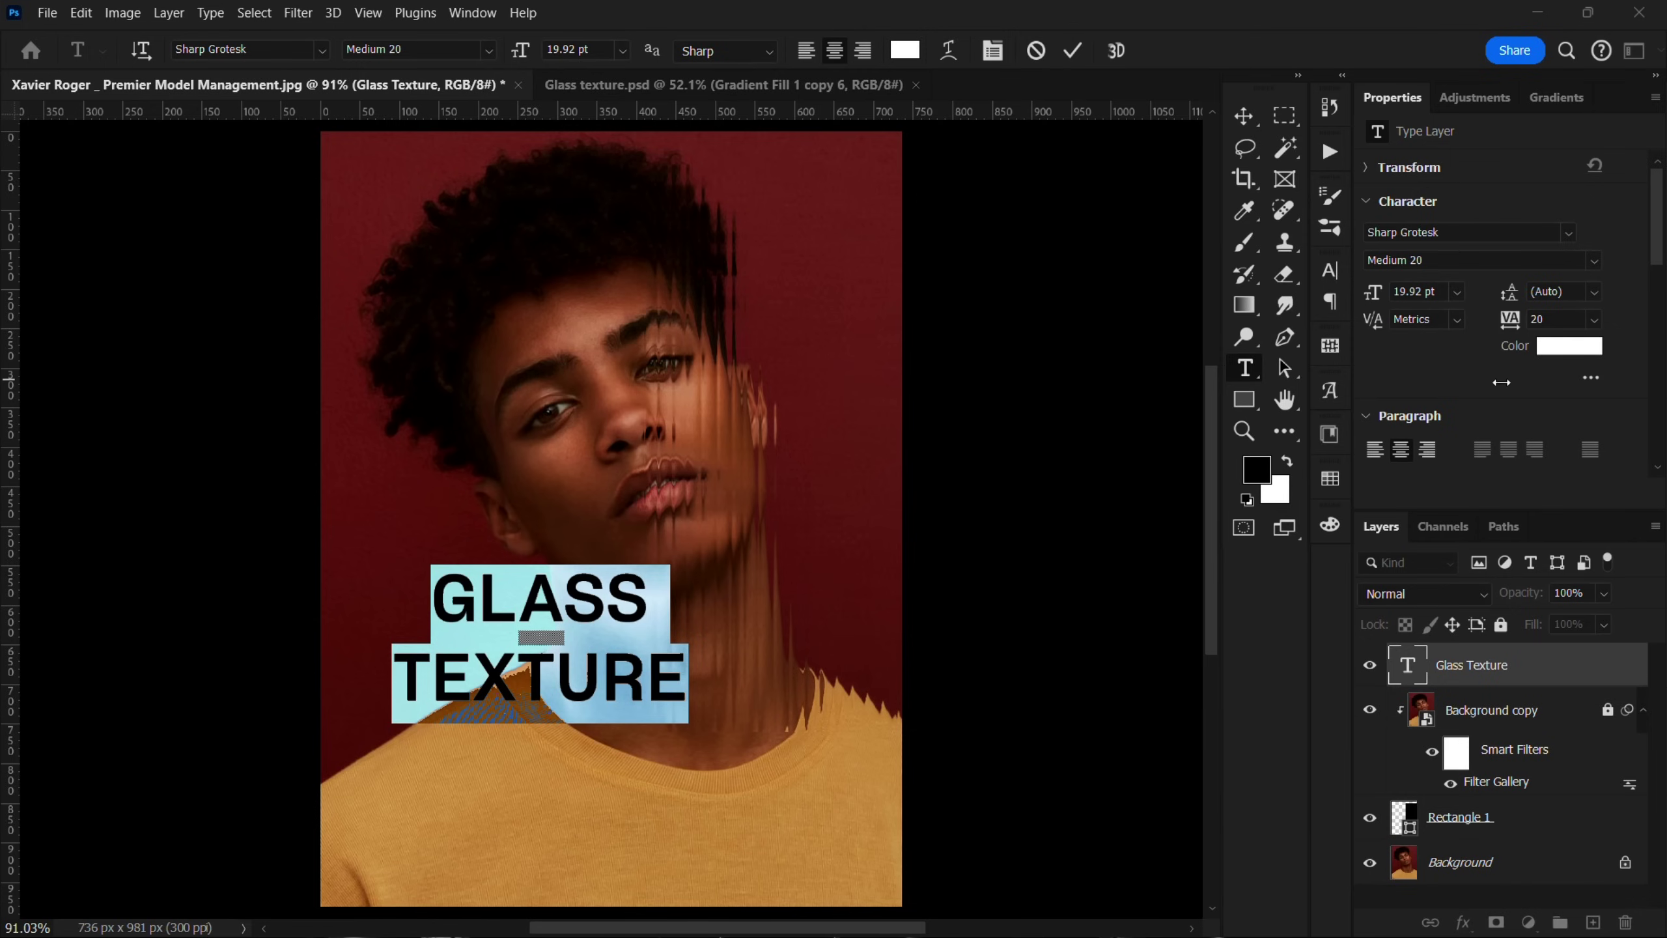
Step: Left-align the Glass Texture text and set its tracking to -40 and its leading to 16 pt
{"action": "left_click", "coordinate": [1375, 452]}
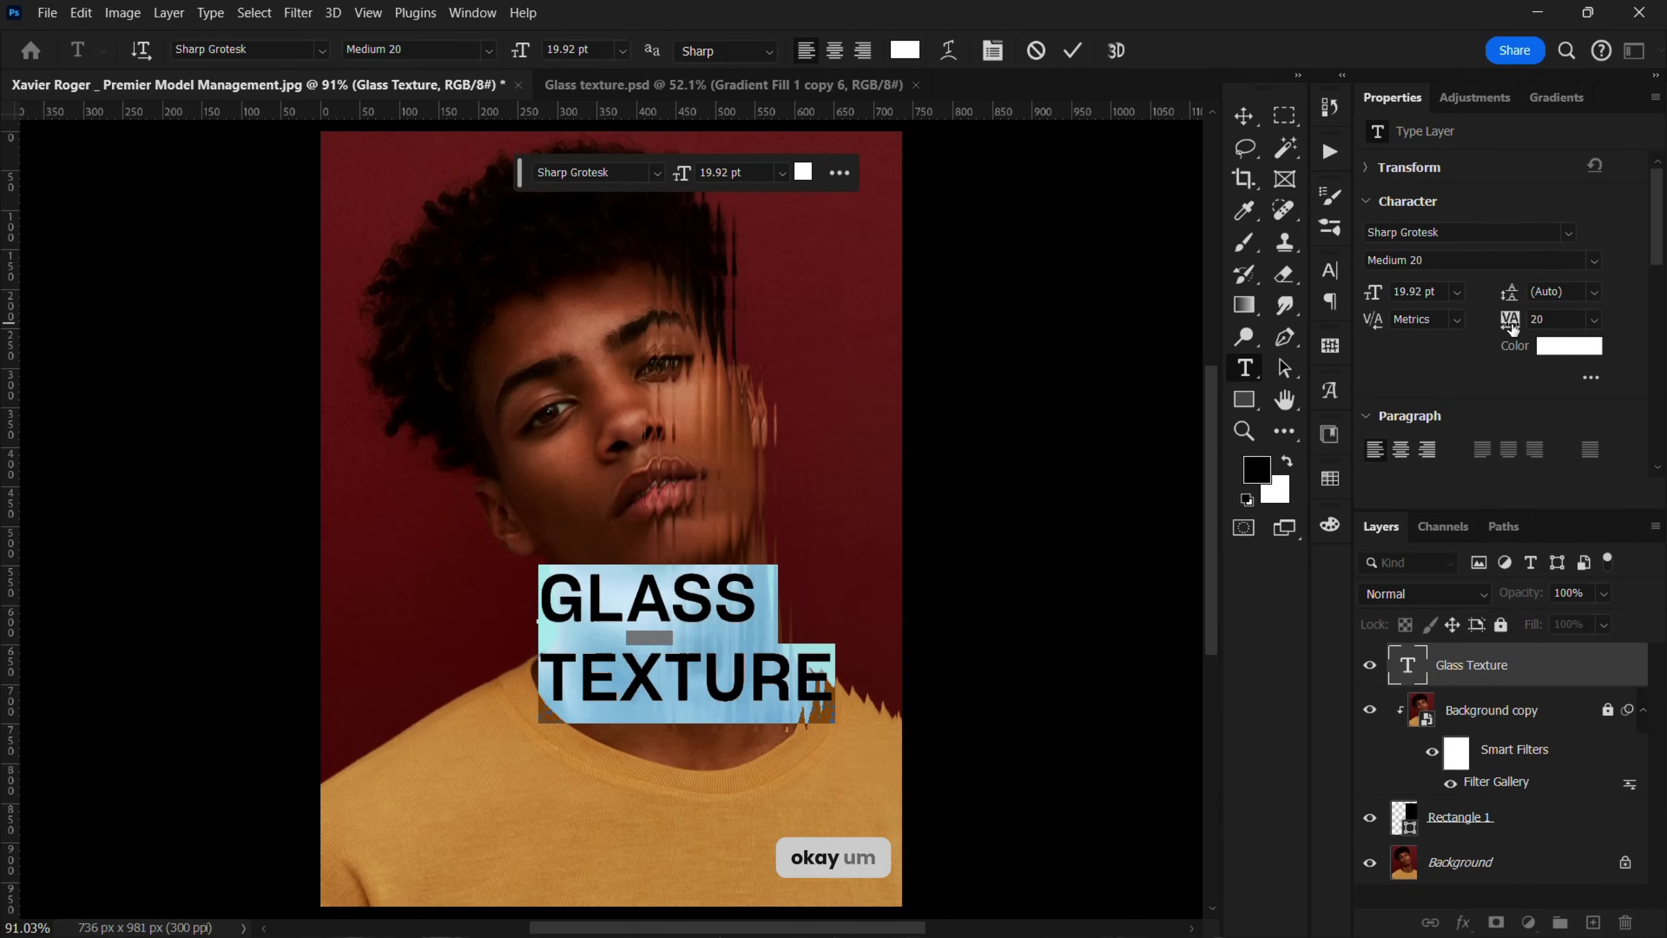
{"action": "type", "text": "-40"}
{"action": "key", "text": "Return"}
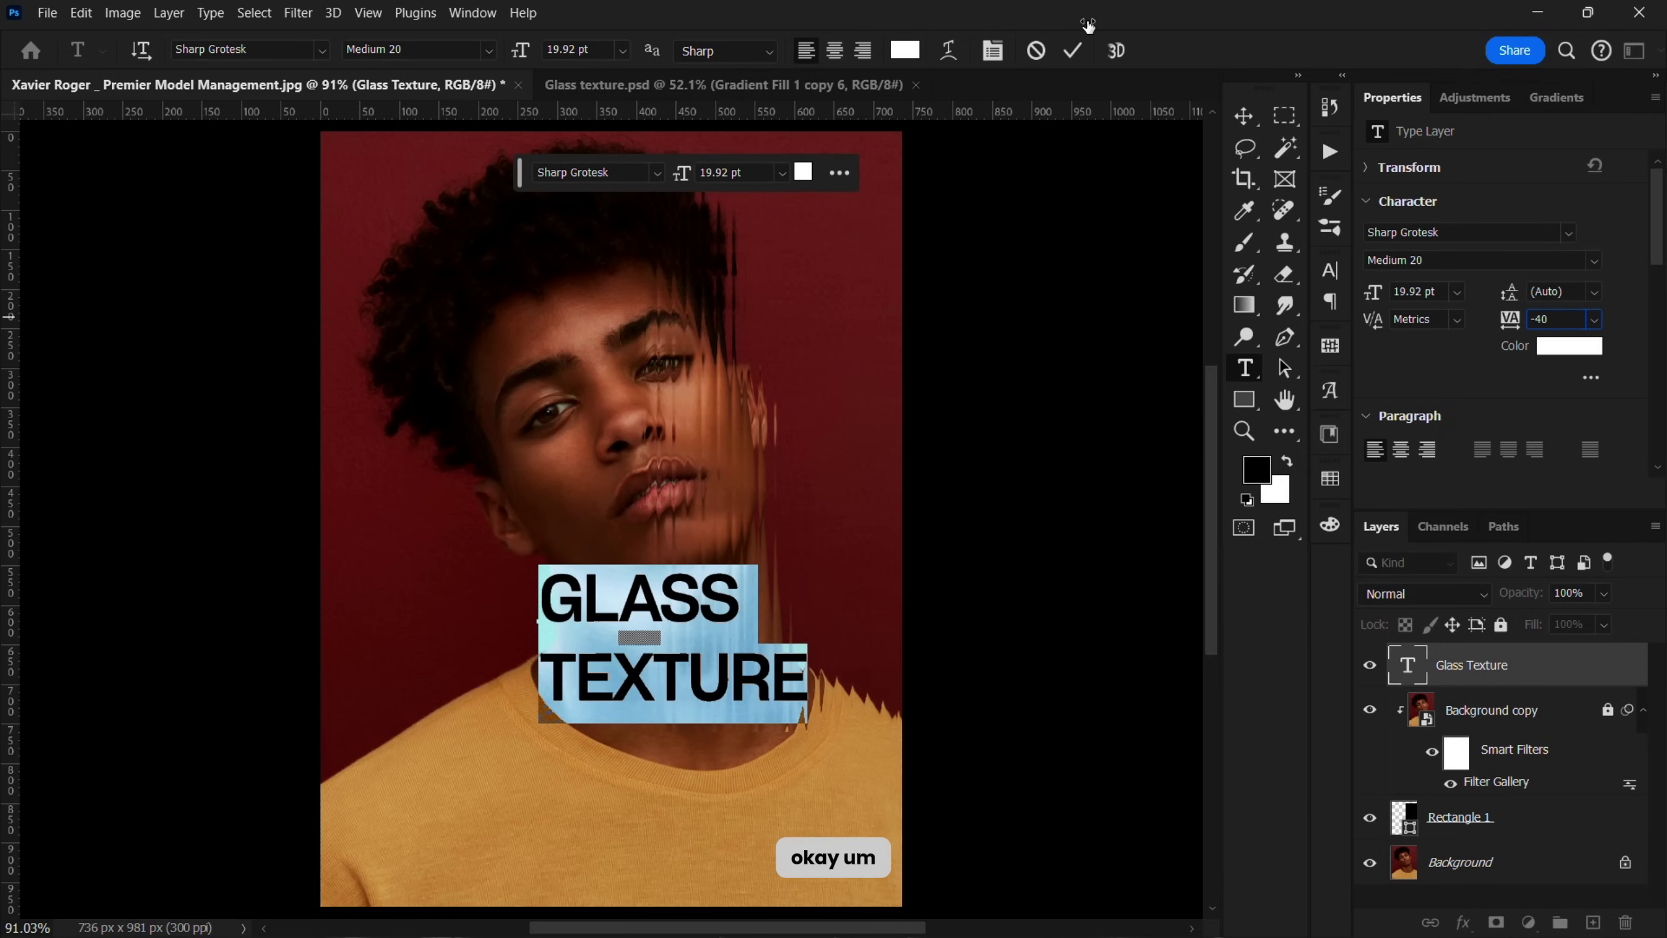
{"action": "left_click_drag", "start_coordinate": [1513, 302], "coordinate": [1503, 299]}
{"action": "left_click", "coordinate": [1073, 51]}
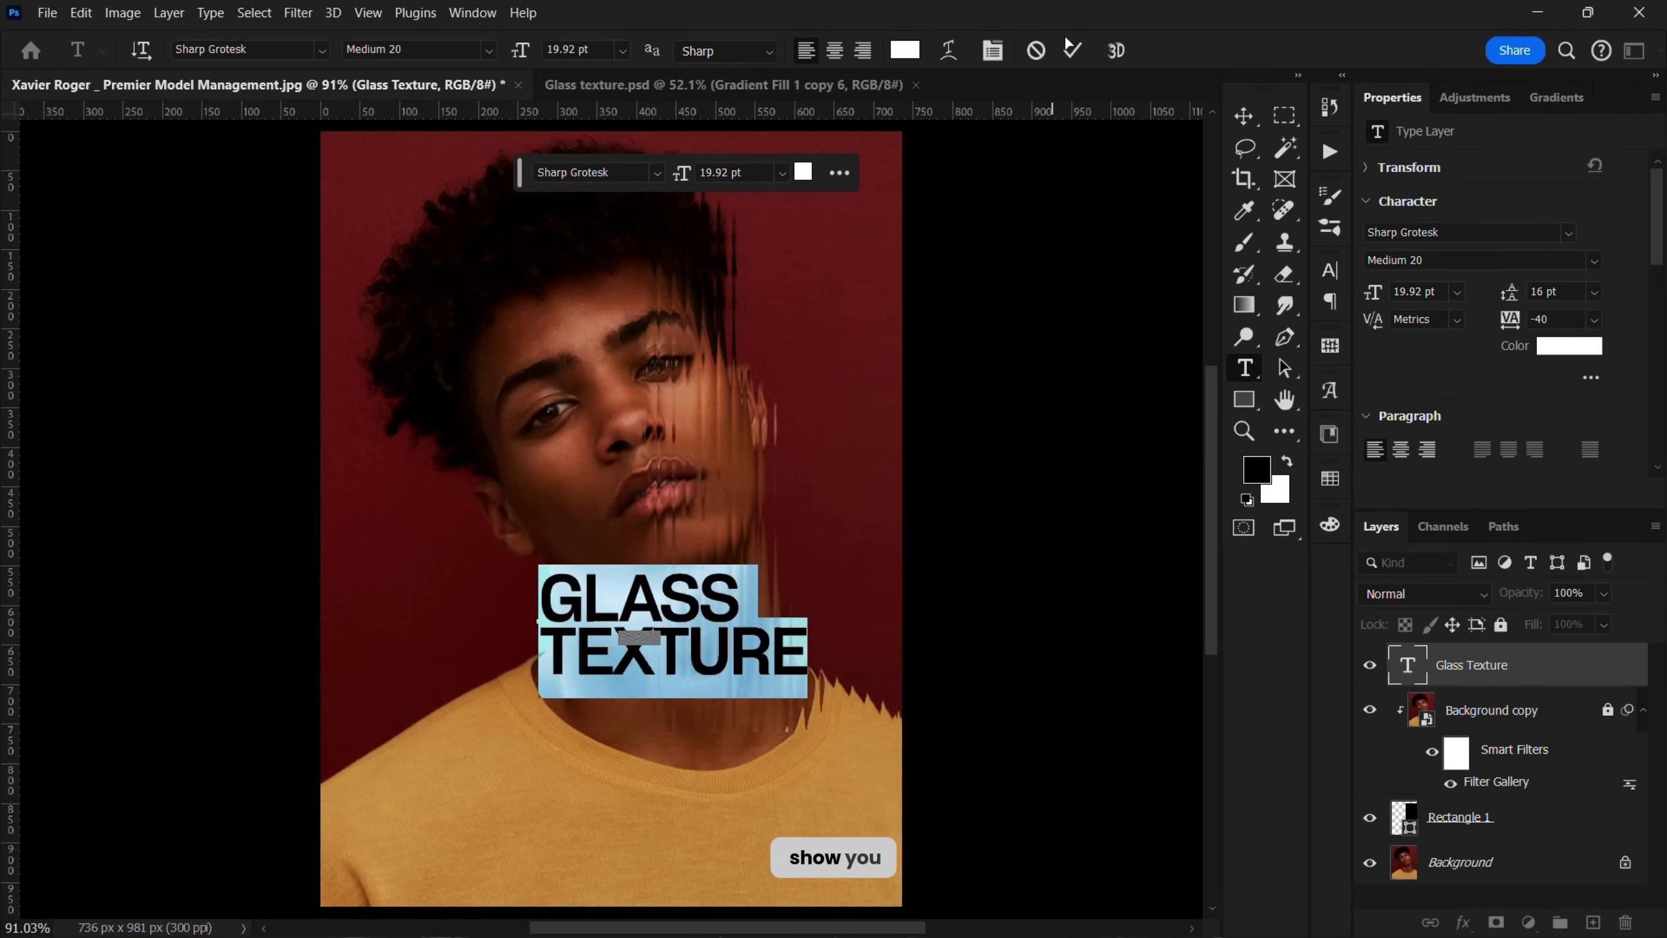
{"action": "key", "text": "v"}
{"action": "key", "text": "ctrl+Return"}
Step: Move the Glass Texture text down to the lower left of the portrait, over the shoulder and shirt
{"action": "key", "text": "v"}
{"action": "scroll", "coordinate": [685, 517], "scroll_direction": "down", "scroll_amount": 5}
{"action": "left_click_drag", "start_coordinate": [656, 584], "coordinate": [602, 615]}
{"action": "scroll", "coordinate": [602, 616], "scroll_direction": "up", "scroll_amount": 2}
{"action": "scroll", "coordinate": [599, 612], "scroll_direction": "up", "scroll_amount": 3}
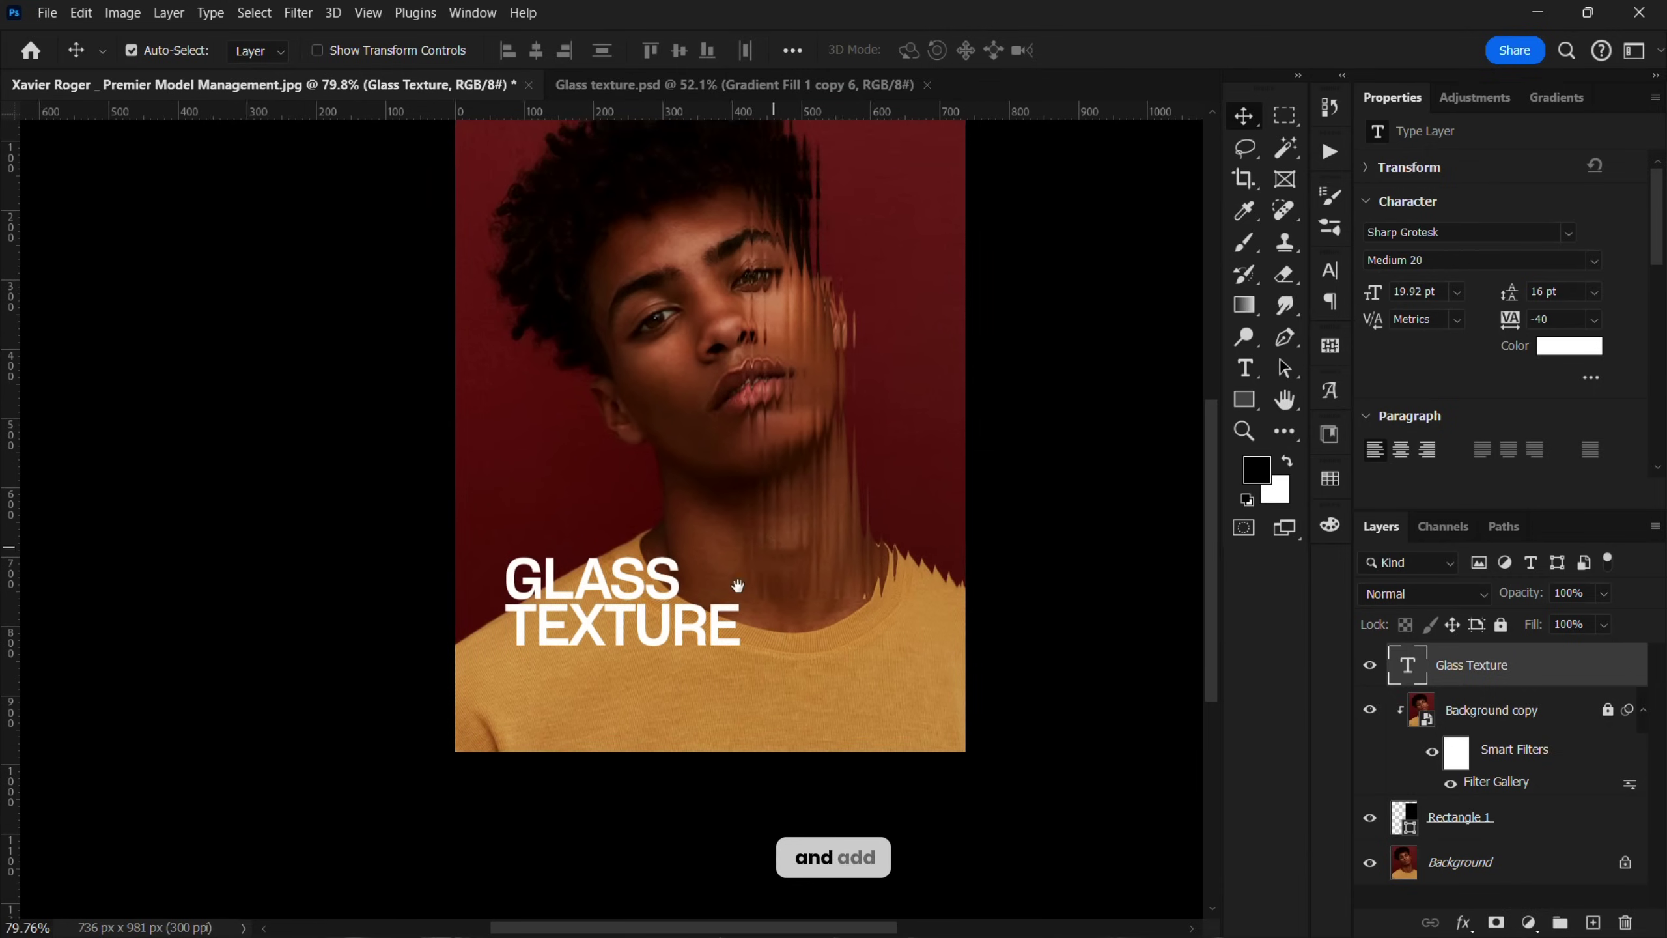
{"action": "scroll", "coordinate": [864, 578], "scroll_direction": "down", "scroll_amount": 2}
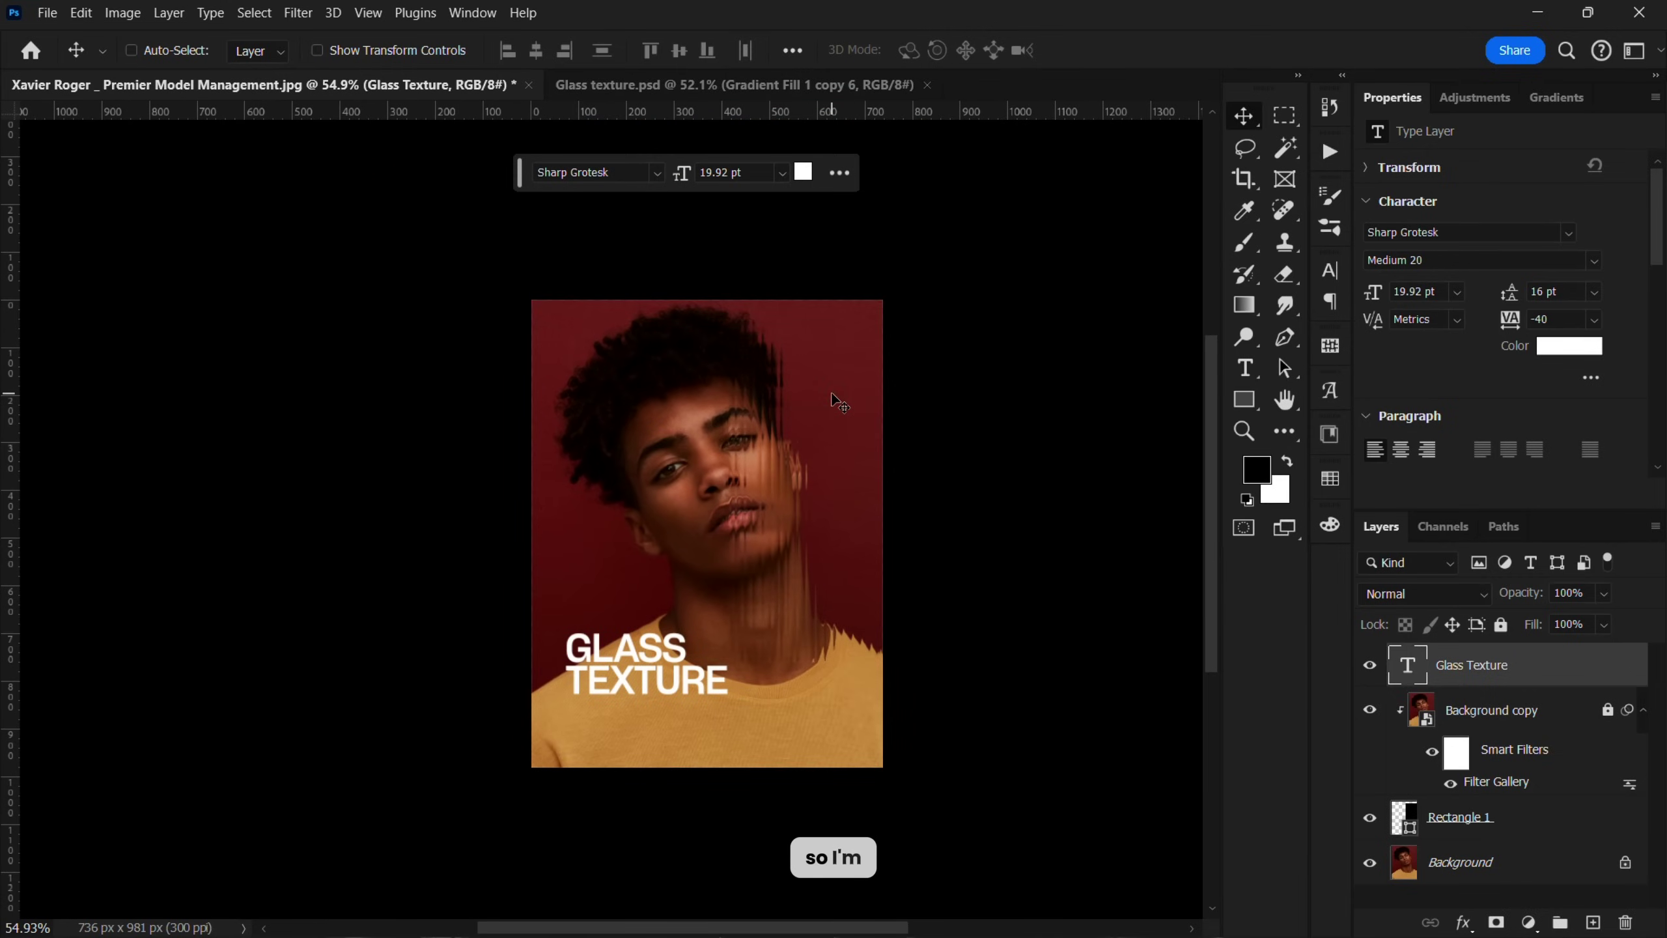
Step: Open the portrait image download (3).jpg from the Downloads folder as a new document
{"action": "left_click", "coordinate": [37, 52]}
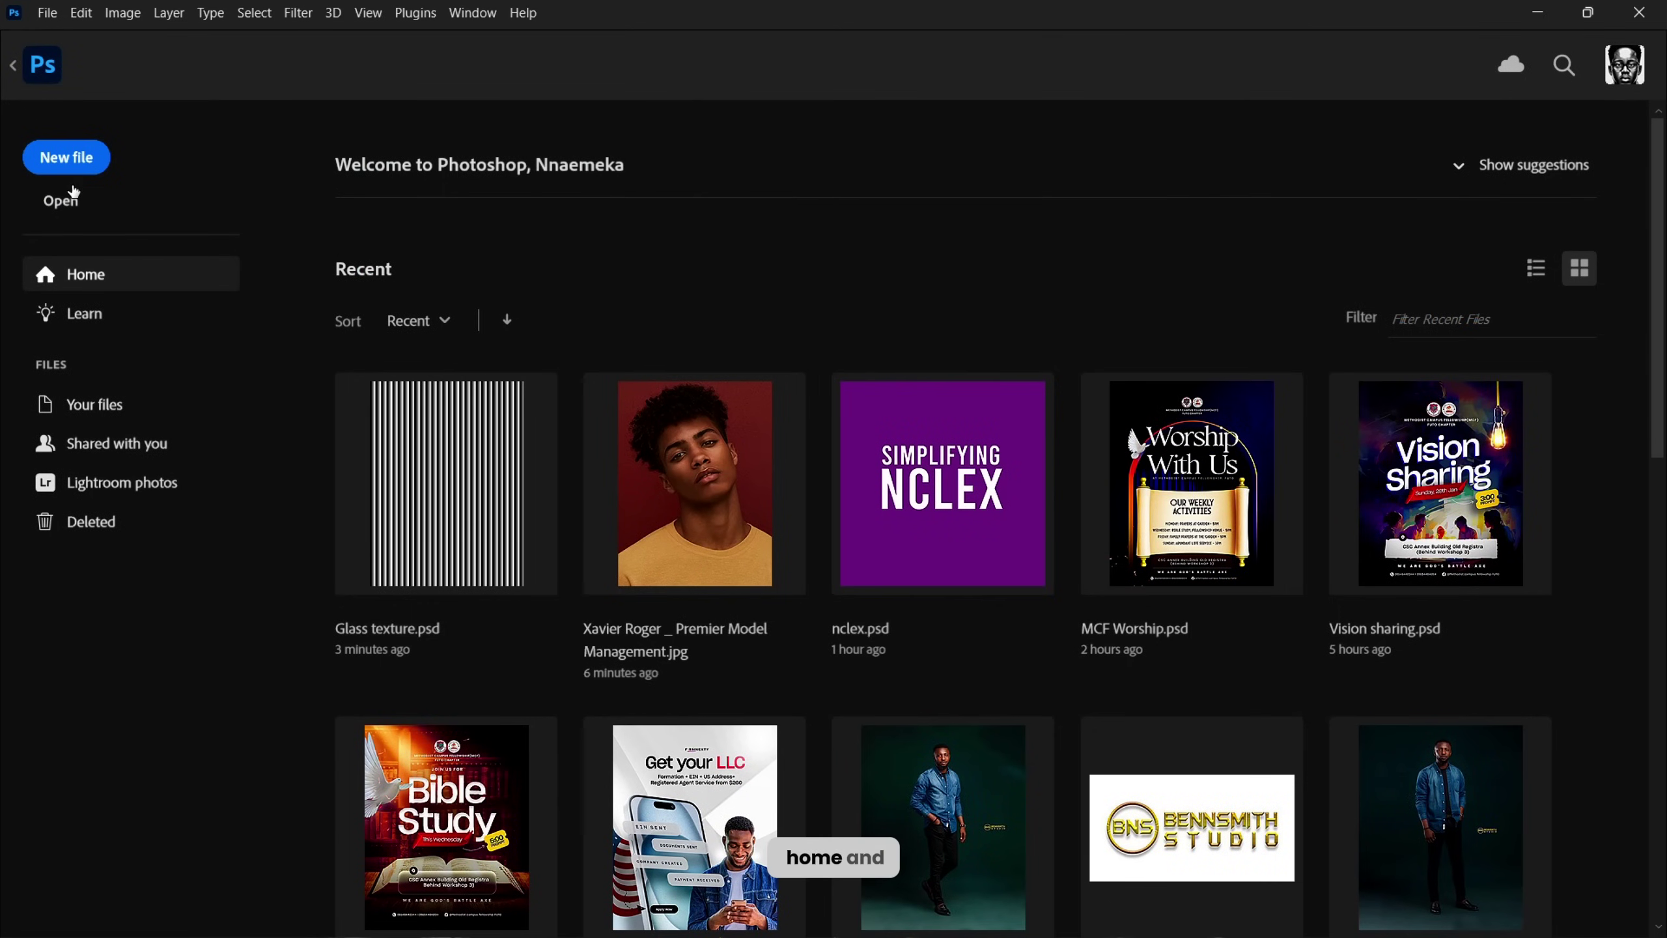
{"action": "left_click", "coordinate": [65, 199]}
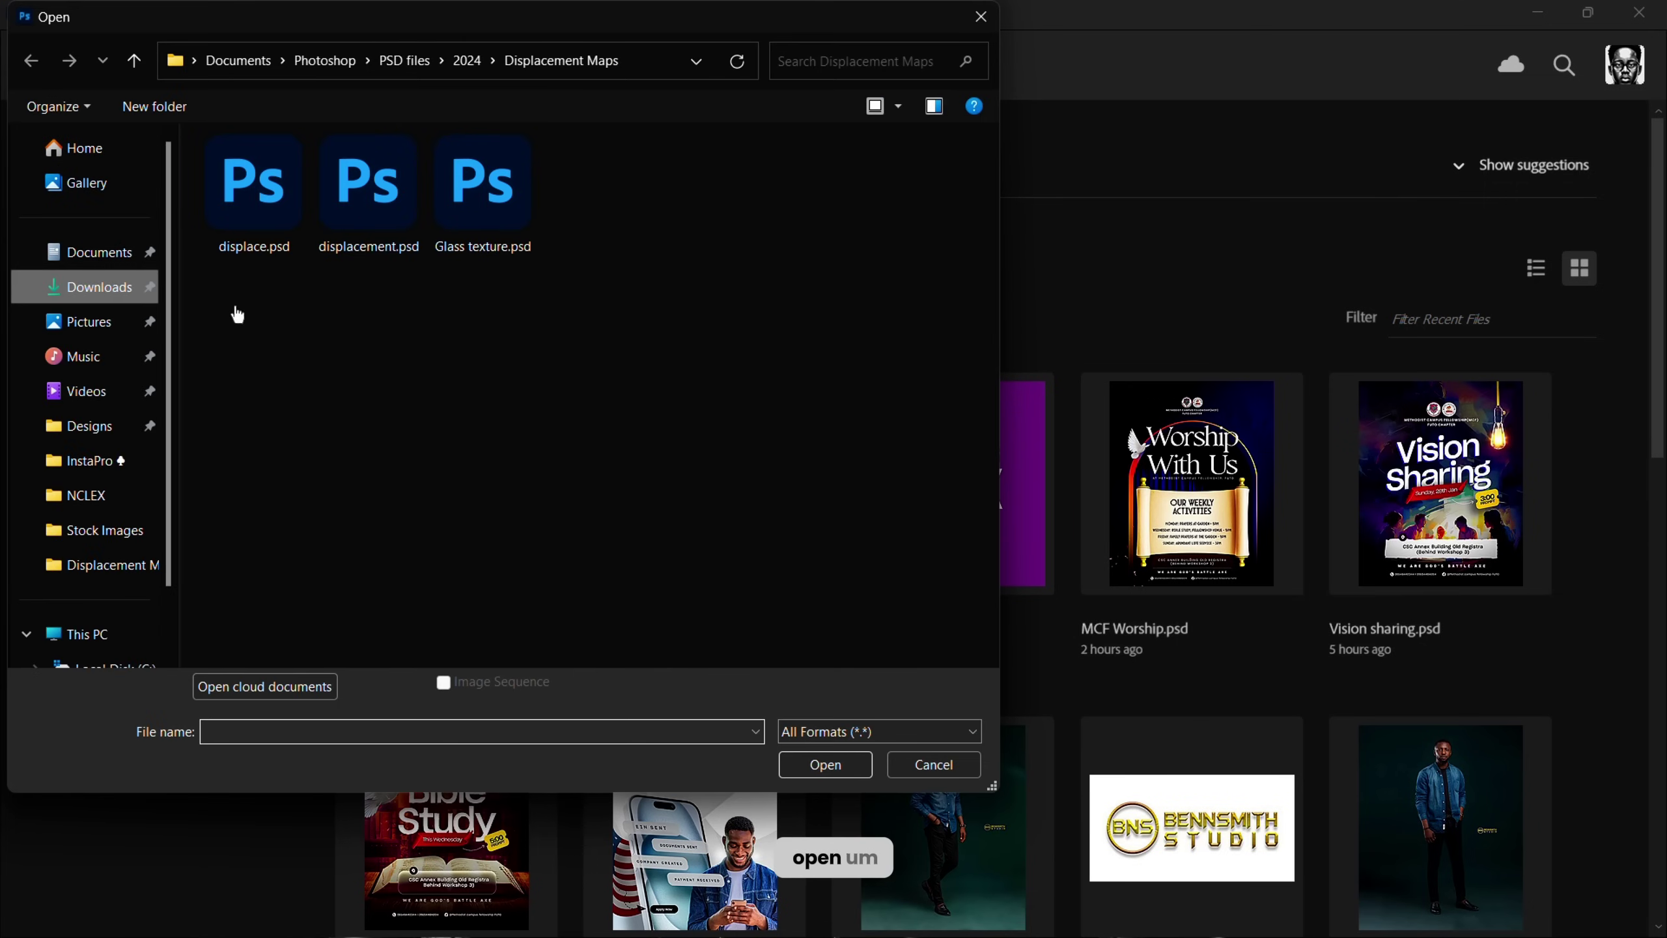
{"action": "double_click", "coordinate": [564, 212]}
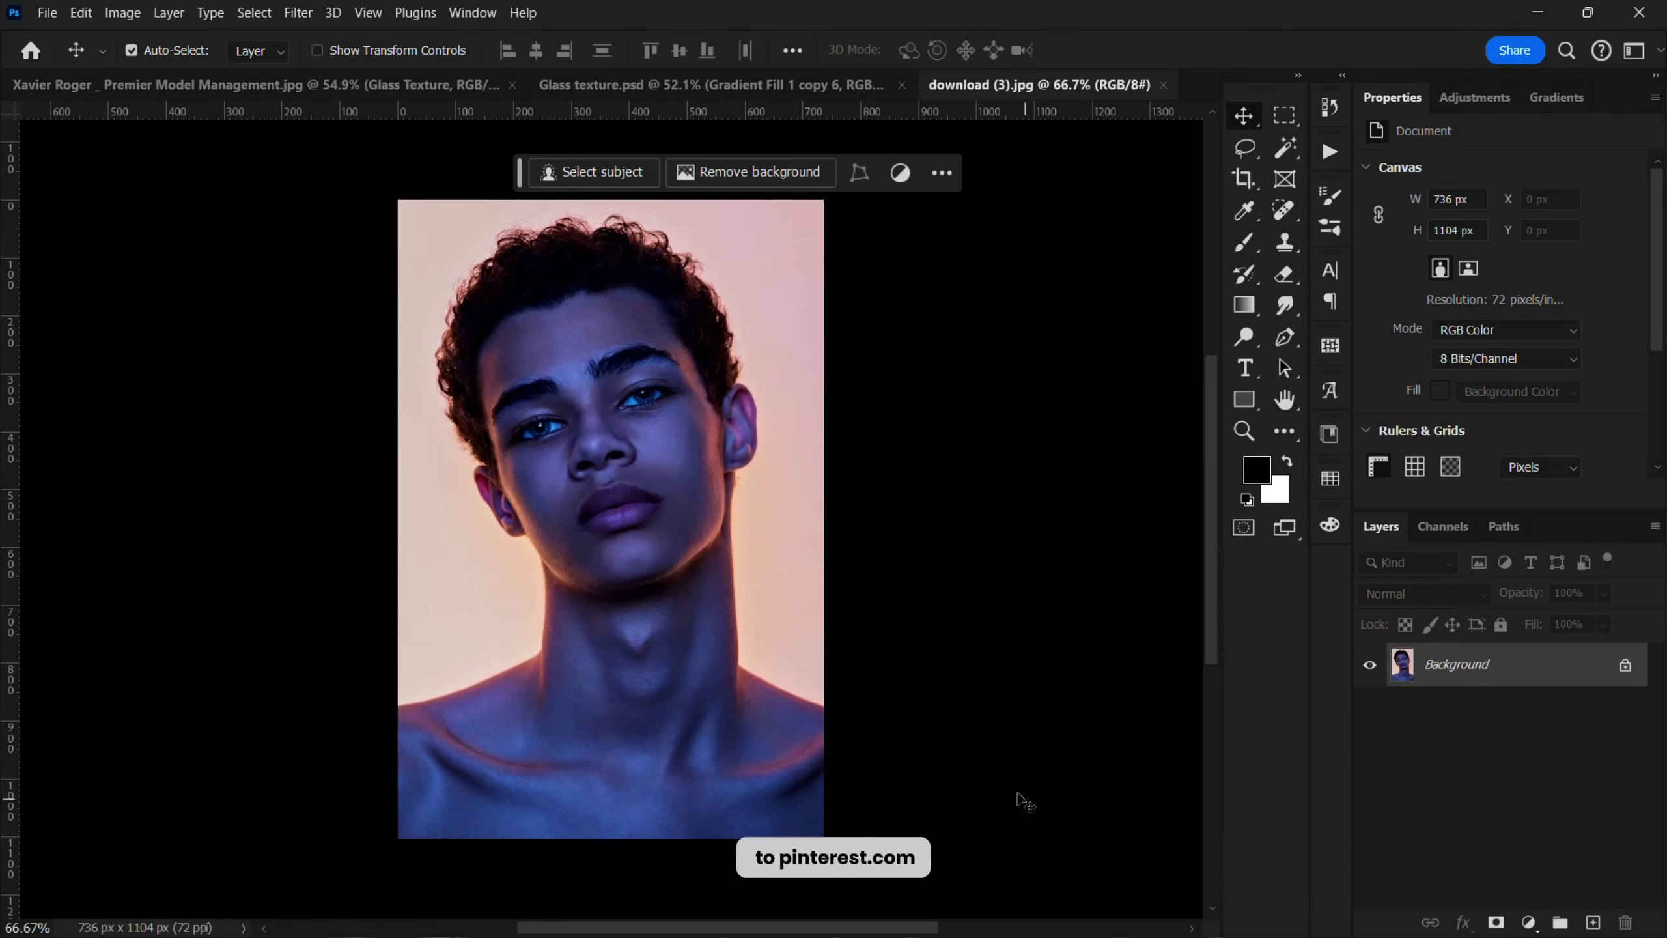
{"action": "scroll", "coordinate": [825, 571], "scroll_direction": "down", "scroll_amount": 1}
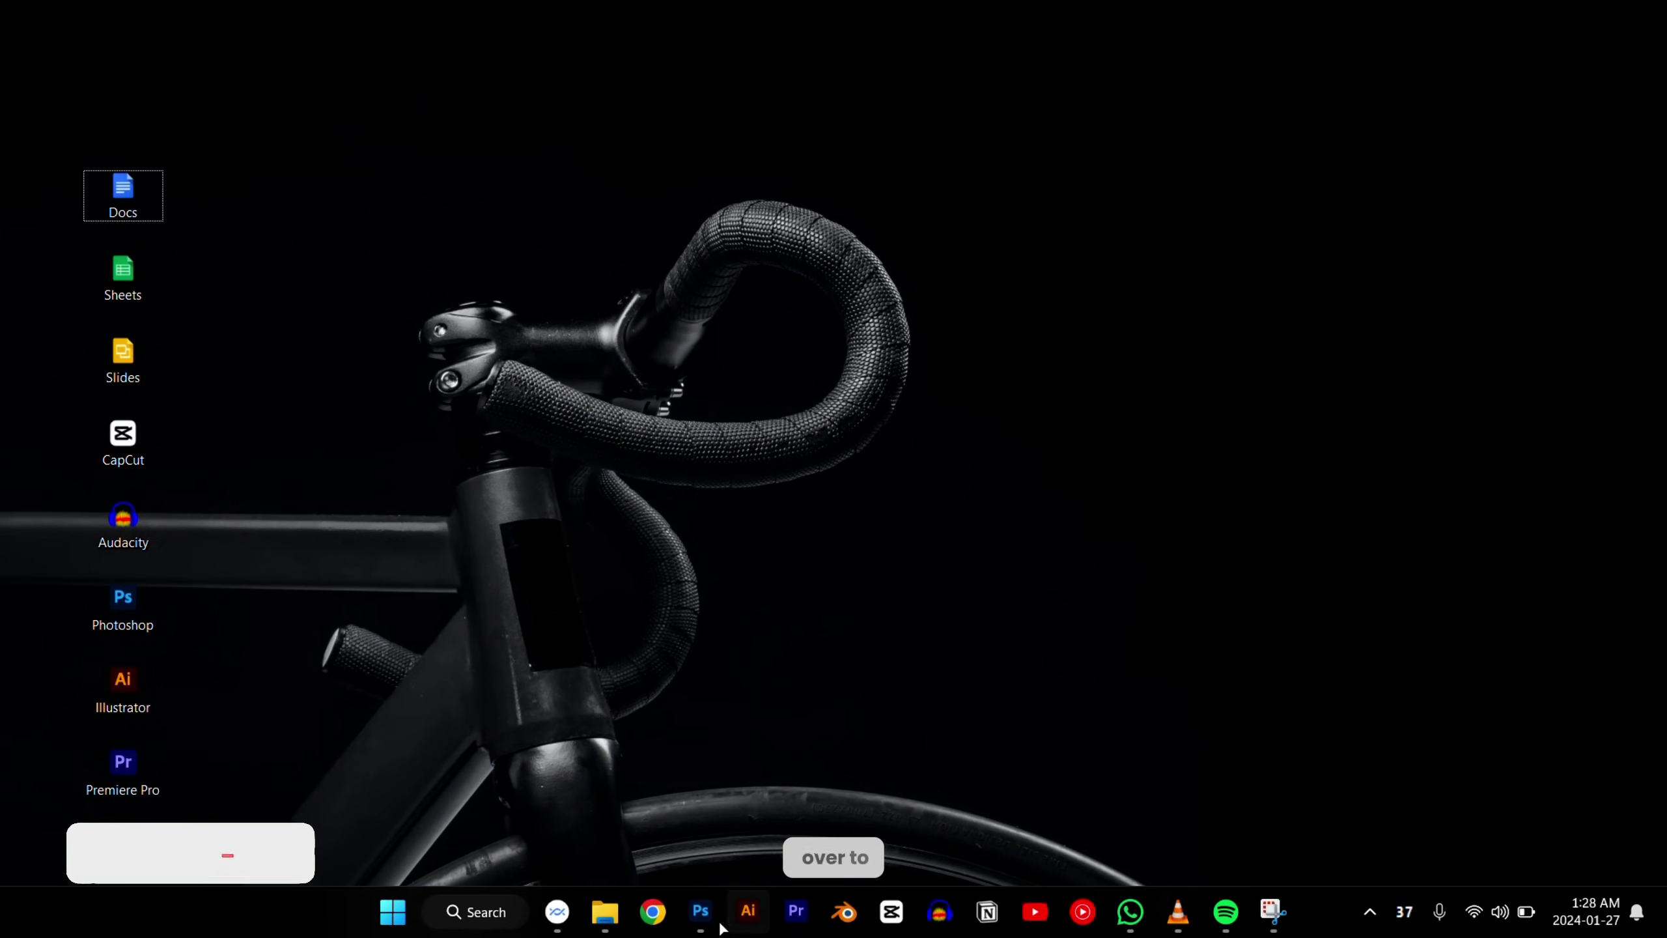
Step: Switch to Google Chrome and open the Pinterest home feed in a new browser window
{"action": "left_click", "coordinate": [663, 915]}
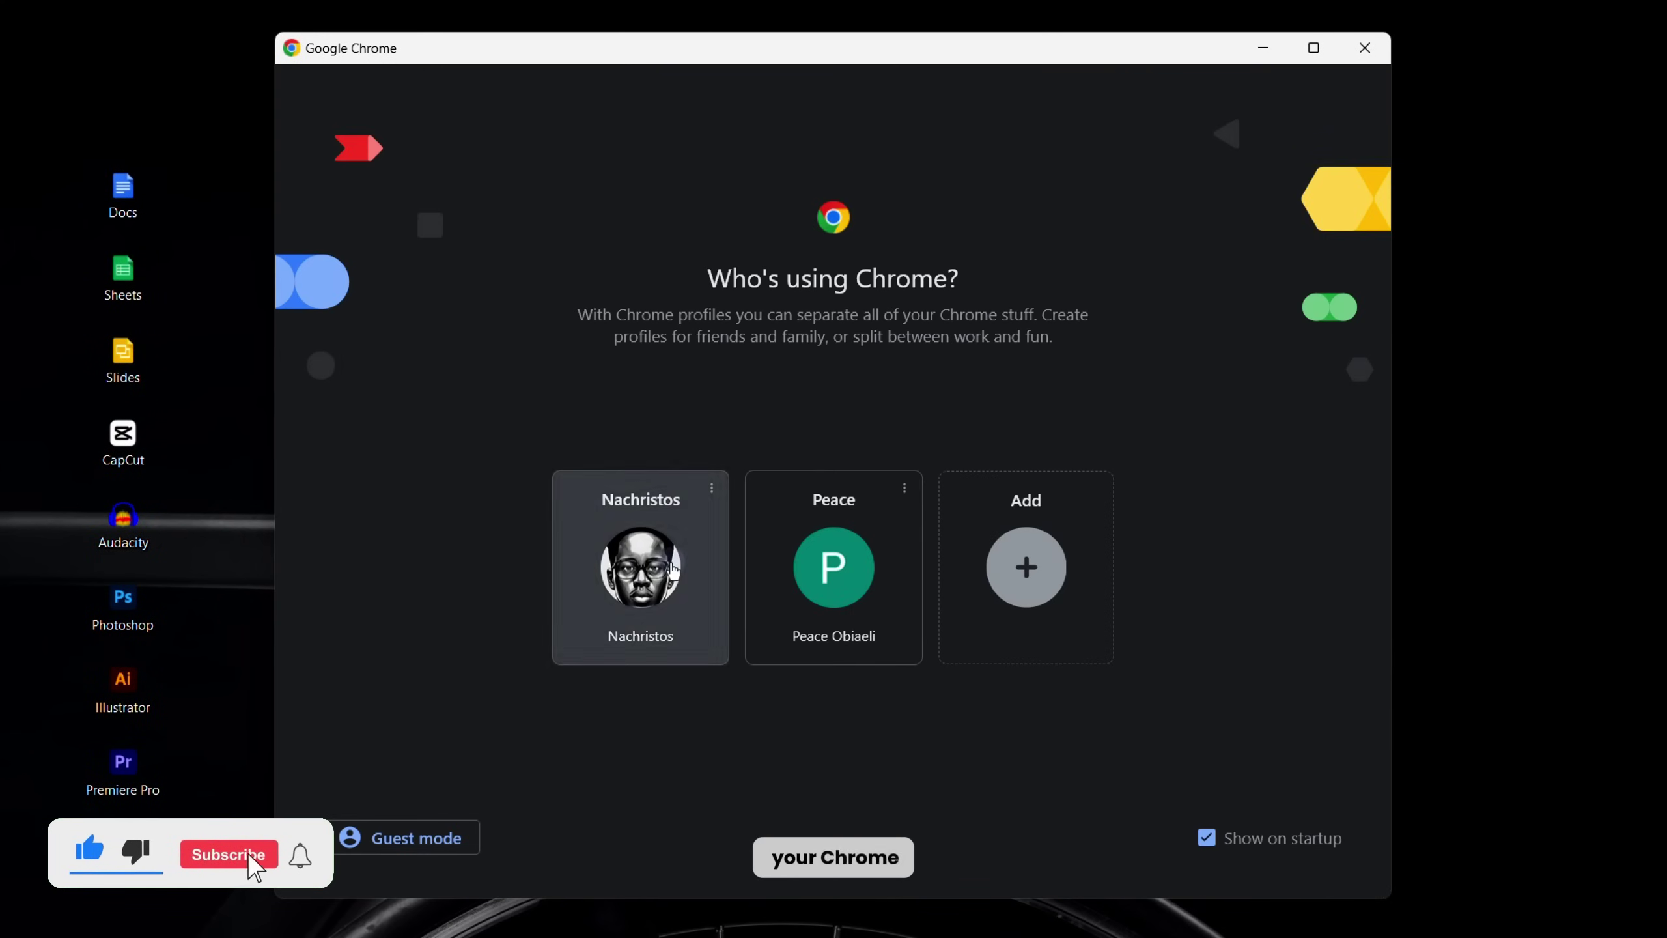
{"action": "left_click", "coordinate": [672, 570]}
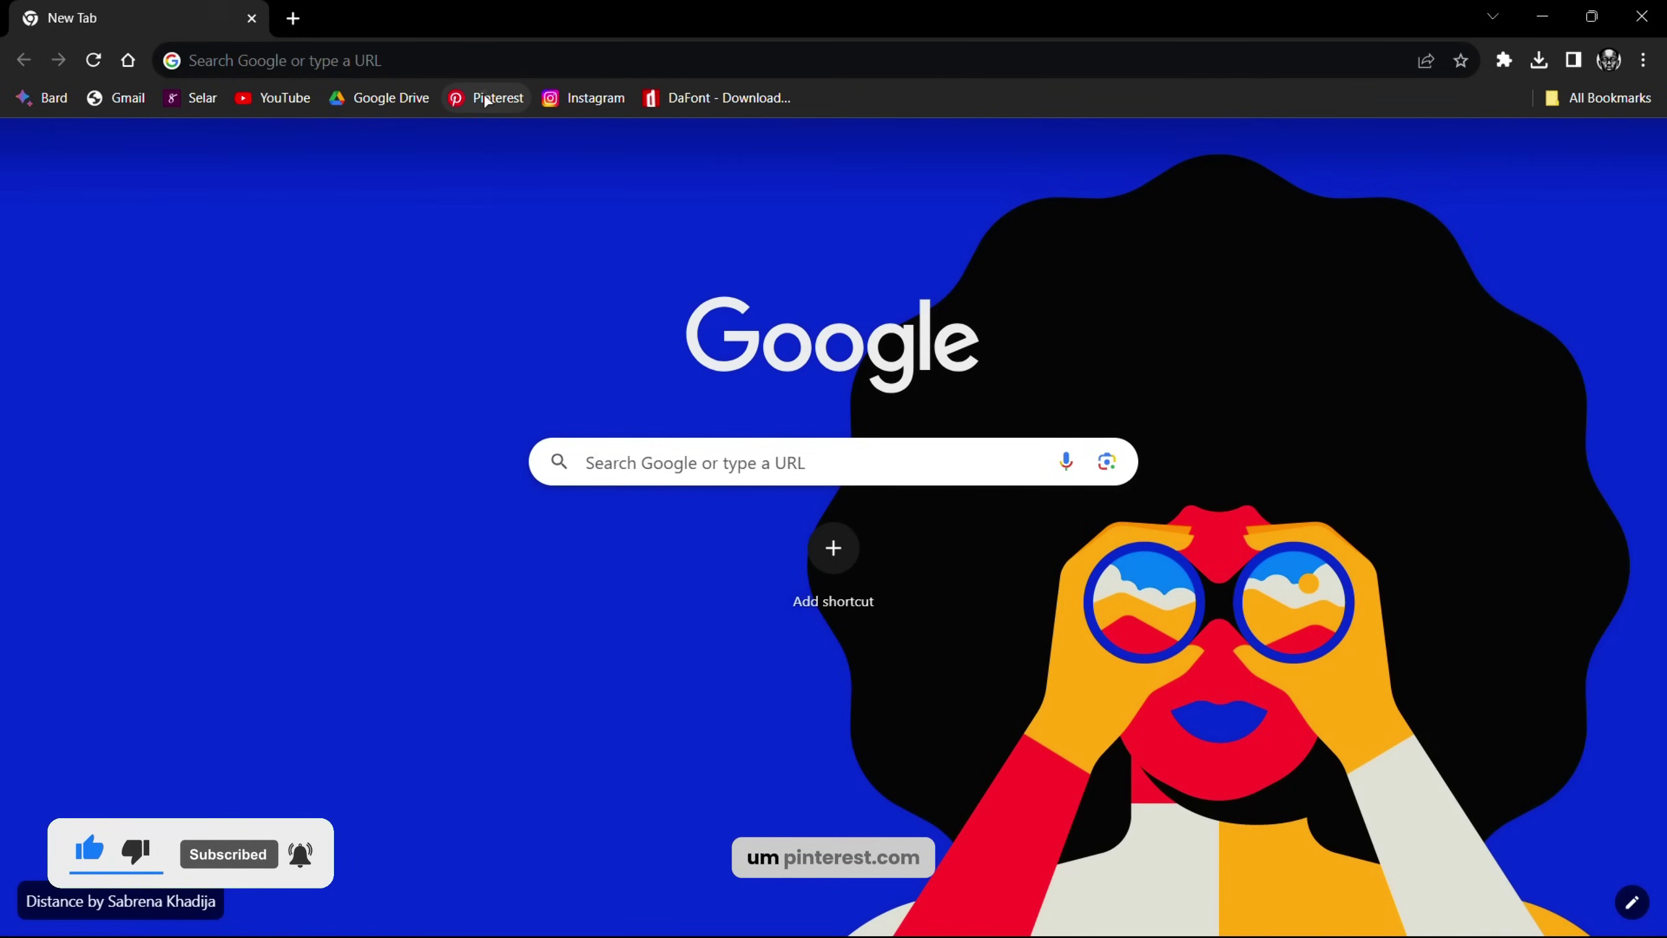
{"action": "left_click", "coordinate": [485, 97]}
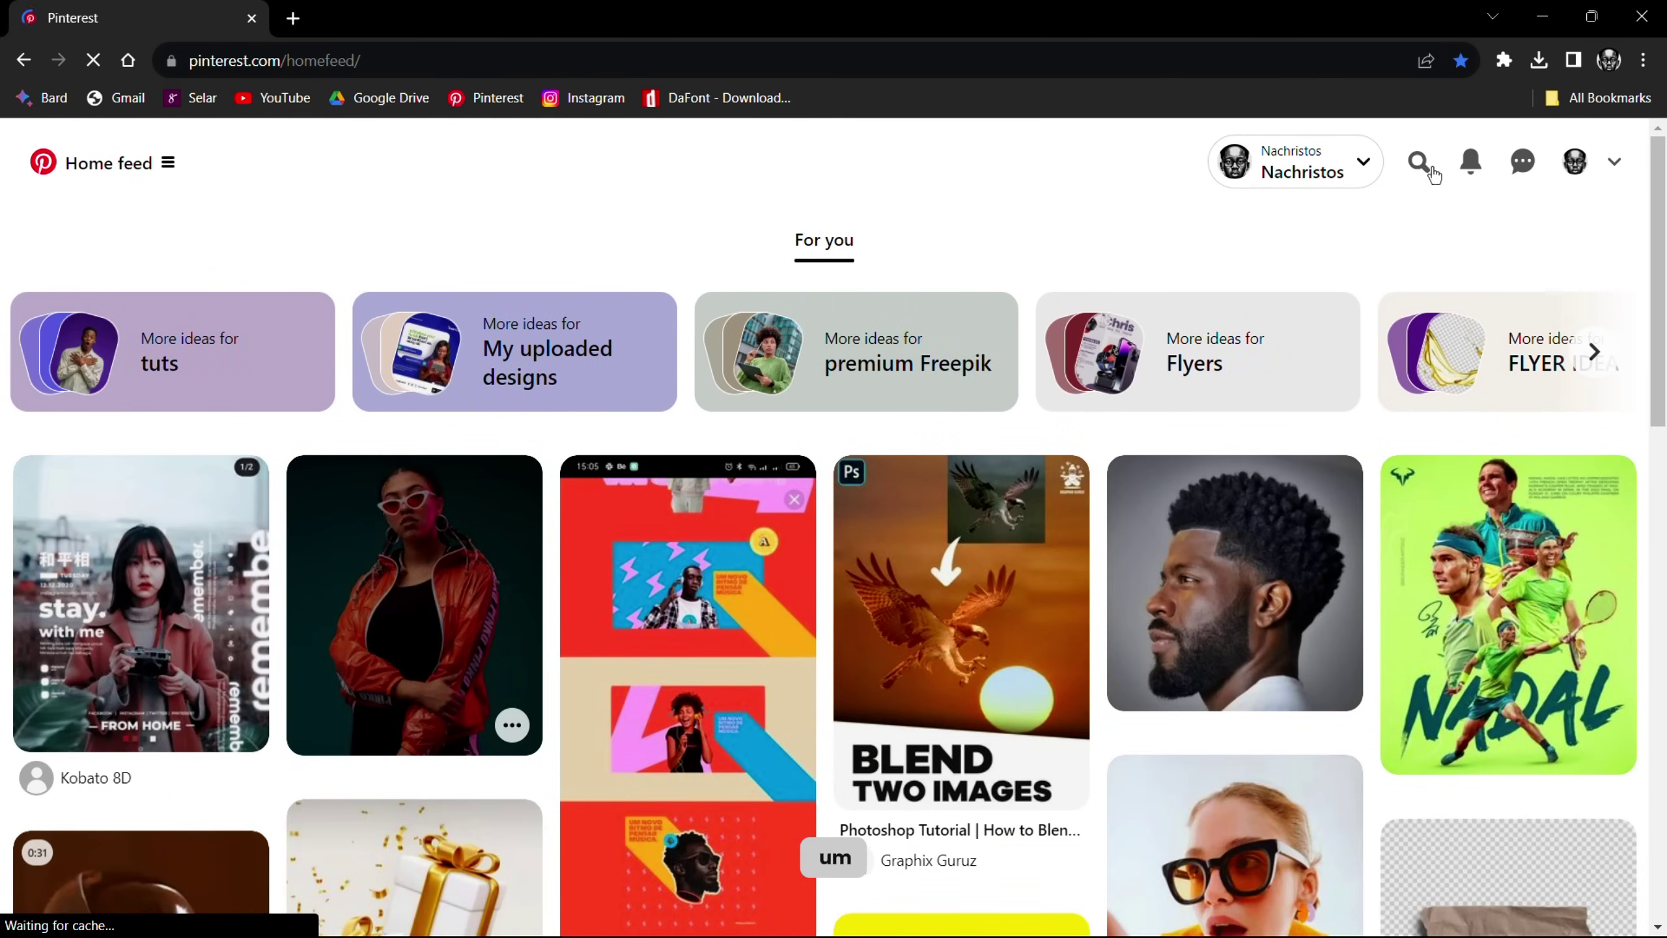
Step: Look through pins related to the orange-jacket portrait and open the one of the woman in white sunglasses on red
{"action": "left_click", "coordinate": [450, 627]}
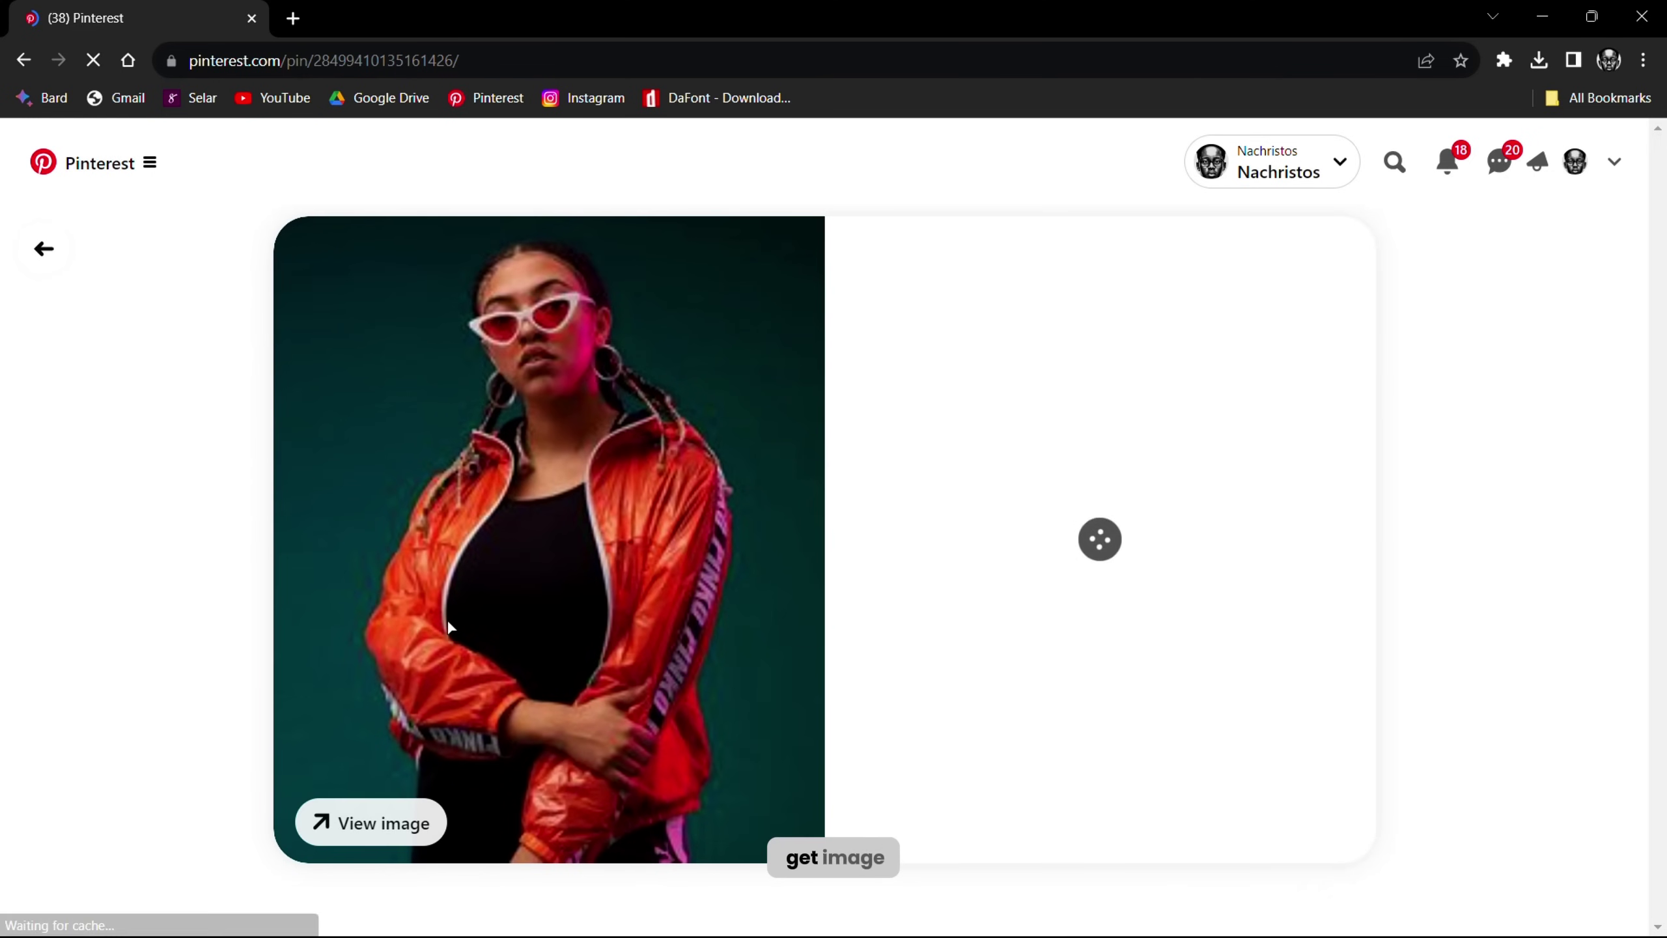
{"action": "scroll", "coordinate": [768, 693], "scroll_direction": "down", "scroll_amount": 6}
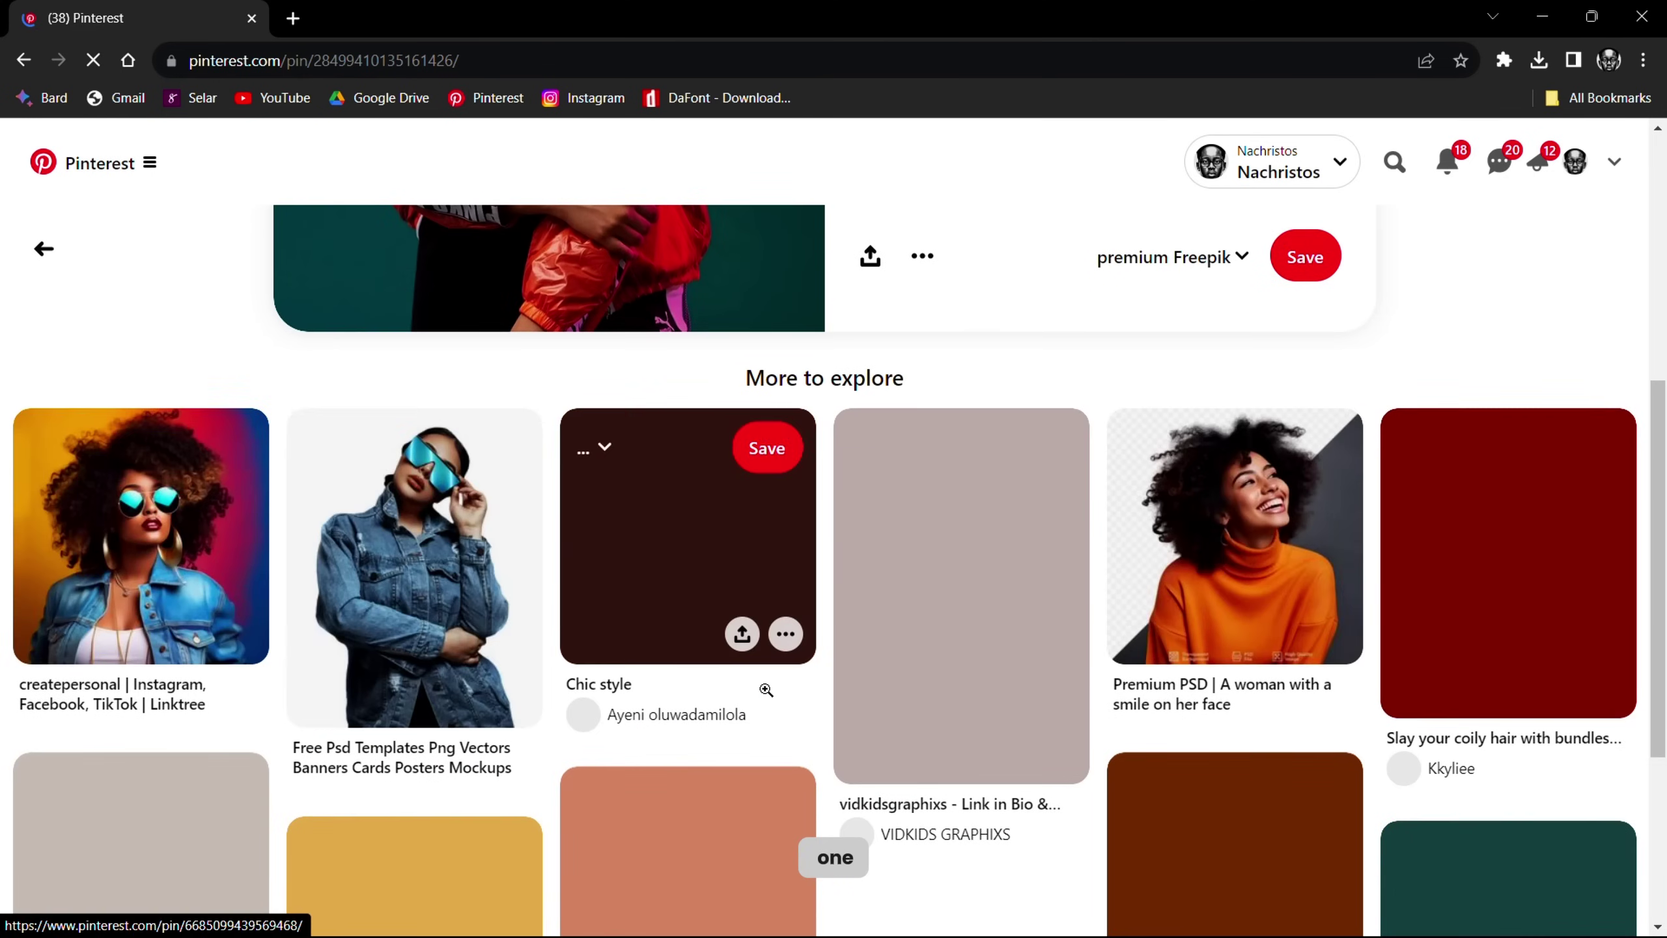
{"action": "scroll", "coordinate": [766, 690], "scroll_direction": "down", "scroll_amount": 2}
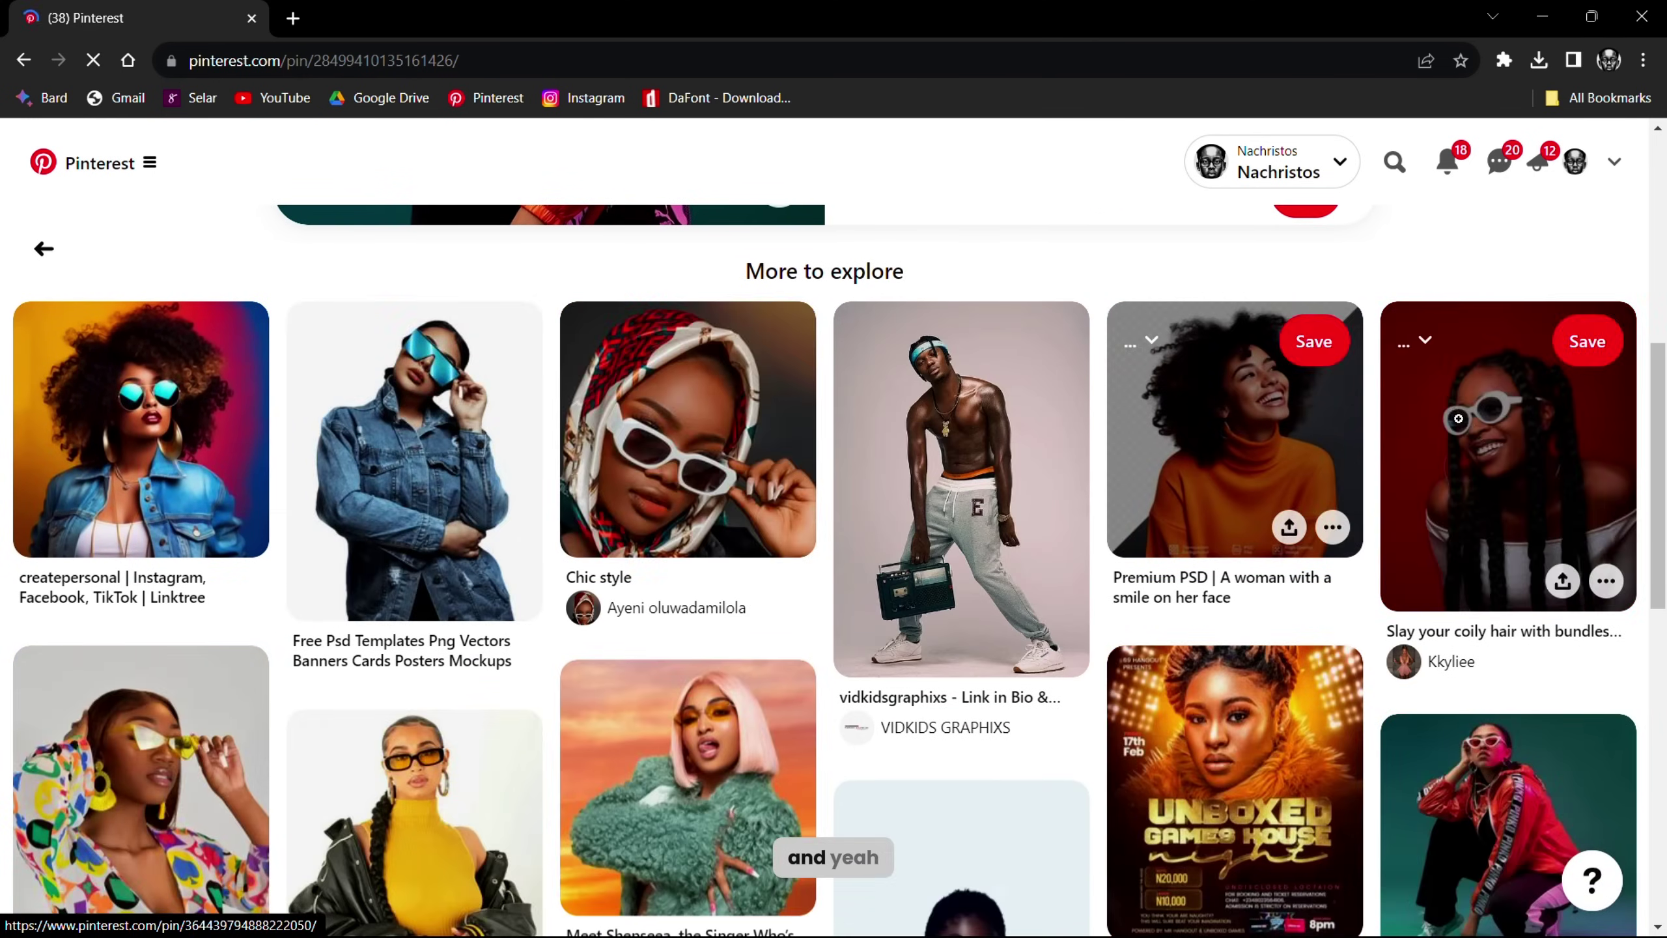
{"action": "scroll", "coordinate": [1458, 418], "scroll_direction": "down", "scroll_amount": 8}
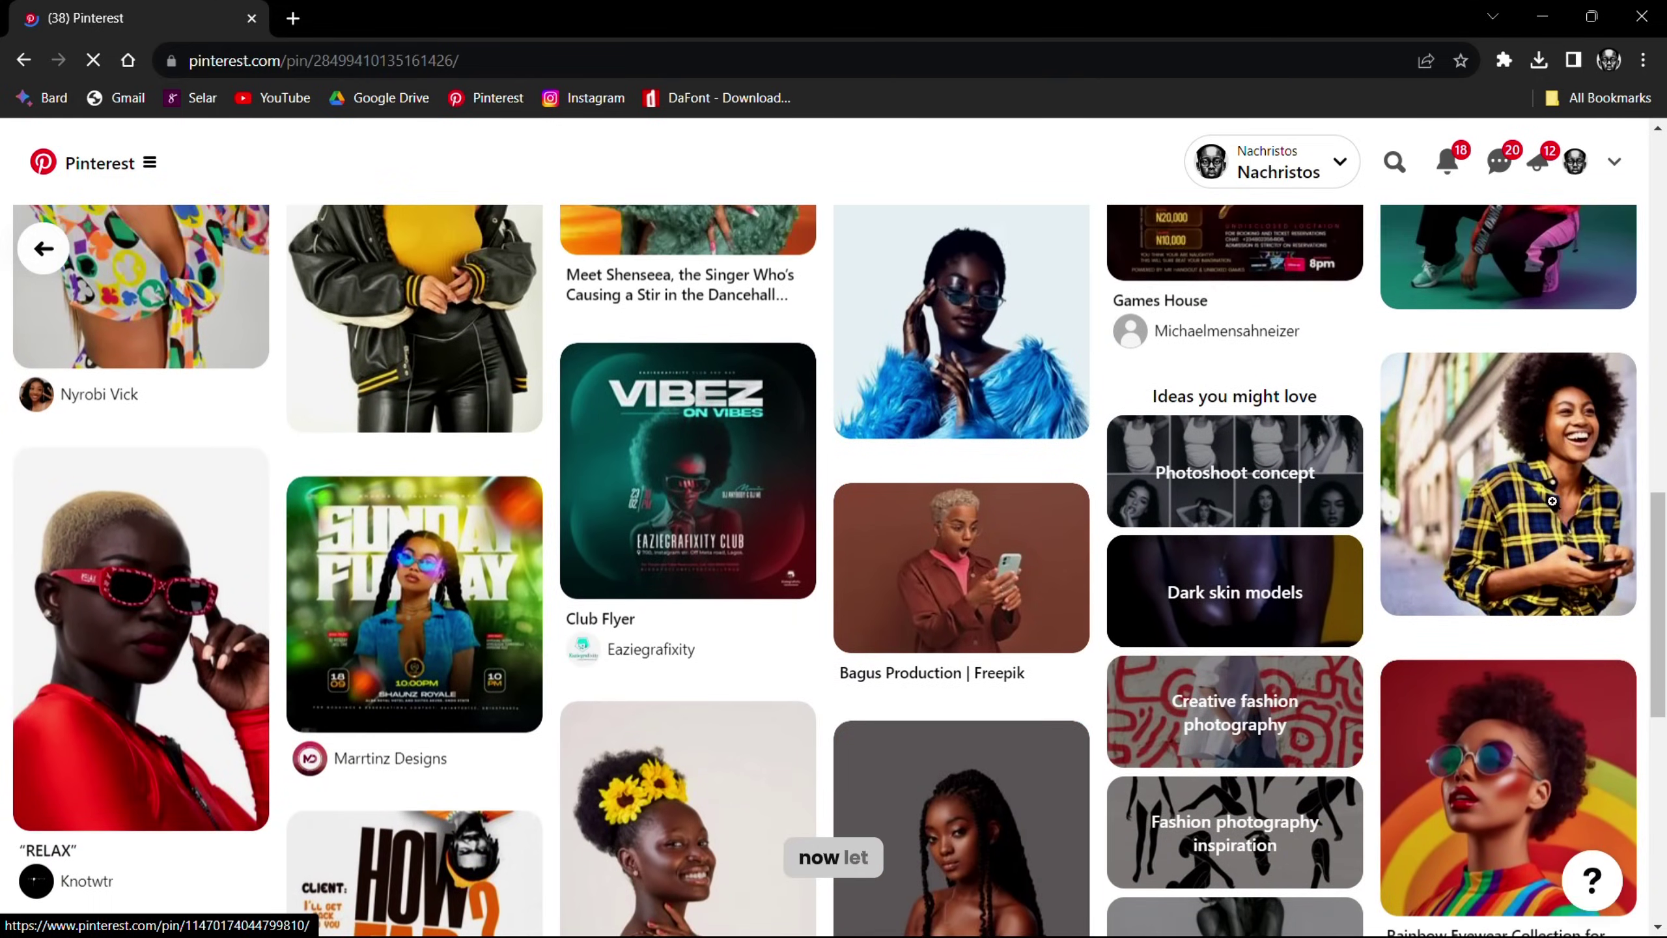
{"action": "scroll", "coordinate": [1552, 500], "scroll_direction": "up", "scroll_amount": 10}
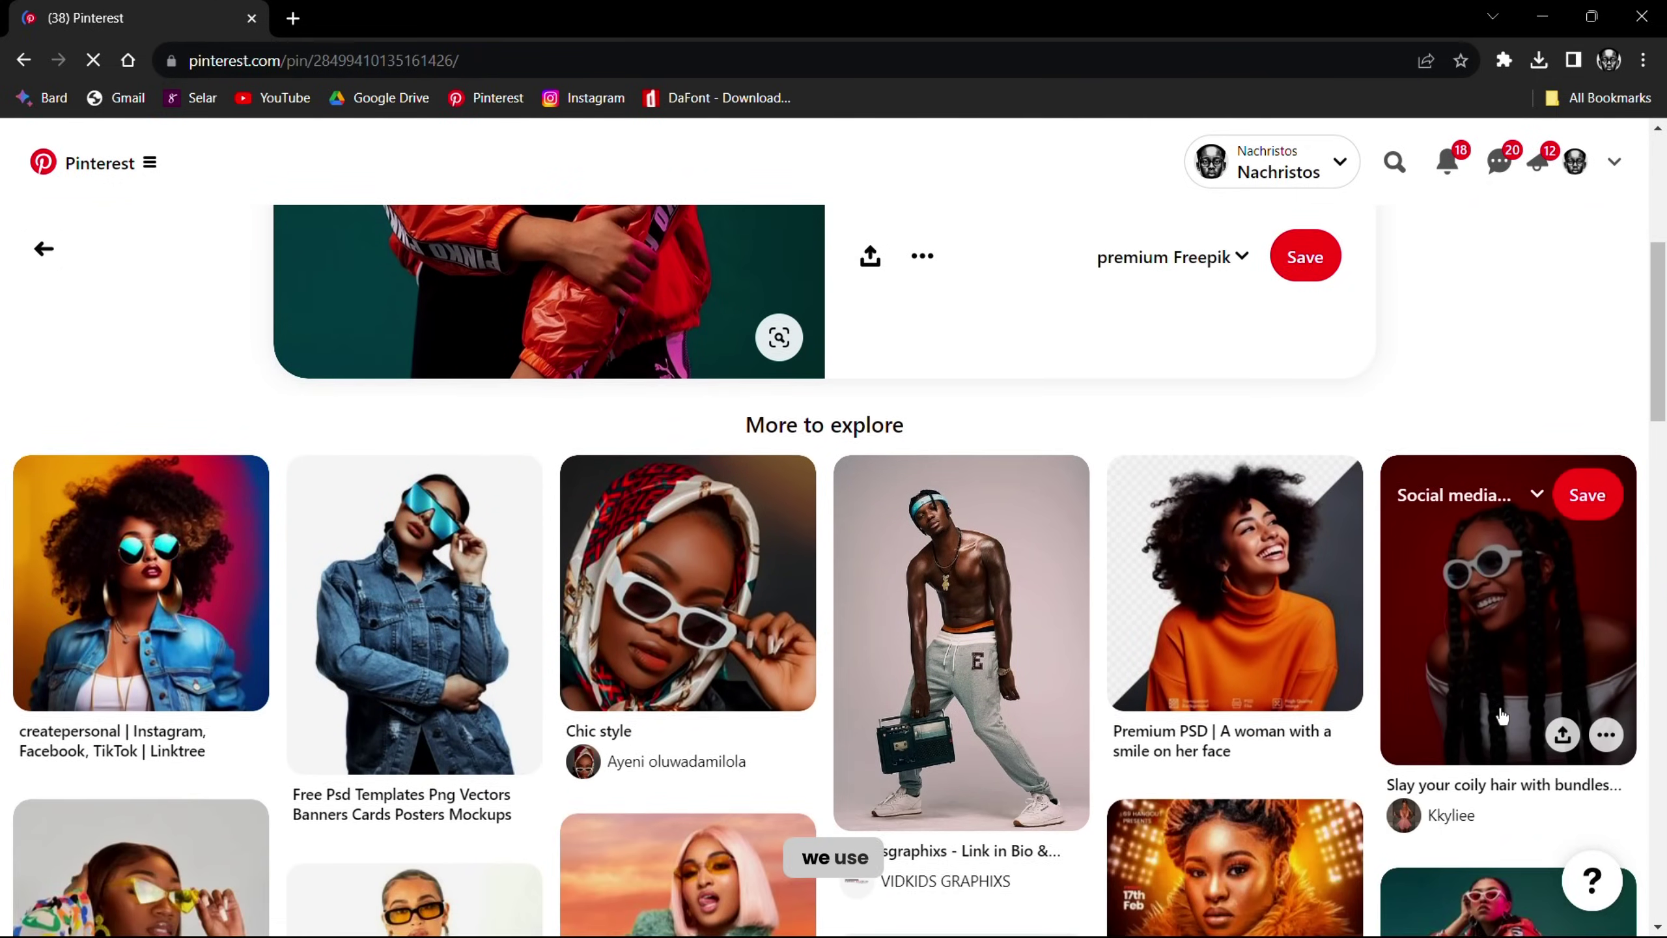
{"action": "left_click", "coordinate": [1502, 715]}
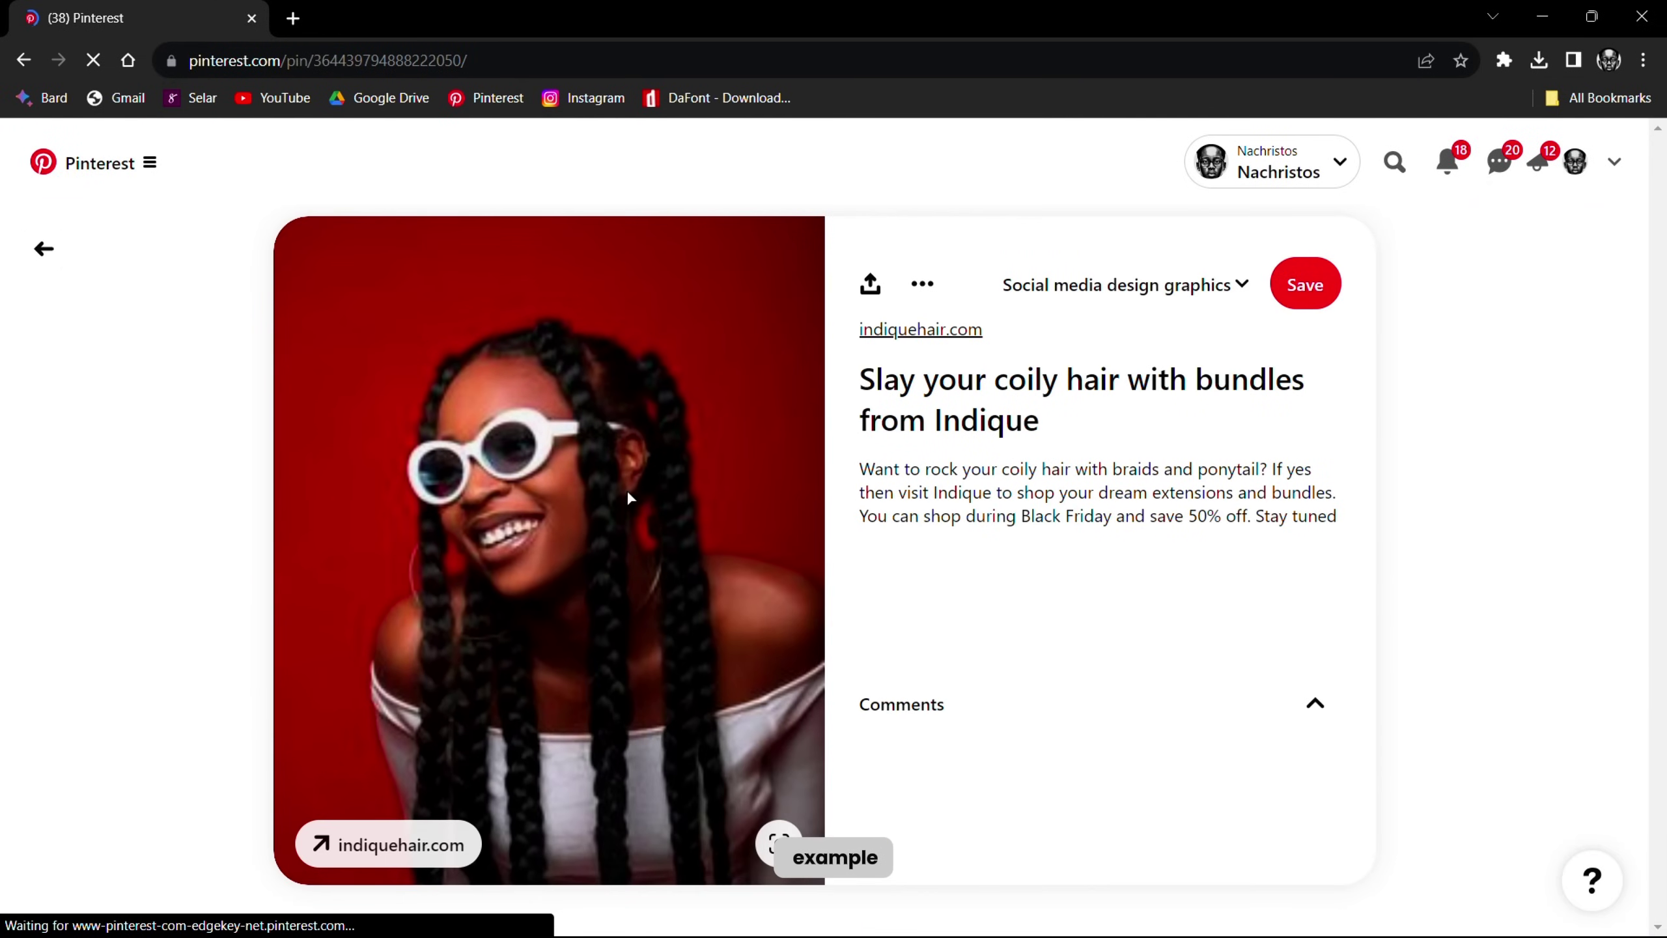
Step: Look through the related pins, then download the image of the woman in white sunglasses and minimise the browser
{"action": "scroll", "coordinate": [630, 490], "scroll_direction": "down", "scroll_amount": 8}
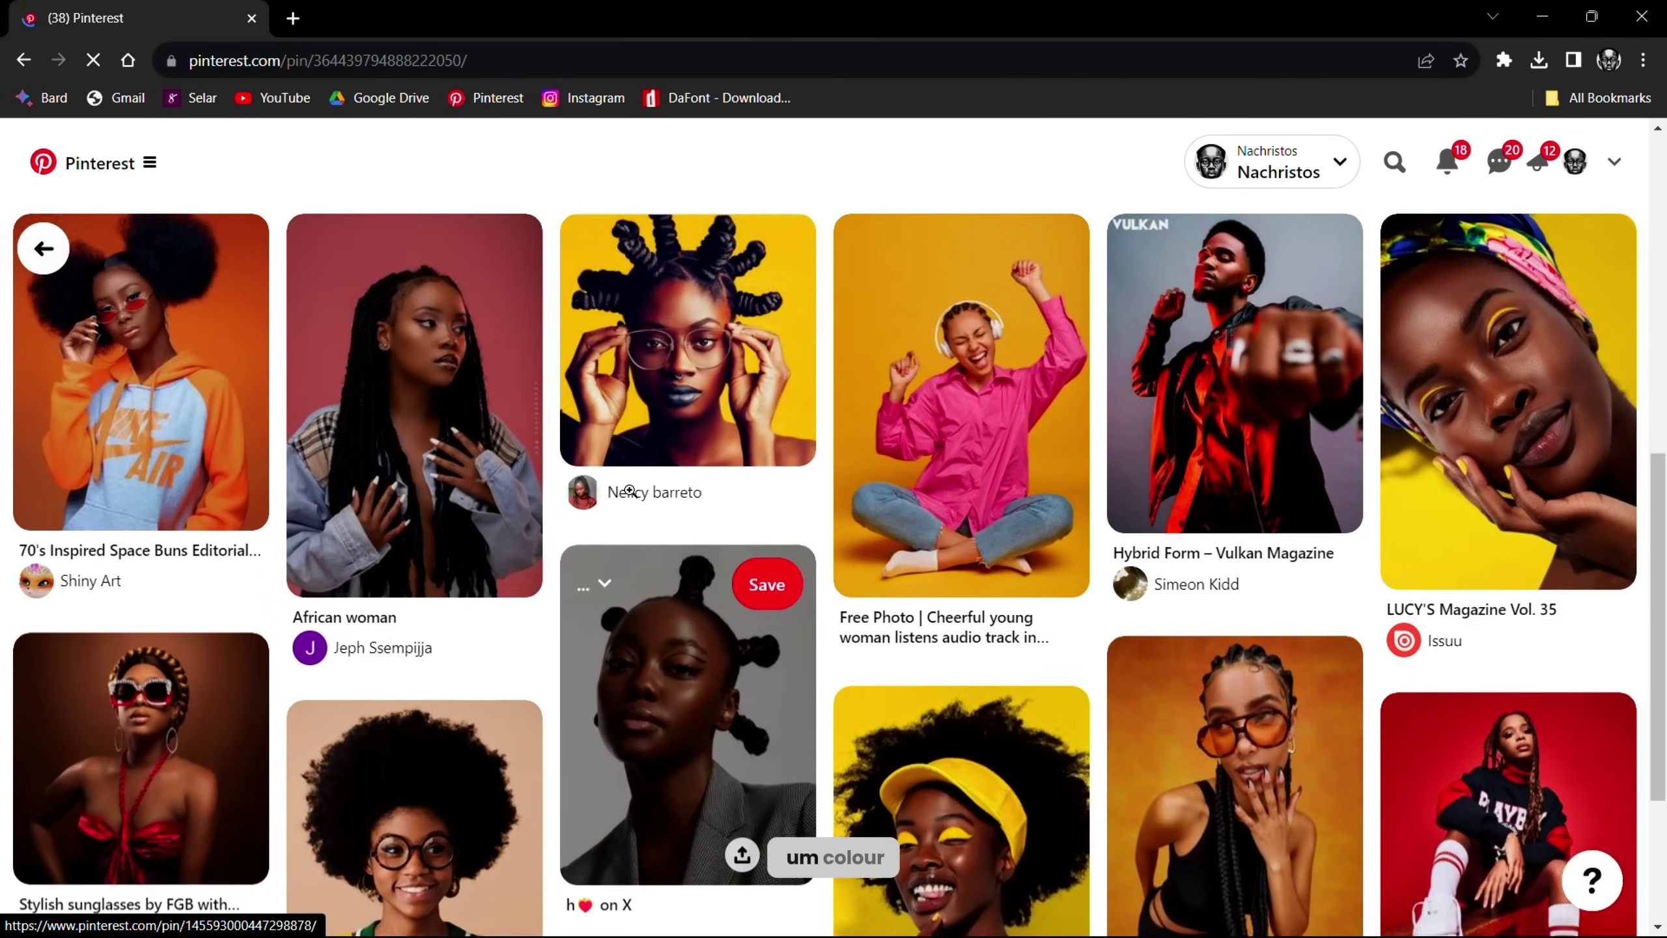
{"action": "scroll", "coordinate": [629, 490], "scroll_direction": "down", "scroll_amount": 4}
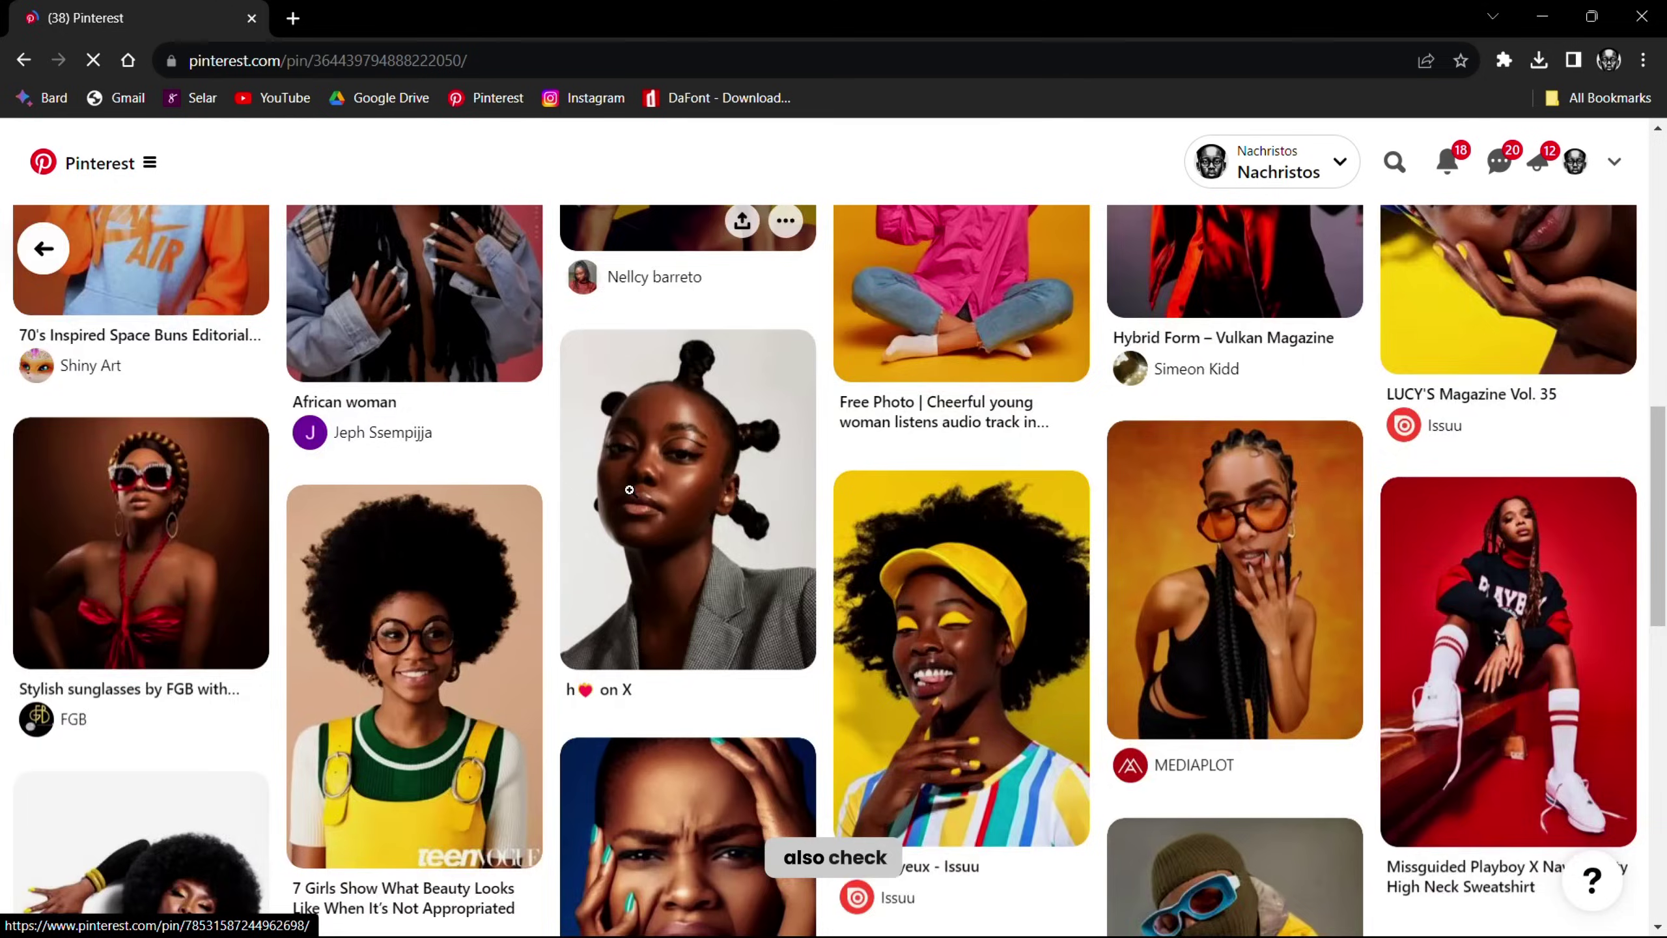
{"action": "scroll", "coordinate": [629, 490], "scroll_direction": "down", "scroll_amount": 5}
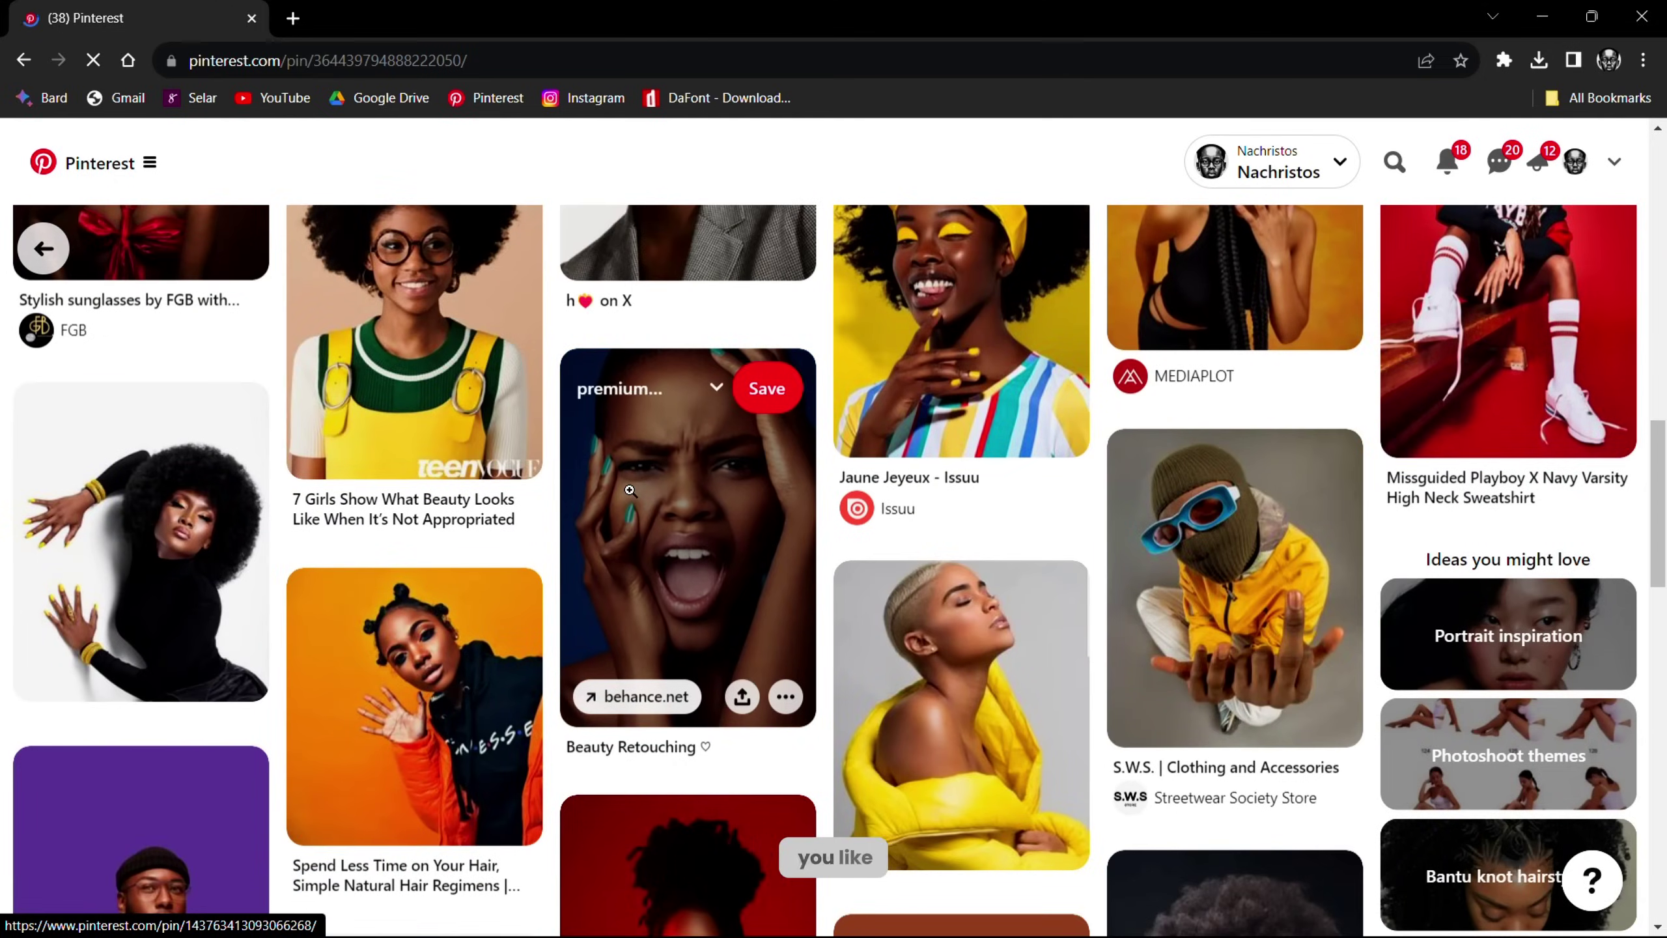
{"action": "scroll", "coordinate": [629, 490], "scroll_direction": "up", "scroll_amount": 15}
{"action": "left_click", "coordinate": [922, 284]}
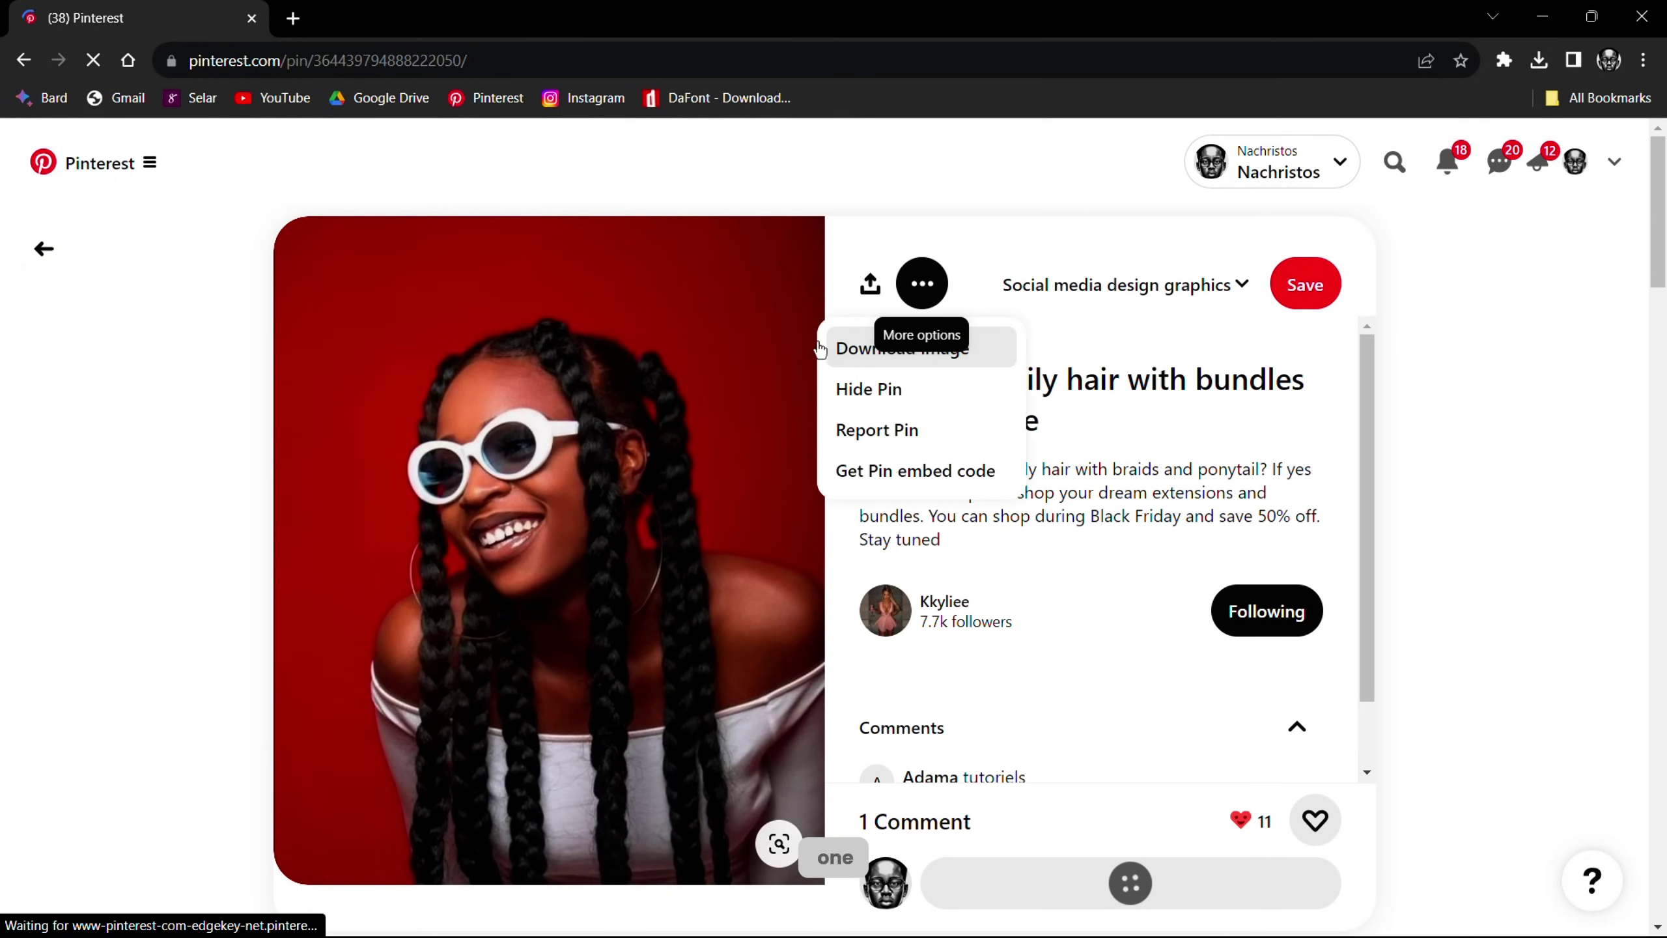
{"action": "left_click", "coordinate": [872, 358]}
{"action": "left_click", "coordinate": [1546, 20]}
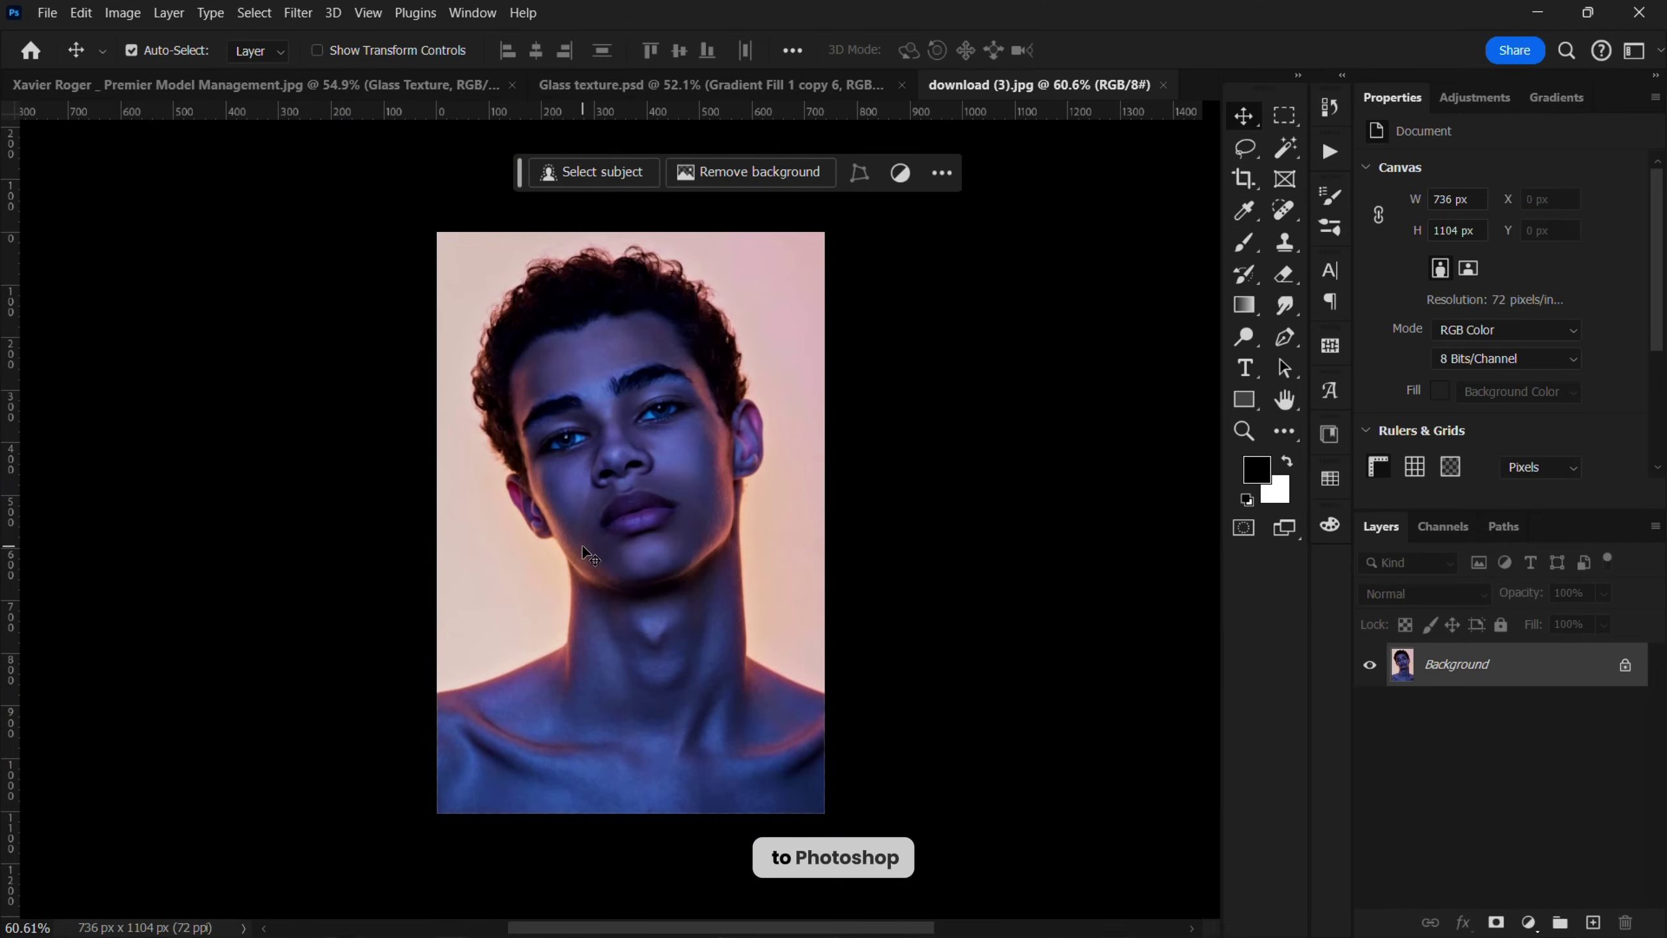
Step: Return to Photoshop, duplicate the portrait's Background layer and convert the copy to a smart object
{"action": "scroll", "coordinate": [582, 544], "scroll_direction": "down", "scroll_amount": 3}
{"action": "scroll", "coordinate": [633, 435], "scroll_direction": "up", "scroll_amount": 6}
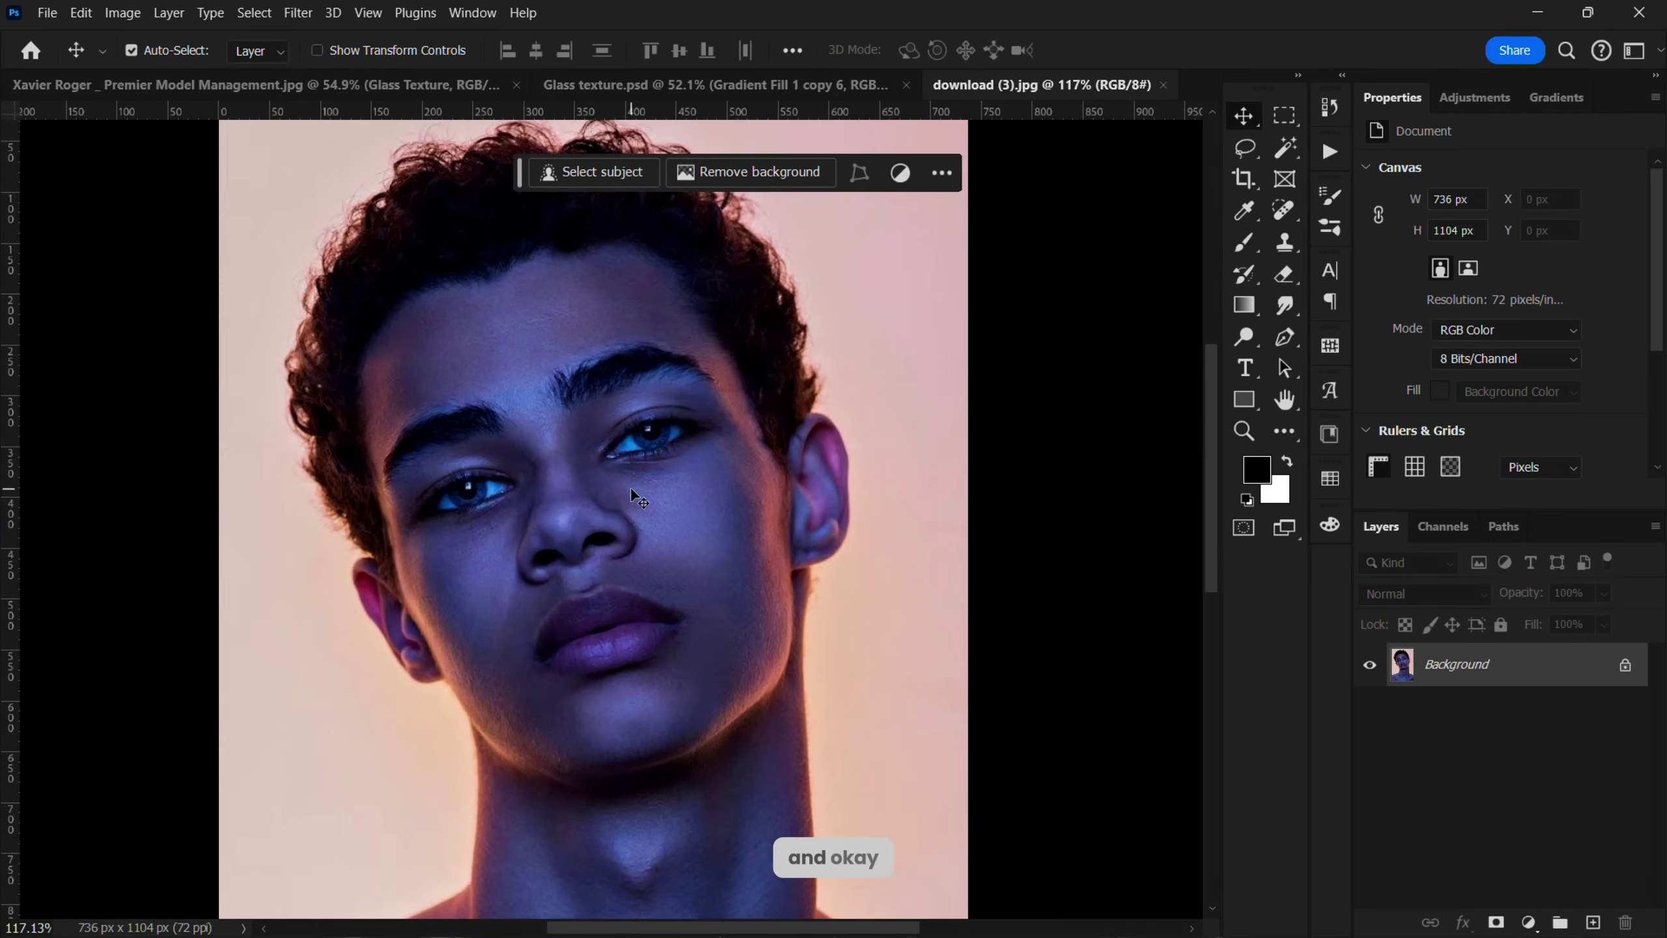
{"action": "scroll", "coordinate": [633, 490], "scroll_direction": "down", "scroll_amount": 5}
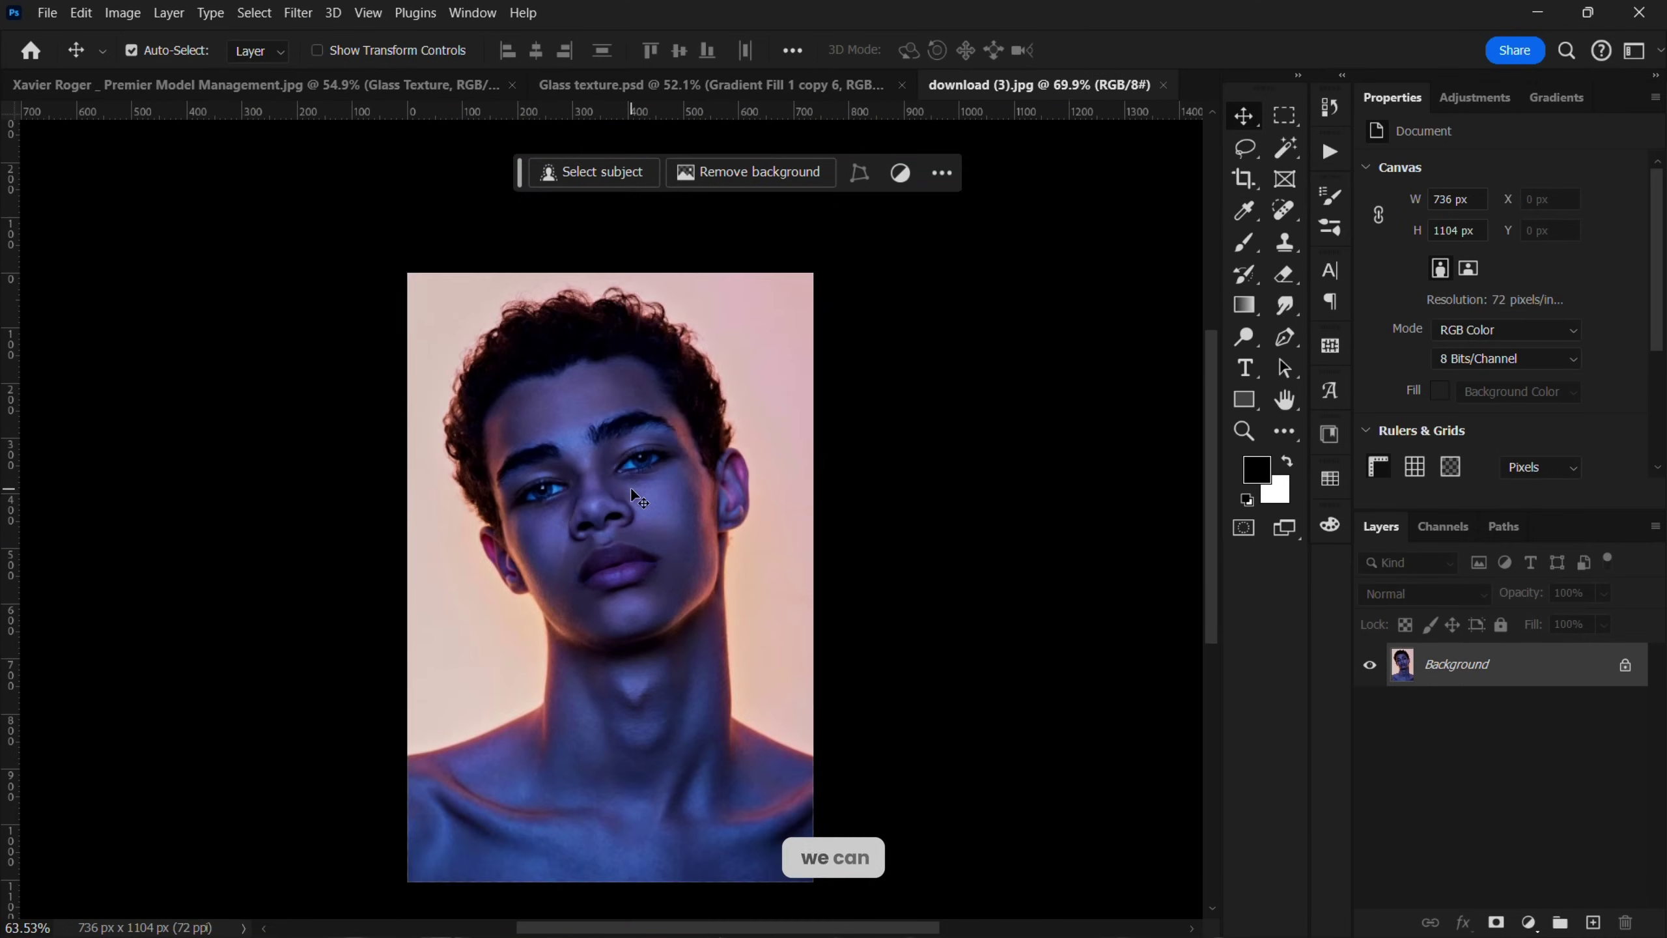
{"action": "left_click_drag", "start_coordinate": [633, 490], "coordinate": [683, 424]}
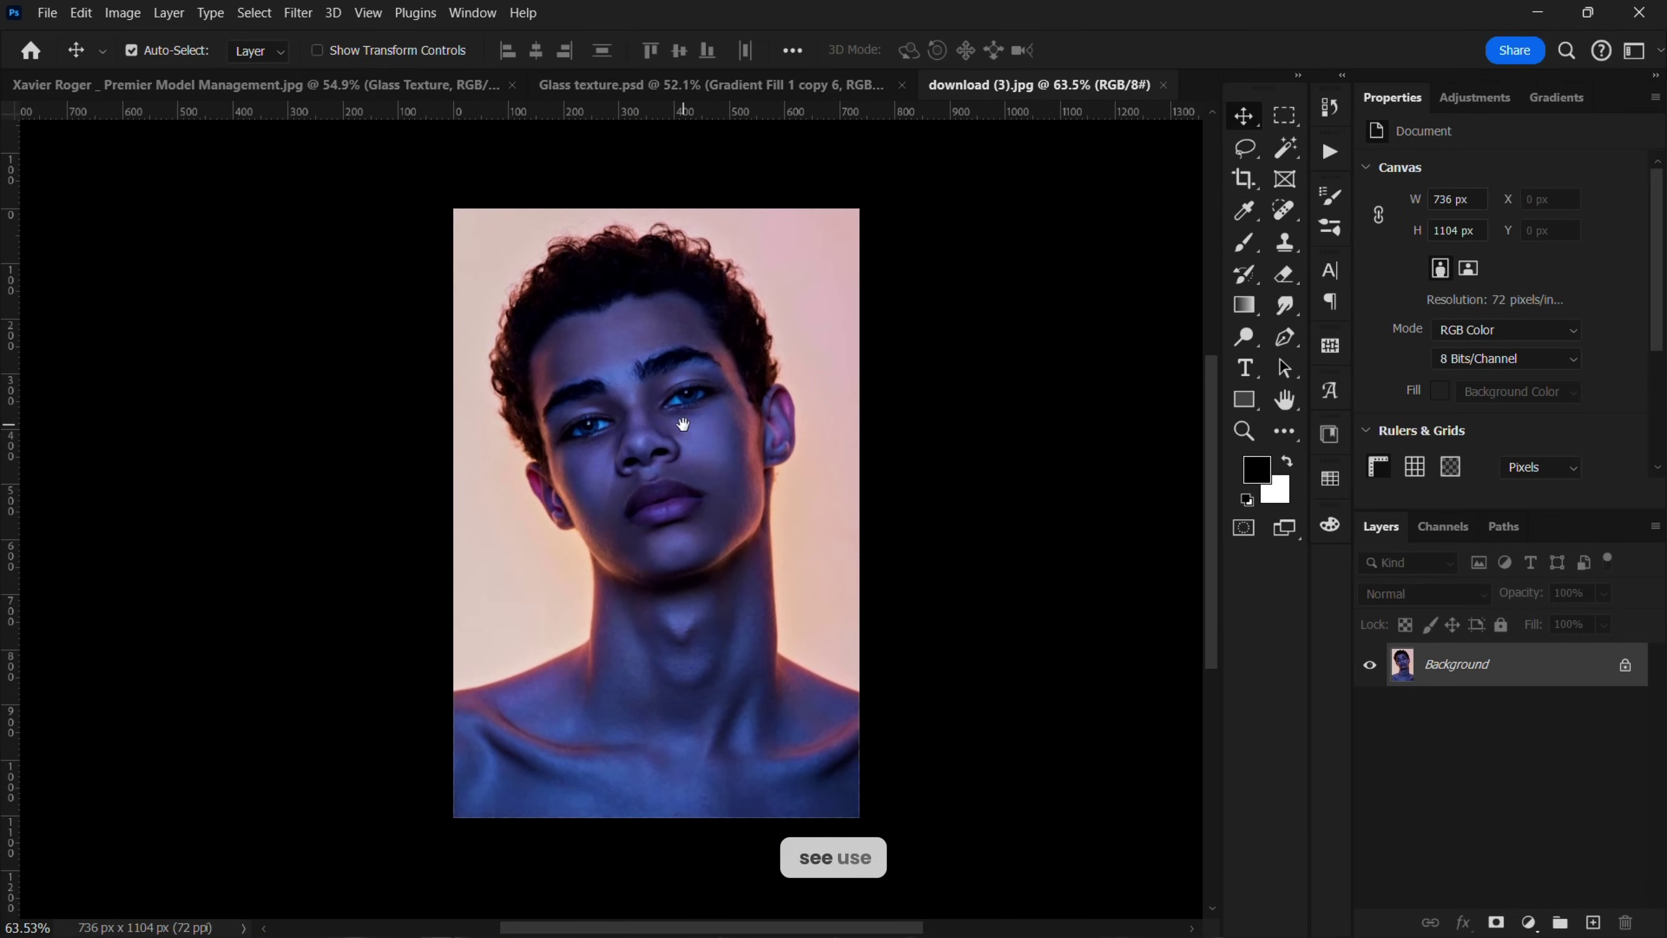
{"action": "left_click_drag", "start_coordinate": [1566, 693], "coordinate": [1593, 923]}
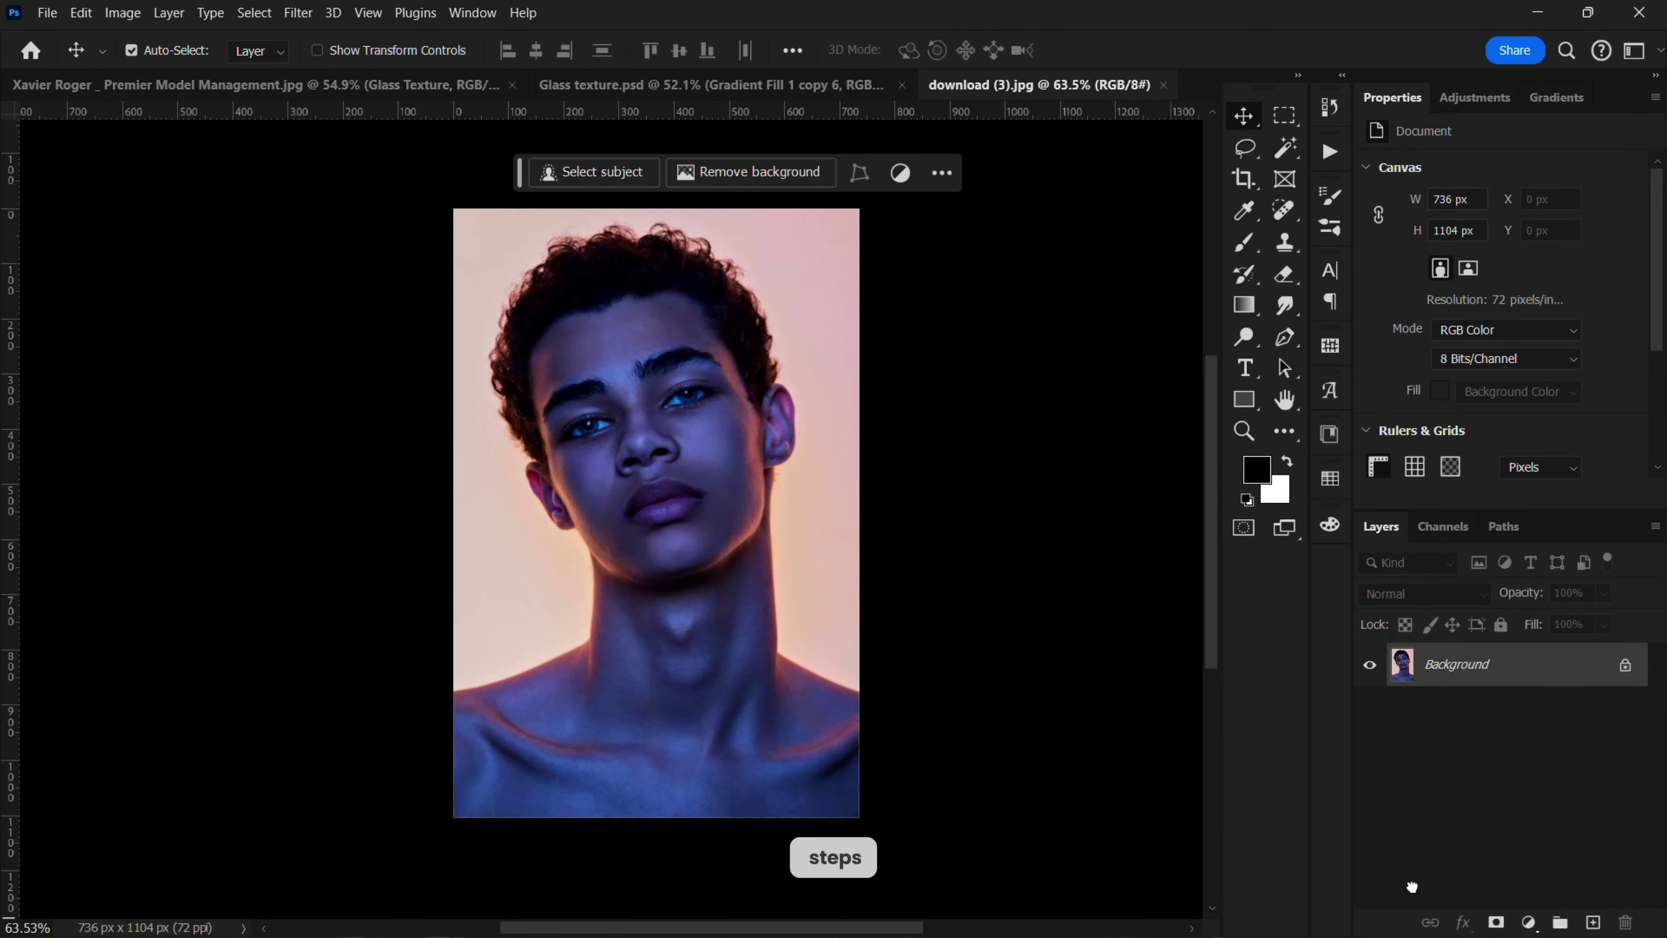
{"action": "right_click", "coordinate": [1572, 671]}
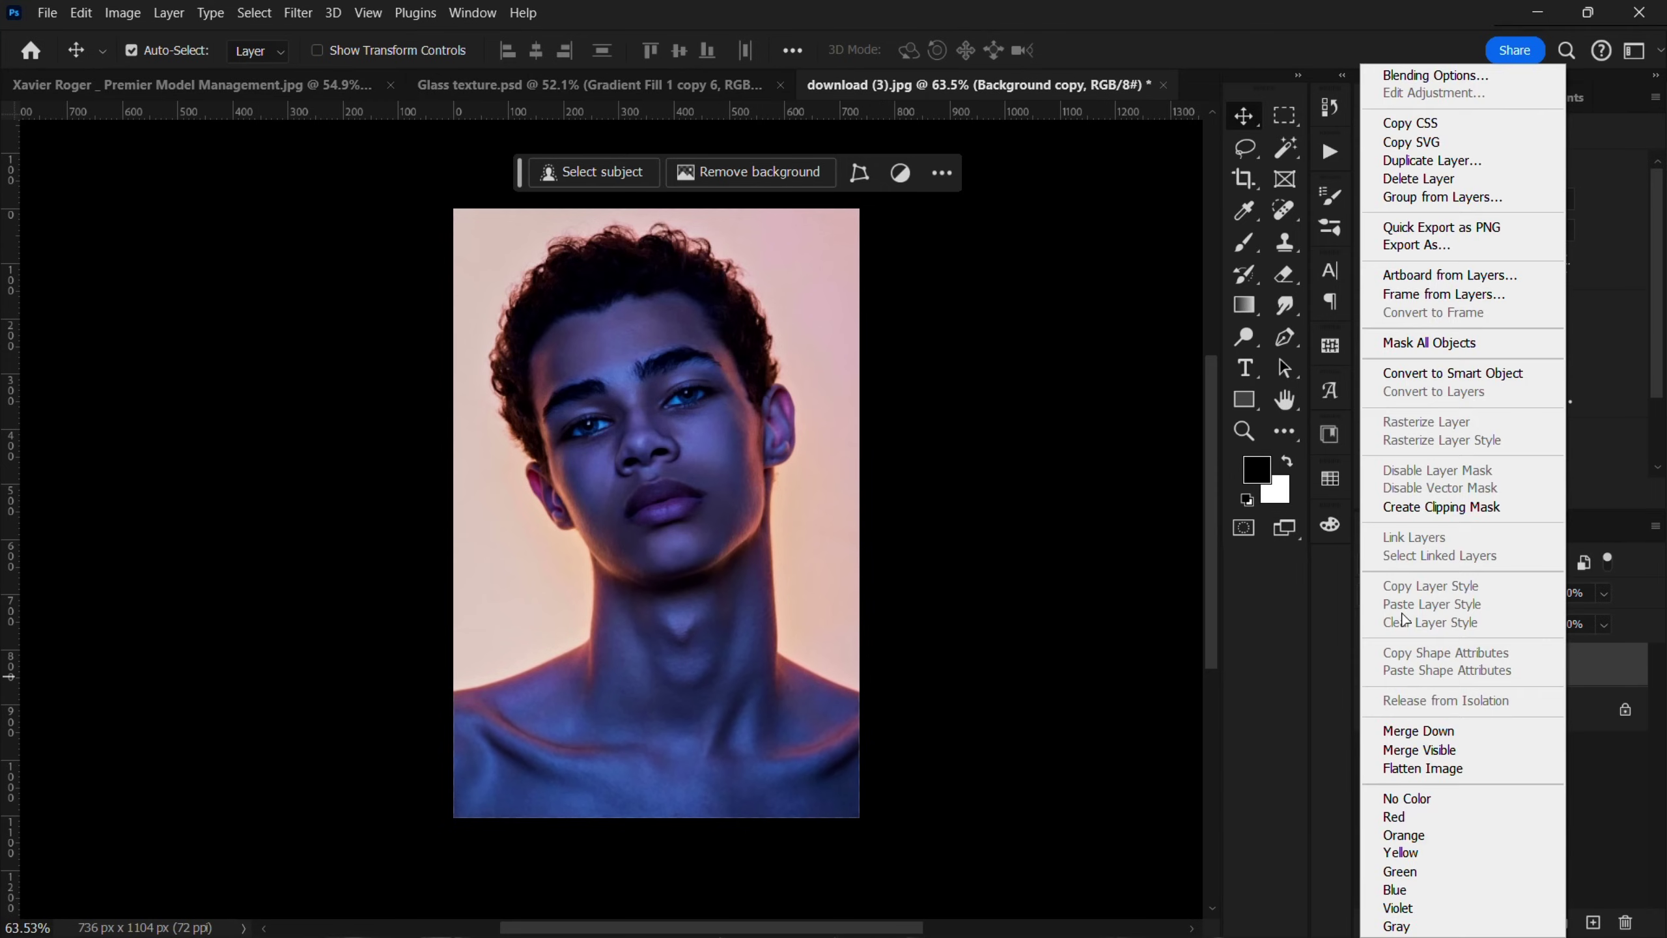
{"action": "left_click", "coordinate": [1453, 373]}
Step: Reapply the Glass filter to the Background copy with distortion 7, smoothness 6, the Glass texture and 103% scaling
{"action": "scroll", "coordinate": [743, 494], "scroll_direction": "up", "scroll_amount": 1}
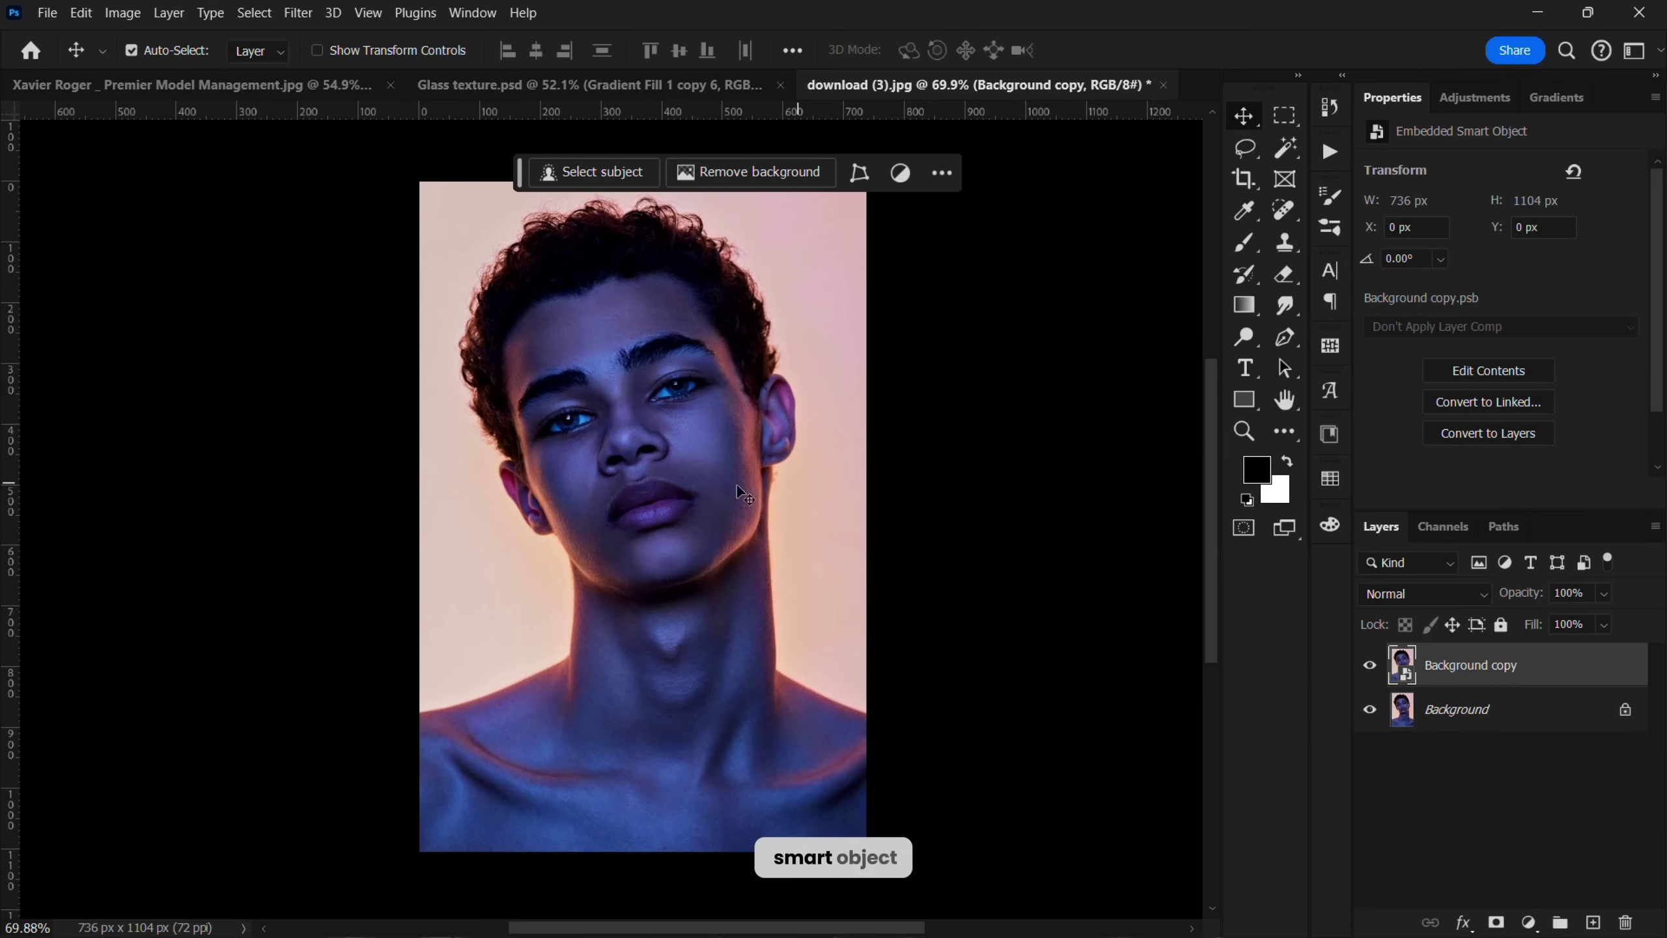
{"action": "left_click", "coordinate": [298, 12]}
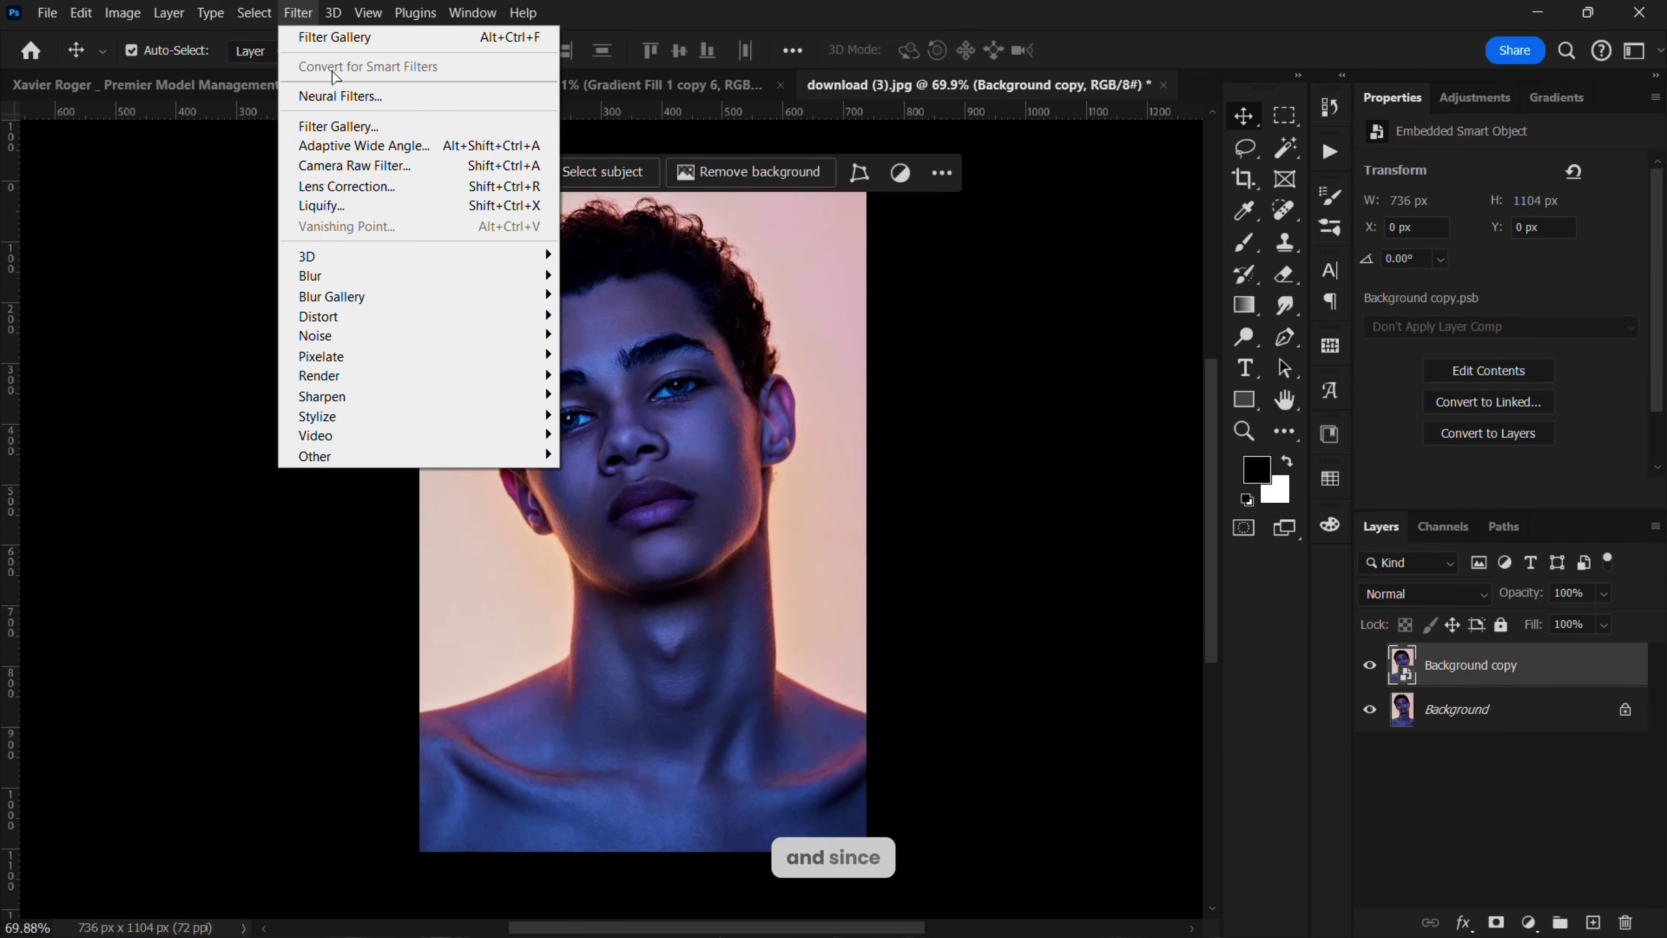
{"action": "left_click", "coordinate": [367, 38]}
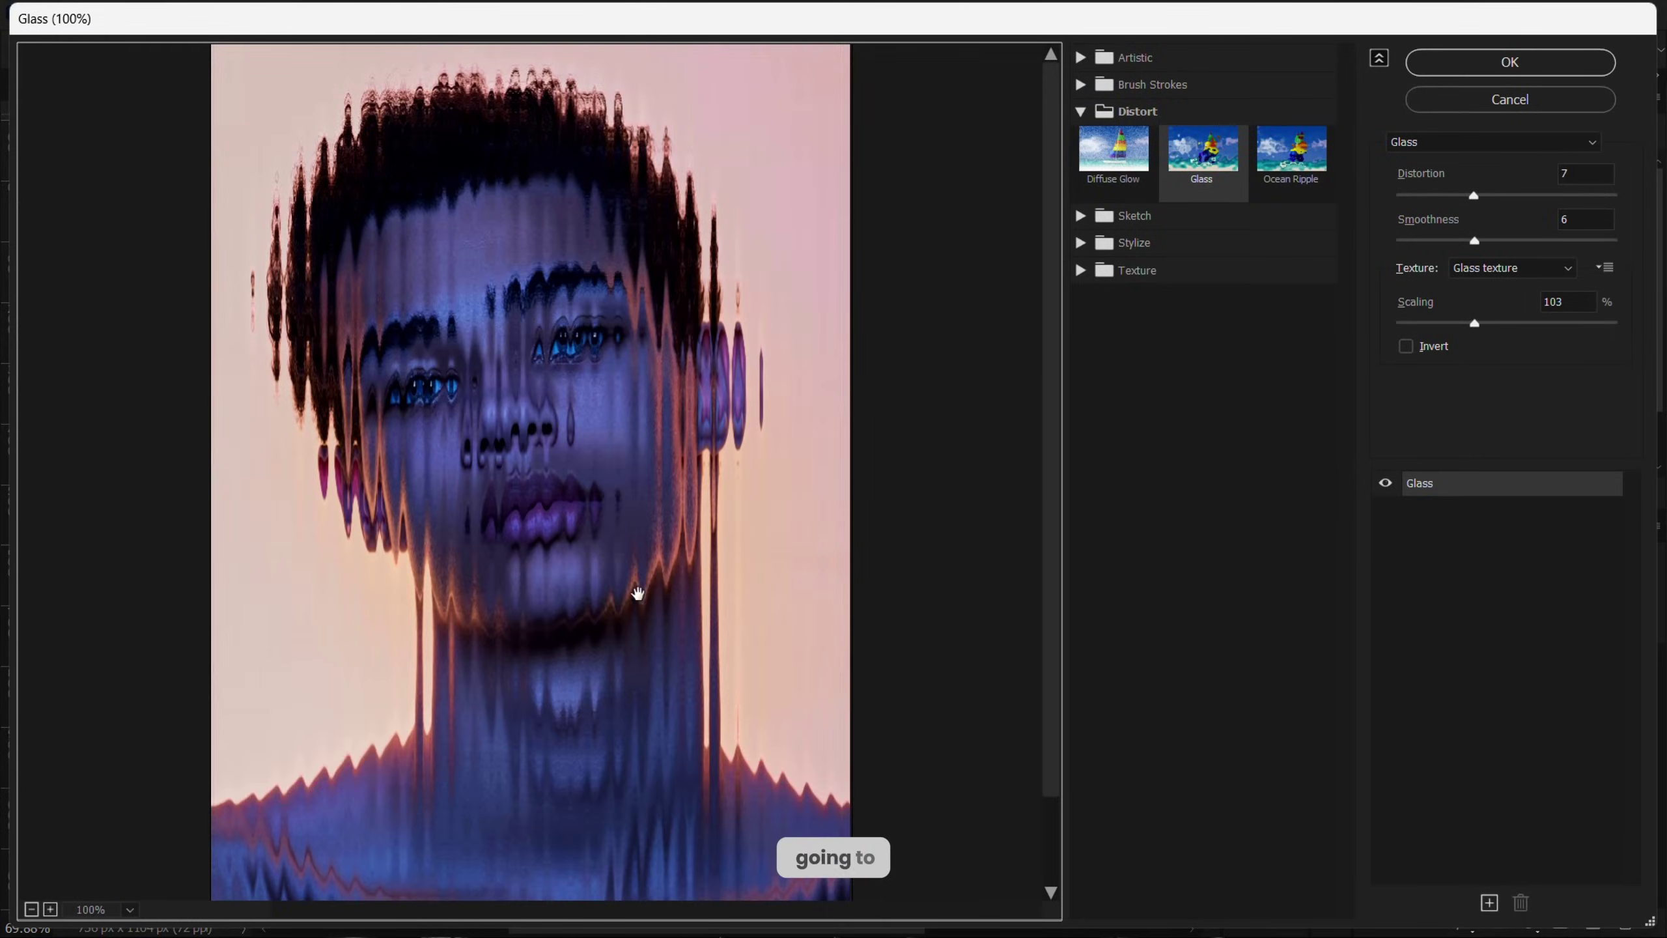
{"action": "left_click", "coordinate": [1458, 71]}
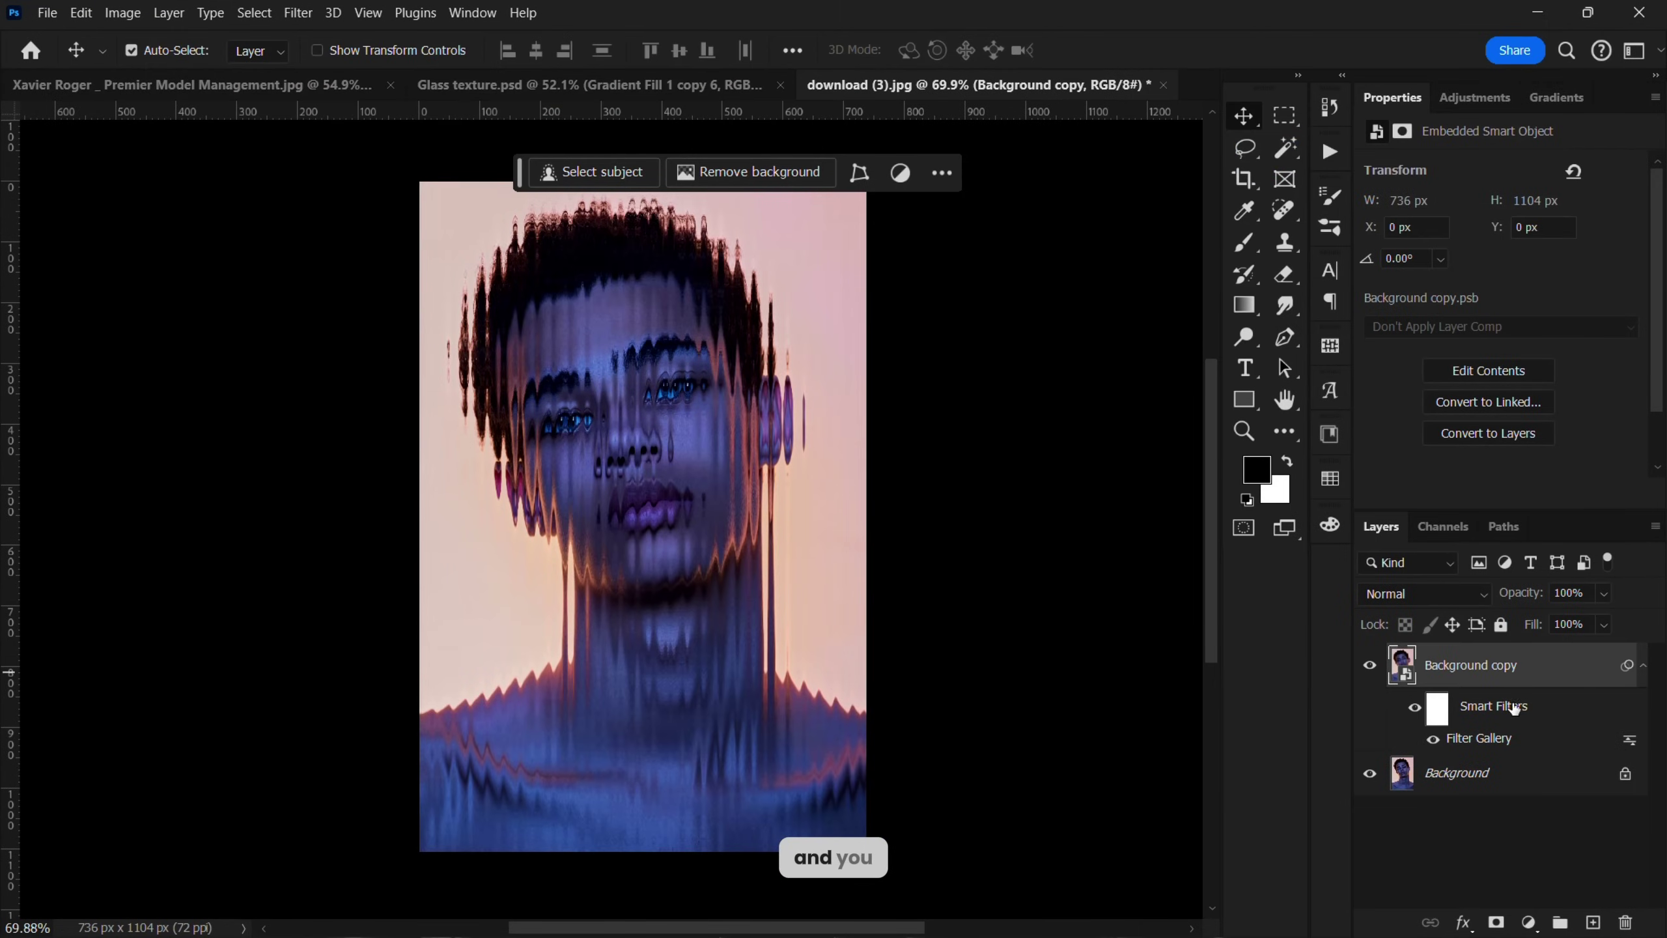
Step: Add a layer mask to the Background copy layer and invert it to black to hide the glass effect
{"action": "left_click", "coordinate": [1495, 921]}
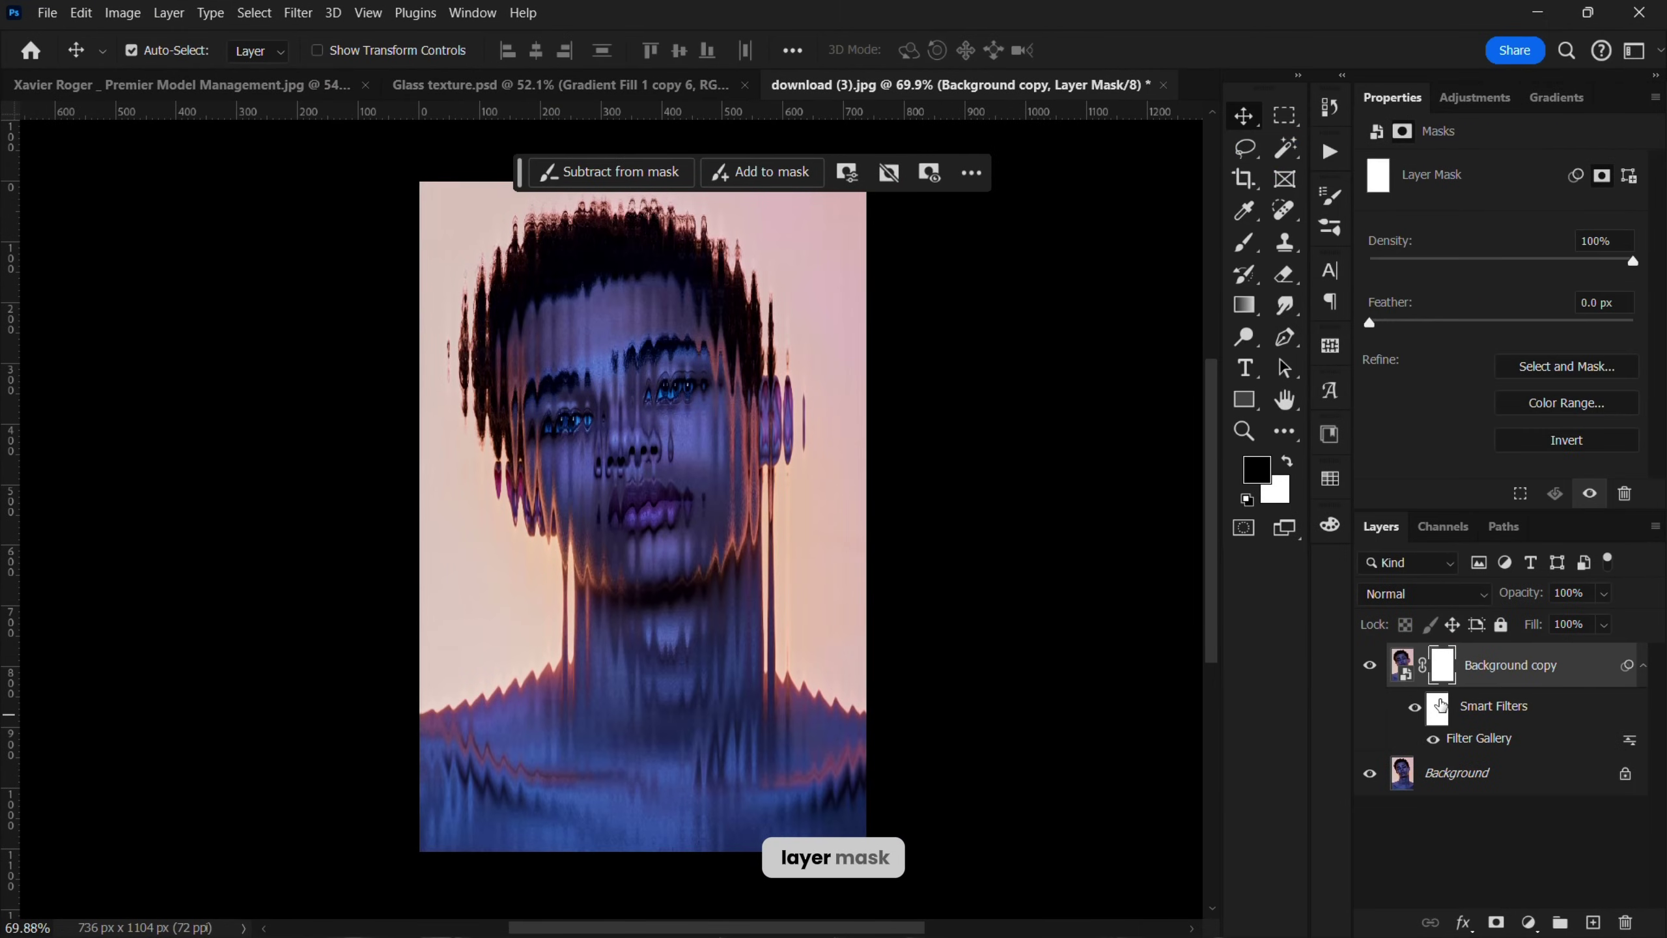
{"action": "key", "text": "b"}
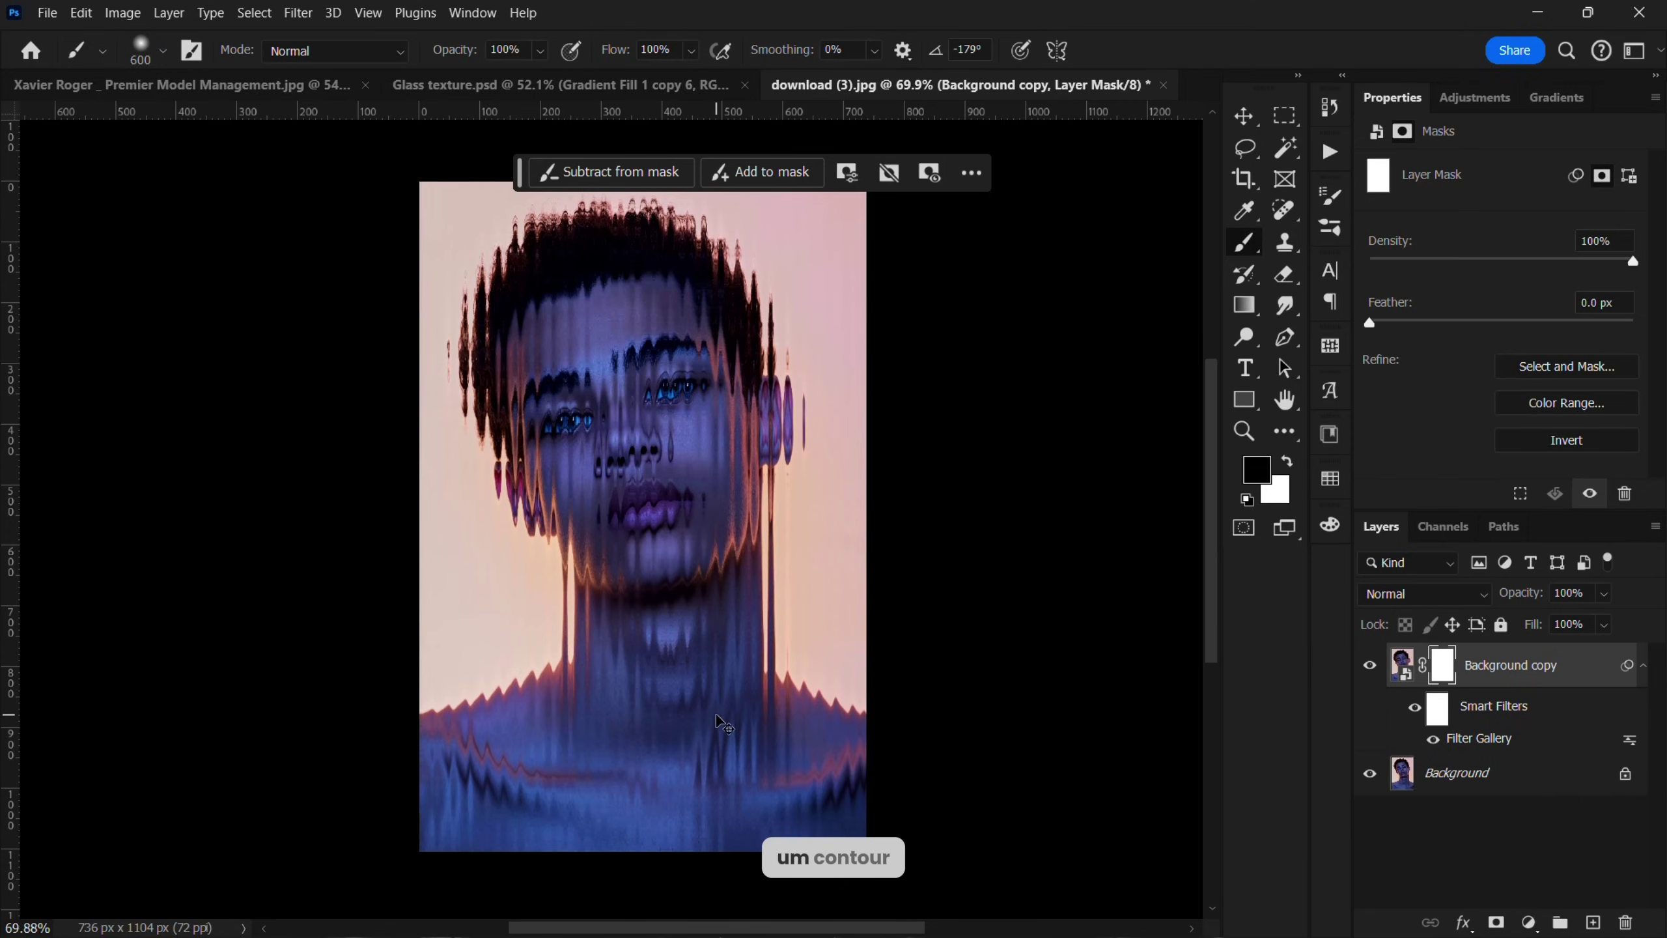
{"action": "key", "text": "ctrl+i"}
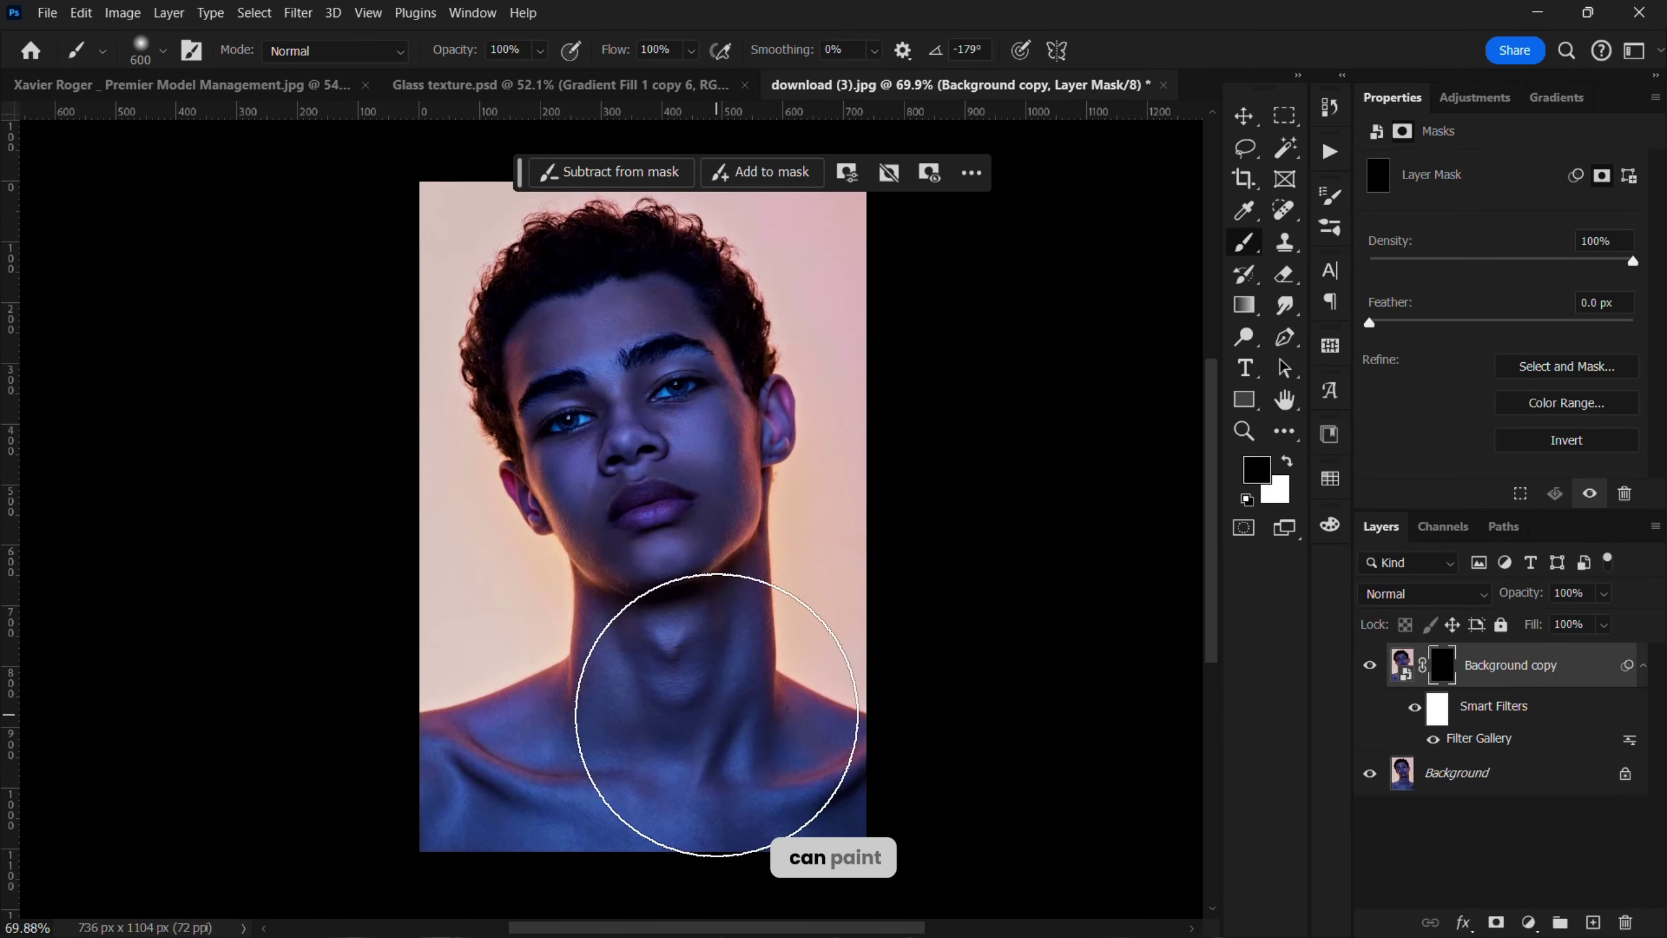
Step: Paint the mask white with a soft 600 px brush over the neck and shoulder and the opposite side of the head
{"action": "key", "text": "x"}
{"action": "left_click_drag", "start_coordinate": [495, 707], "coordinate": [446, 578]}
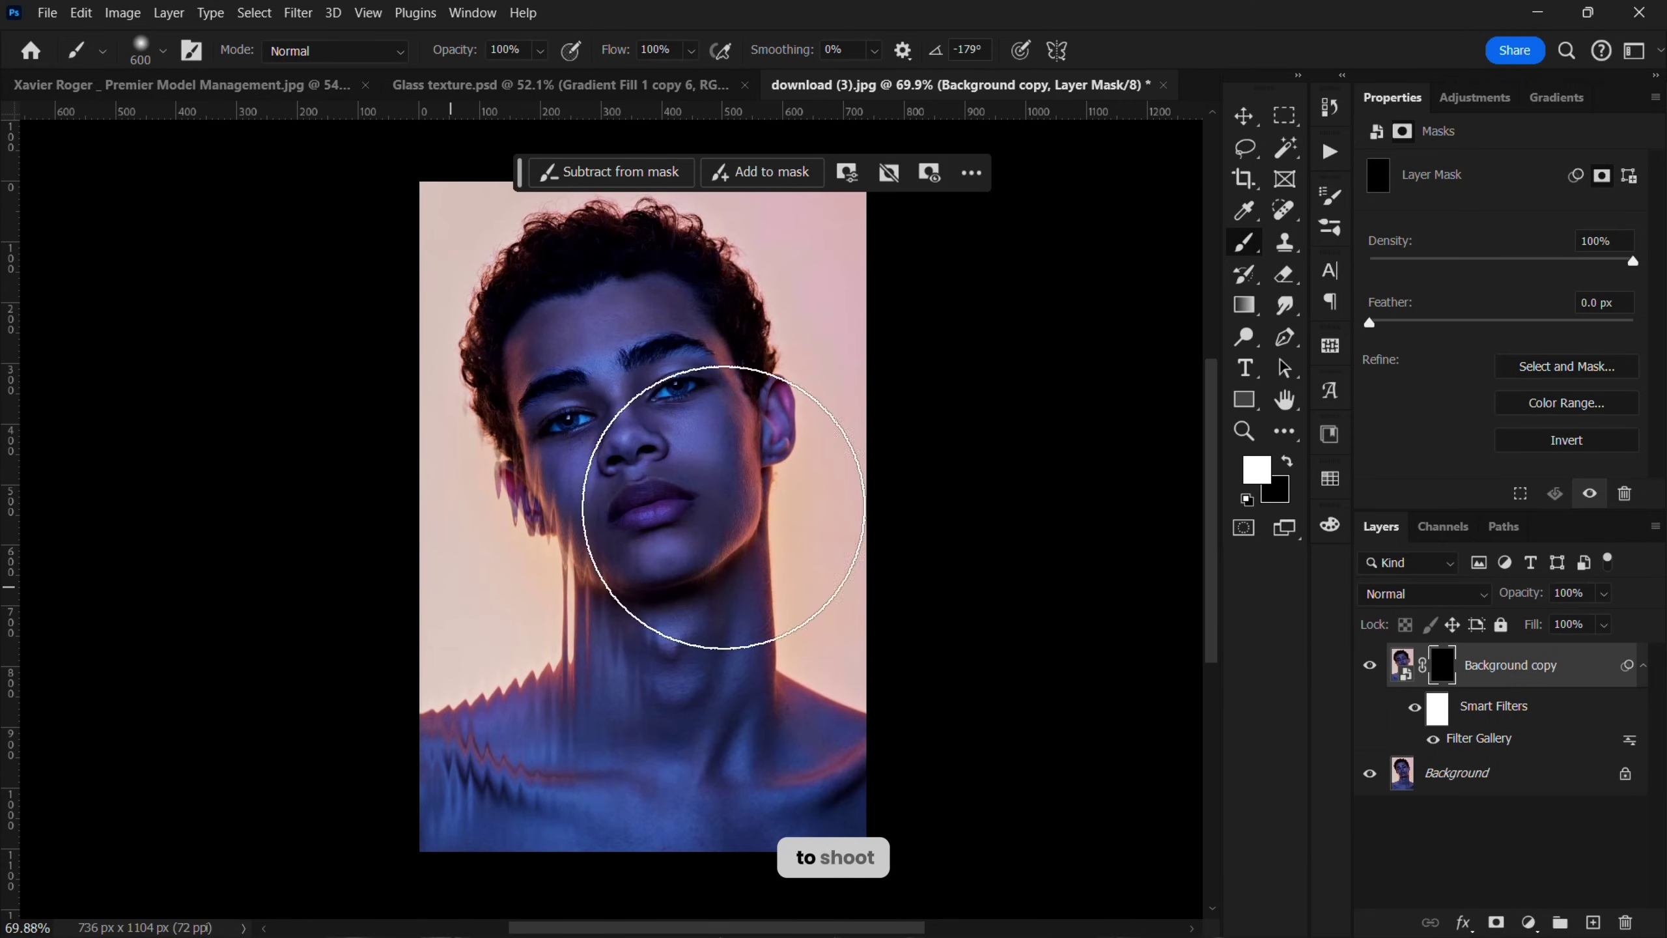
{"action": "mouse_move", "coordinate": [880, 370]}
{"action": "left_mouse_down"}
{"action": "mouse_move", "coordinate": [876, 327]}
{"action": "mouse_move", "coordinate": [762, 484]}
{"action": "left_mouse_up"}
Step: Harden the mask brush, reduce it to 250 px and paint white along both sides of the face and neck
{"action": "right_click", "coordinate": [847, 524]}
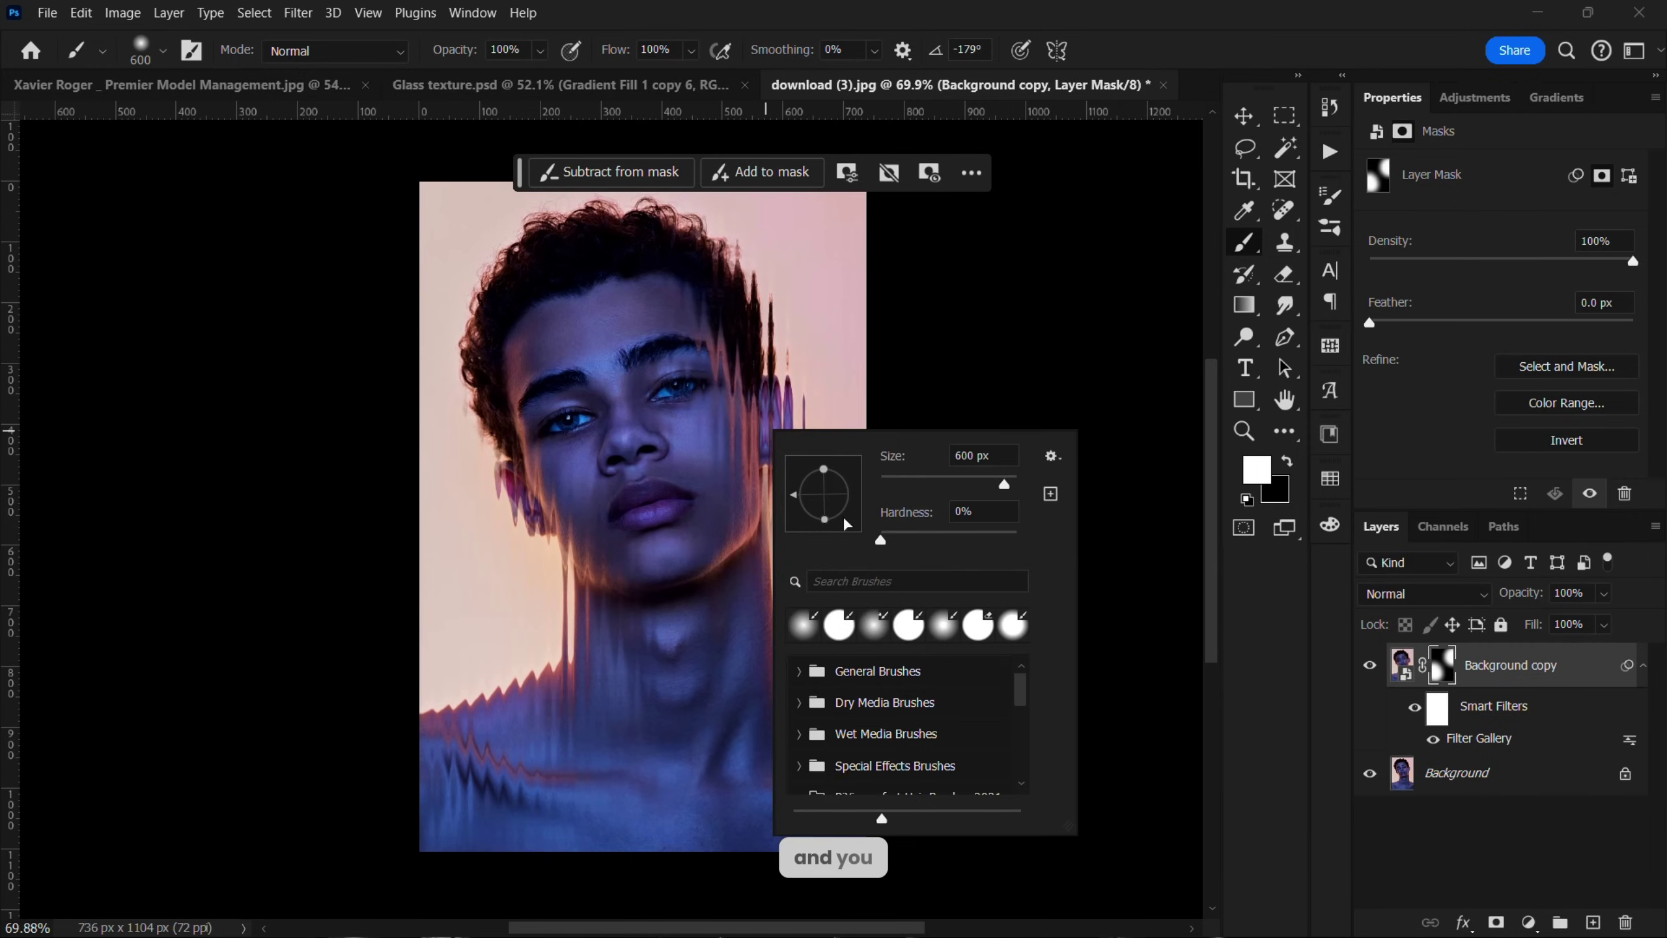
{"action": "left_click_drag", "start_coordinate": [943, 546], "coordinate": [982, 546]}
{"action": "mouse_move", "coordinate": [923, 348]}
{"action": "left_mouse_down"}
{"action": "mouse_move", "coordinate": [899, 350]}
{"action": "mouse_move", "coordinate": [899, 377]}
{"action": "left_mouse_up"}
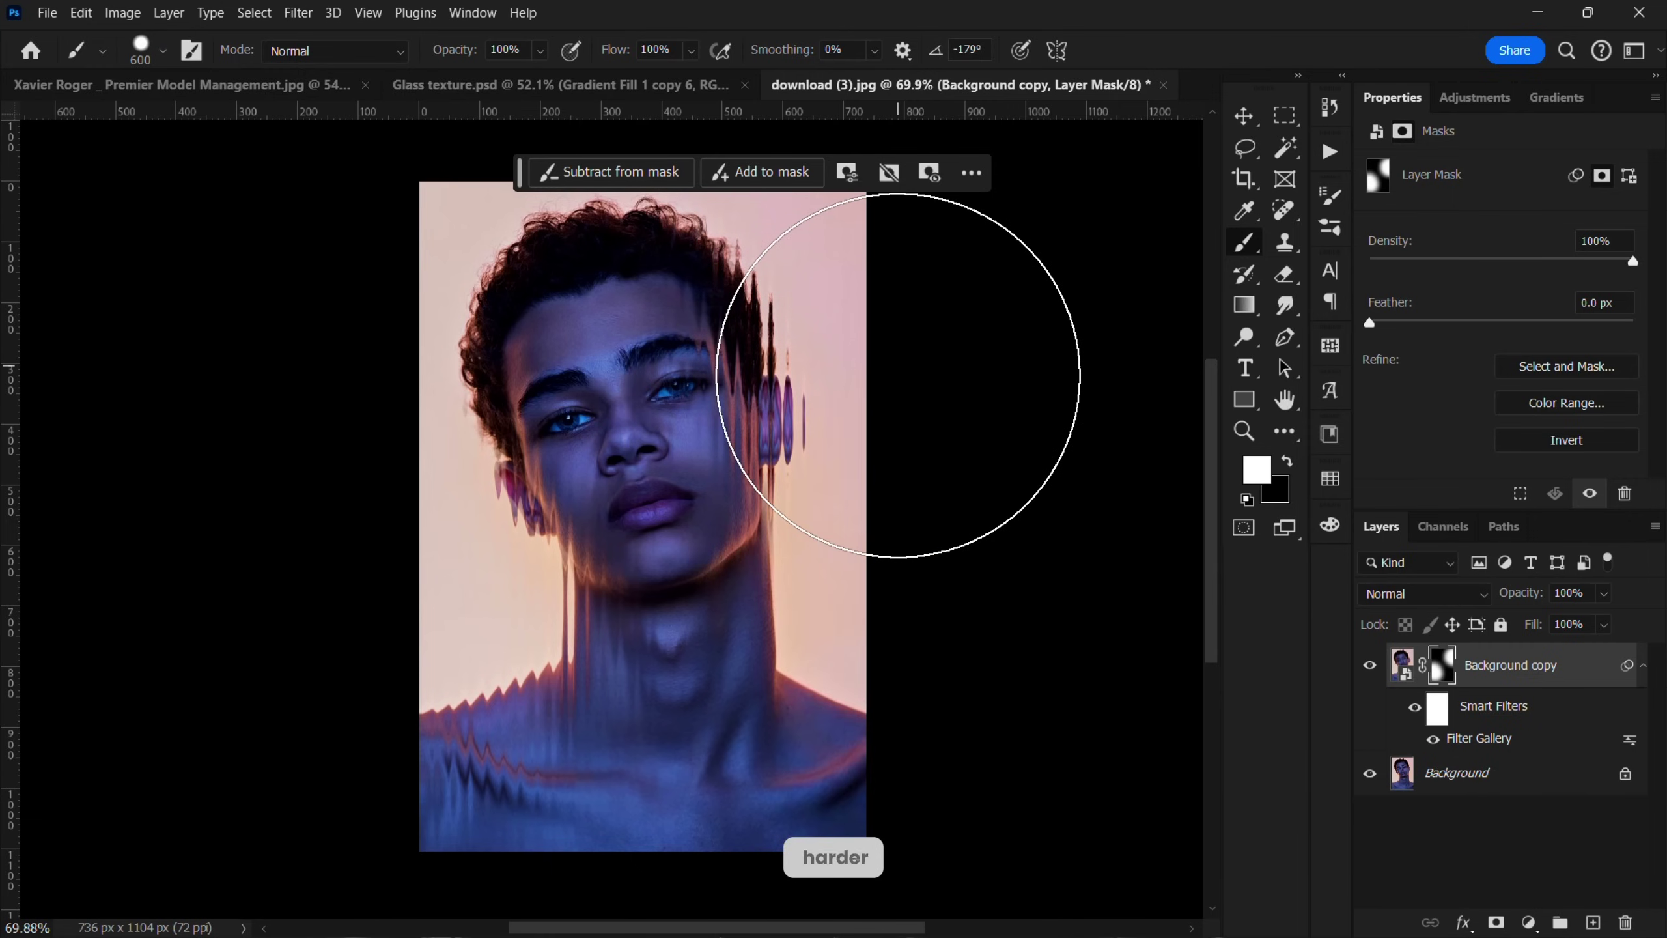
{"action": "key", "text": "bracketleft"}
{"action": "key", "text": "bracketleft"}
{"action": "key", "text": "bracketleft"}
{"action": "key", "text": "bracketleft"}
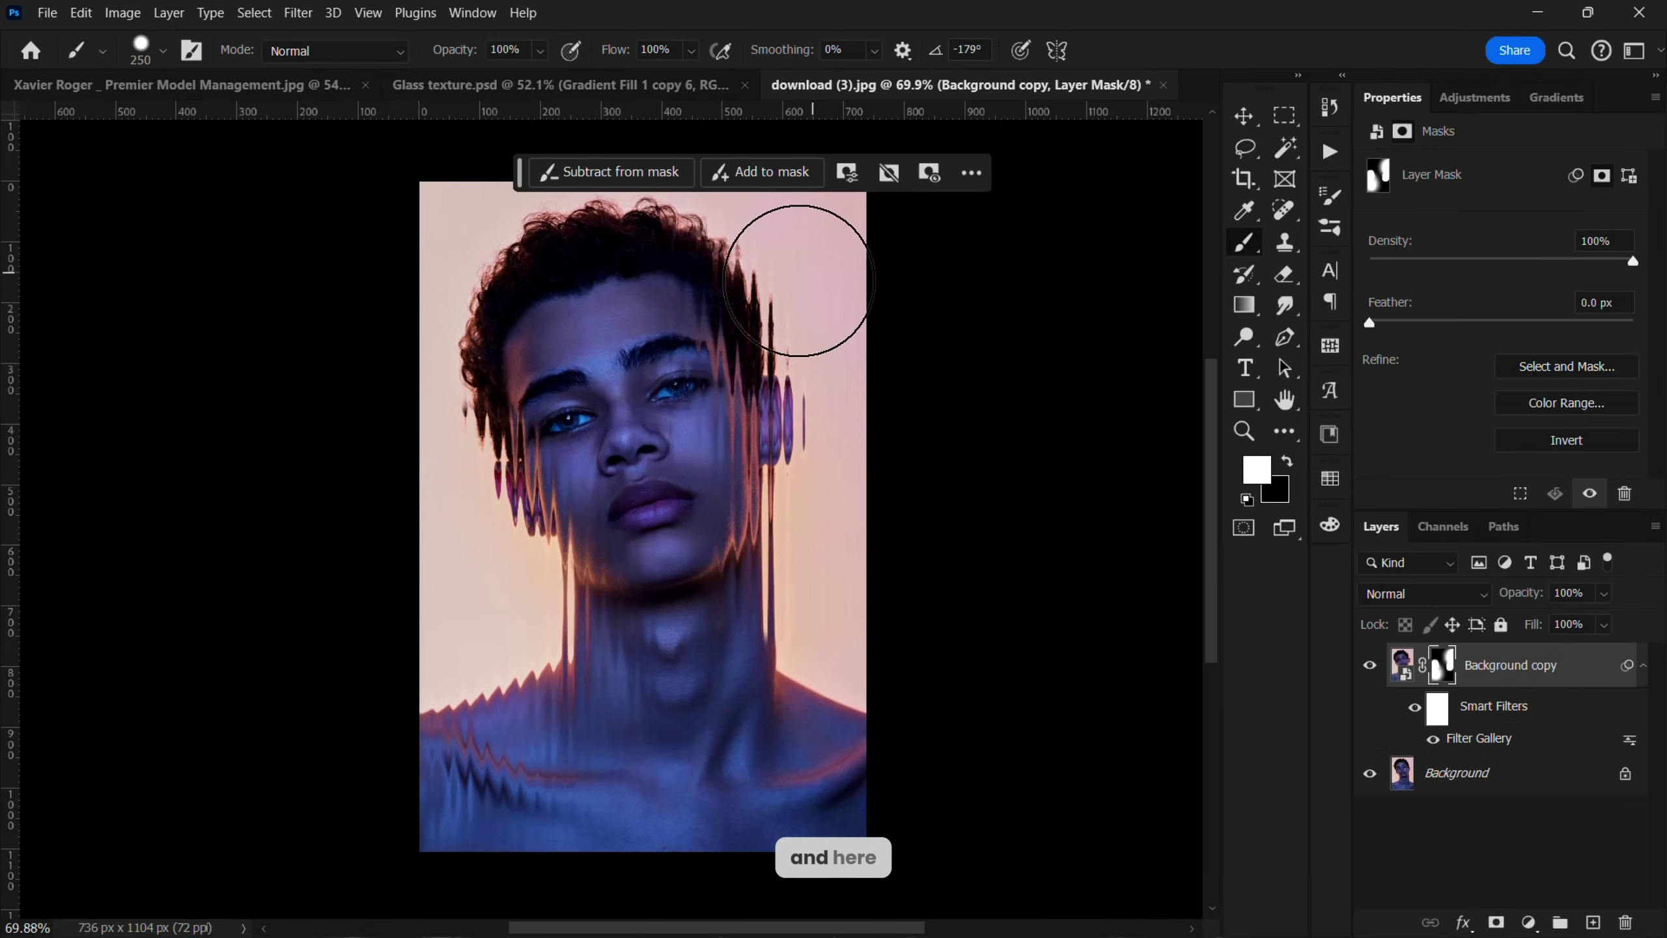
{"action": "left_click", "coordinate": [847, 656]}
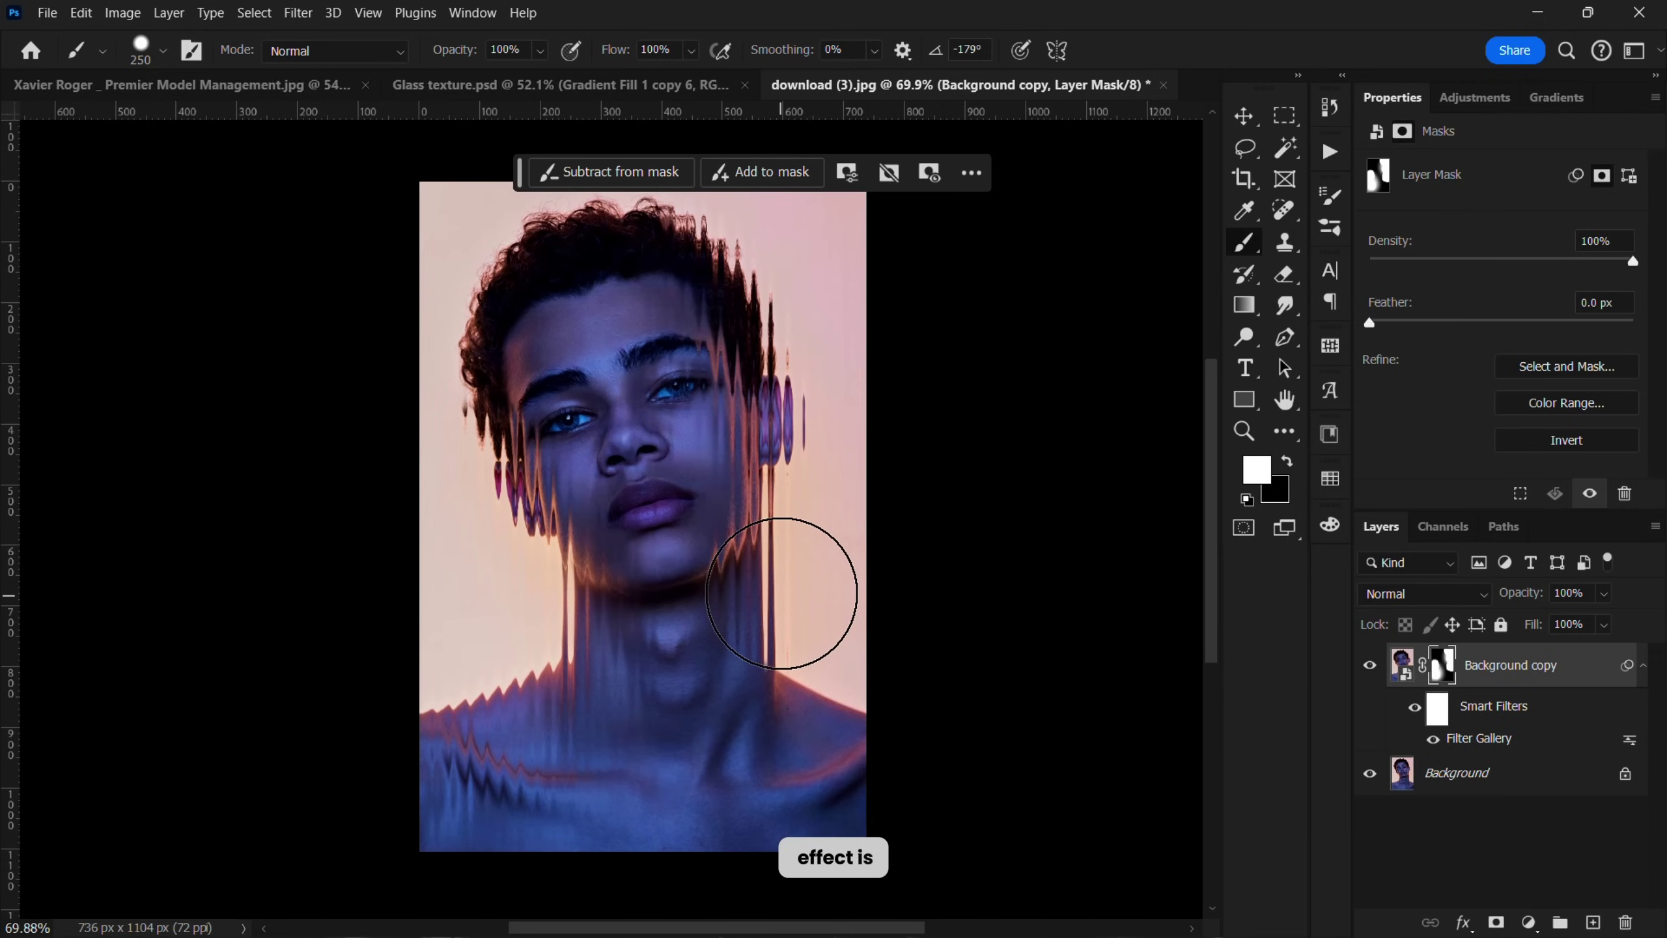
Step: Stamp all visible layers into a new merged layer at the top of the stack and deselect it
{"action": "key", "text": "v"}
{"action": "scroll", "coordinate": [673, 631], "scroll_direction": "down", "scroll_amount": 5}
{"action": "scroll", "coordinate": [673, 630], "scroll_direction": "up", "scroll_amount": 7}
{"action": "scroll", "coordinate": [673, 624], "scroll_direction": "down", "scroll_amount": 4}
{"action": "scroll", "coordinate": [676, 358], "scroll_direction": "up", "scroll_amount": 4}
{"action": "scroll", "coordinate": [673, 523], "scroll_direction": "down", "scroll_amount": 3}
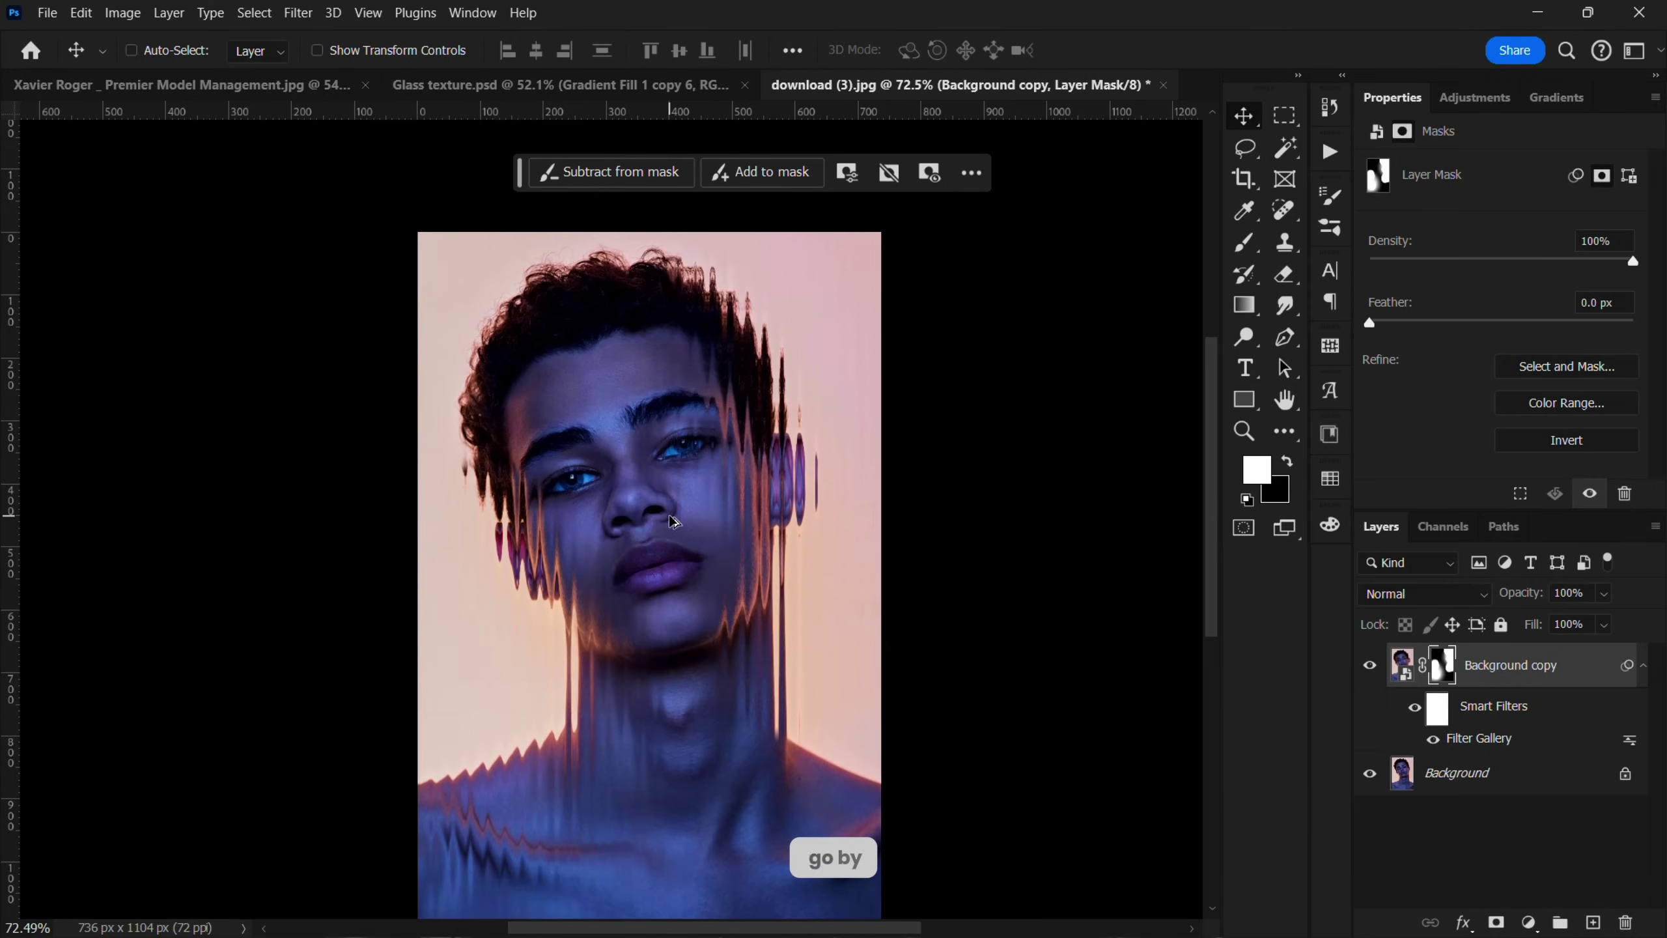
{"action": "key", "text": "ctrl+alt+shift+e"}
{"action": "left_click", "coordinate": [1045, 529]}
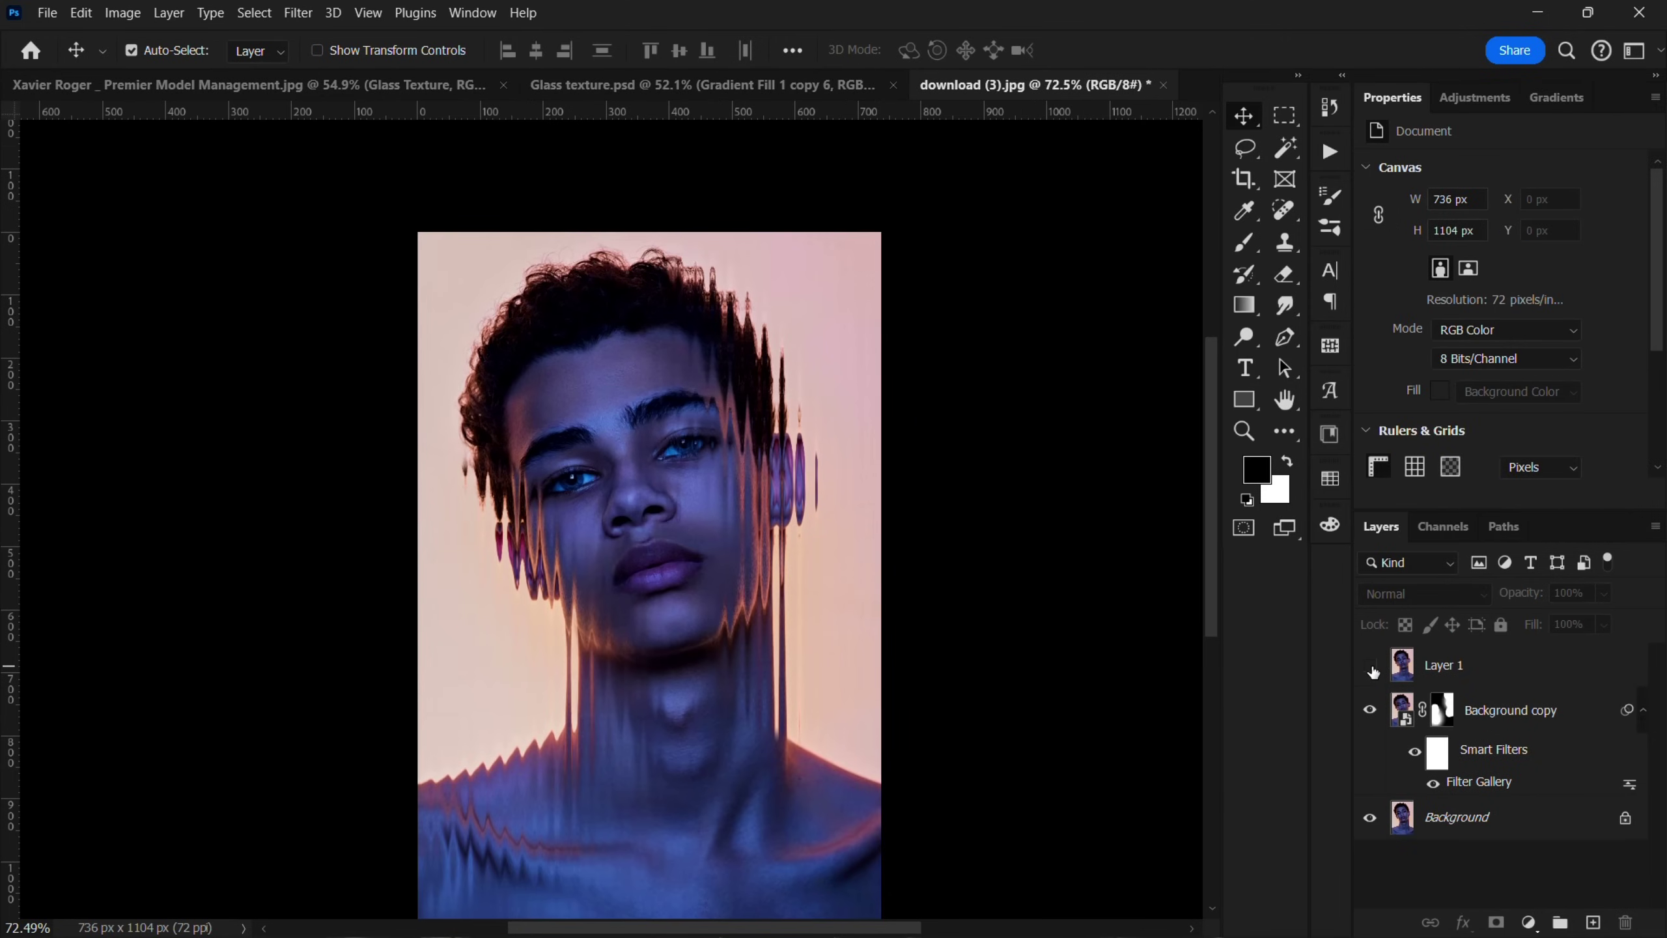
Step: Apply Camera Raw basic adjustments to Layer 1: Highlights -63, Shadows +55, Clarity +58 and Vibrance +40
{"action": "left_click", "coordinate": [1550, 679]}
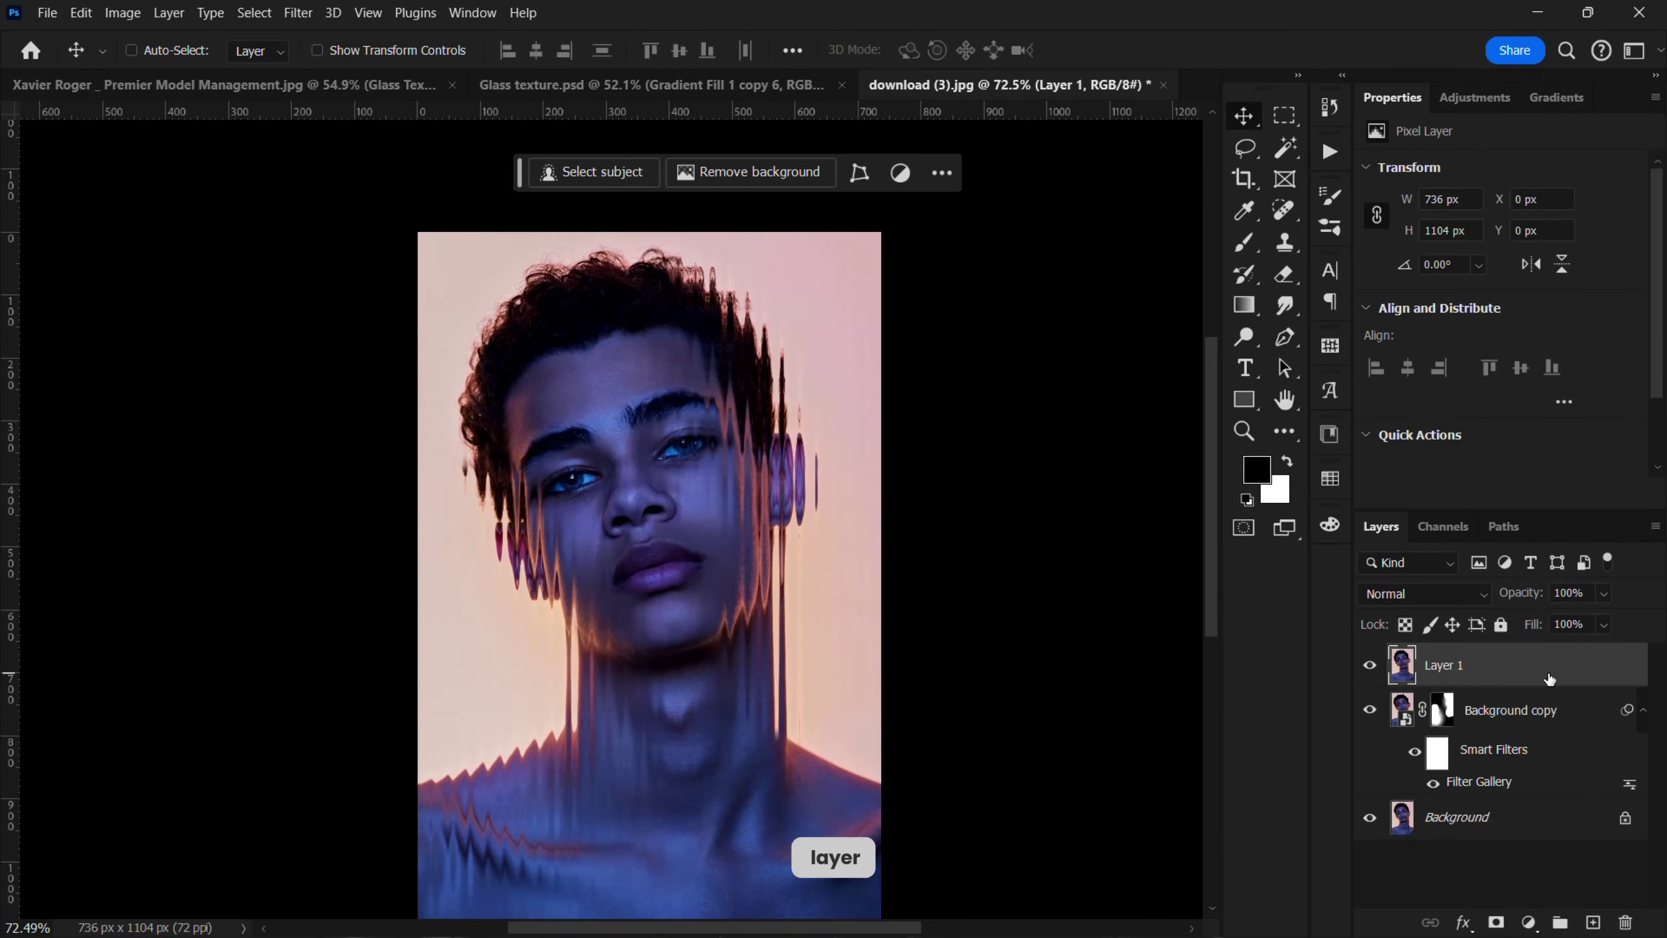
{"action": "key", "text": "ctrl+shift+a"}
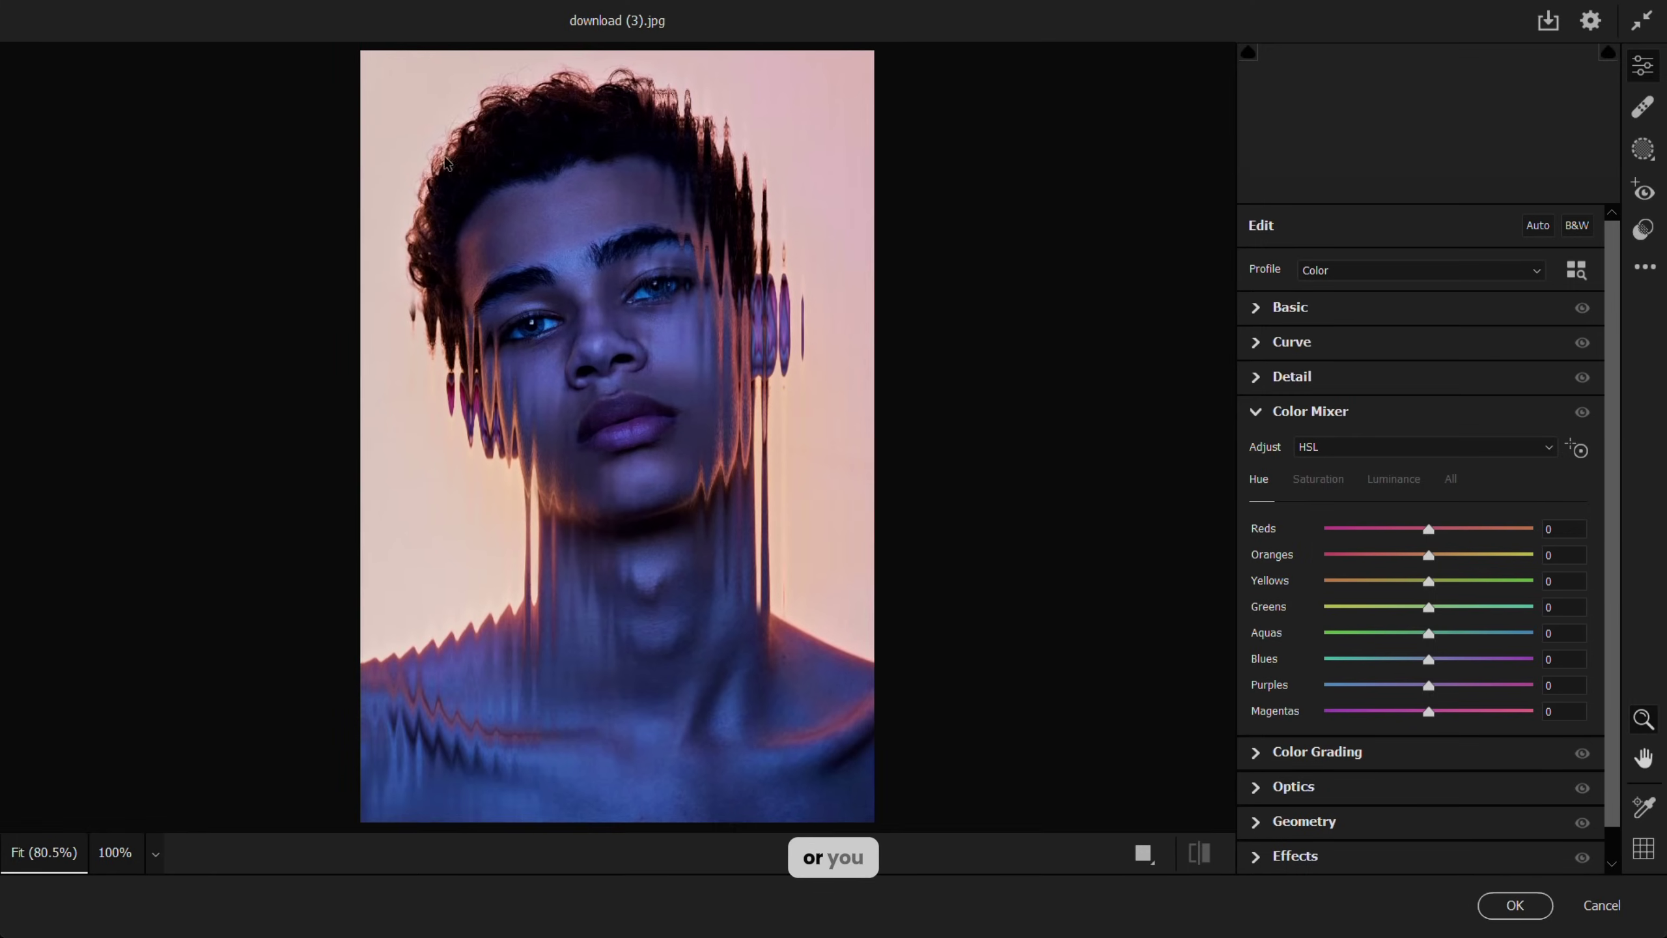
{"action": "scroll", "coordinate": [1479, 813], "scroll_direction": "down", "scroll_amount": 1}
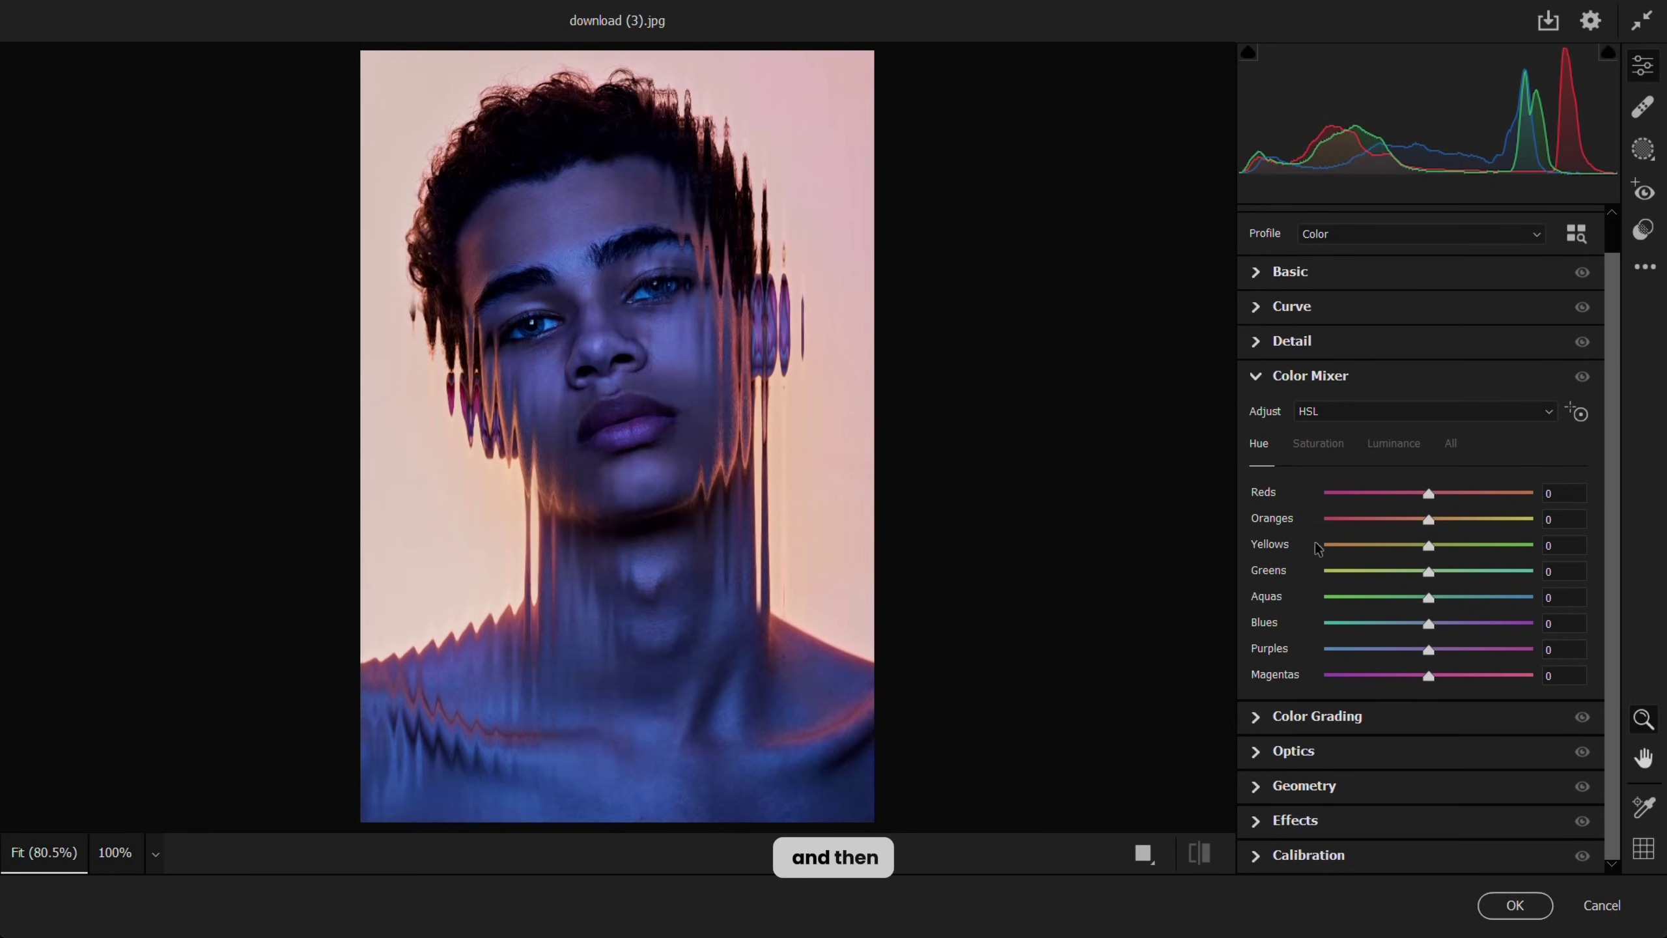
{"action": "left_click", "coordinate": [1255, 272]}
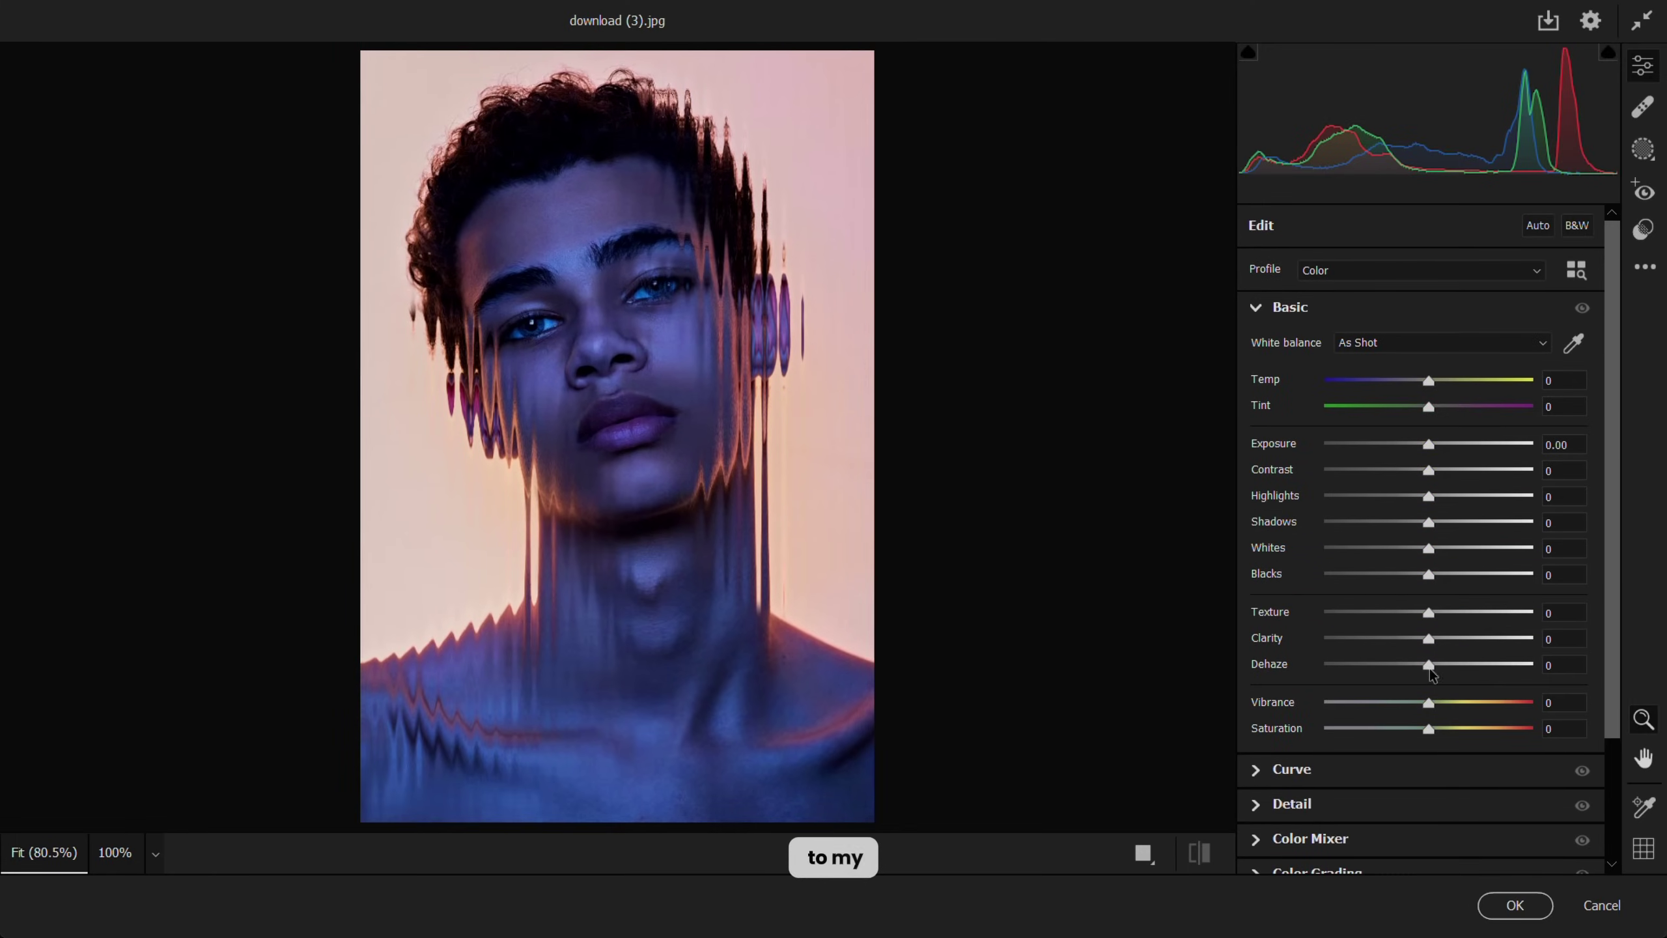
{"action": "left_click_drag", "start_coordinate": [1447, 649], "coordinate": [1492, 648]}
{"action": "left_click_drag", "start_coordinate": [1444, 530], "coordinate": [1364, 497]}
{"action": "left_click_drag", "start_coordinate": [1429, 702], "coordinate": [1469, 701]}
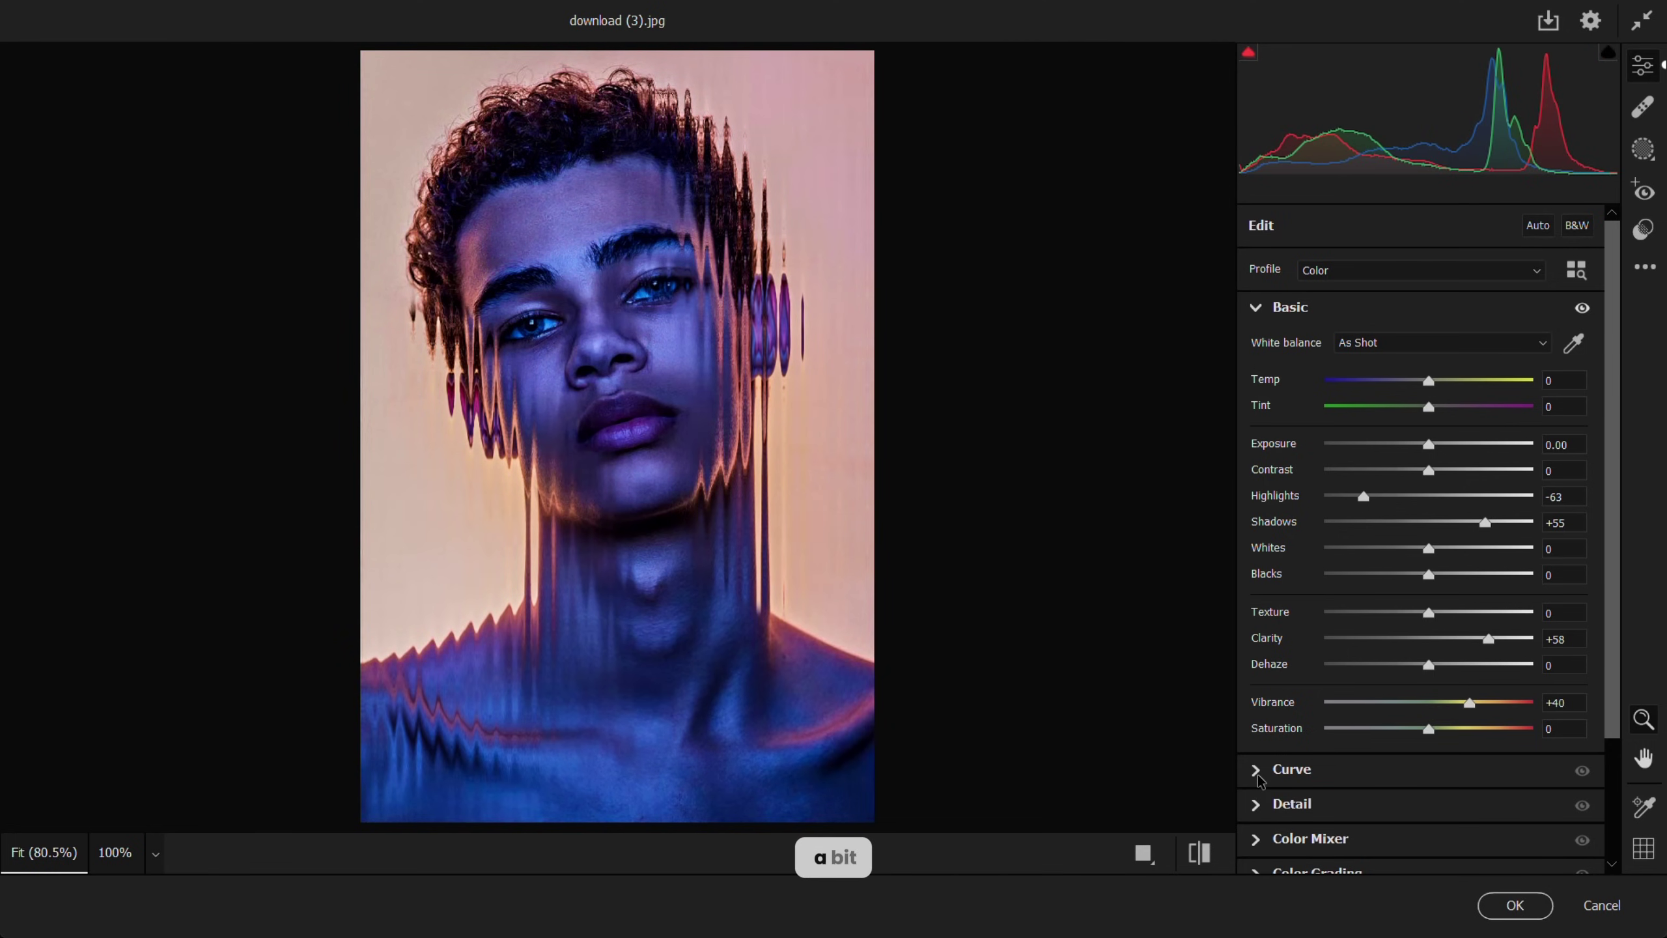
Step: Set Camera Raw sharpening to 75 and noise reduction to 34, compare before and after, and apply the filter
{"action": "left_click", "coordinate": [1258, 804]}
{"action": "left_click_drag", "start_coordinate": [1349, 413], "coordinate": [1411, 447]}
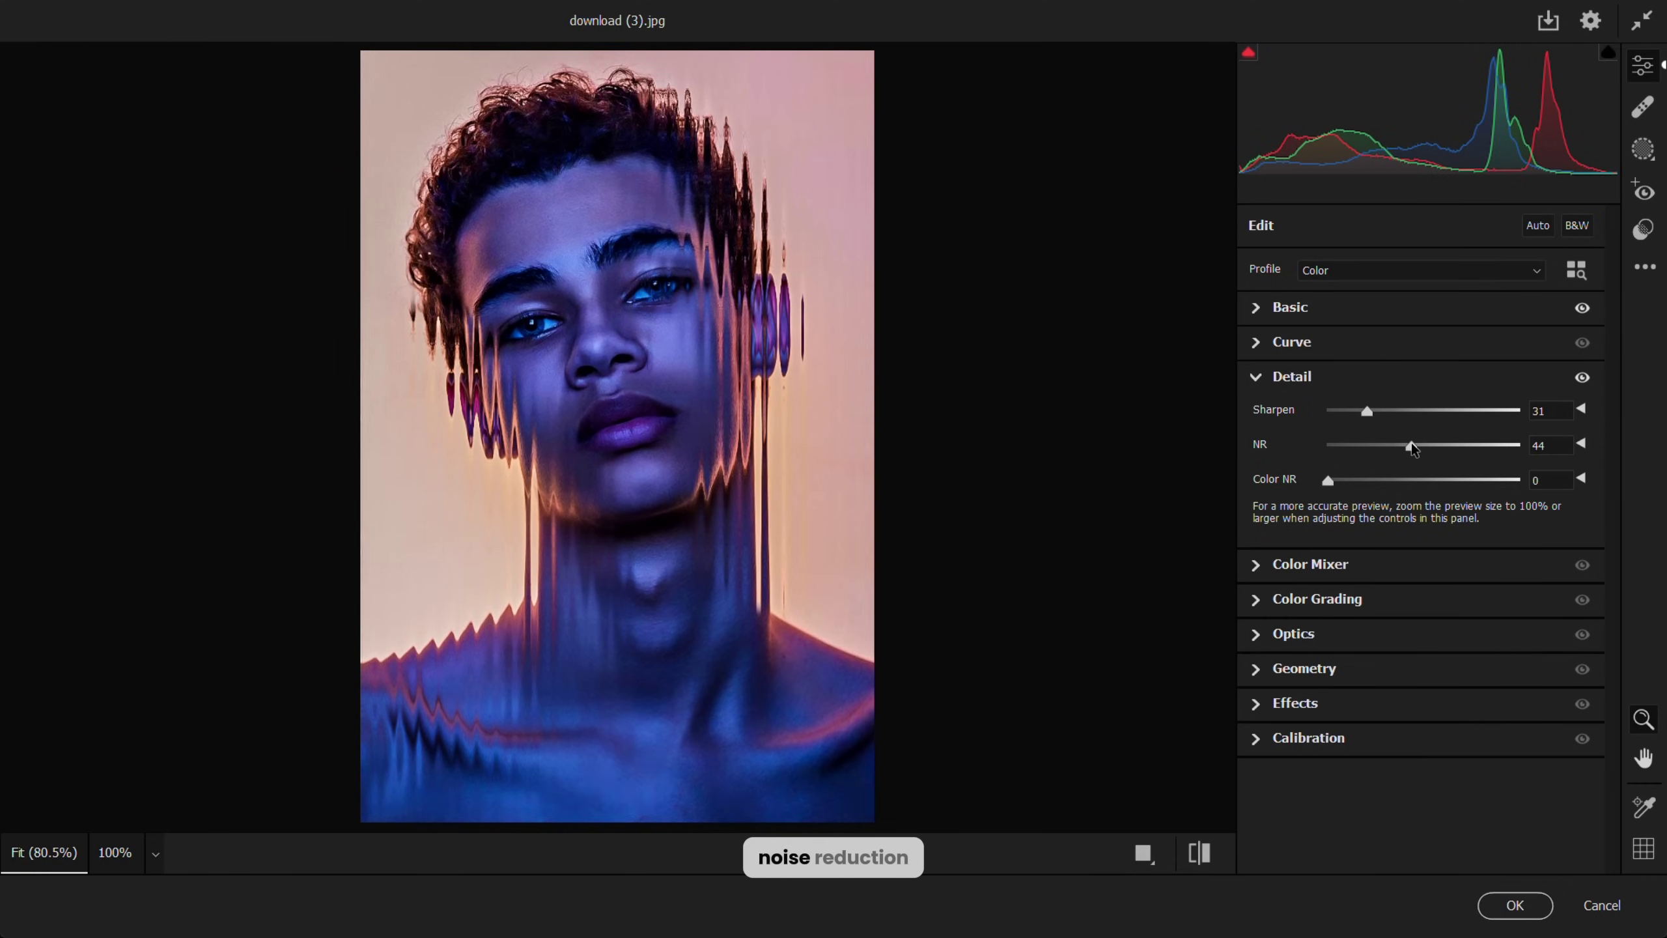
{"action": "left_click_drag", "start_coordinate": [1339, 469], "coordinate": [1379, 463]}
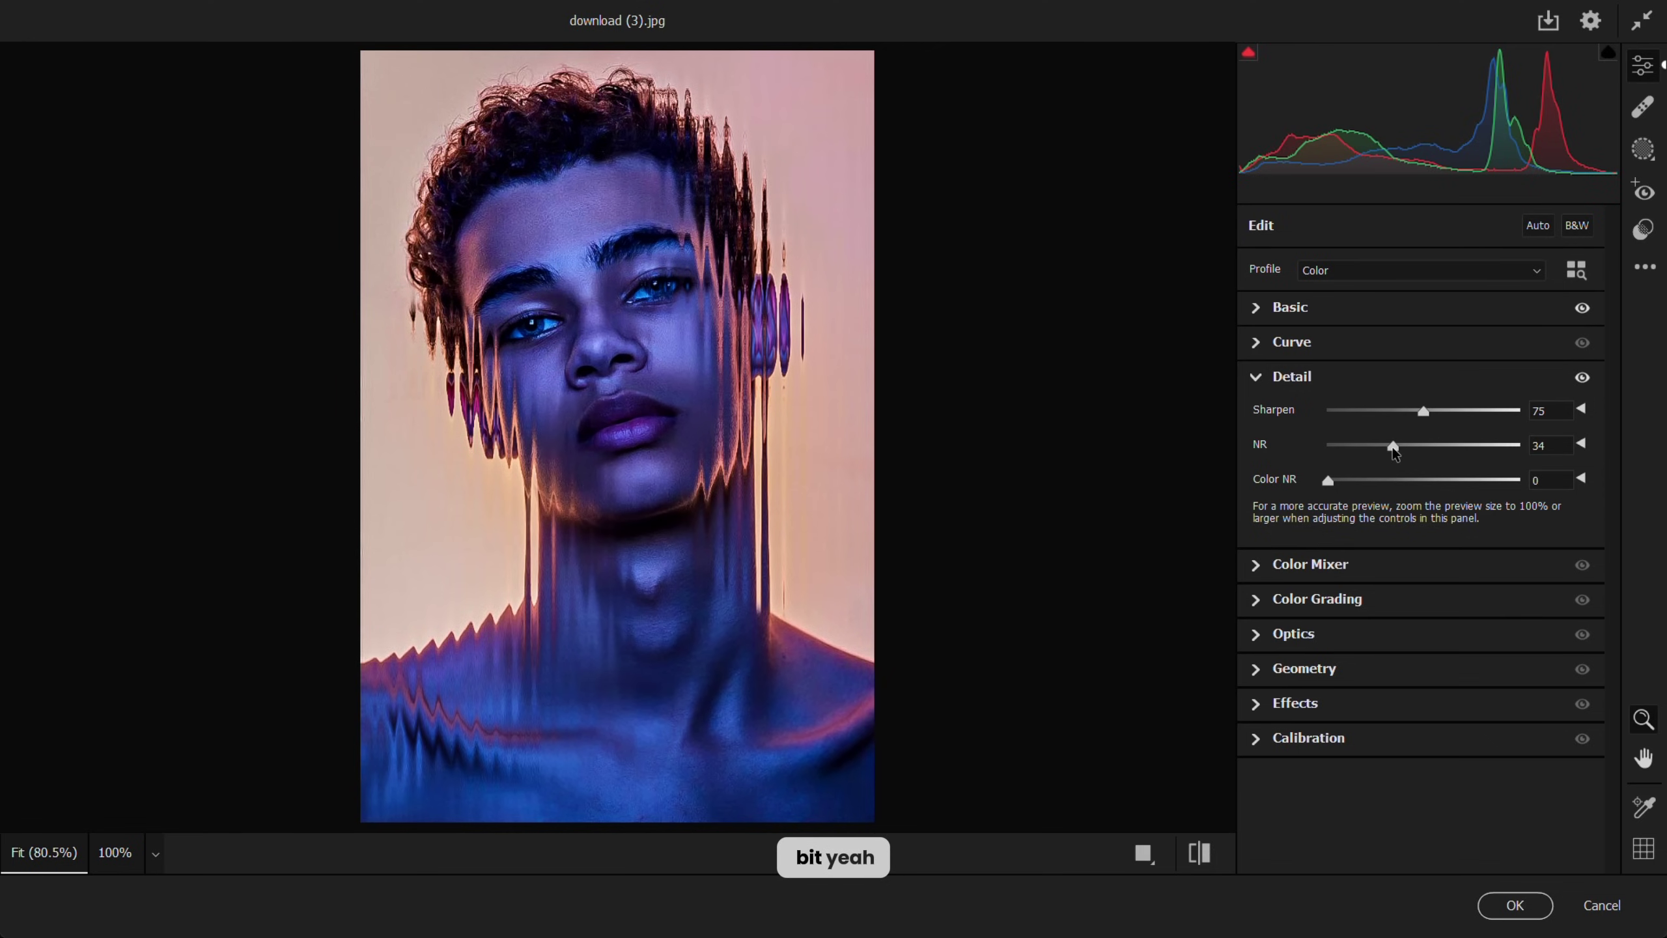
{"action": "left_click", "coordinate": [1199, 855]}
{"action": "left_click", "coordinate": [1199, 857]}
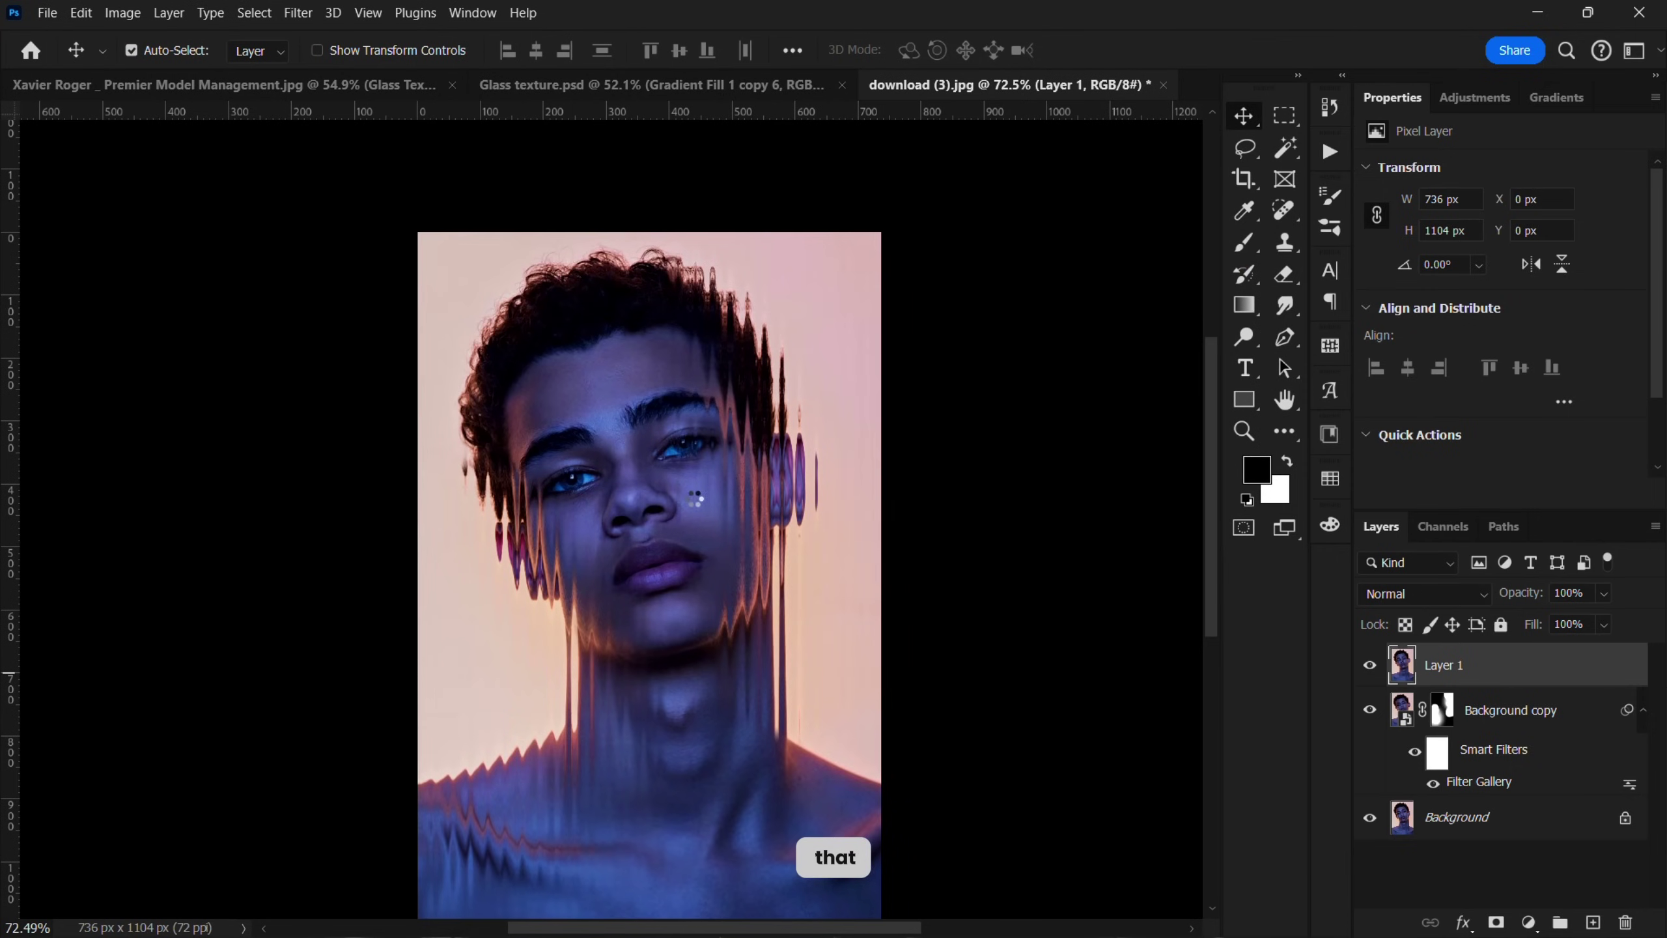
Step: Check the graded portrait on the canvas and hide the Background copy layer
{"action": "scroll", "coordinate": [693, 495], "scroll_direction": "down", "scroll_amount": 2}
{"action": "scroll", "coordinate": [676, 544], "scroll_direction": "up", "scroll_amount": 3}
{"action": "scroll", "coordinate": [676, 544], "scroll_direction": "up", "scroll_amount": 3}
{"action": "scroll", "coordinate": [797, 576], "scroll_direction": "down", "scroll_amount": 4}
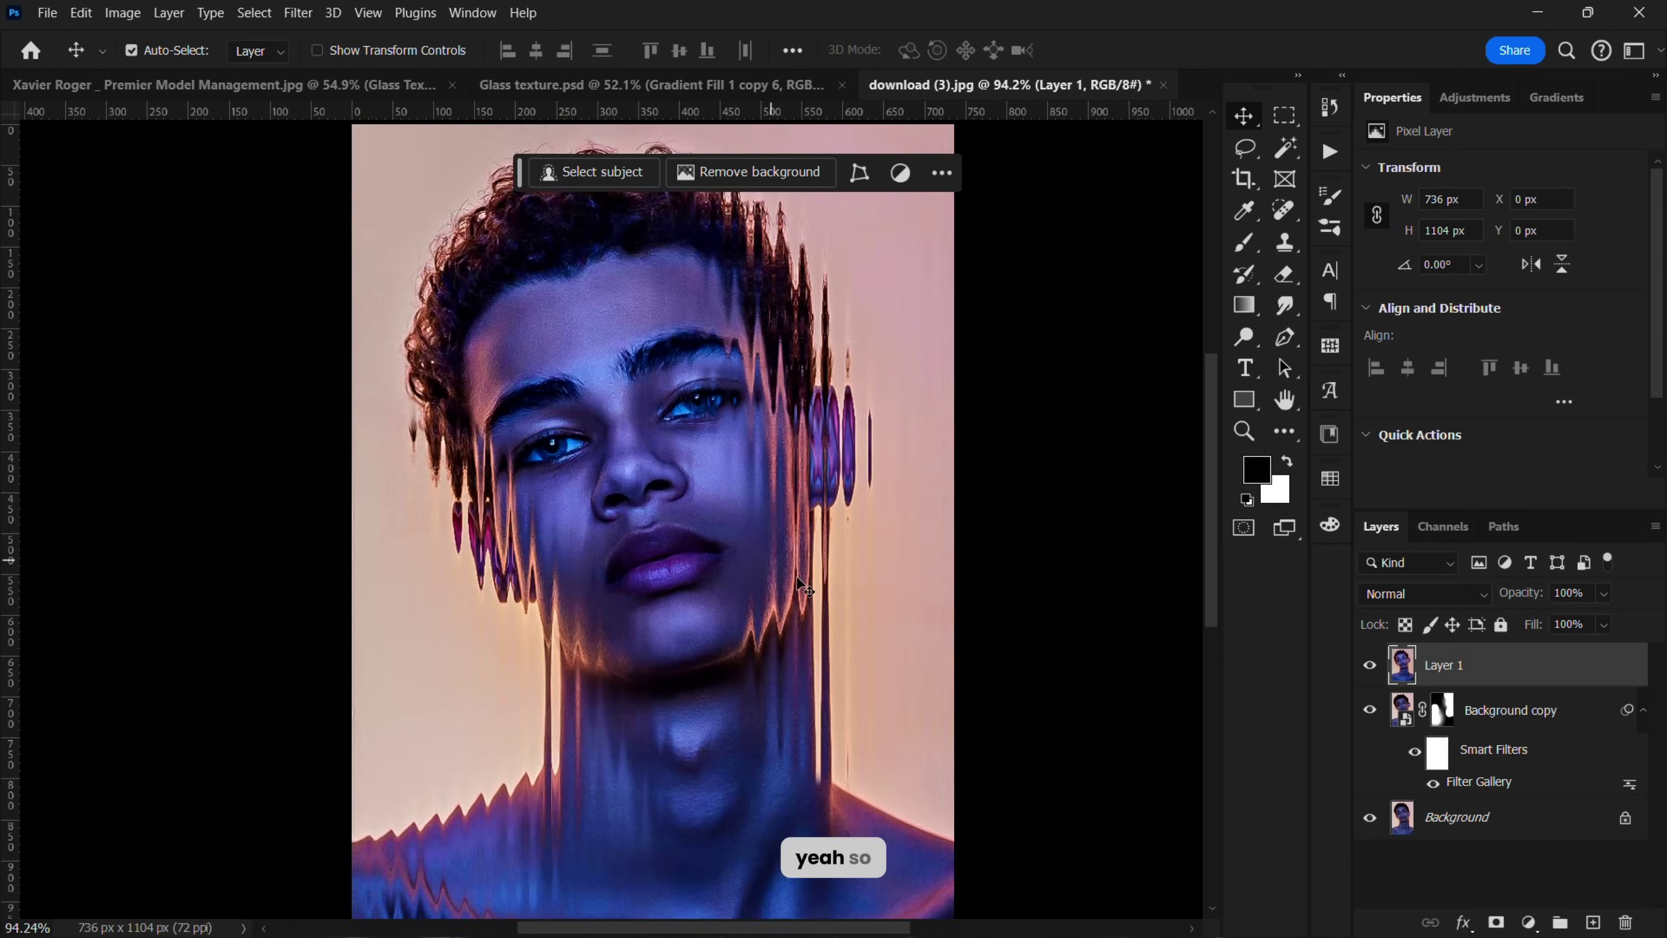
{"action": "left_click", "coordinate": [1372, 711]}
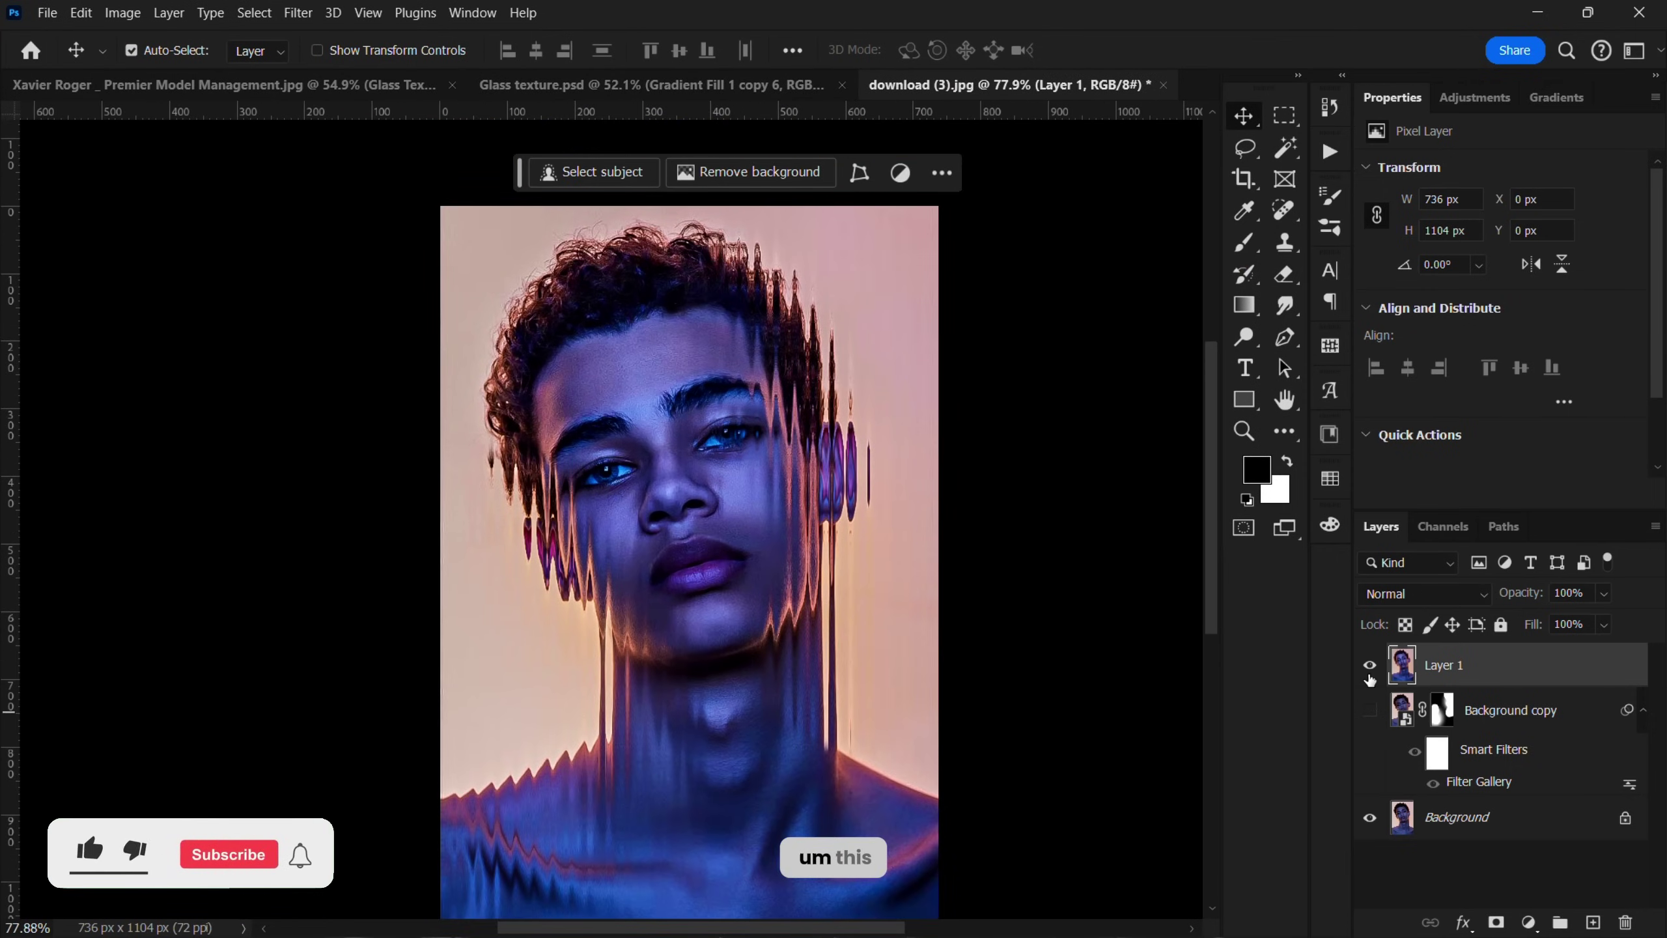
Step: Toggle Layer 1's visibility repeatedly to compare the graded glass effect with the original portrait, leaving Layer 1 shown
{"action": "left_click", "coordinate": [1369, 675]}
{"action": "left_click", "coordinate": [1369, 675]}
{"action": "left_click", "coordinate": [1369, 675]}
{"action": "left_click", "coordinate": [1370, 666]}
{"action": "left_click", "coordinate": [1370, 666]}
{"action": "left_click", "coordinate": [1371, 666]}
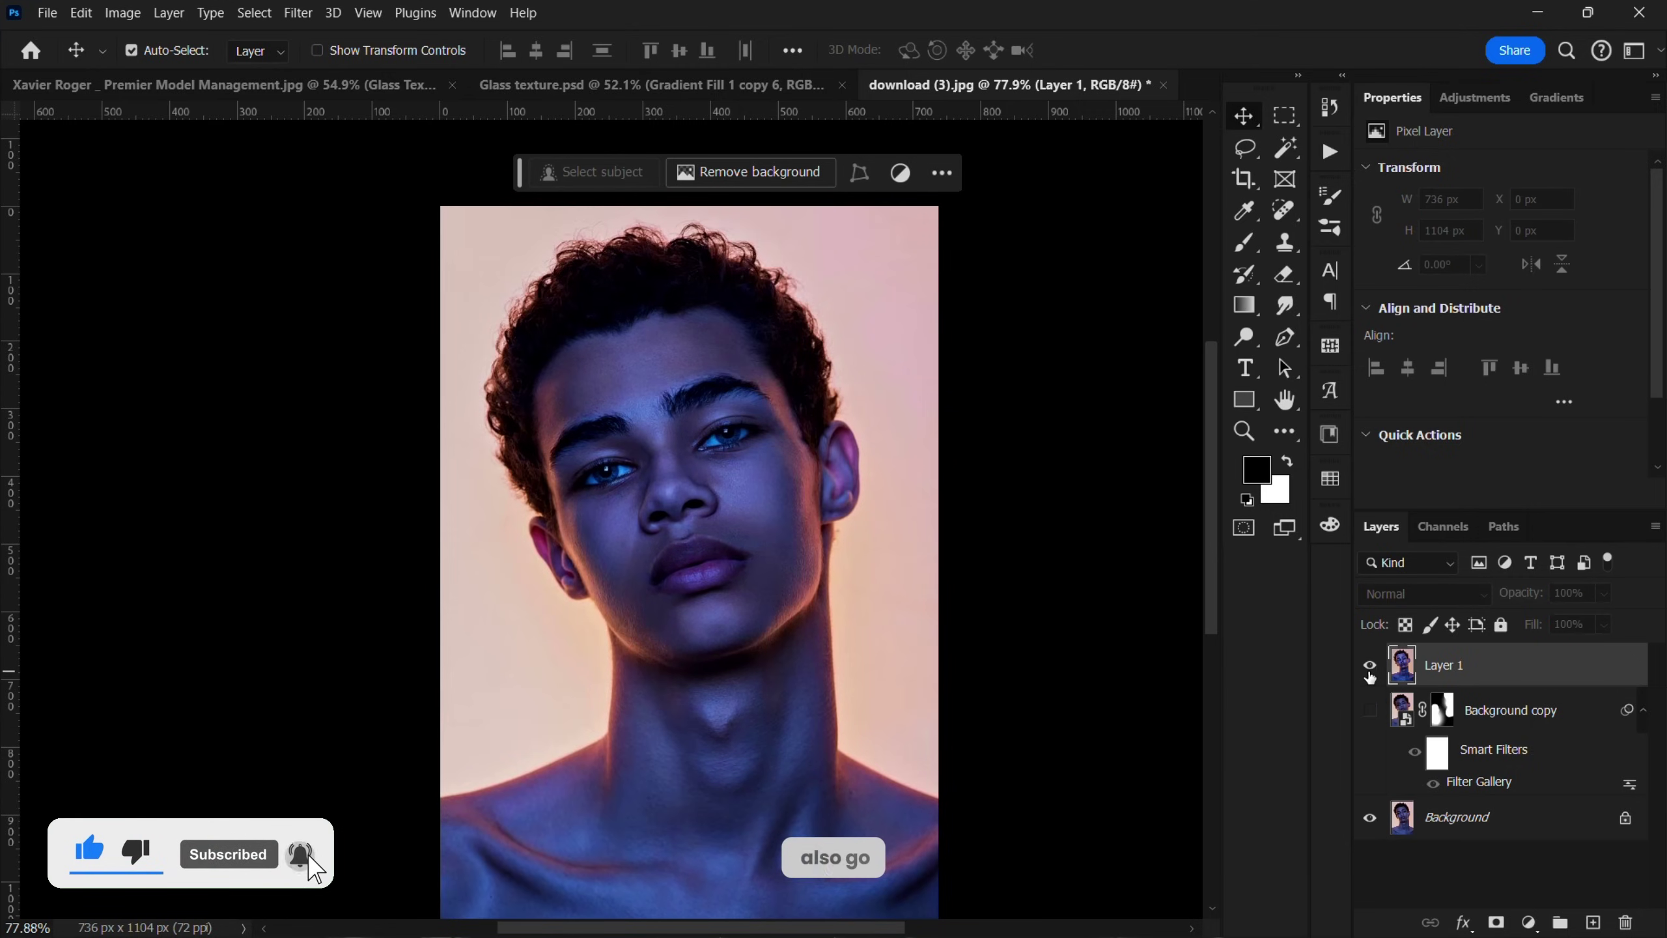
{"action": "left_click", "coordinate": [1370, 666]}
{"action": "scroll", "coordinate": [909, 559], "scroll_direction": "down", "scroll_amount": 3}
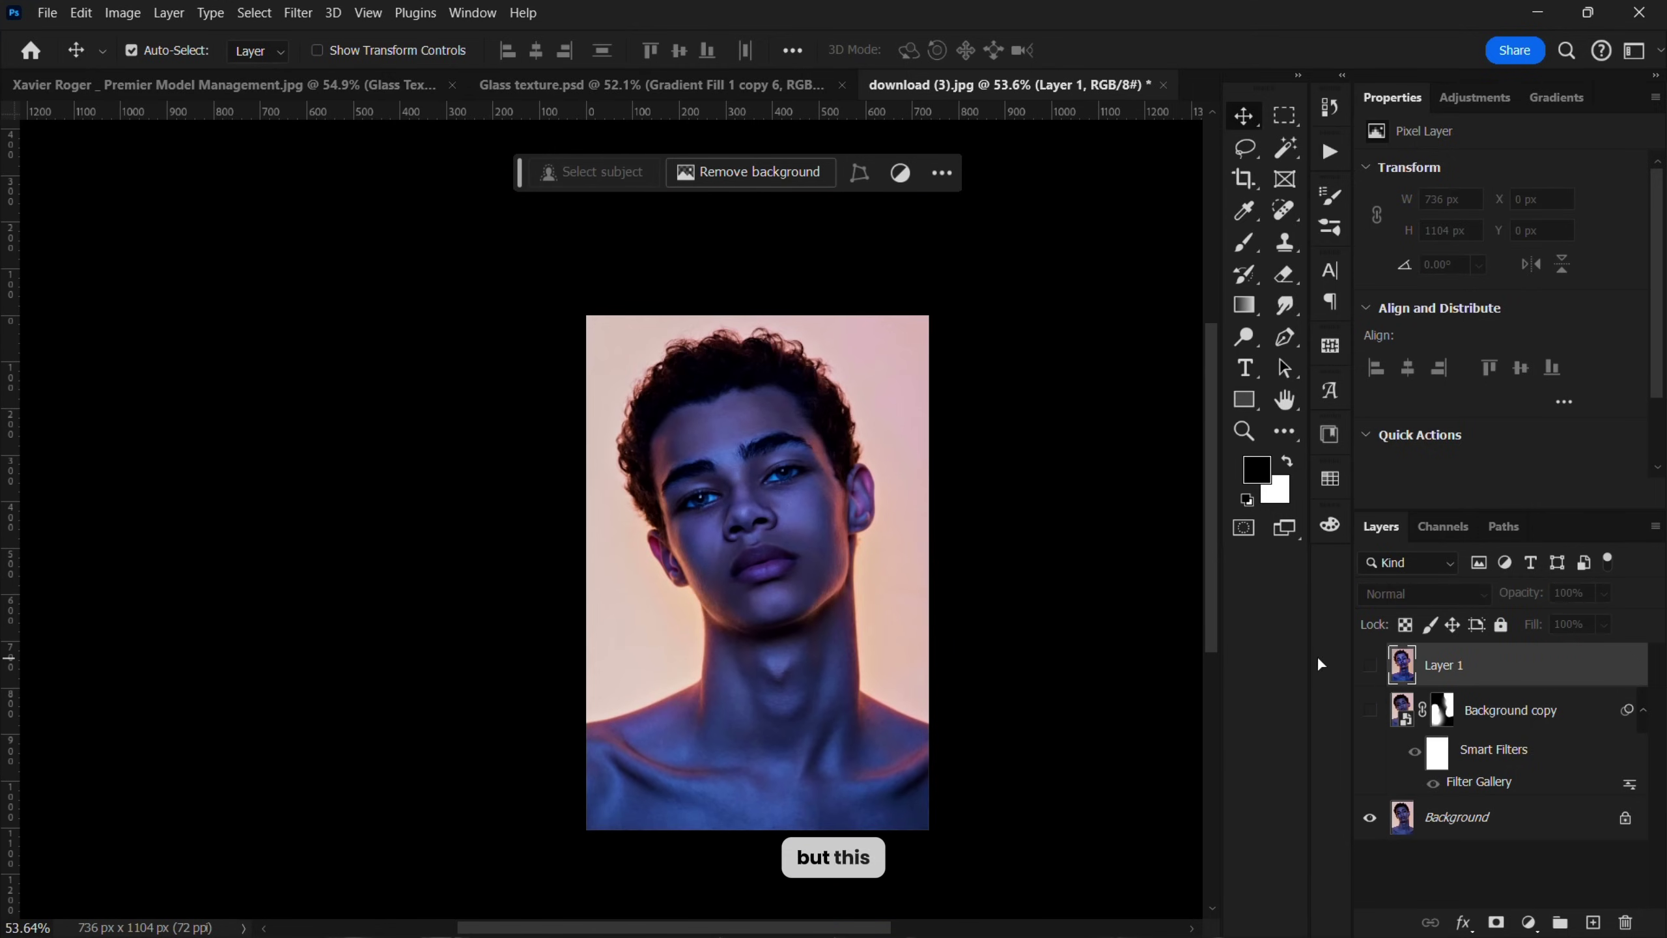
{"action": "left_click", "coordinate": [1370, 666]}
Step: Examine the finished ribbed-glass portrait up close and as a whole
{"action": "scroll", "coordinate": [850, 558], "scroll_direction": "up", "scroll_amount": 3}
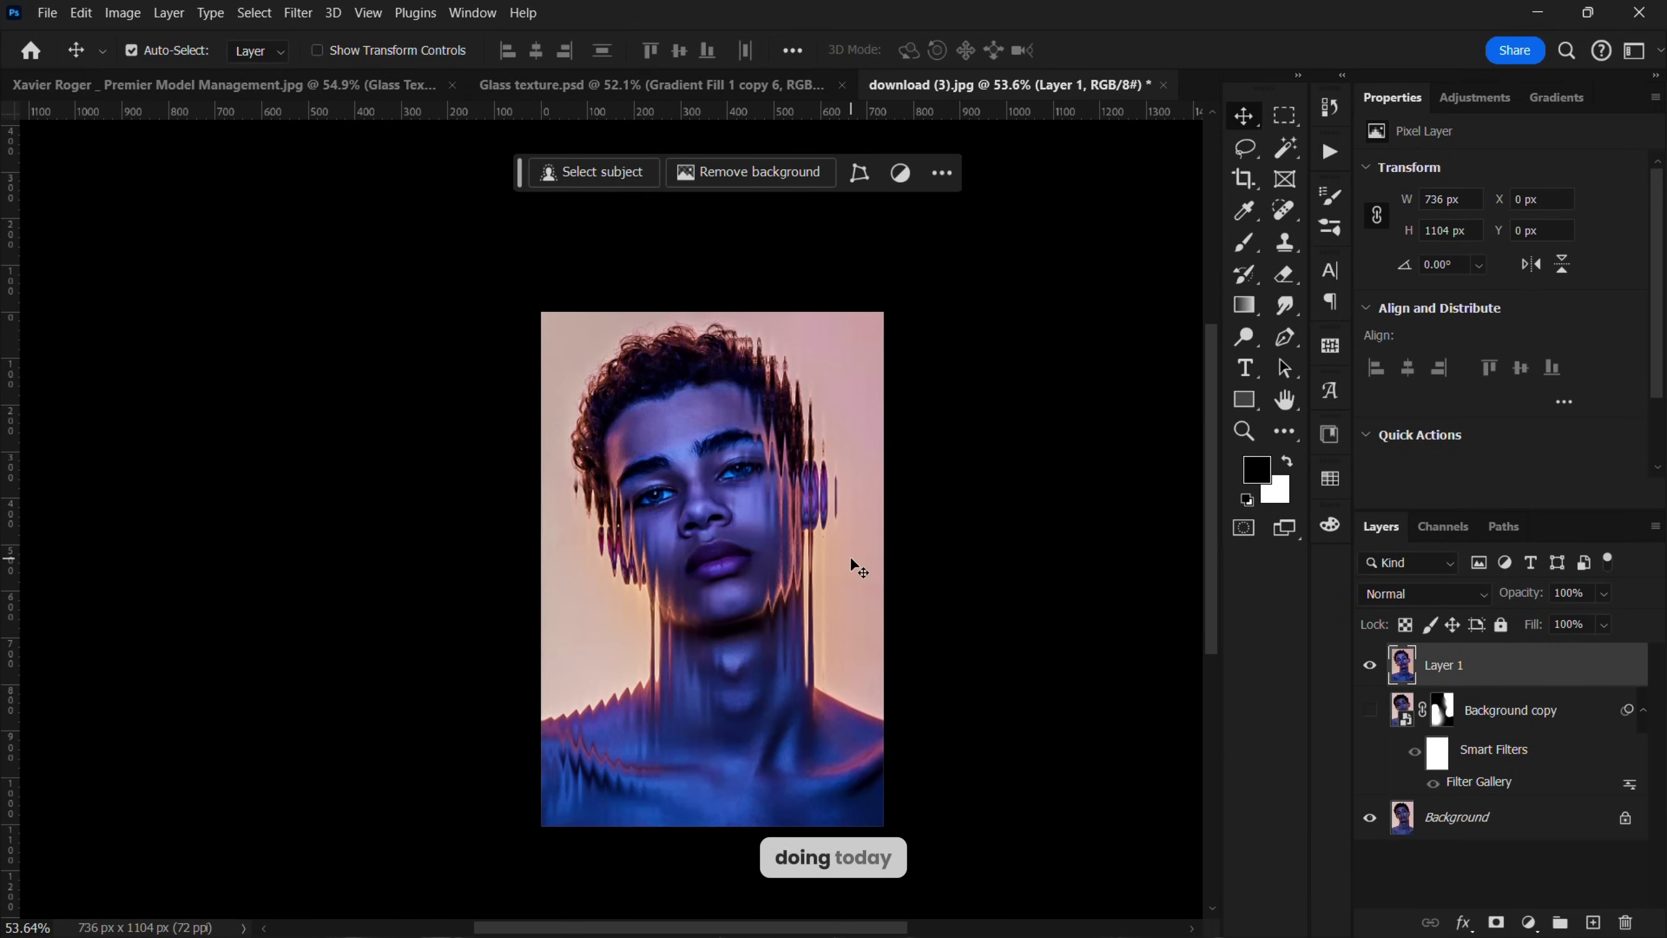
{"action": "scroll", "coordinate": [721, 535], "scroll_direction": "up", "scroll_amount": 2}
{"action": "scroll", "coordinate": [656, 482], "scroll_direction": "down", "scroll_amount": 2}
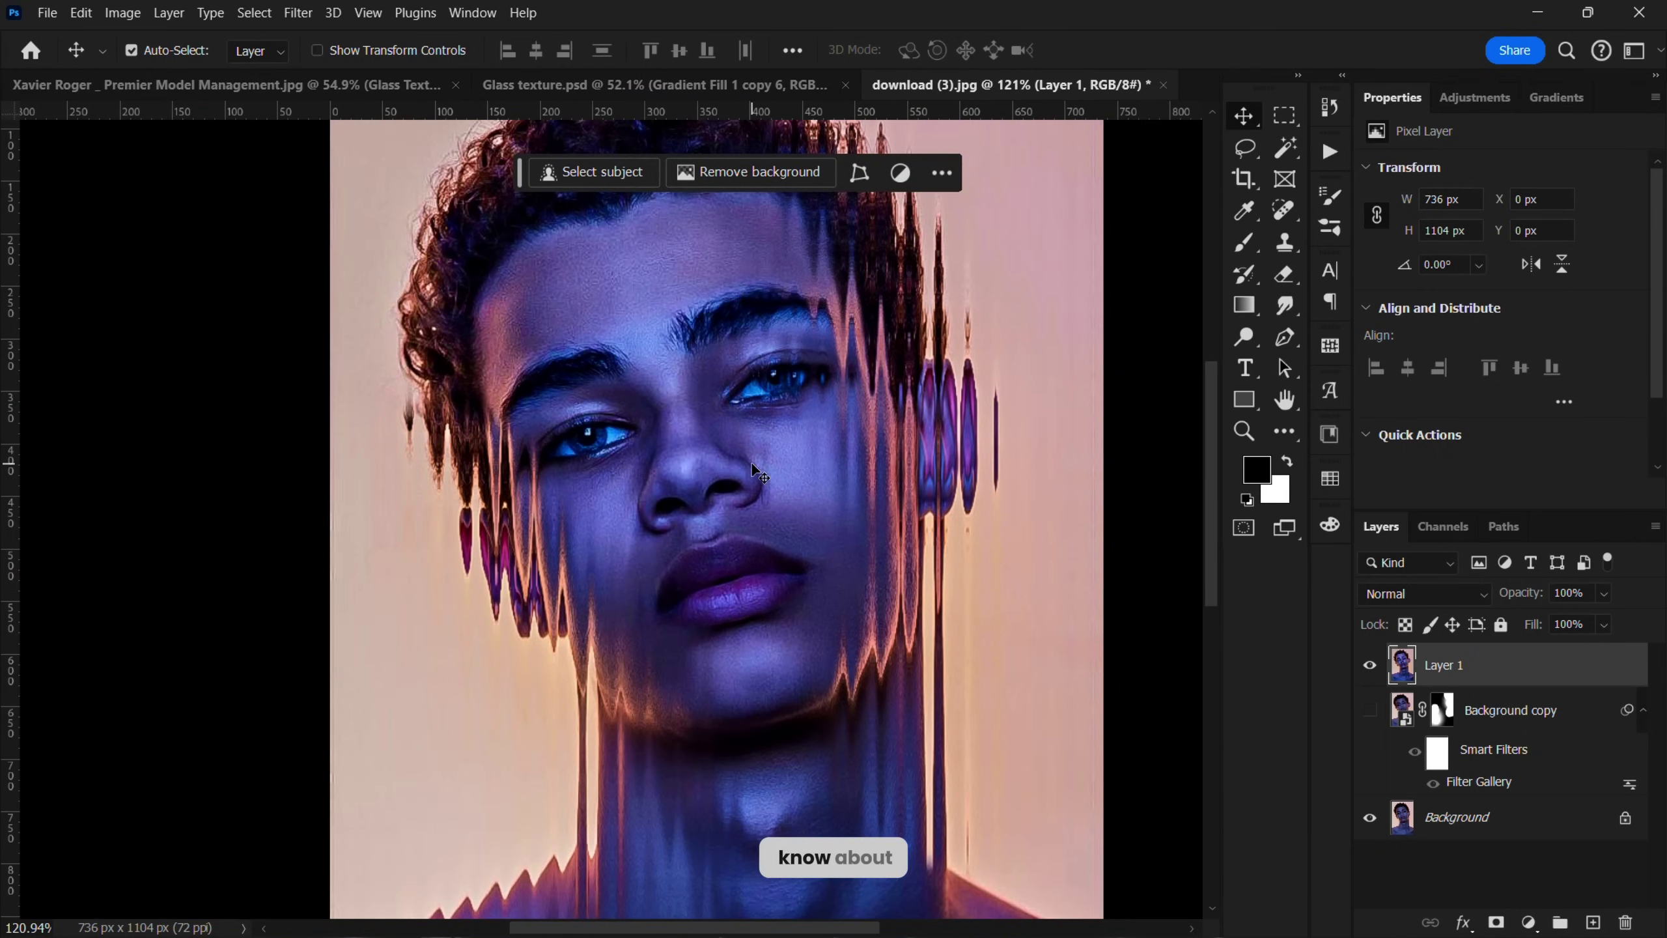
{"action": "scroll", "coordinate": [757, 471], "scroll_direction": "down", "scroll_amount": 2}
{"action": "scroll", "coordinate": [757, 470], "scroll_direction": "up", "scroll_amount": 2}
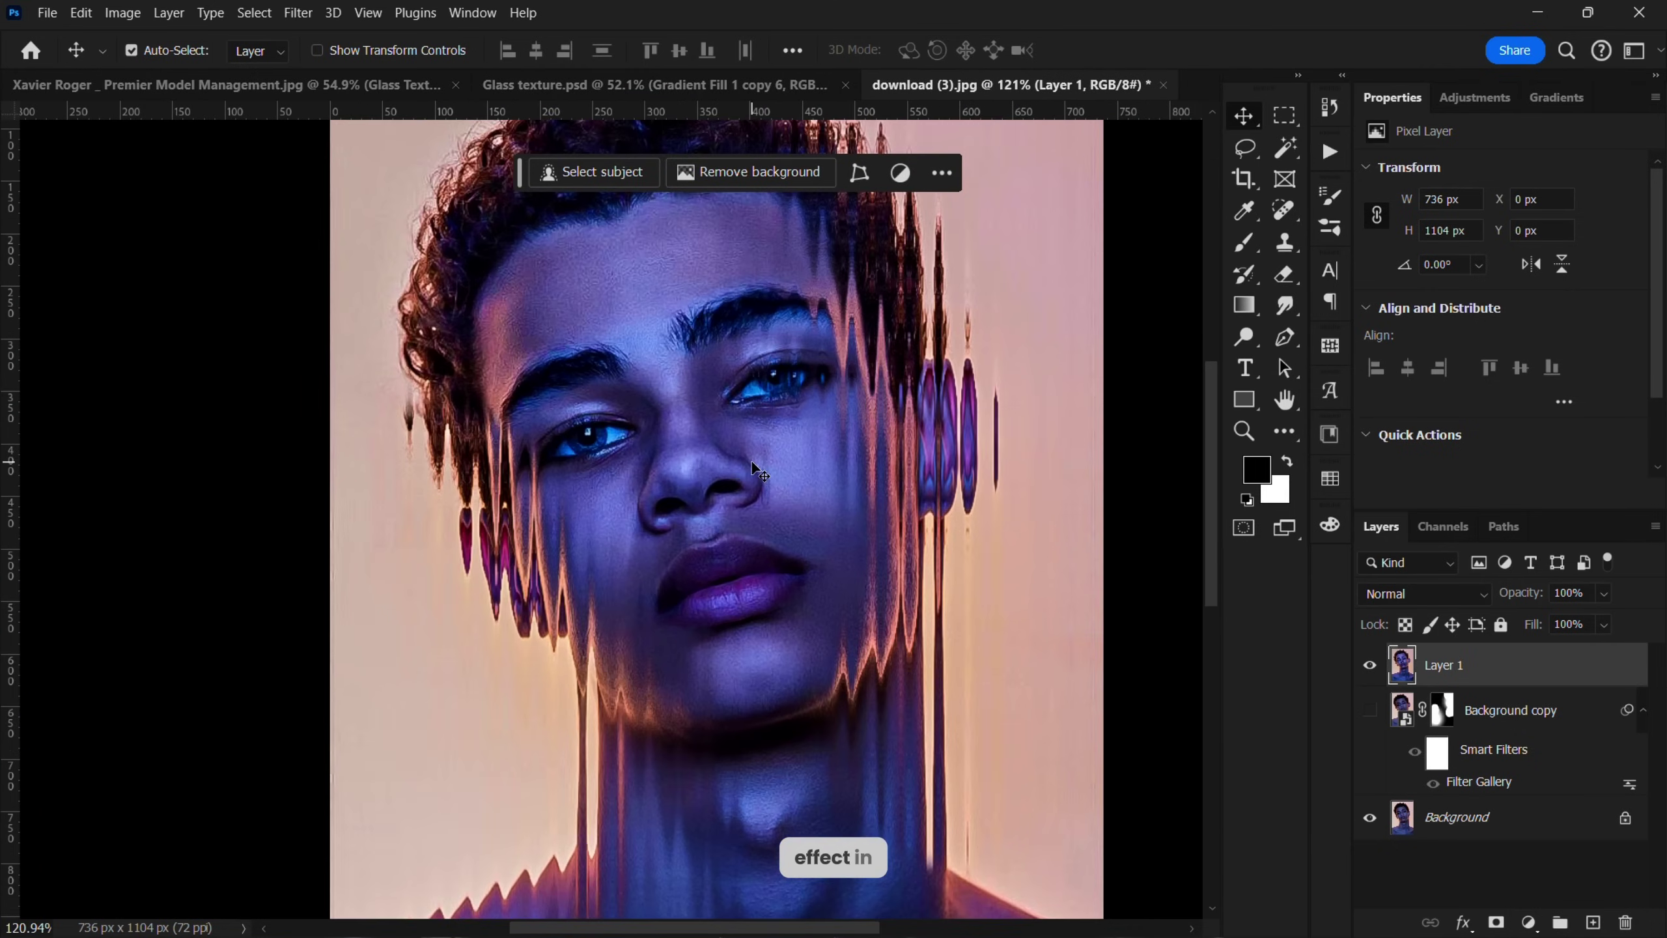
{"action": "scroll", "coordinate": [757, 471], "scroll_direction": "down", "scroll_amount": 3}
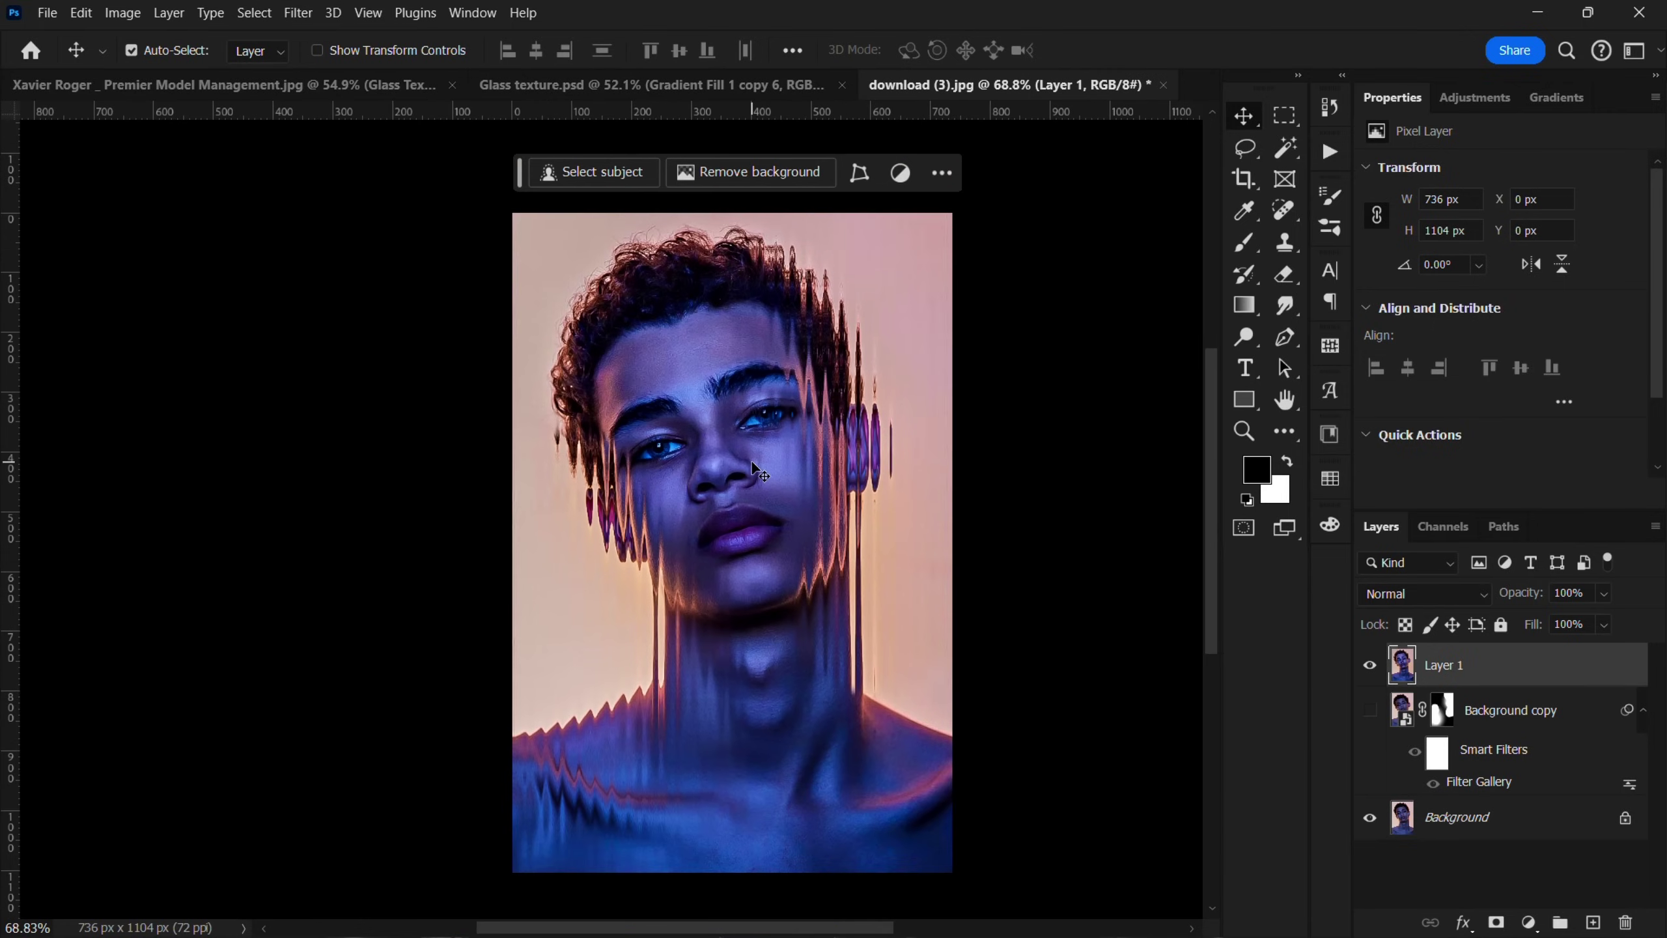
{"action": "scroll", "coordinate": [757, 471], "scroll_direction": "up", "scroll_amount": 1}
{"action": "left_click_drag", "start_coordinate": [712, 473], "coordinate": [612, 487]}
{"action": "left_click_drag", "start_coordinate": [639, 381], "coordinate": [628, 428]}
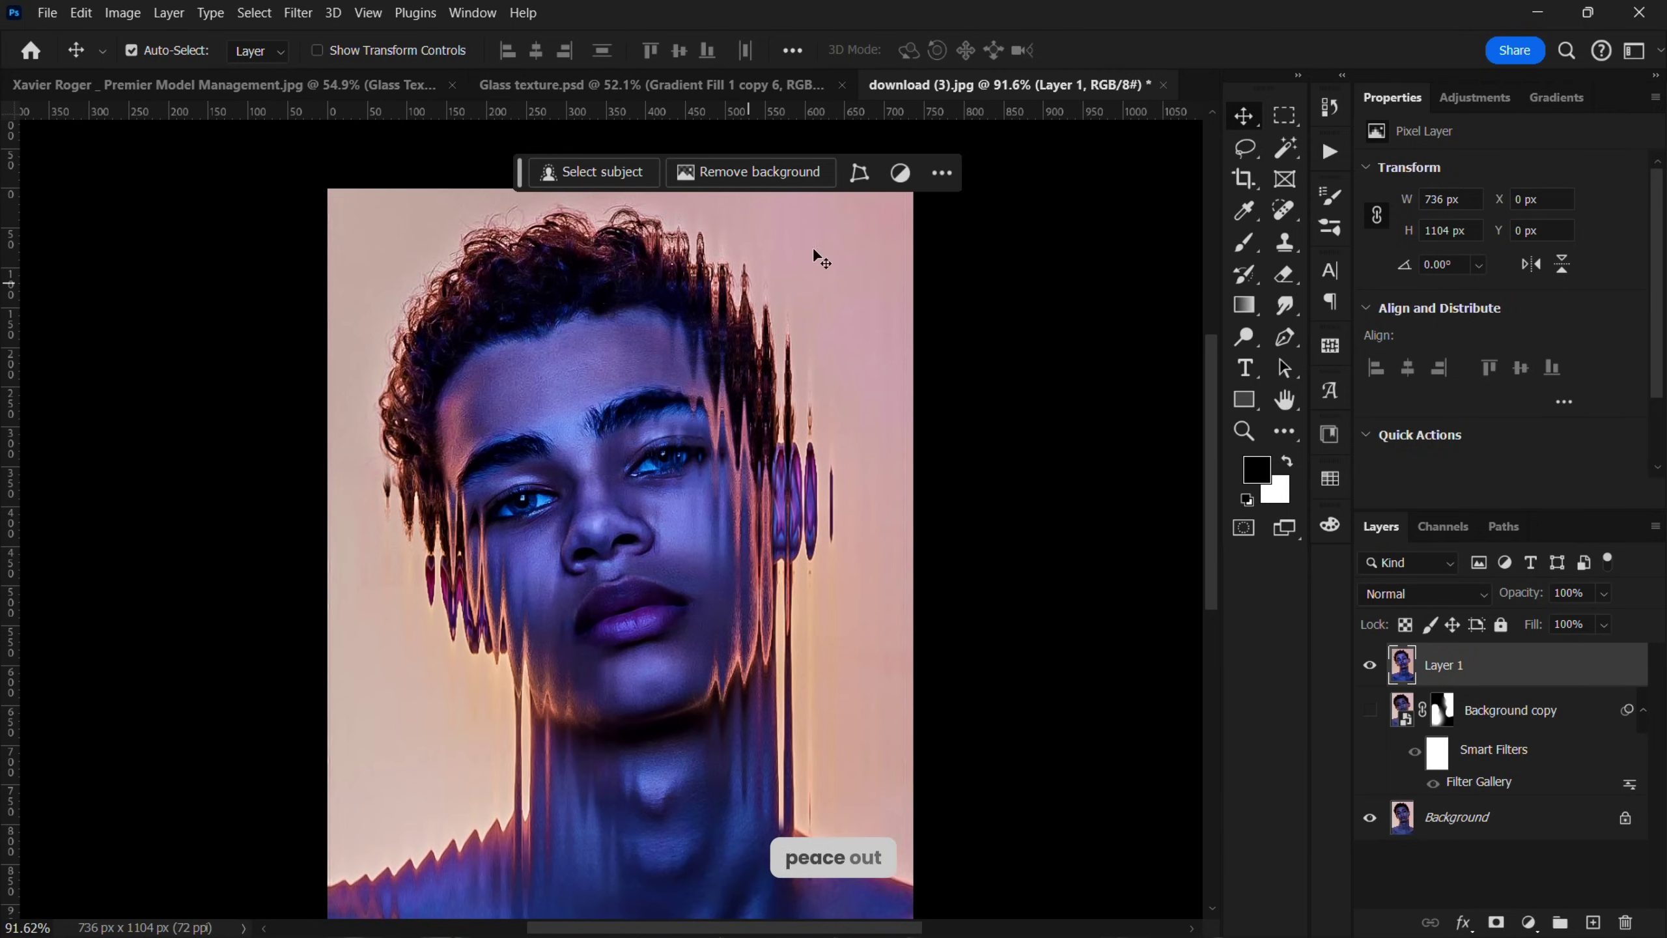